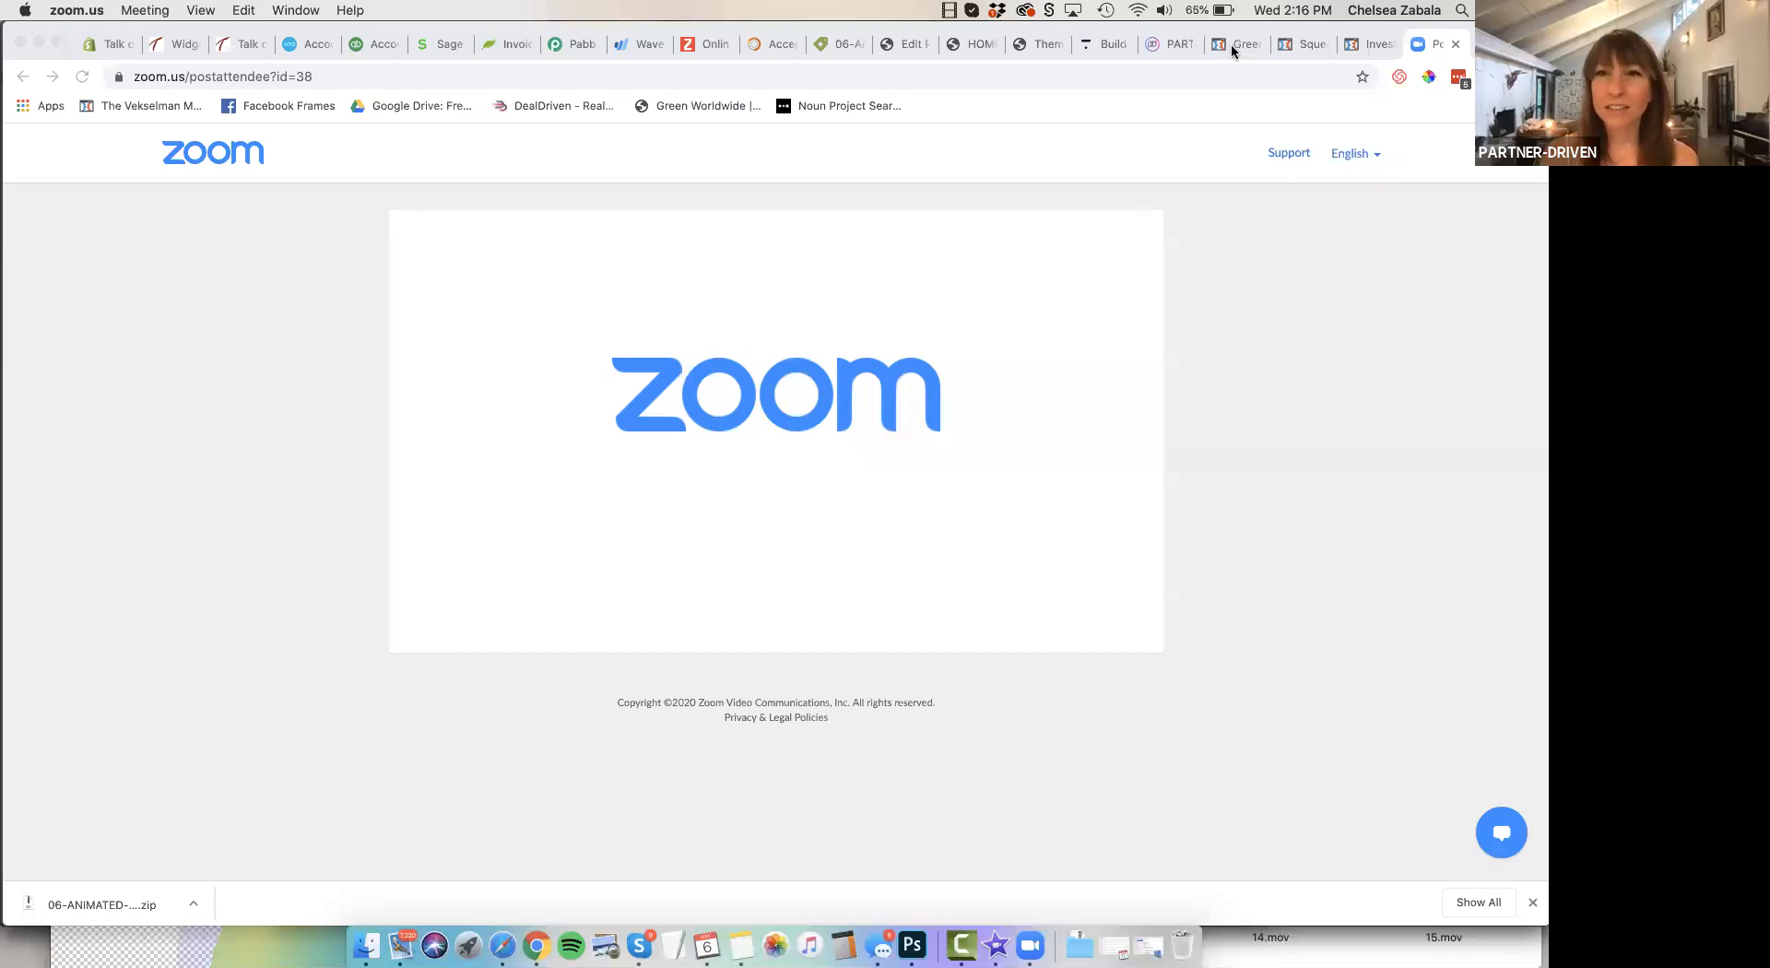
Open the blue family-photo landing page and examine its header, benefits row and instant cash offer form
click(1233, 45)
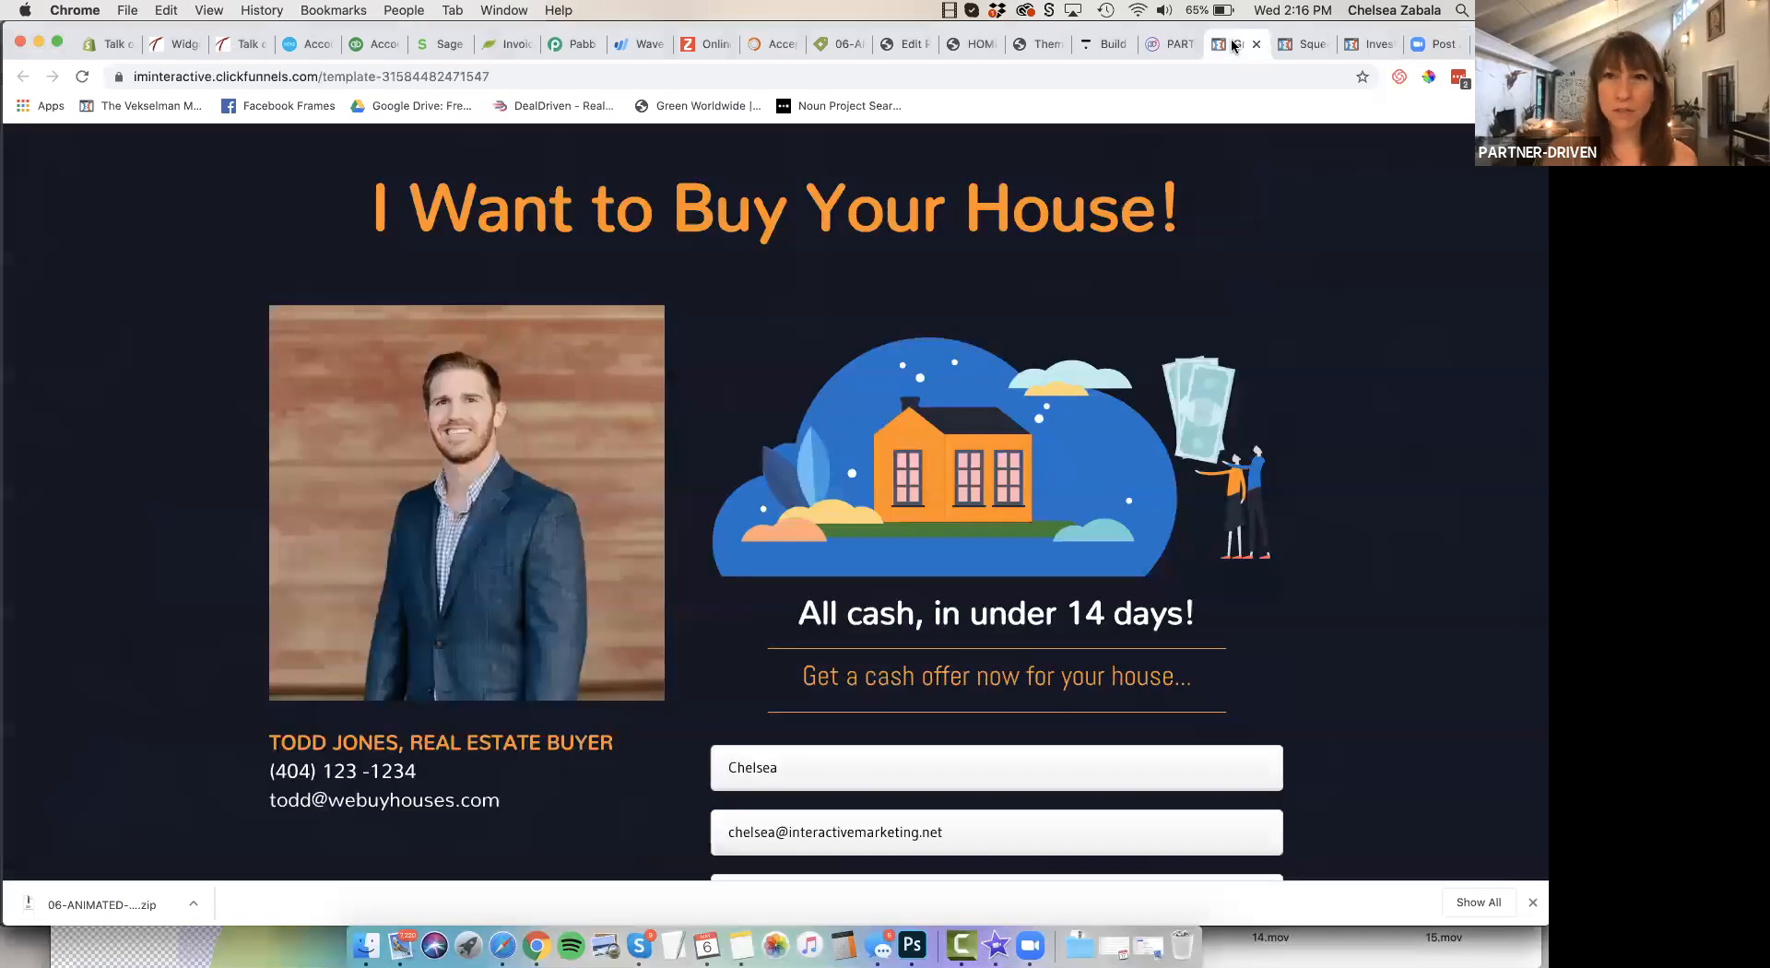
click(1378, 43)
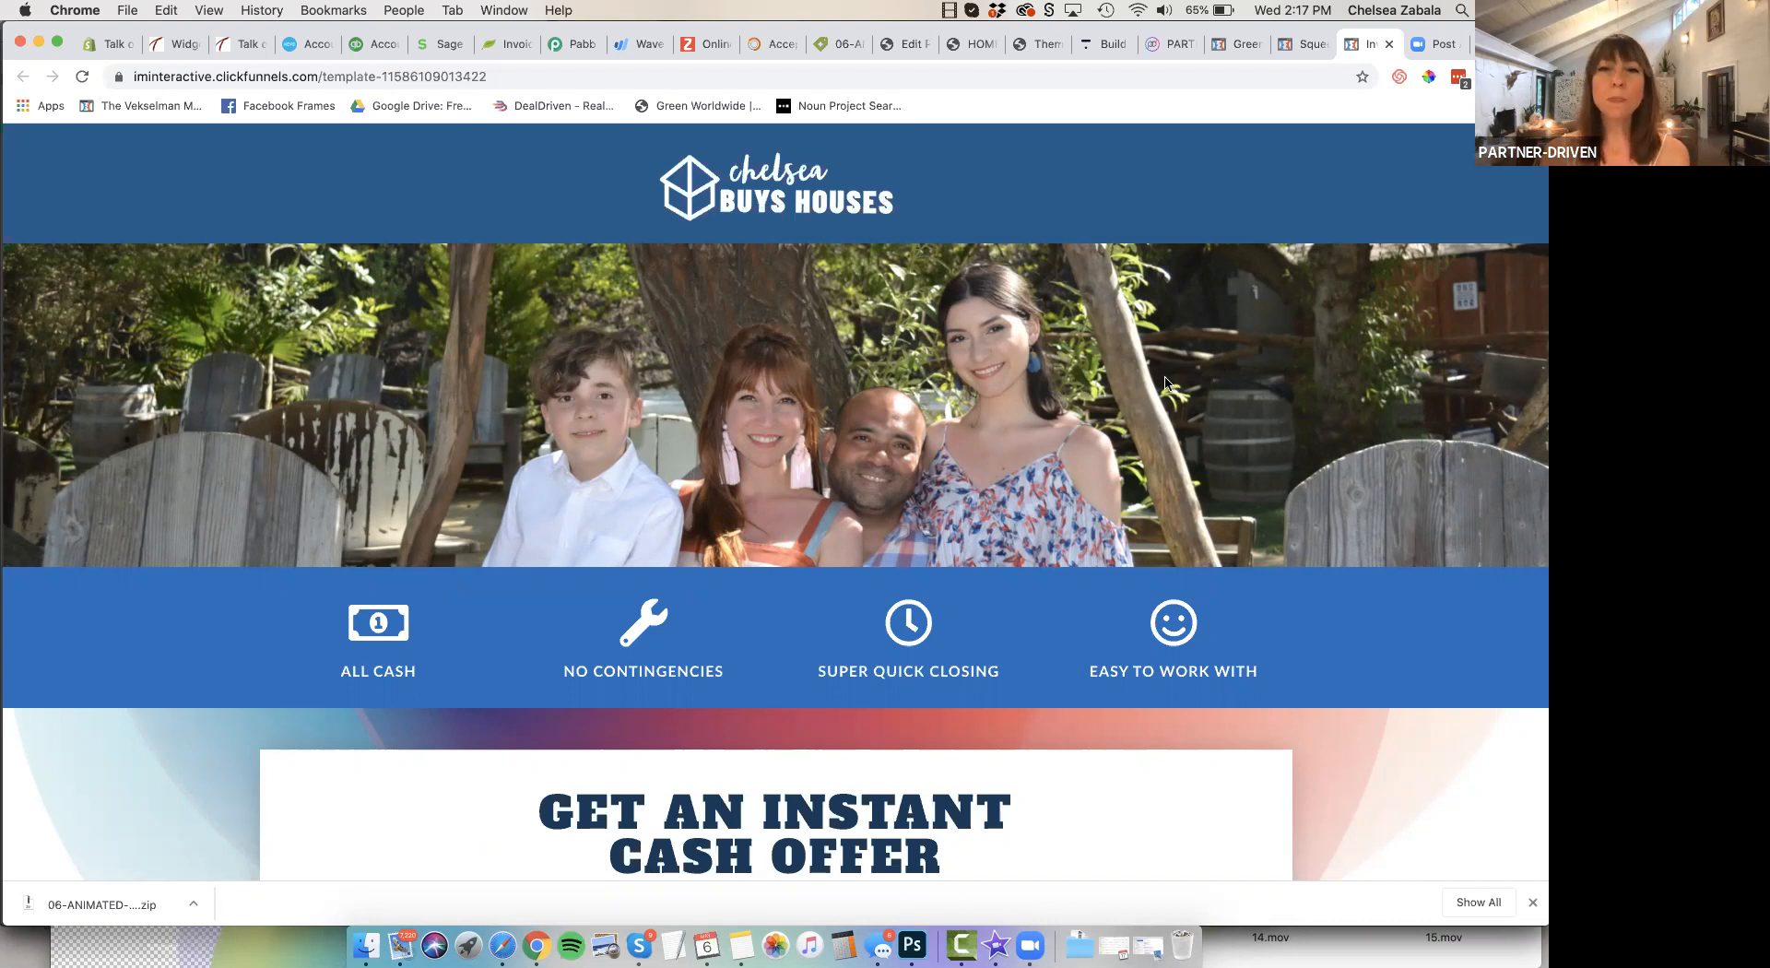
scroll(1165, 383, down, 2)
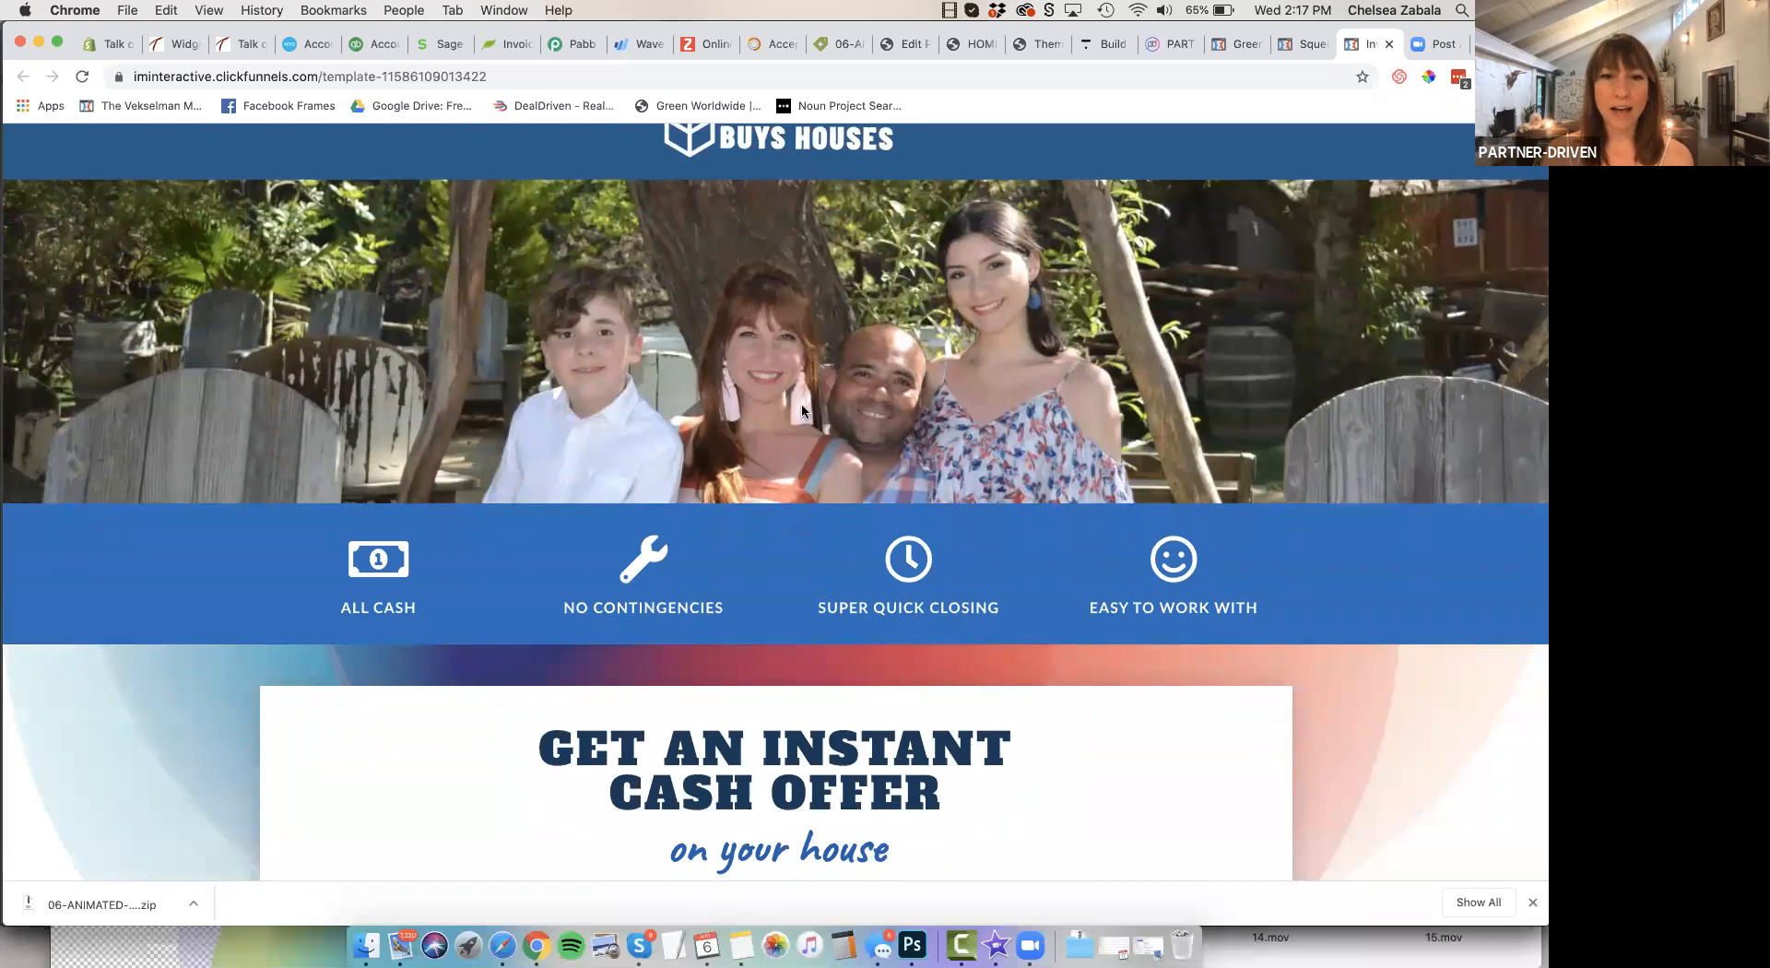
scroll(798, 404, up, 3)
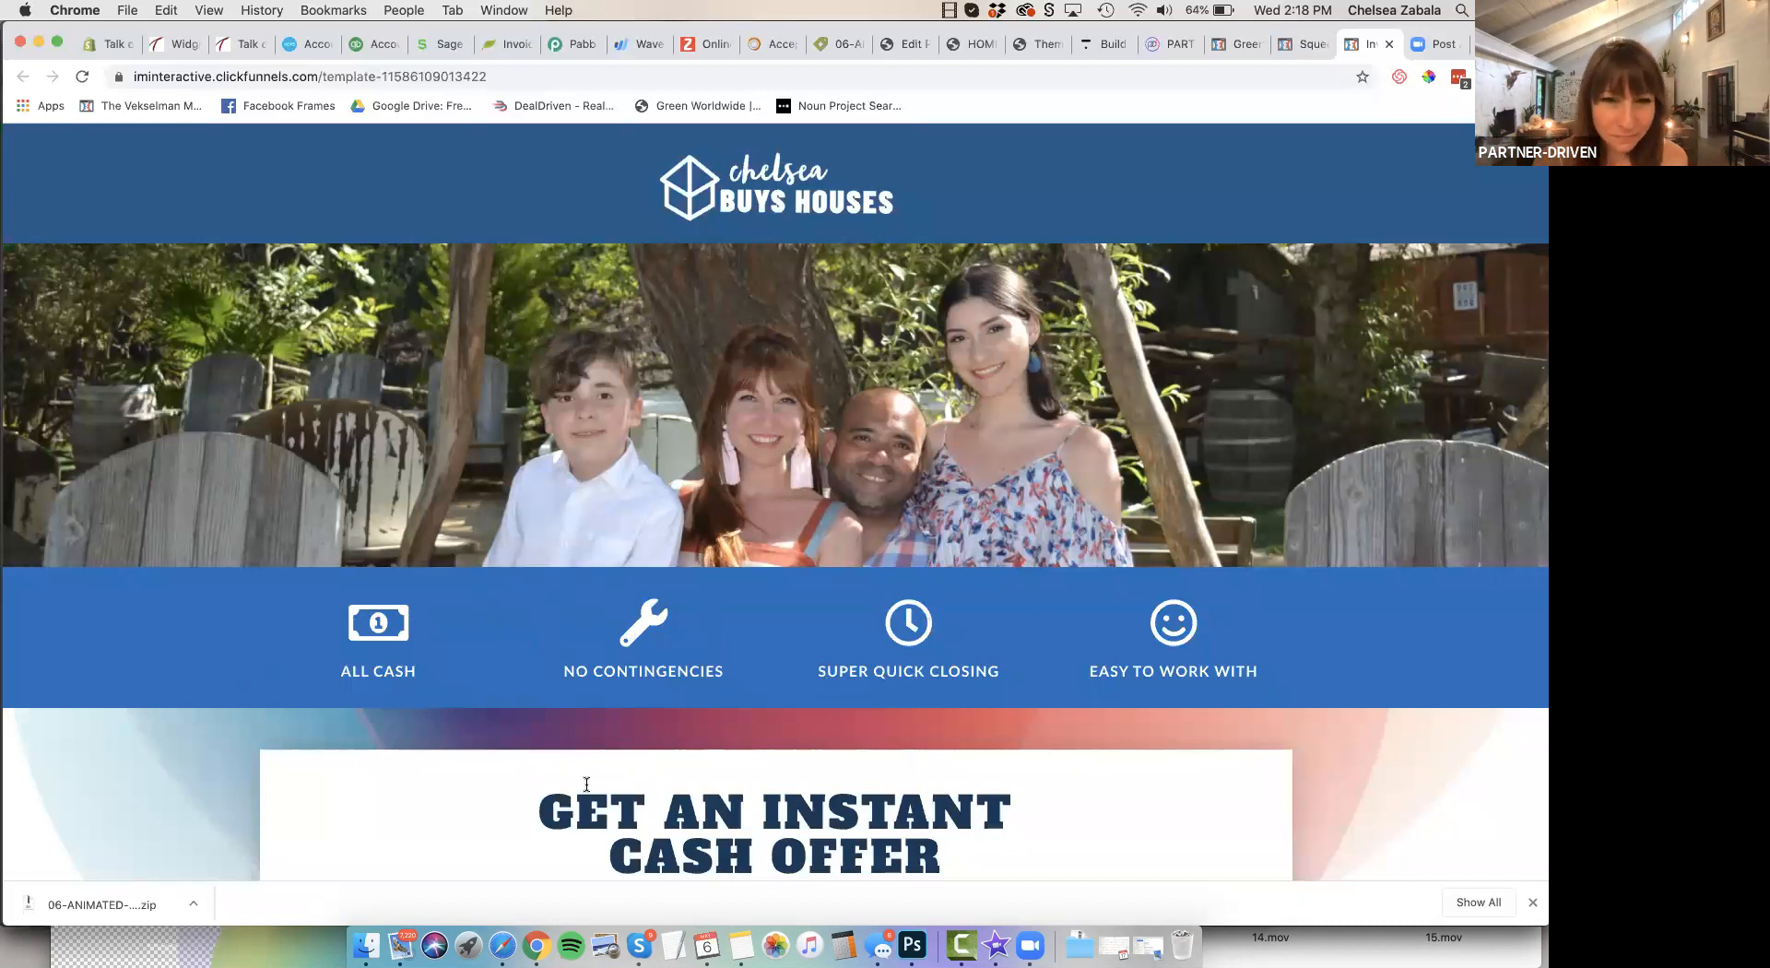
scroll(828, 695, down, 3)
scroll(828, 696, down, 8)
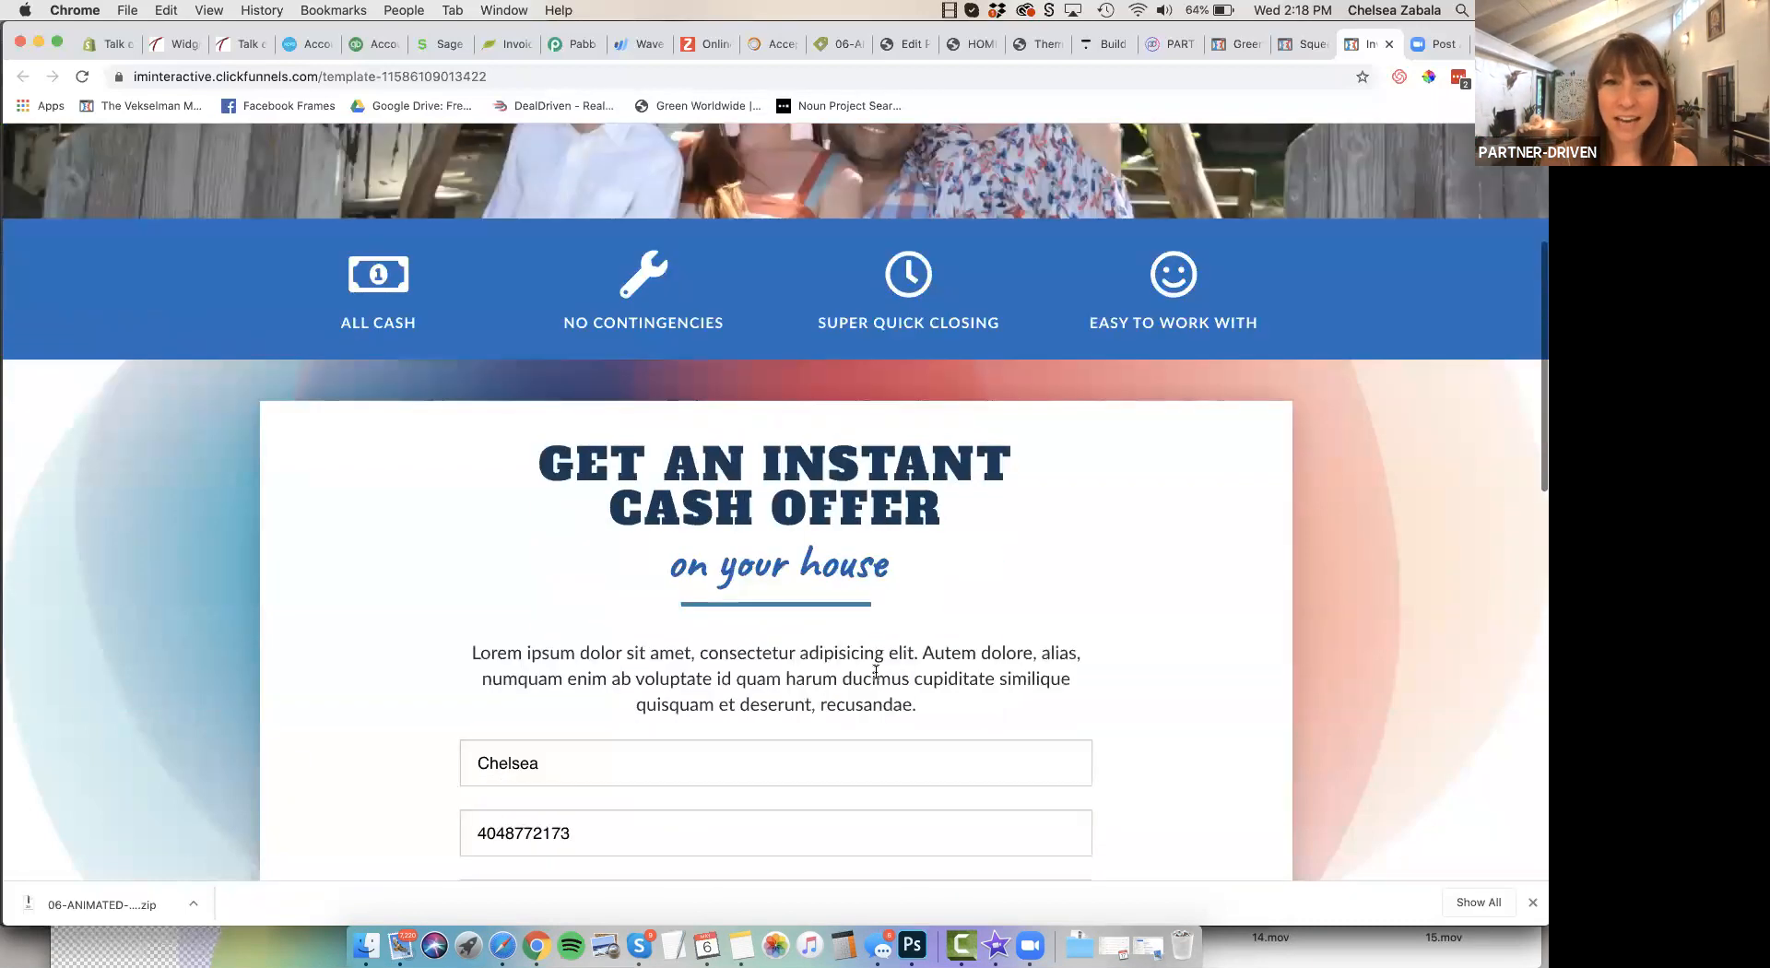
scroll(875, 672, down, 1)
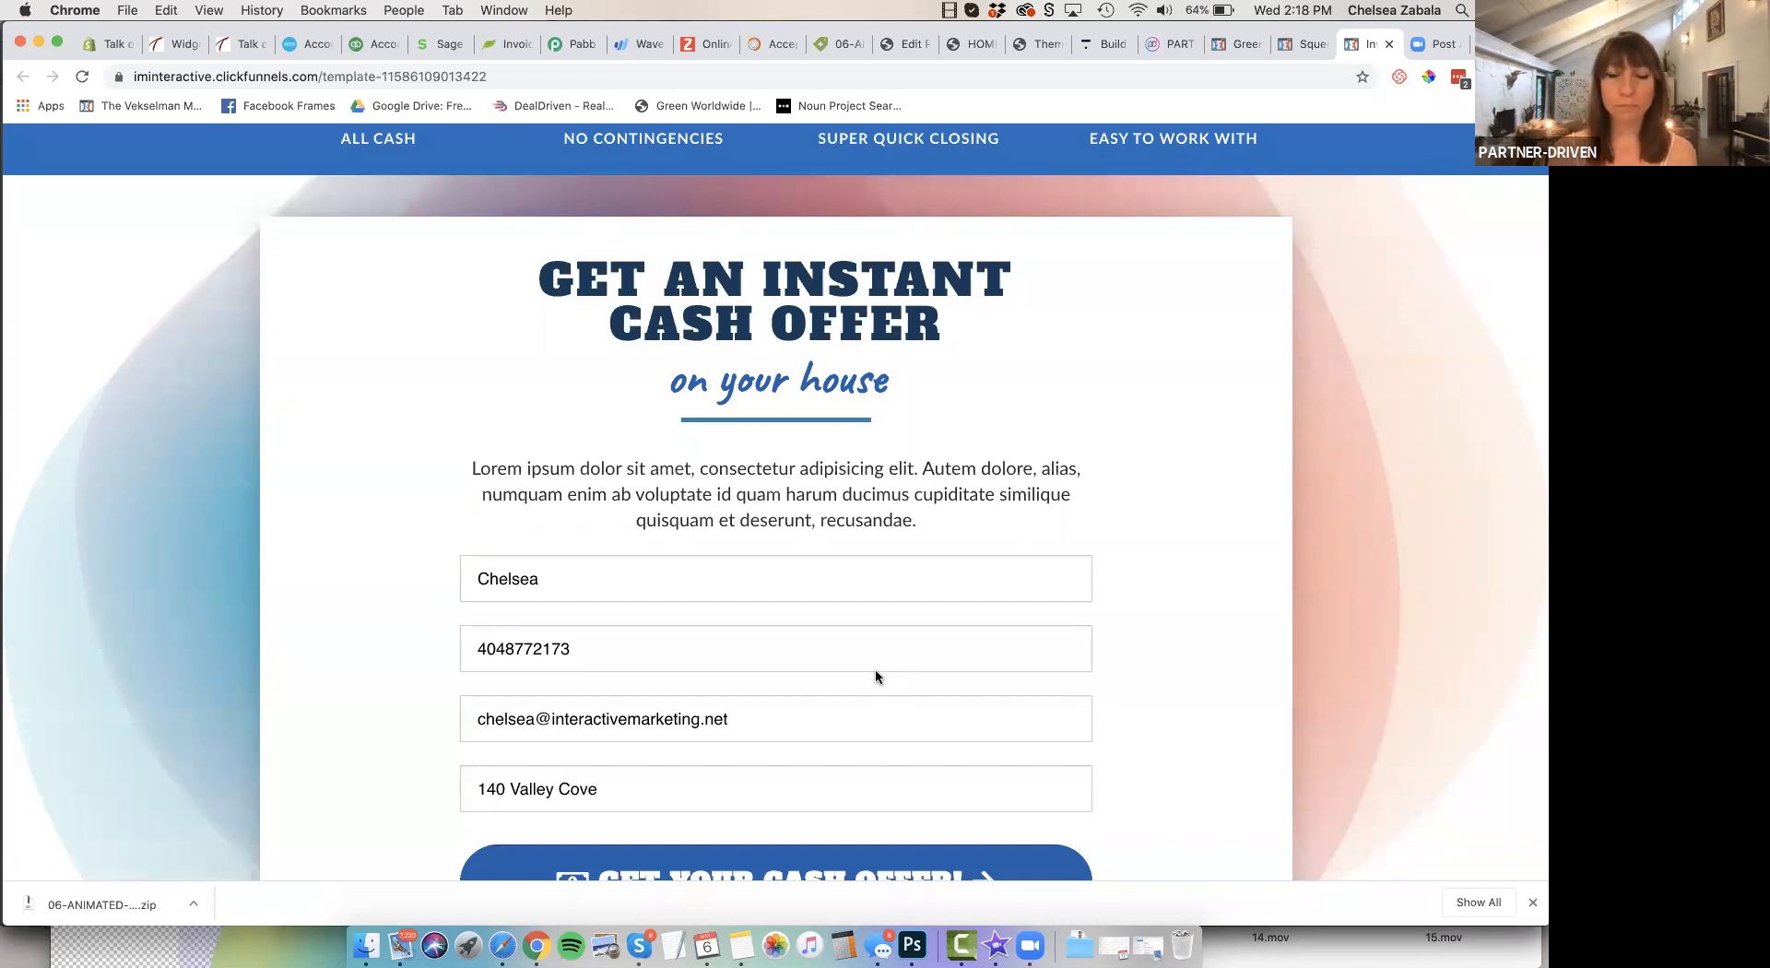
scroll(875, 667, down, 3)
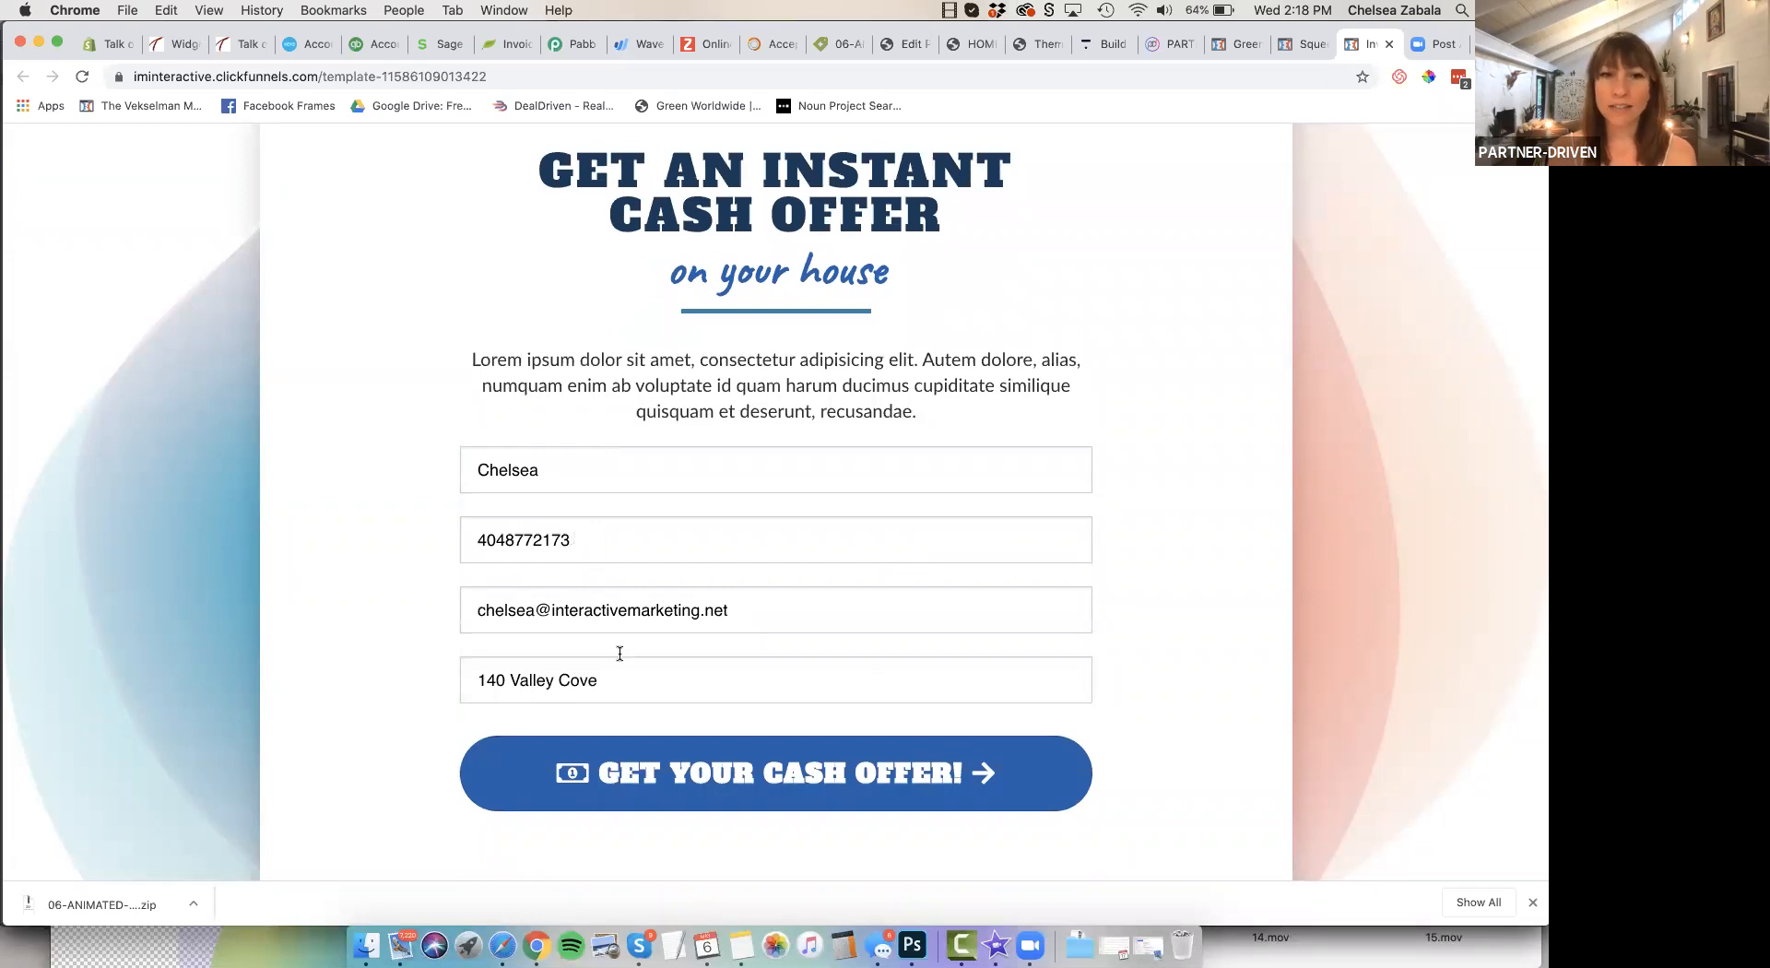
Review the blue landing page's investor biography, cash offer contact section and footer, returning to the page header
scroll(625, 677, down, 10)
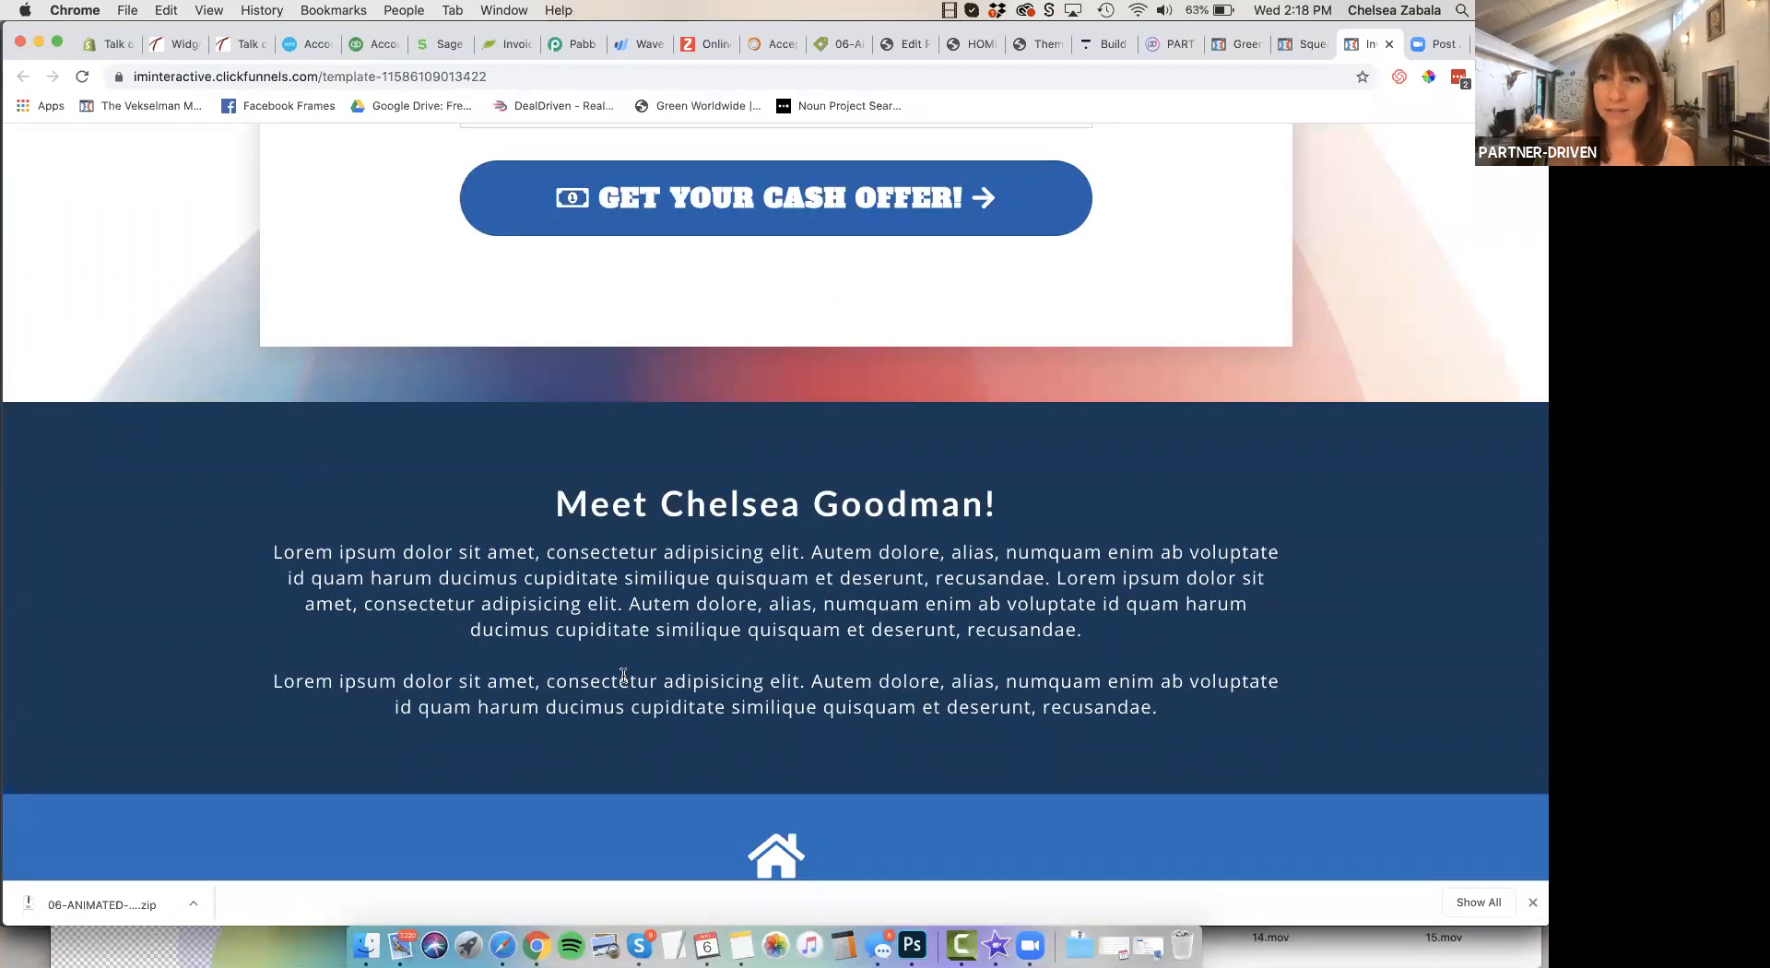
scroll(623, 676, down, 3)
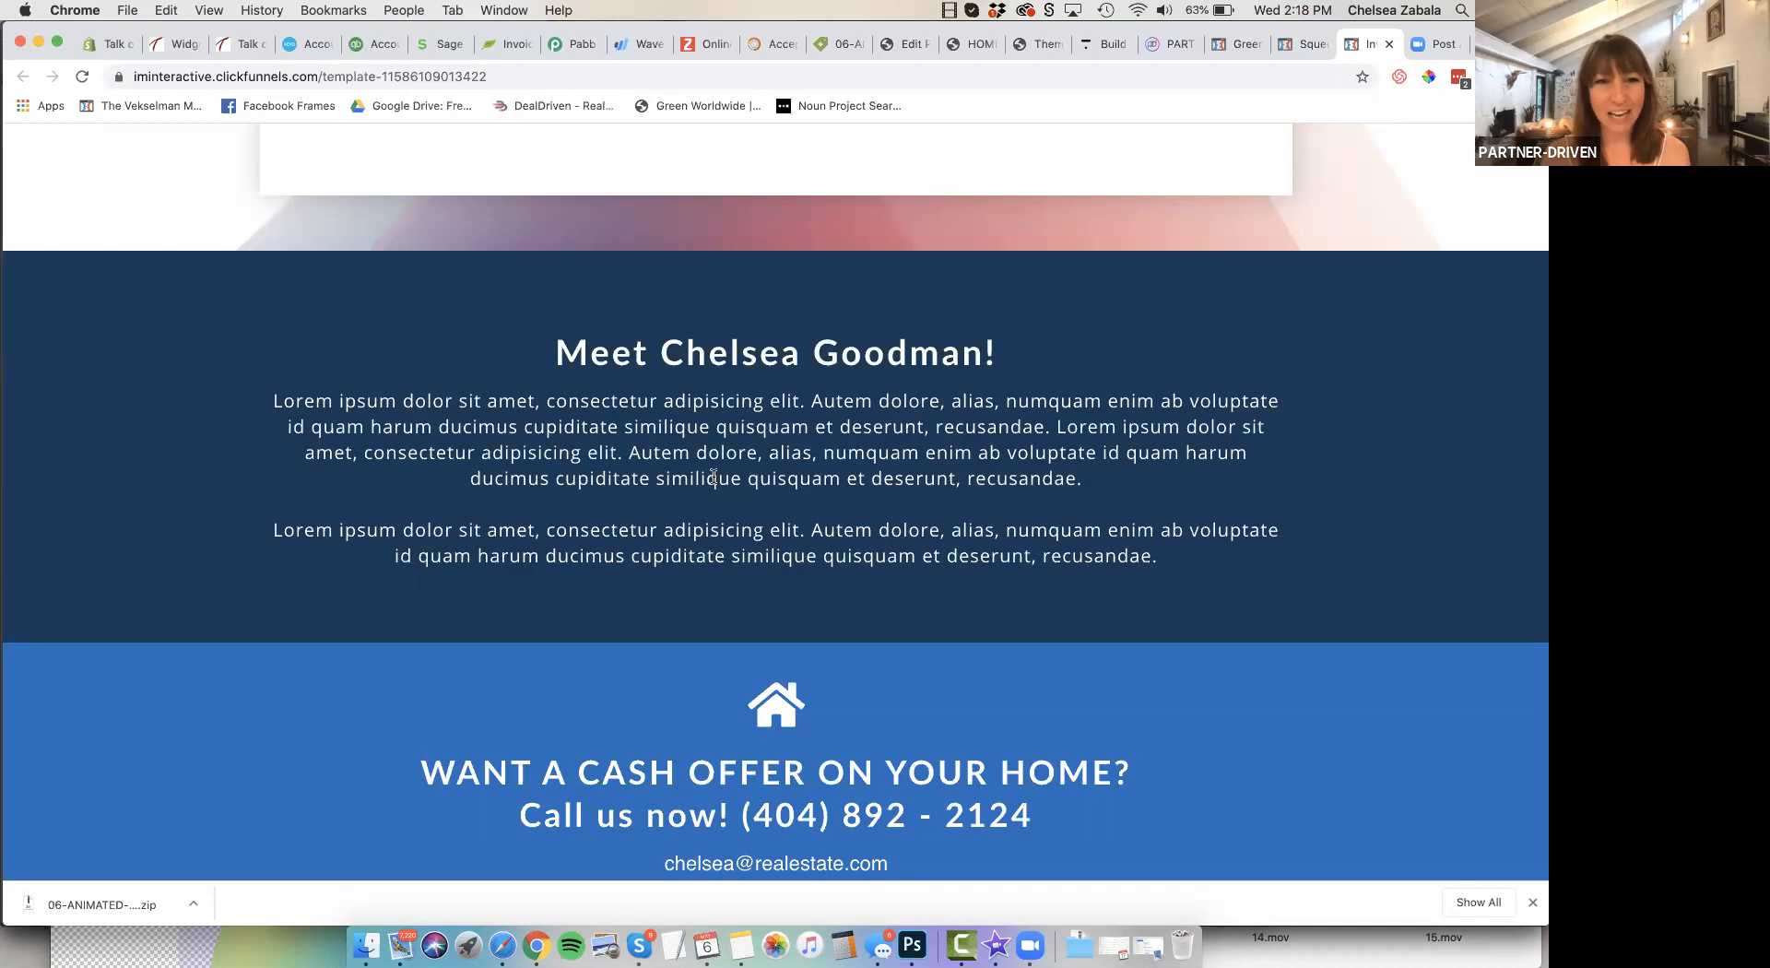
scroll(714, 477, down, 3)
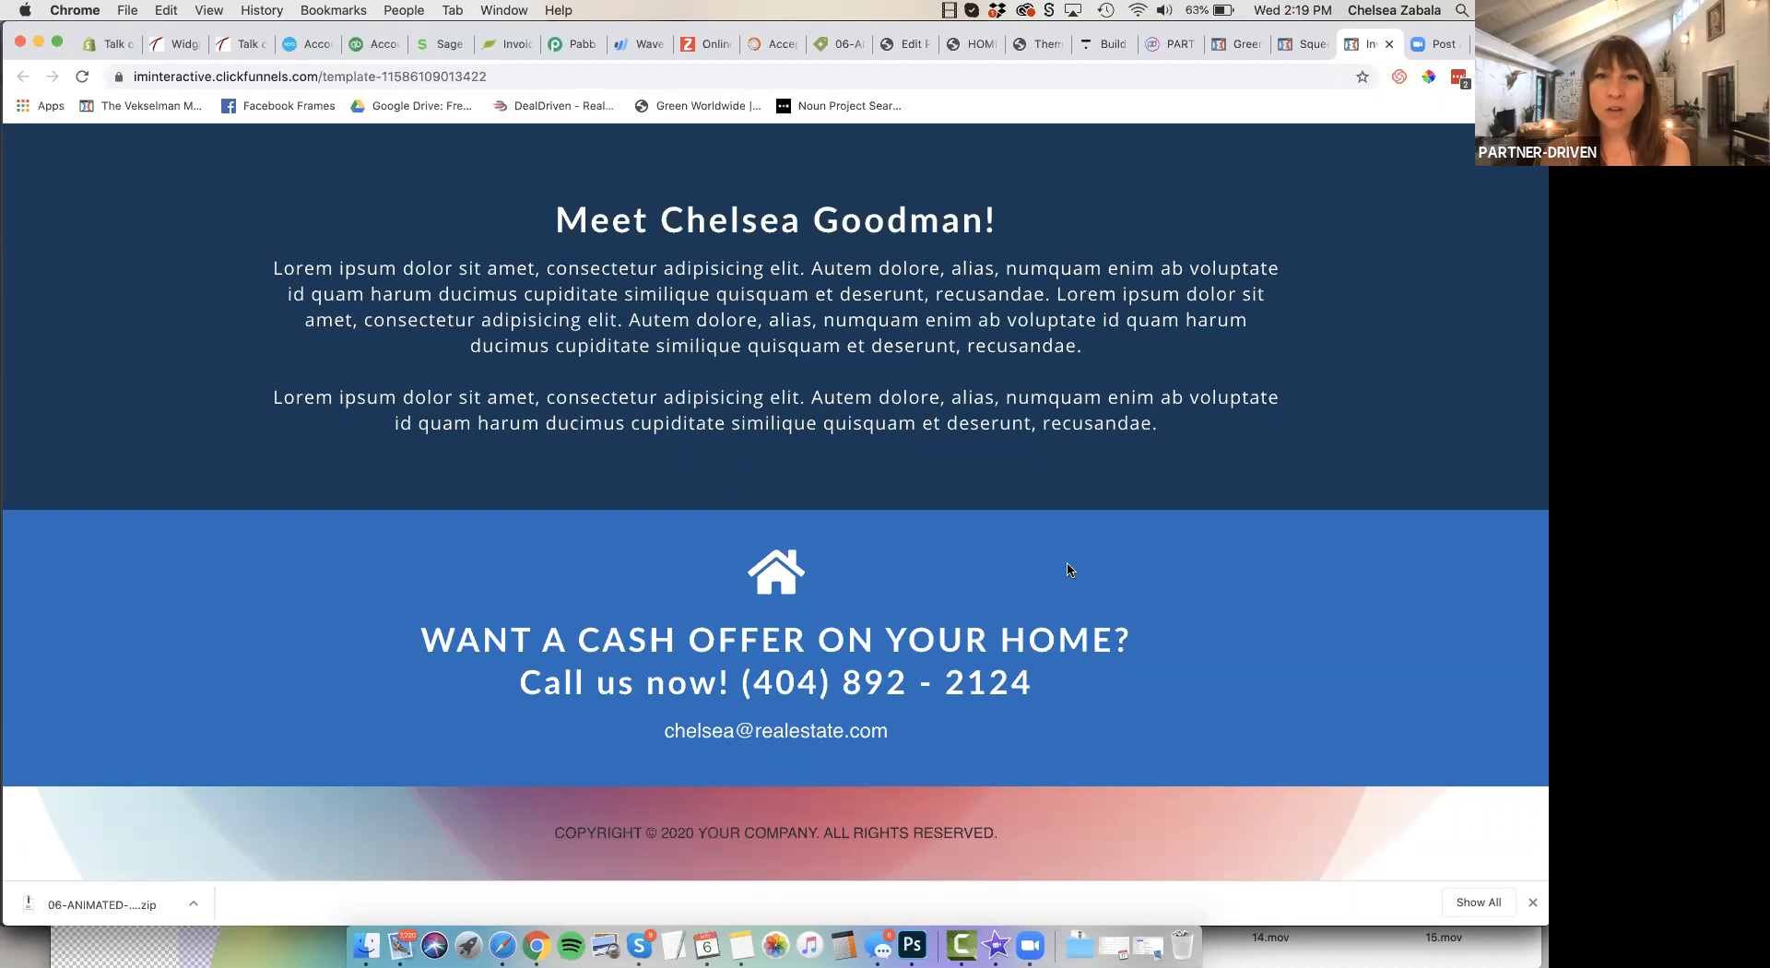
scroll(1066, 568, up, 5)
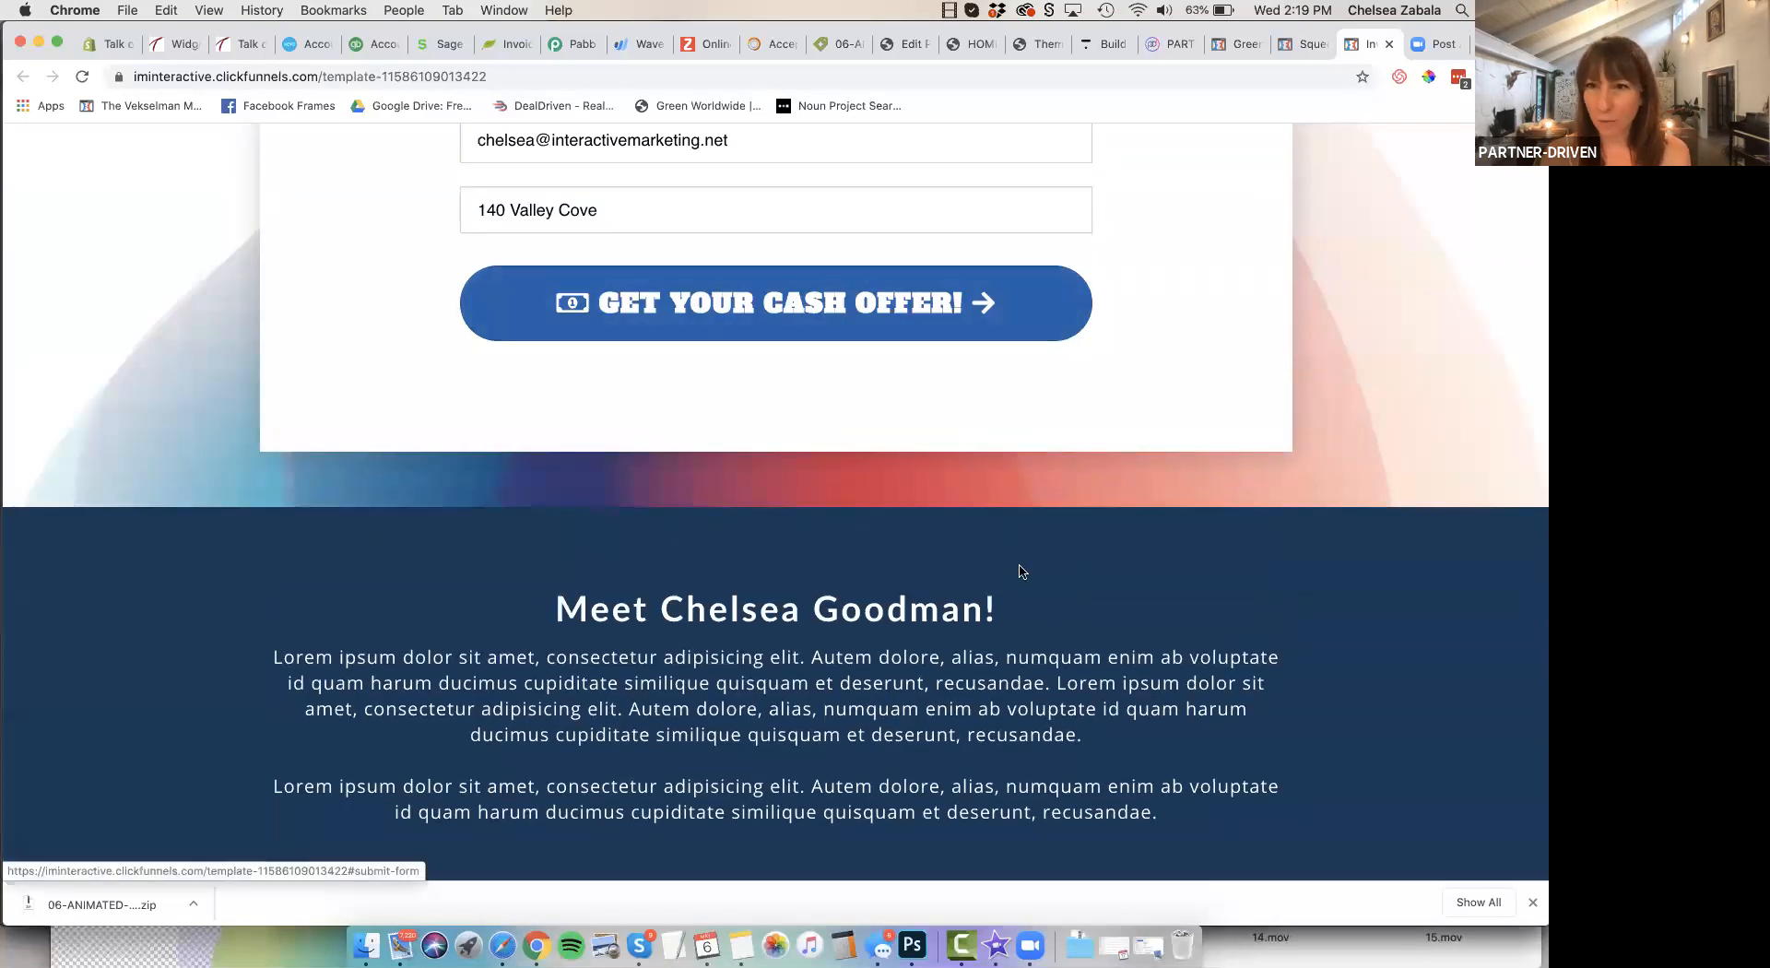
scroll(1021, 571, down, 5)
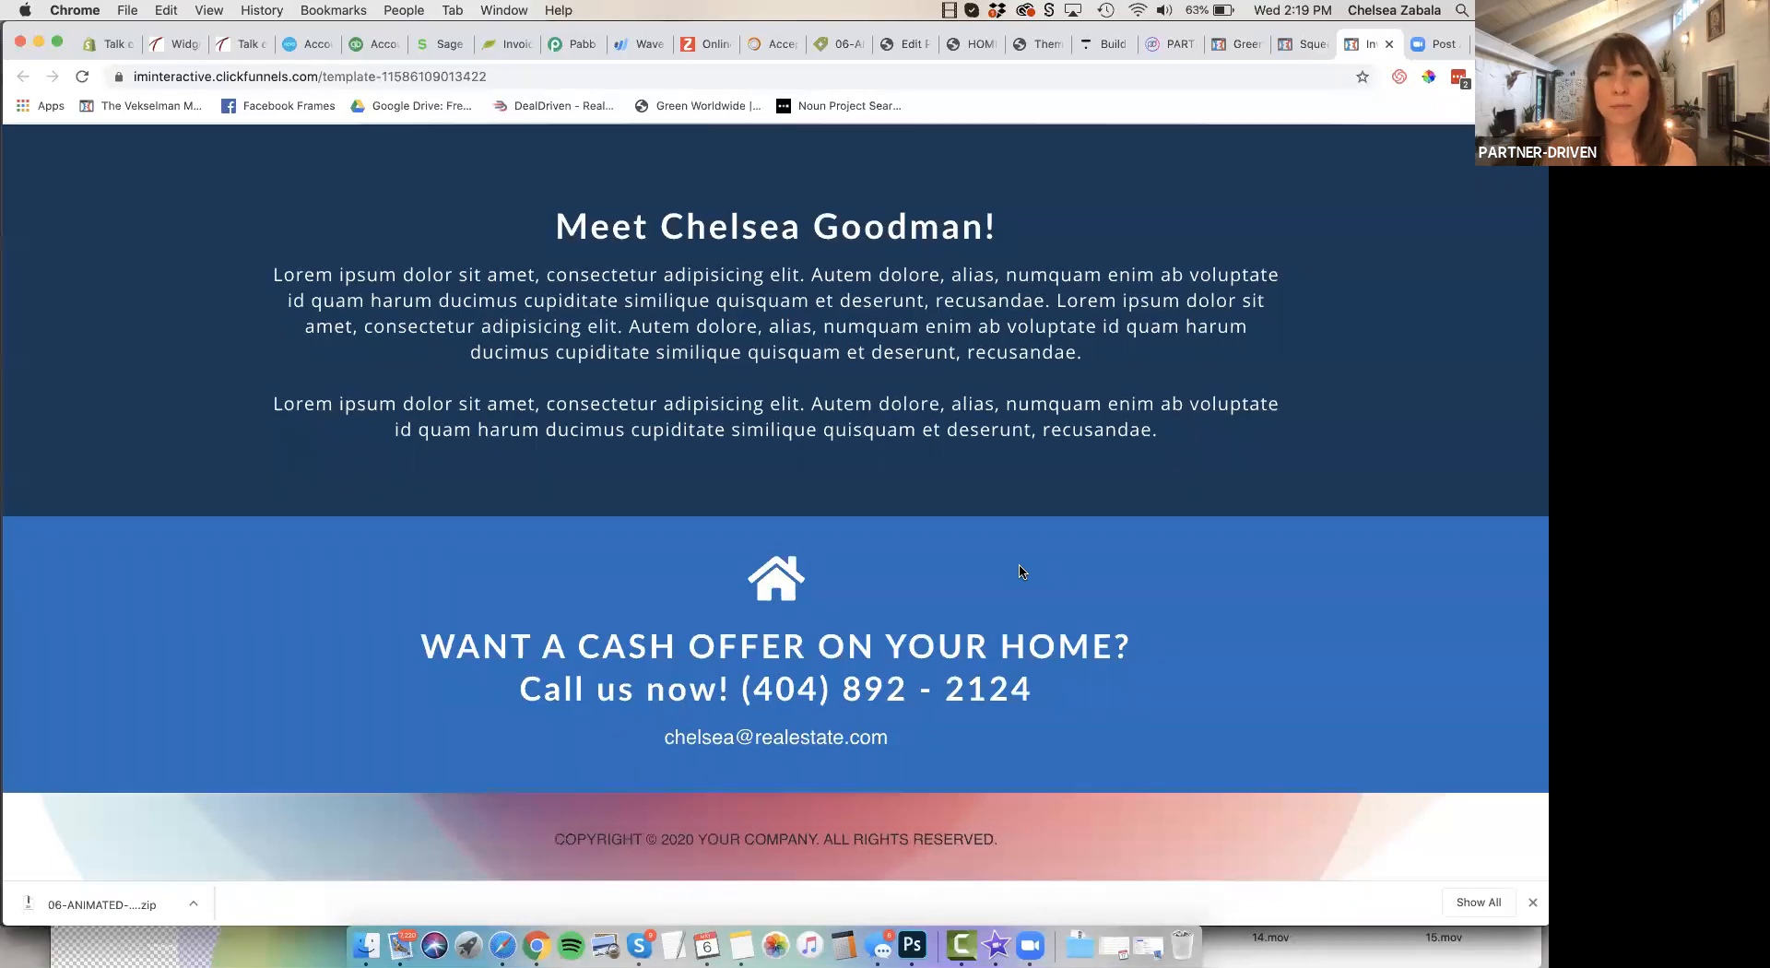
scroll(1021, 571, up, 8)
scroll(1021, 571, up, 10)
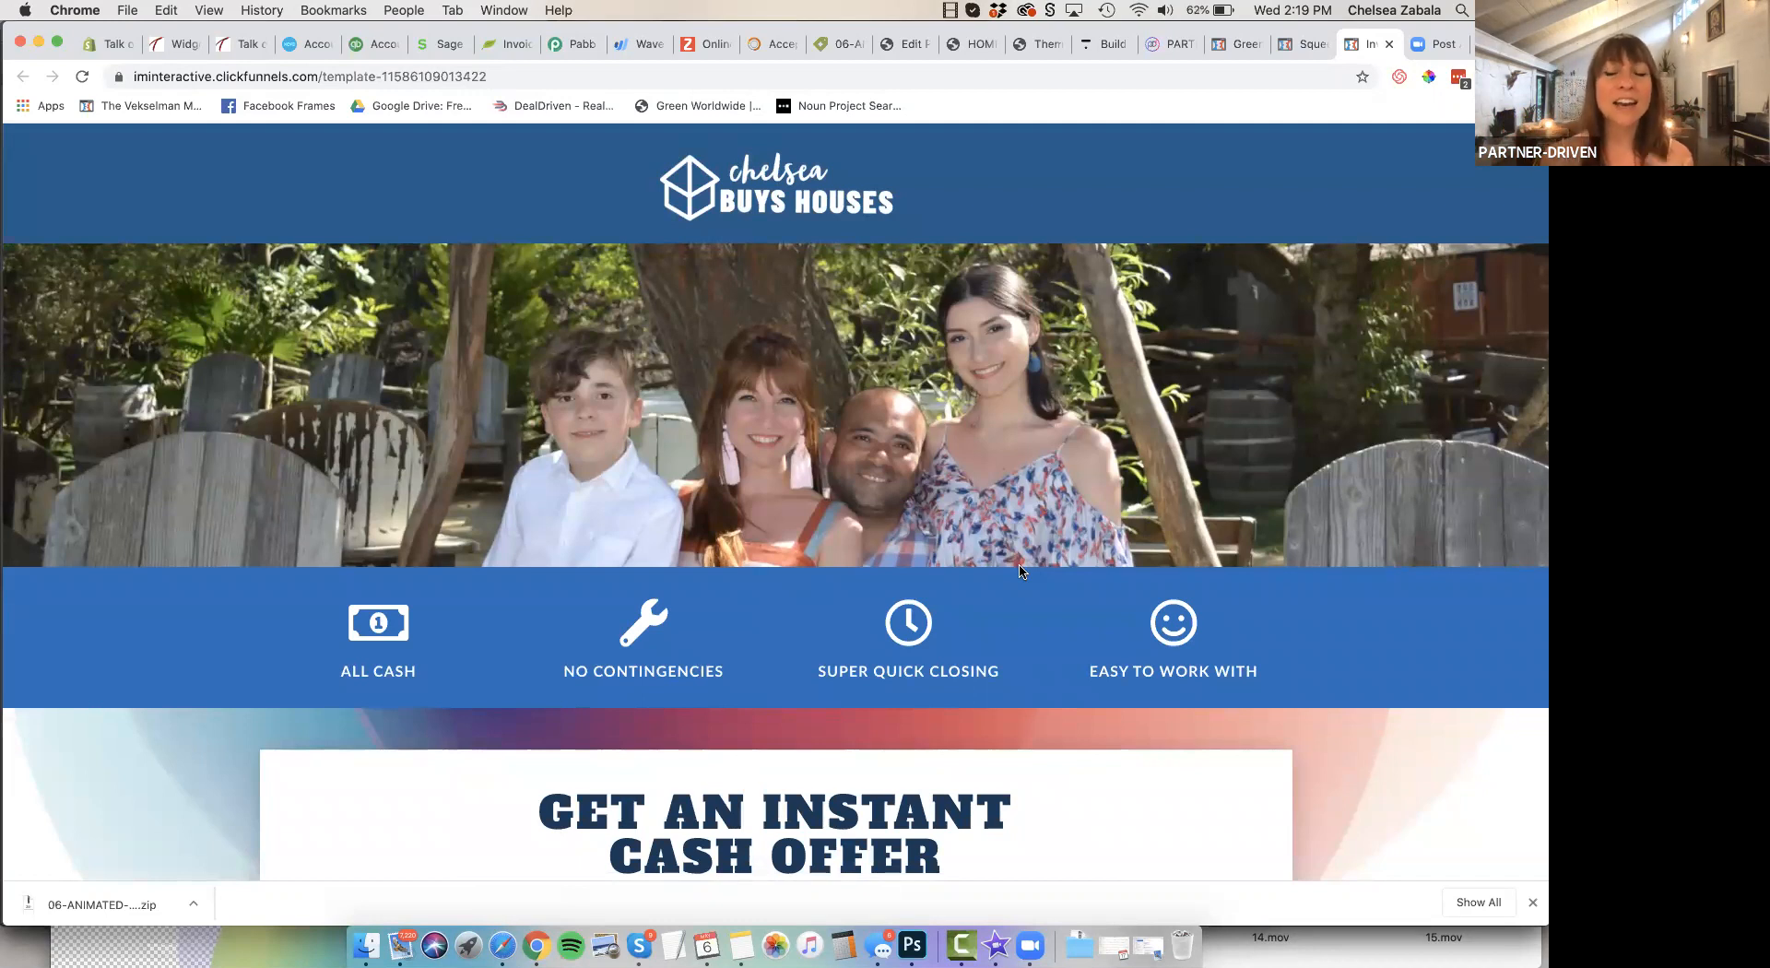
Switch to the red and grey "I Want to Buy Your House!" template and reload it from its own address
click(1302, 40)
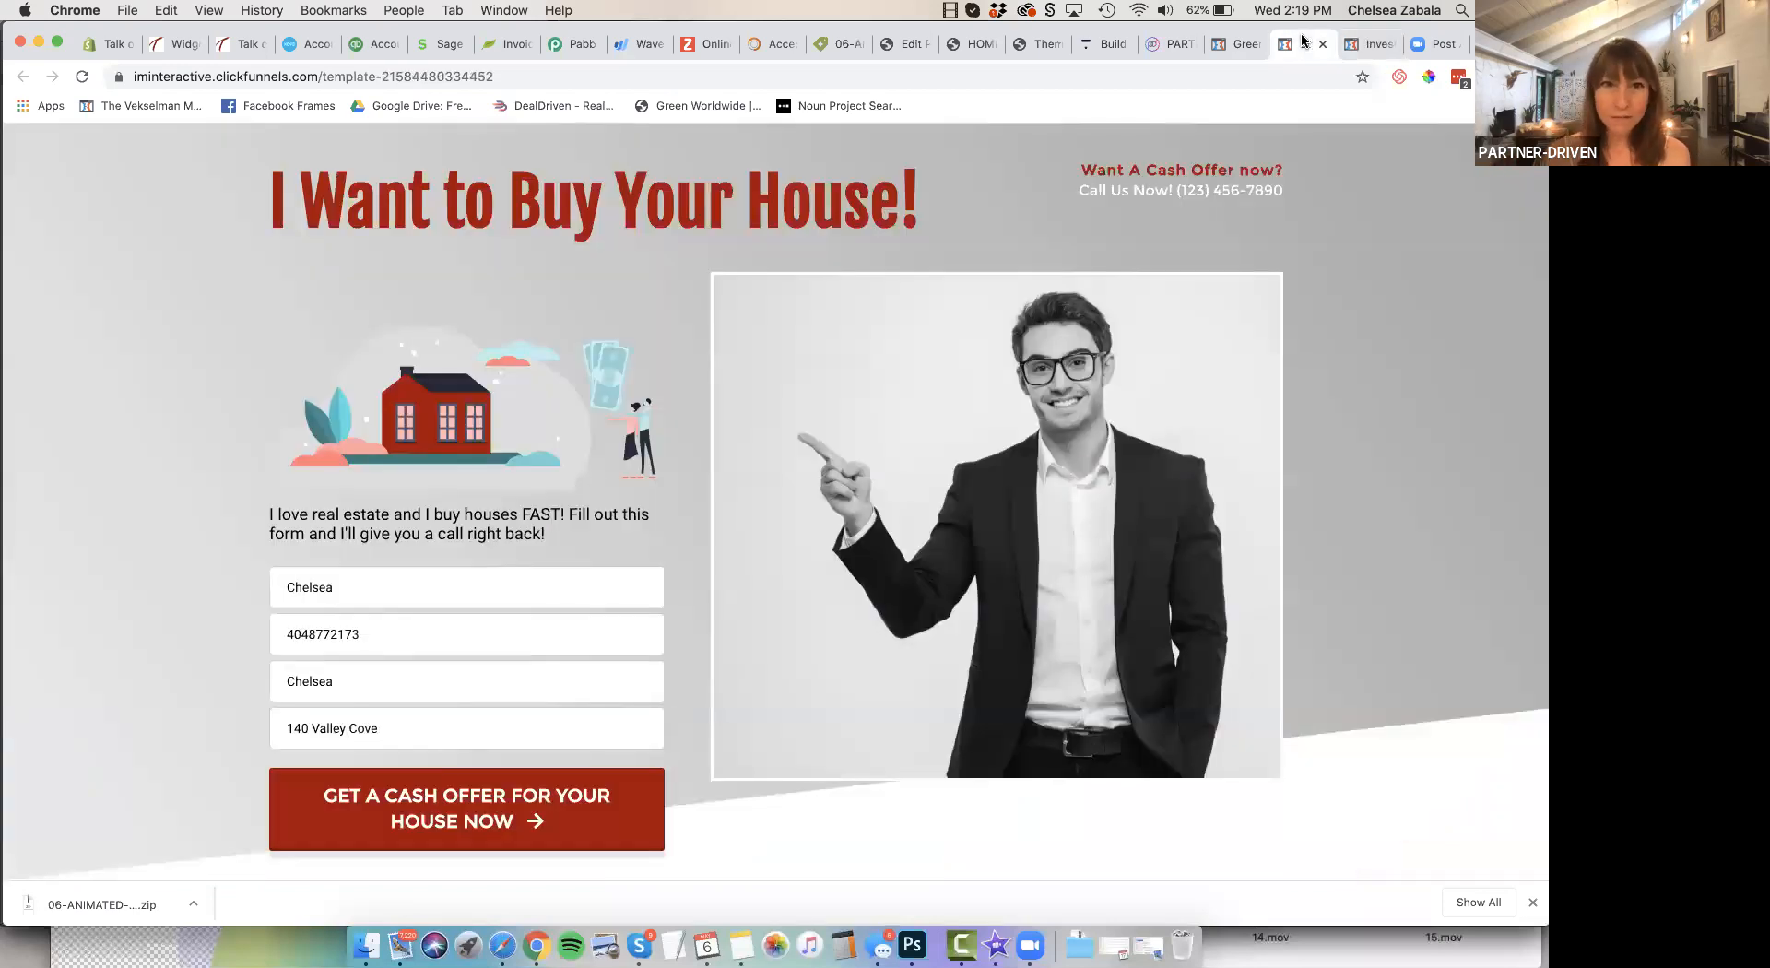
click(507, 76)
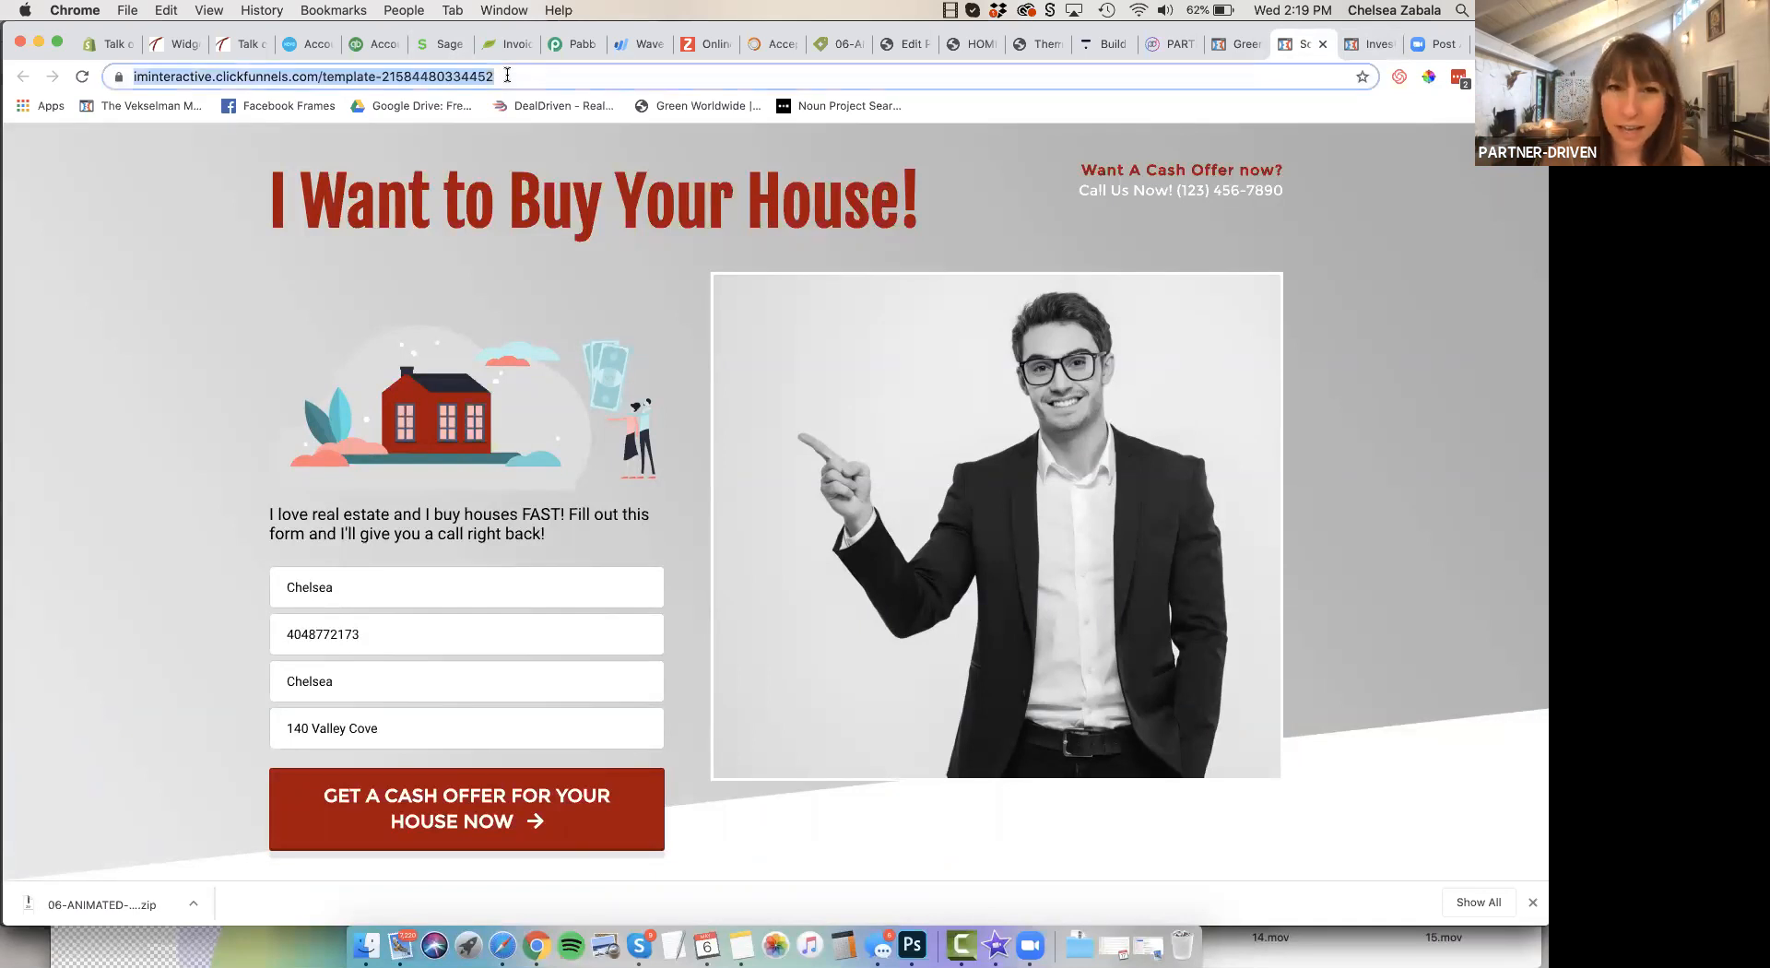
key(Return)
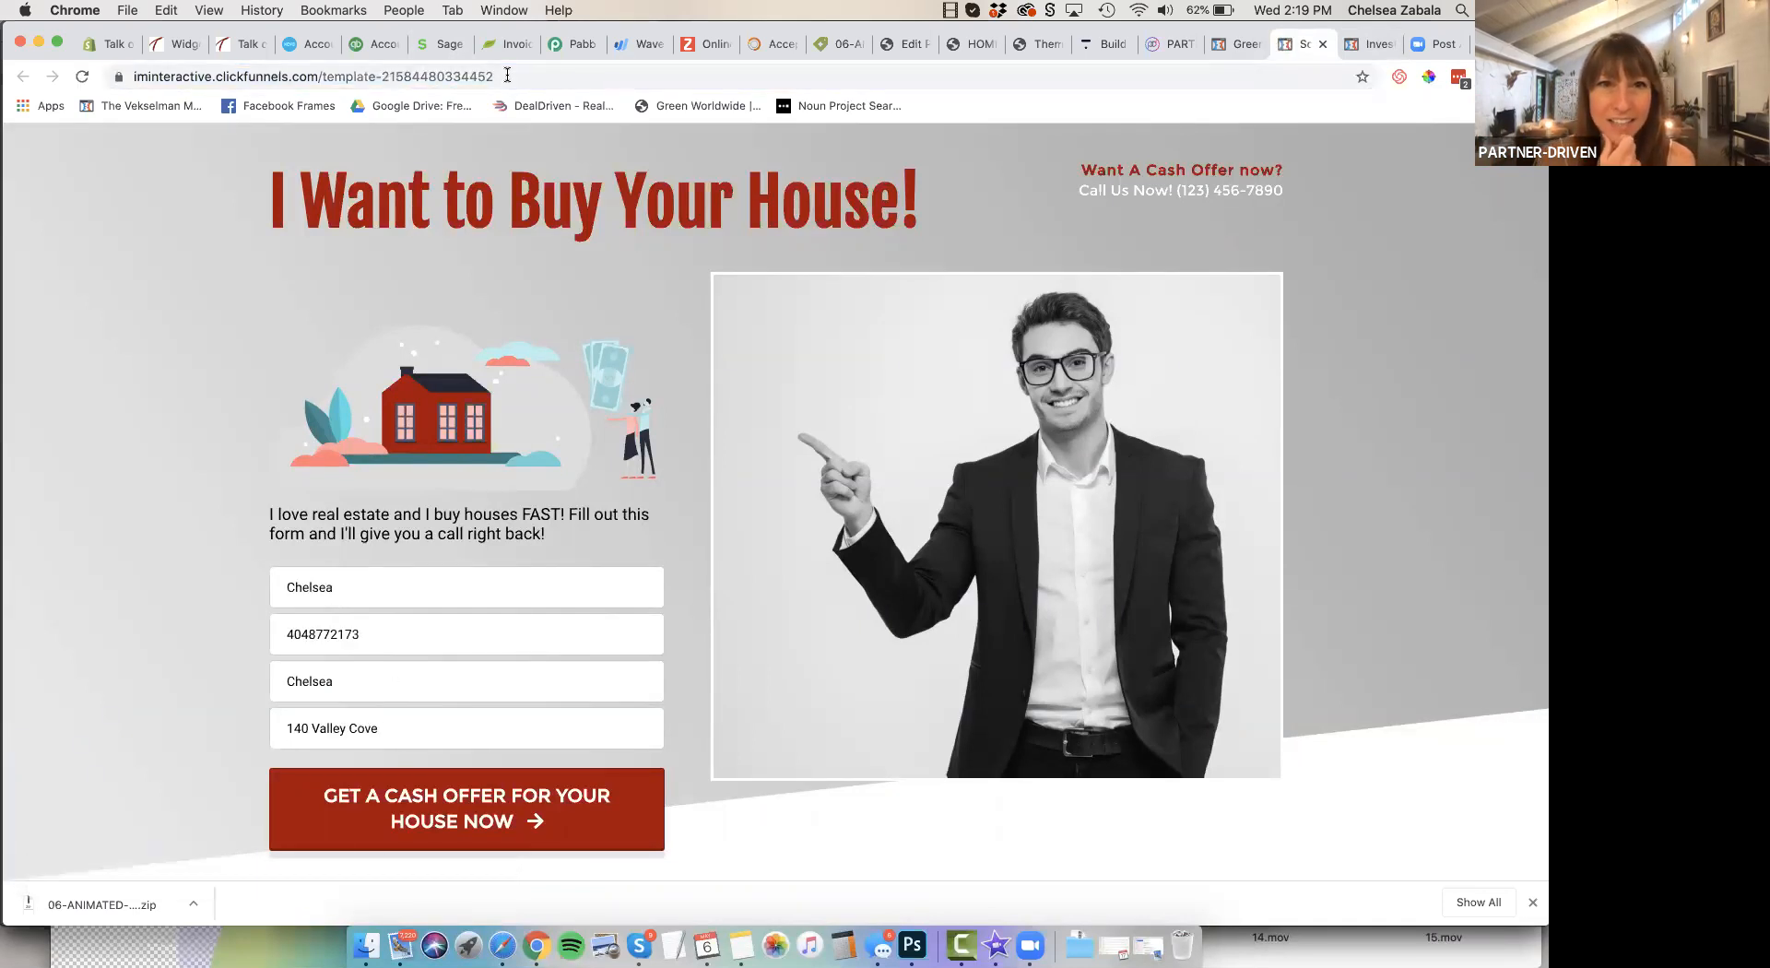
click(507, 75)
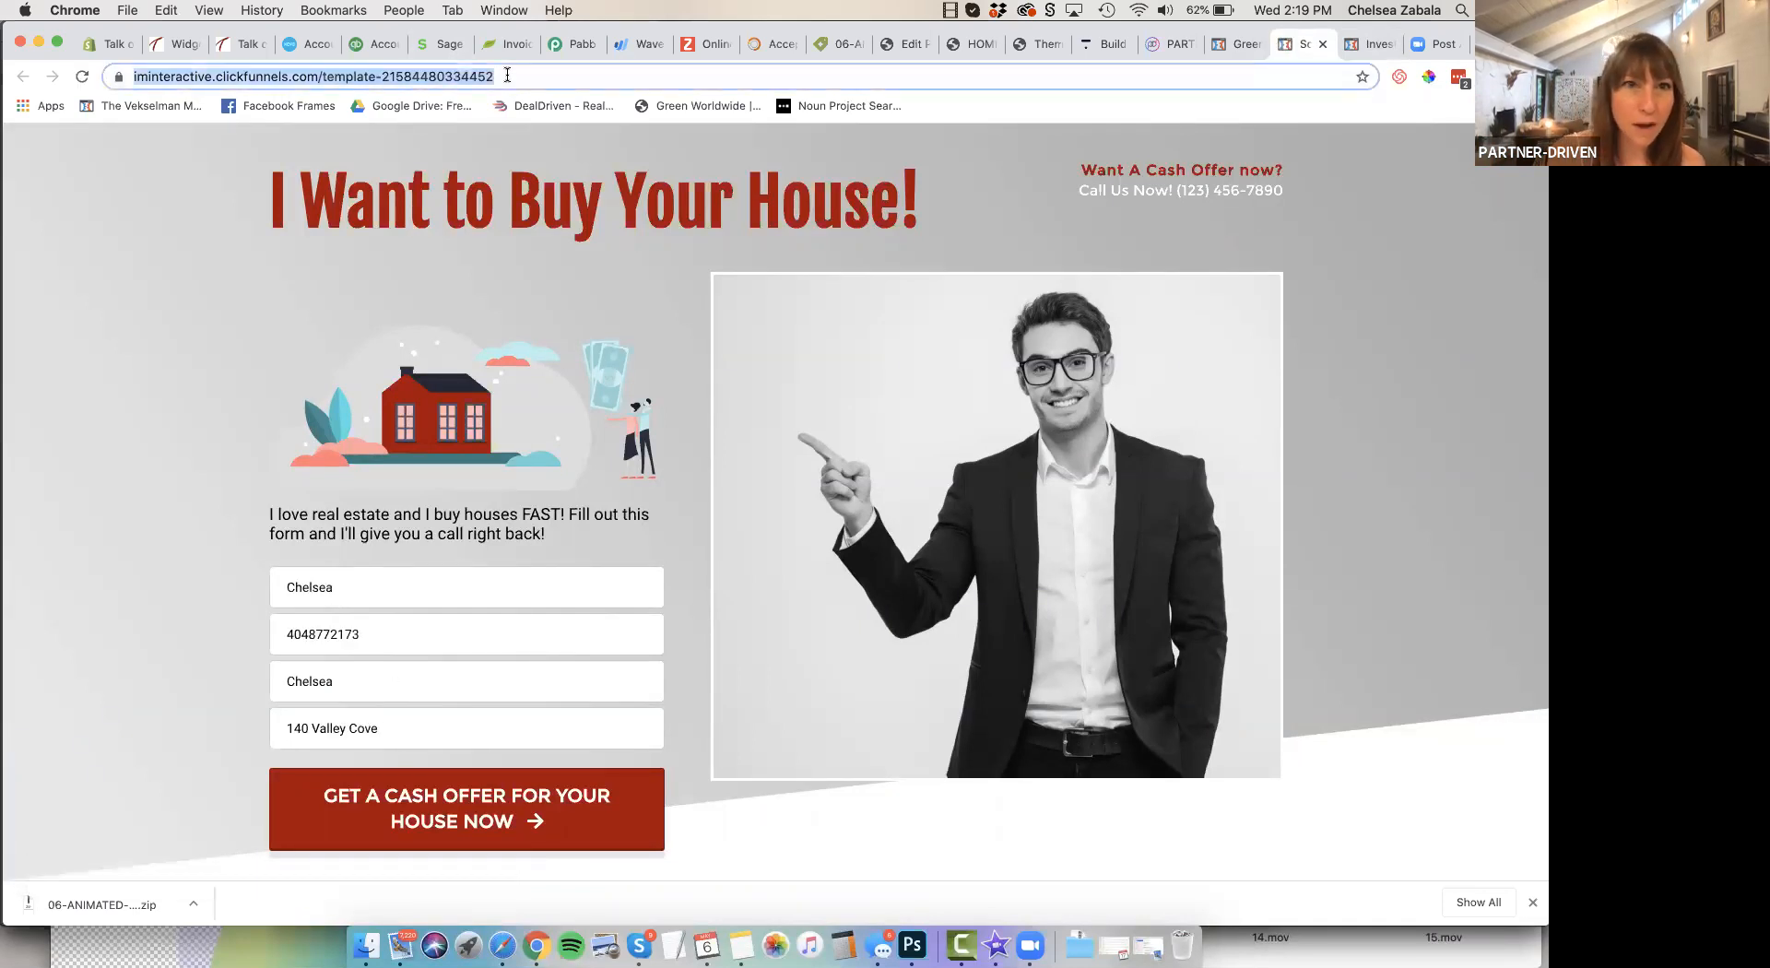
key(super+x)
key(super+v)
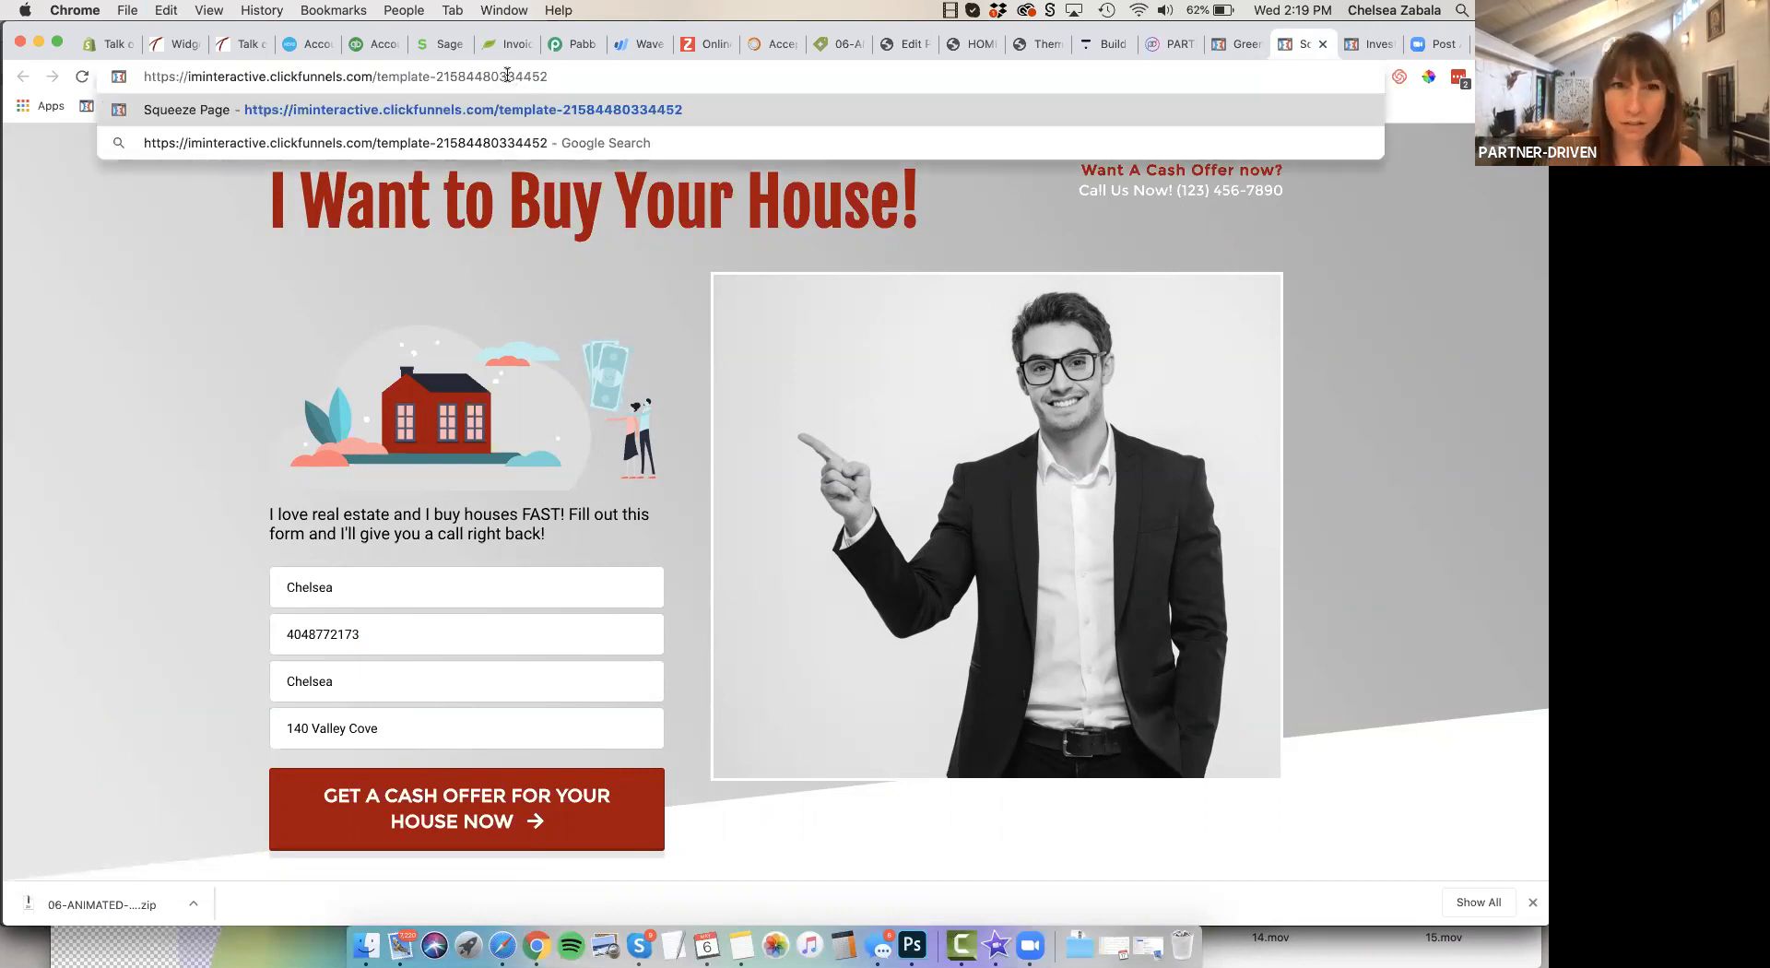
key(Return)
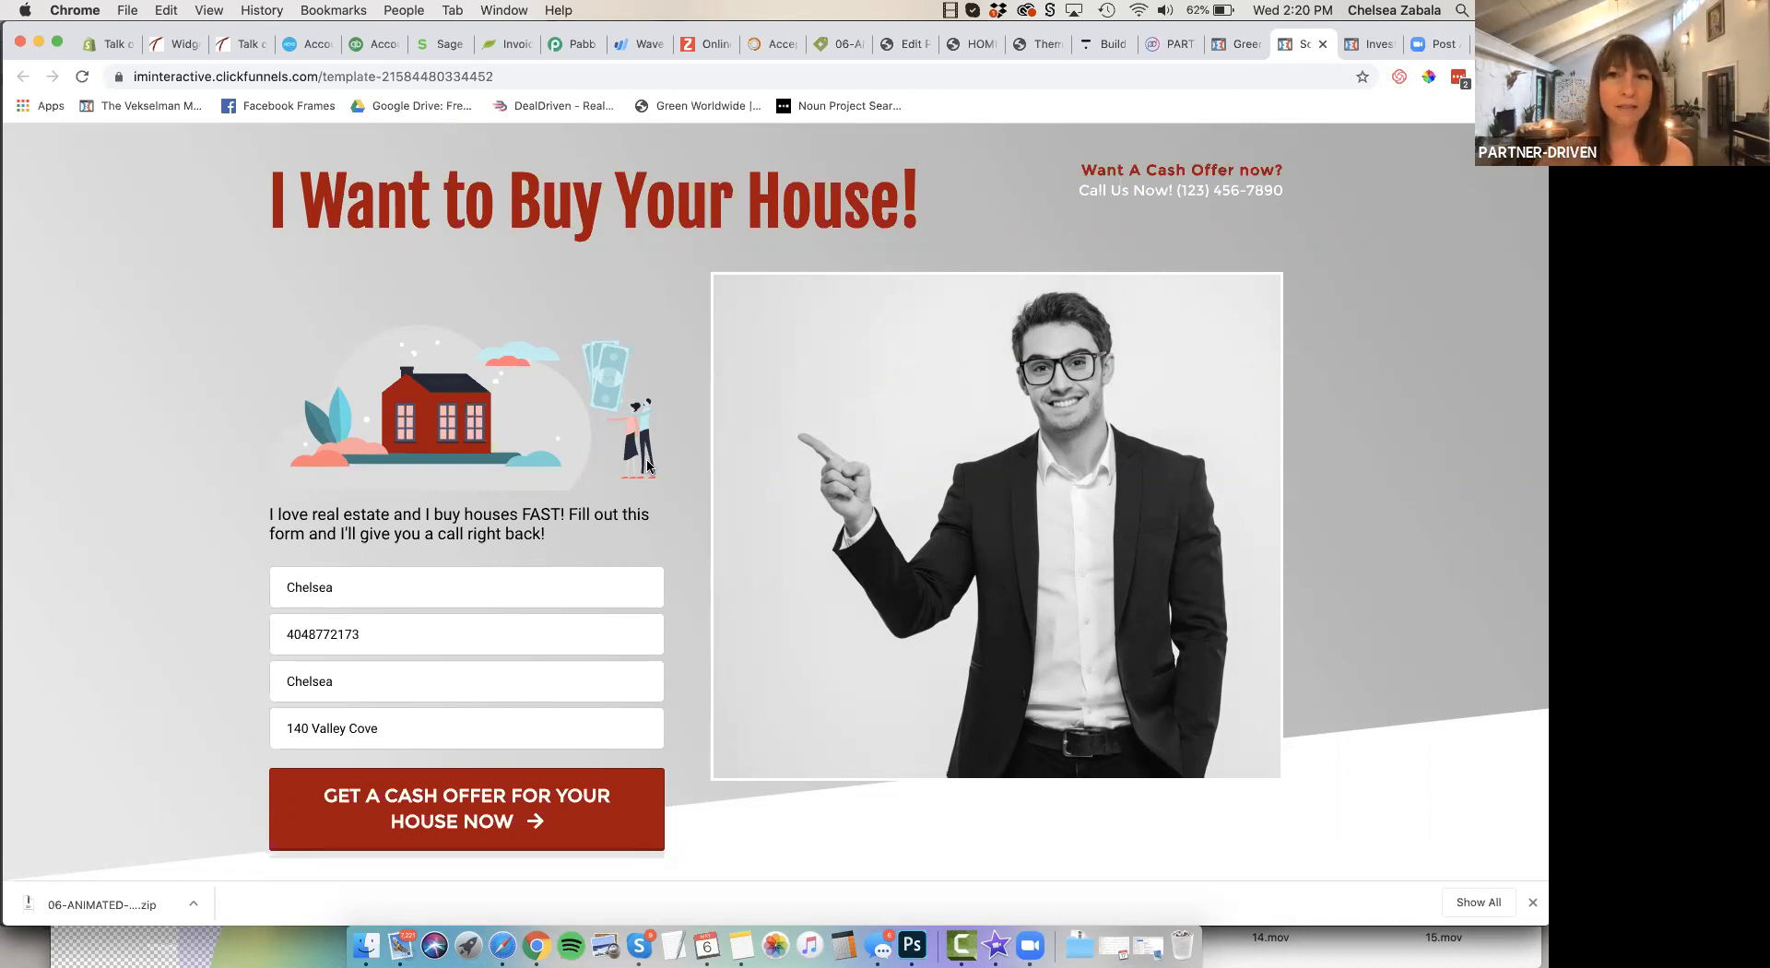
Examine the red template's success story, benefits row, buyer biography, call section and second offer form, returning to the header
scroll(647, 466, down, 5)
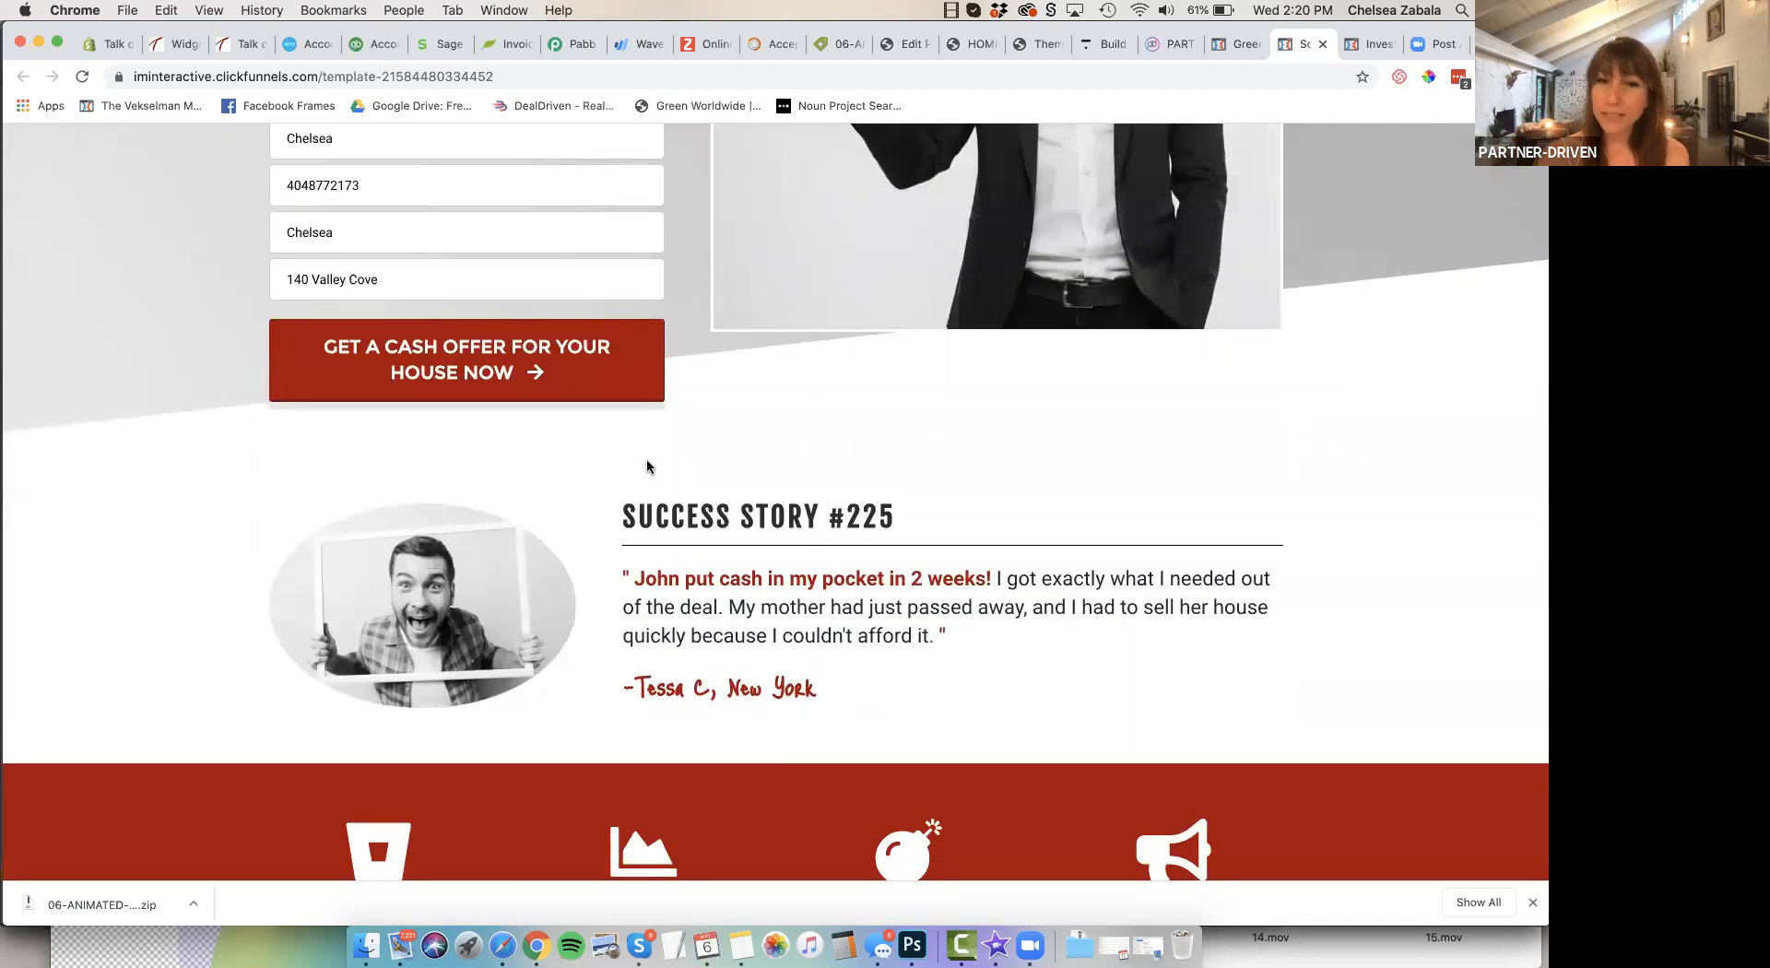
scroll(647, 466, down, 2)
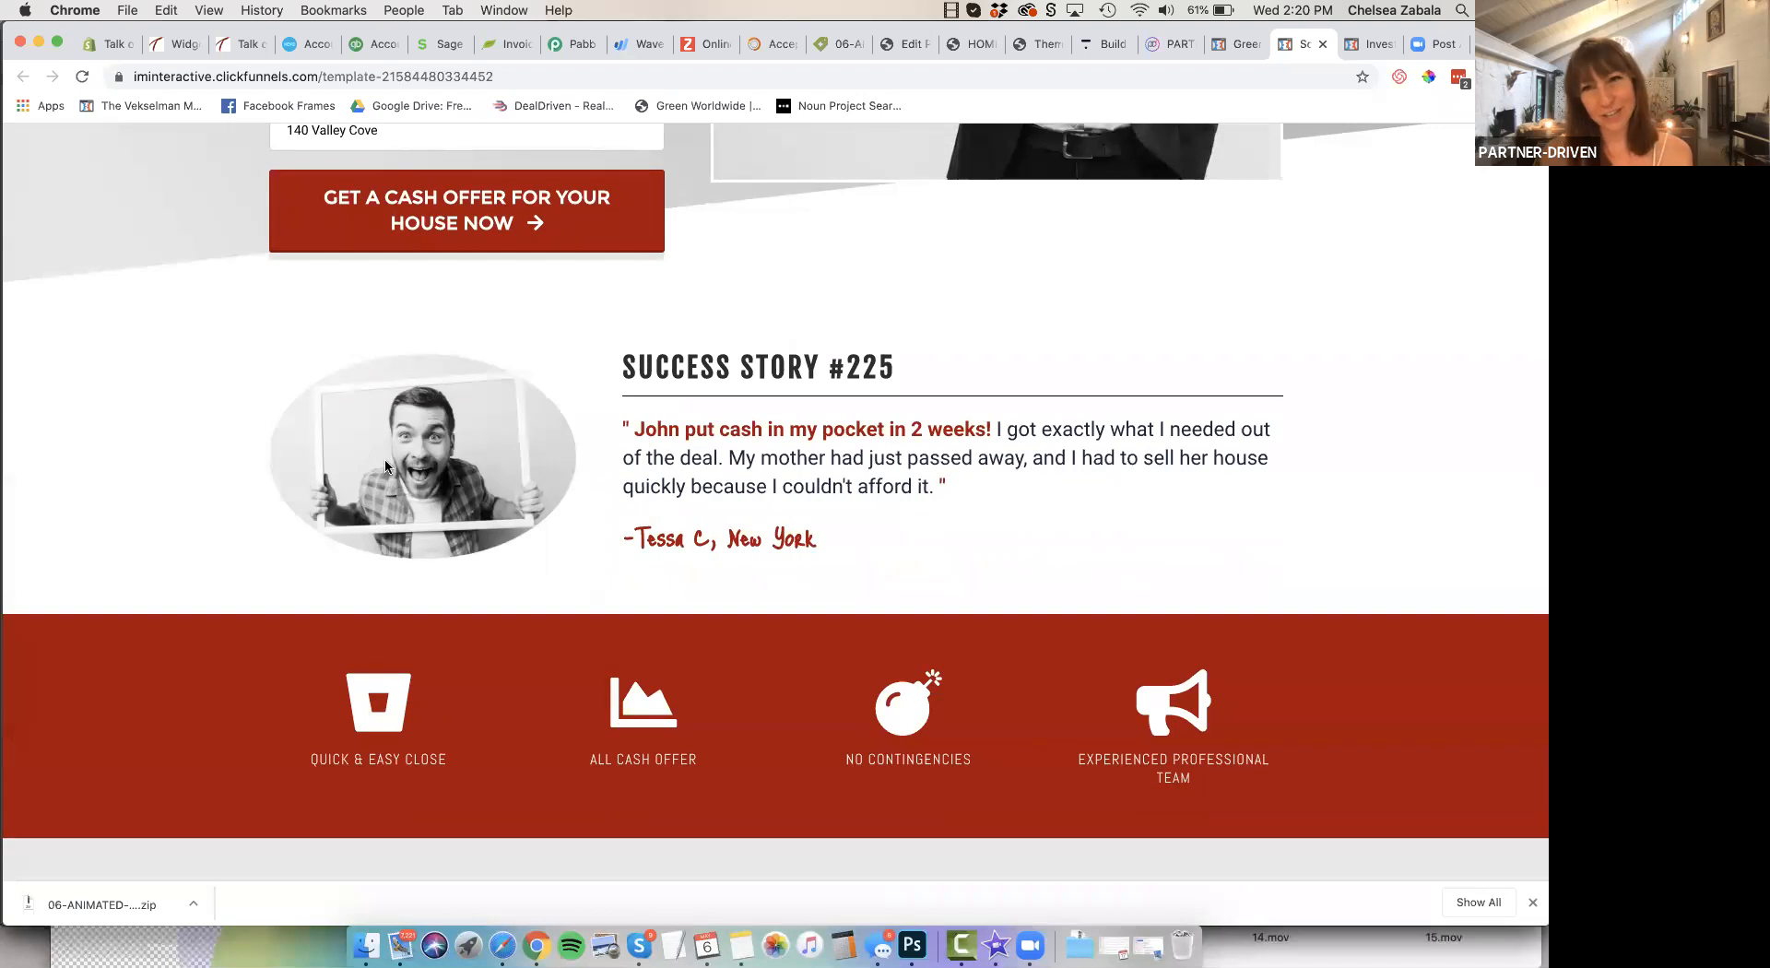
scroll(385, 466, down, 2)
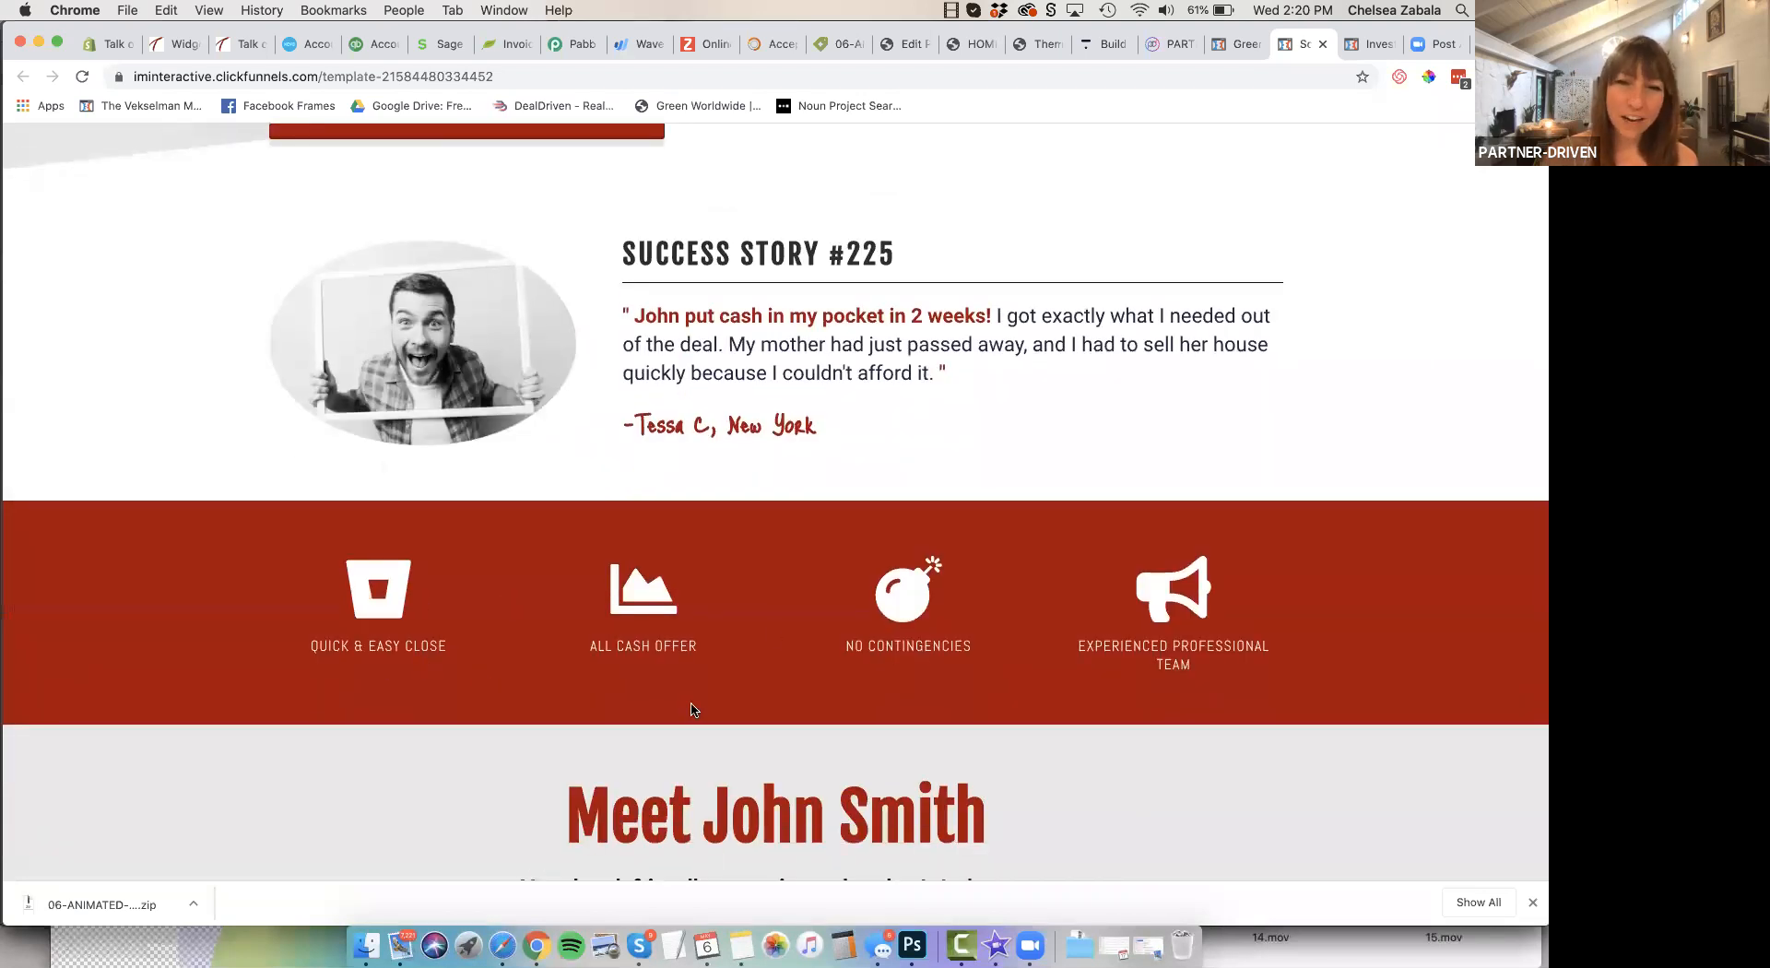
scroll(1176, 614, down, 1)
scroll(1176, 615, down, 5)
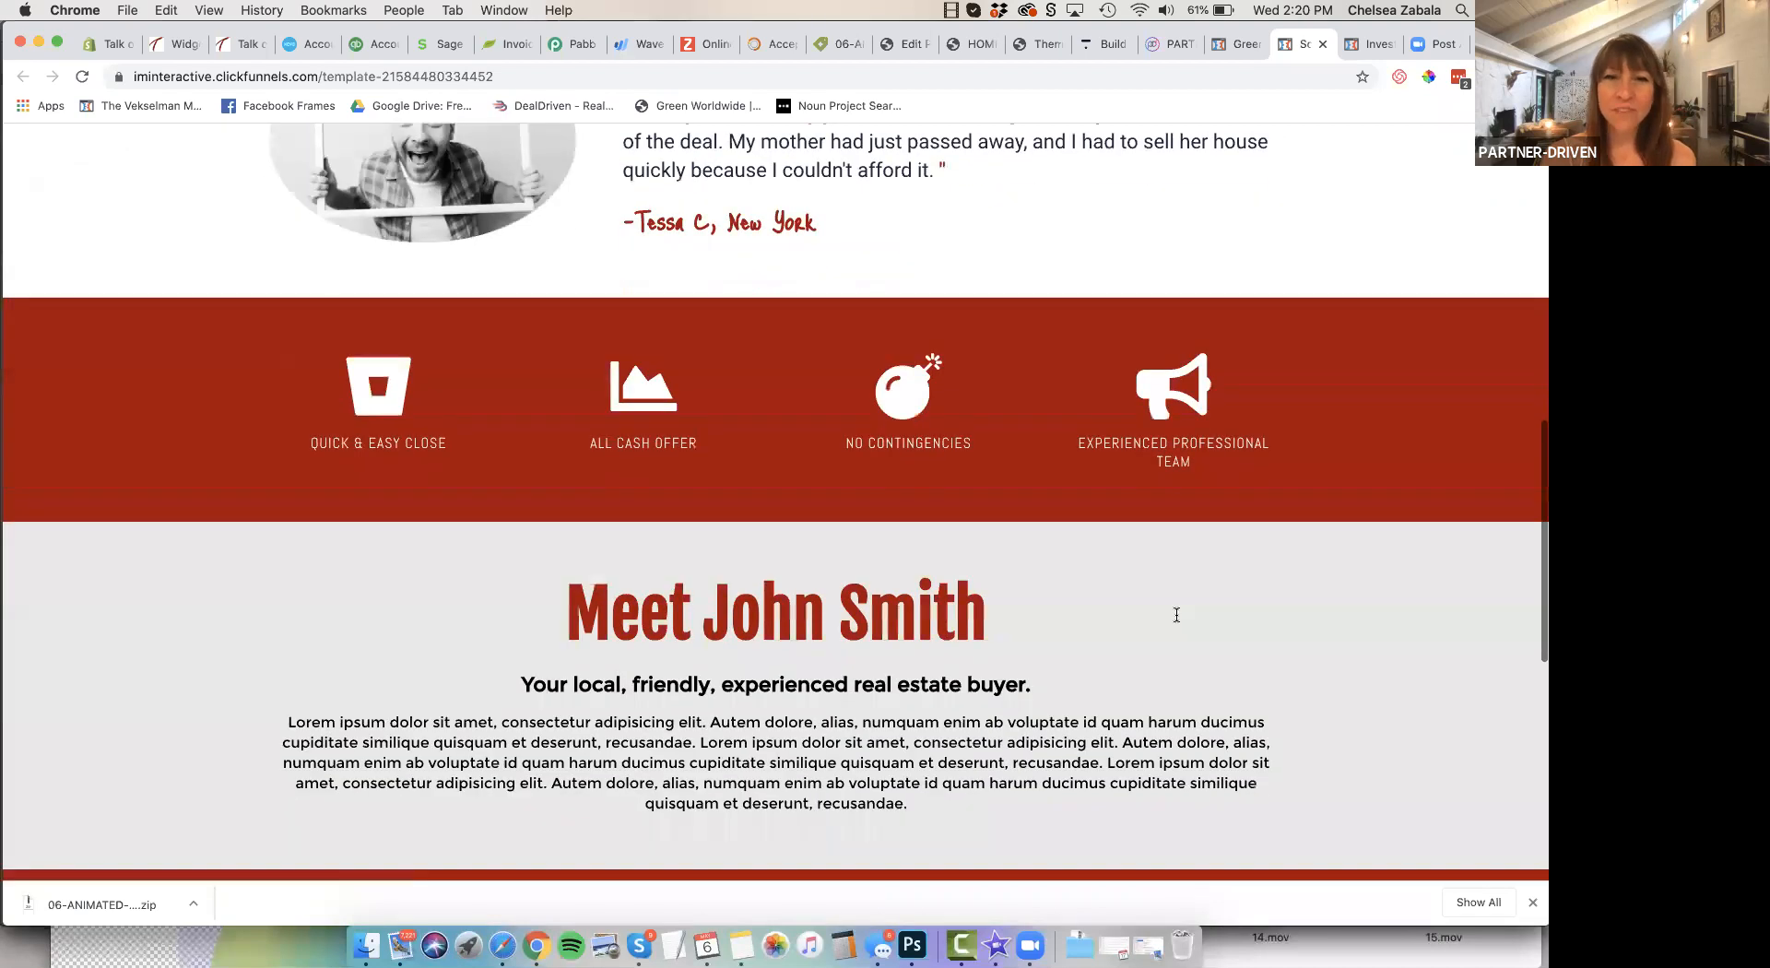
scroll(1202, 647, down, 4)
scroll(1202, 647, down, 3)
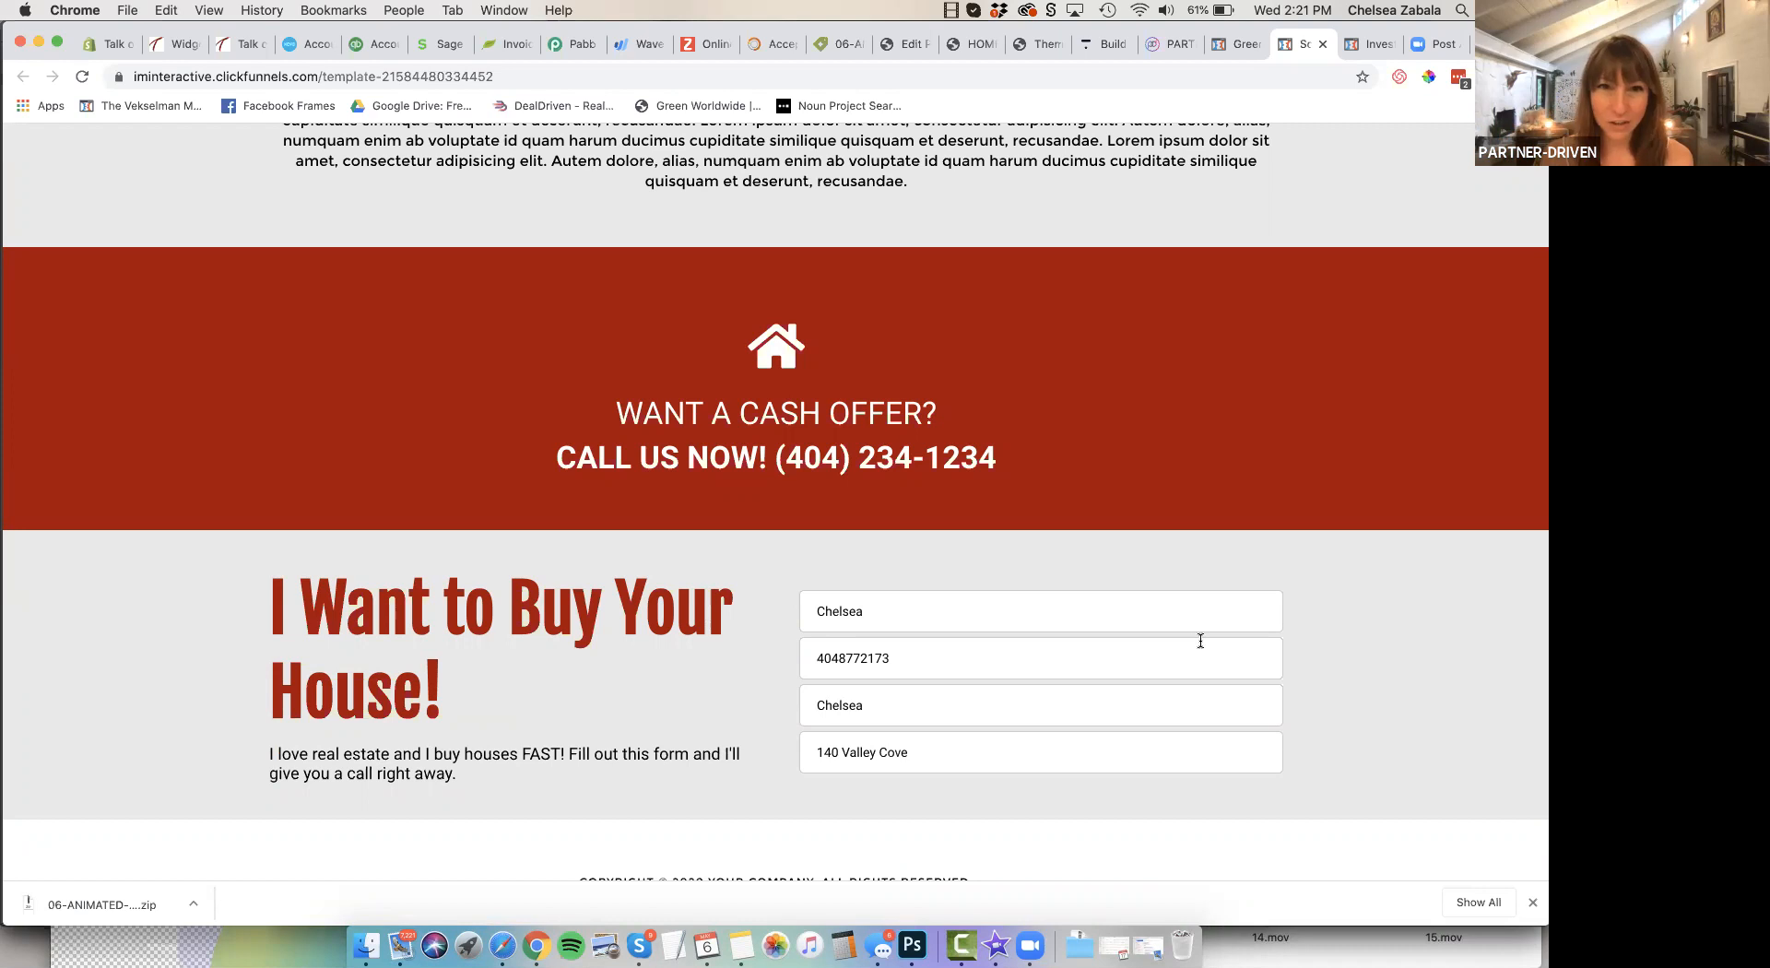
scroll(1200, 640, down, 1)
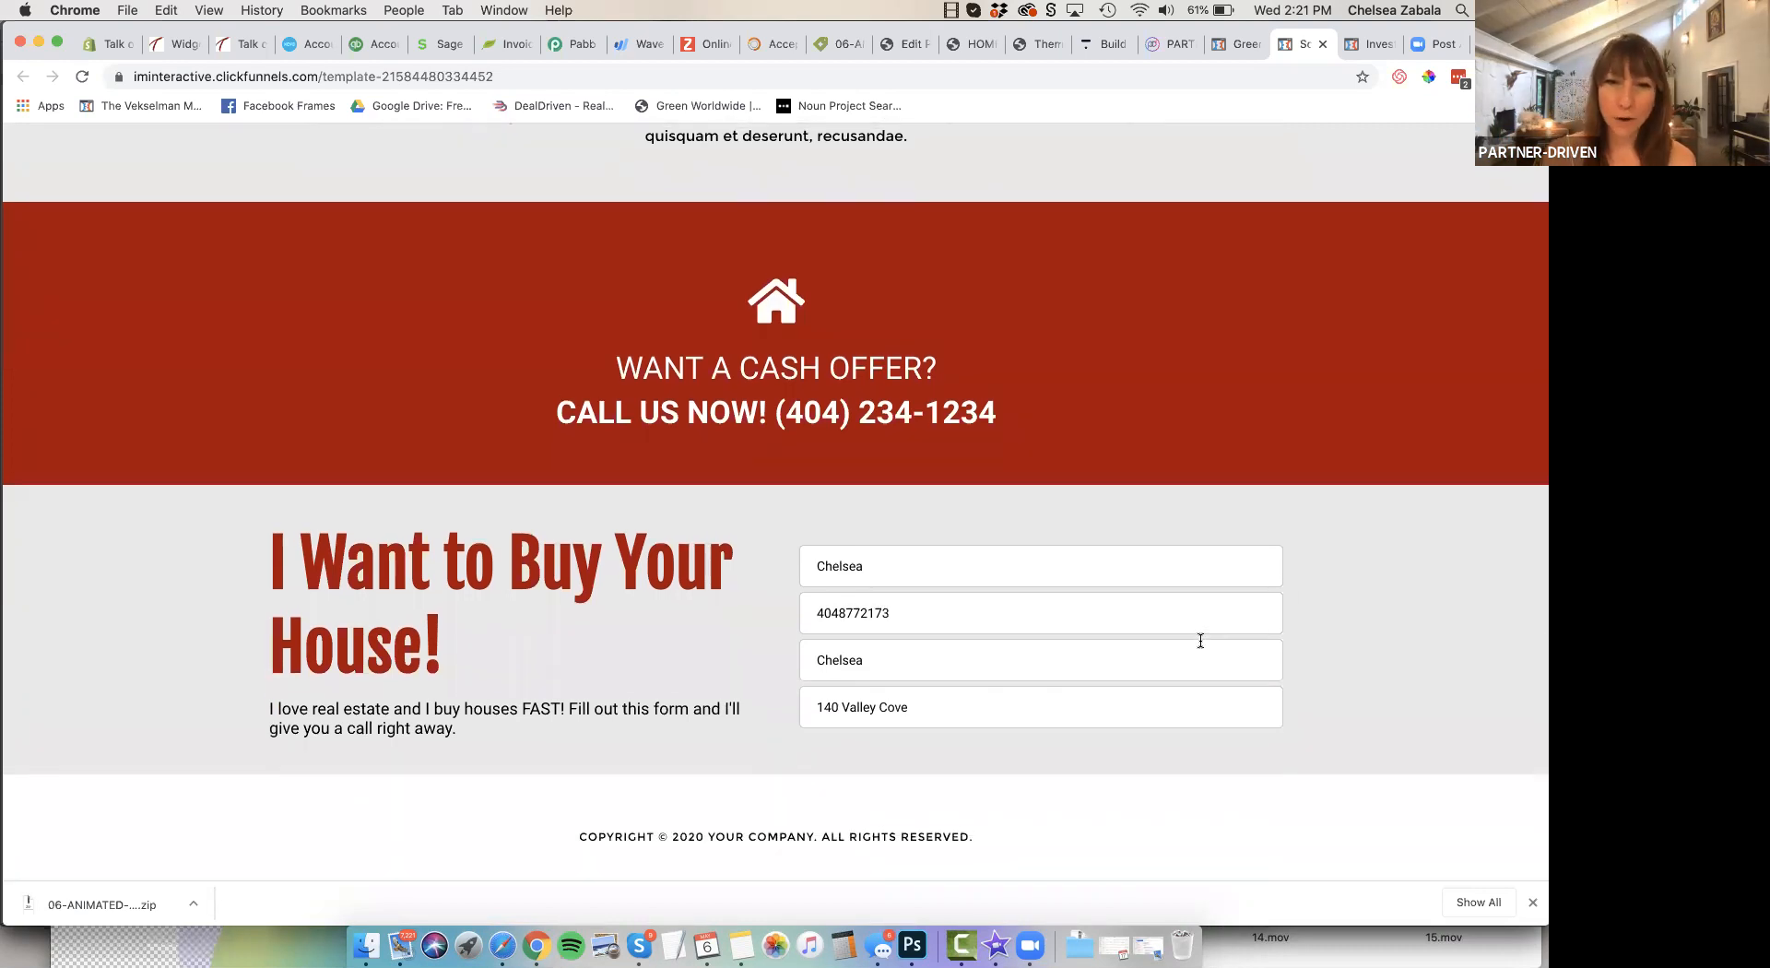
scroll(1200, 641, up, 5)
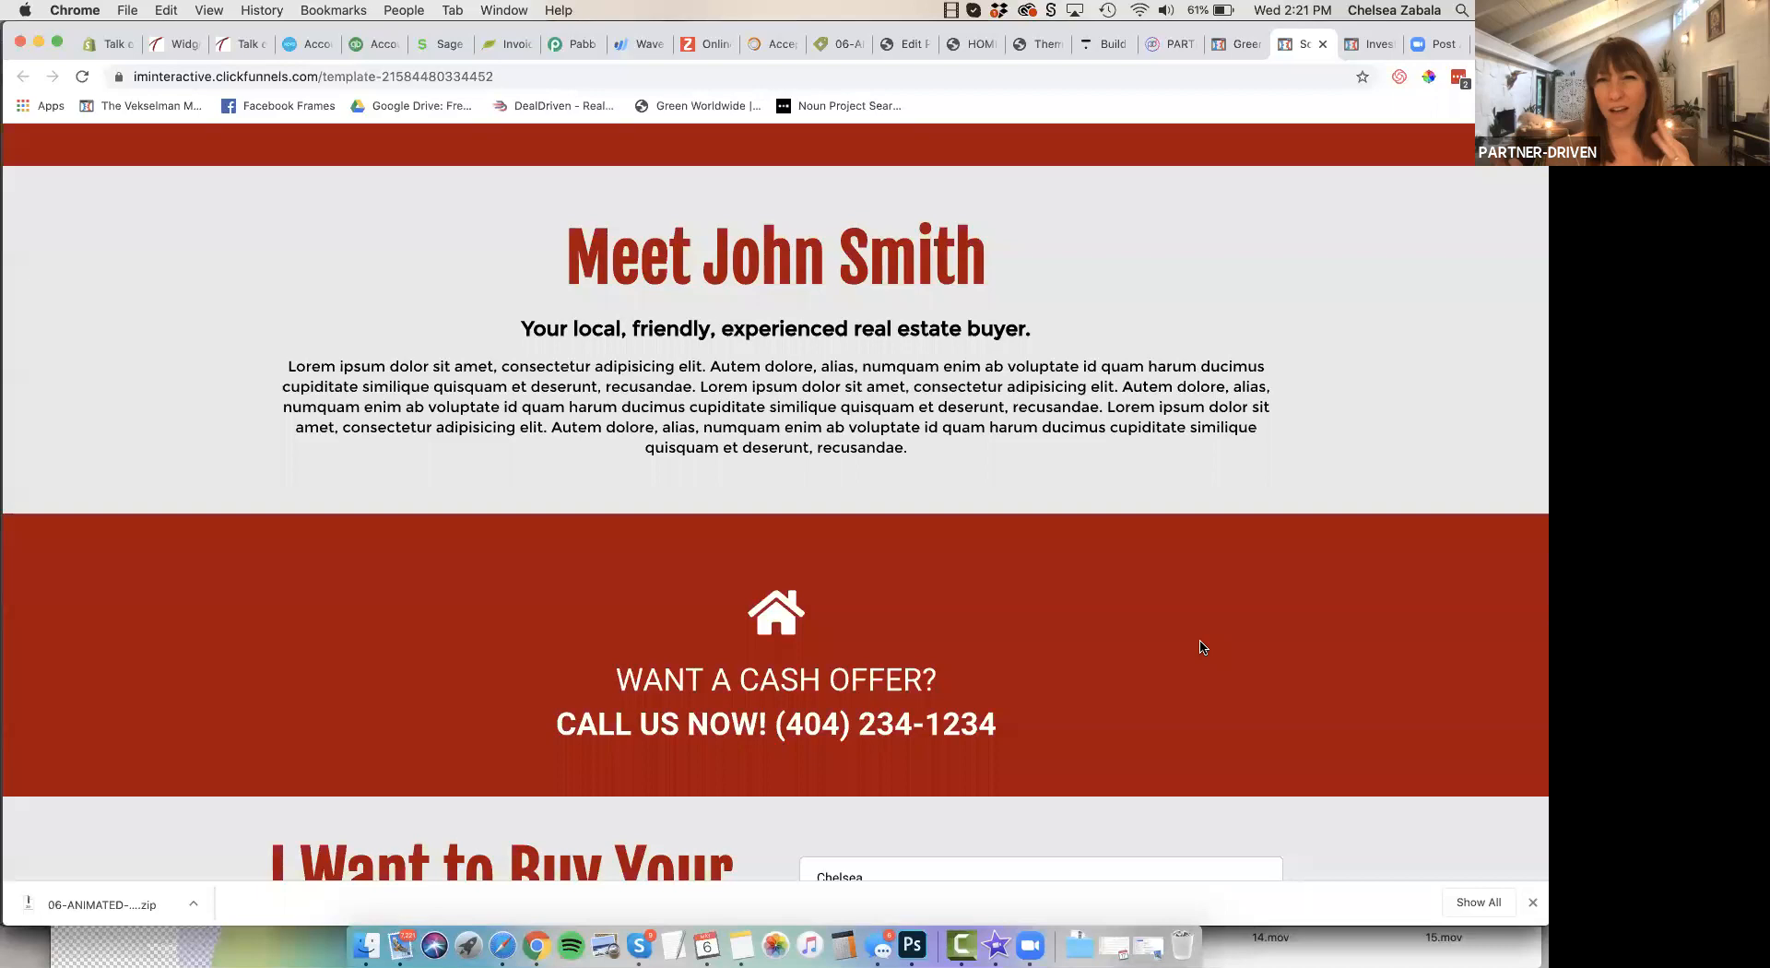
scroll(1200, 646, up, 1)
scroll(1200, 646, down, 10)
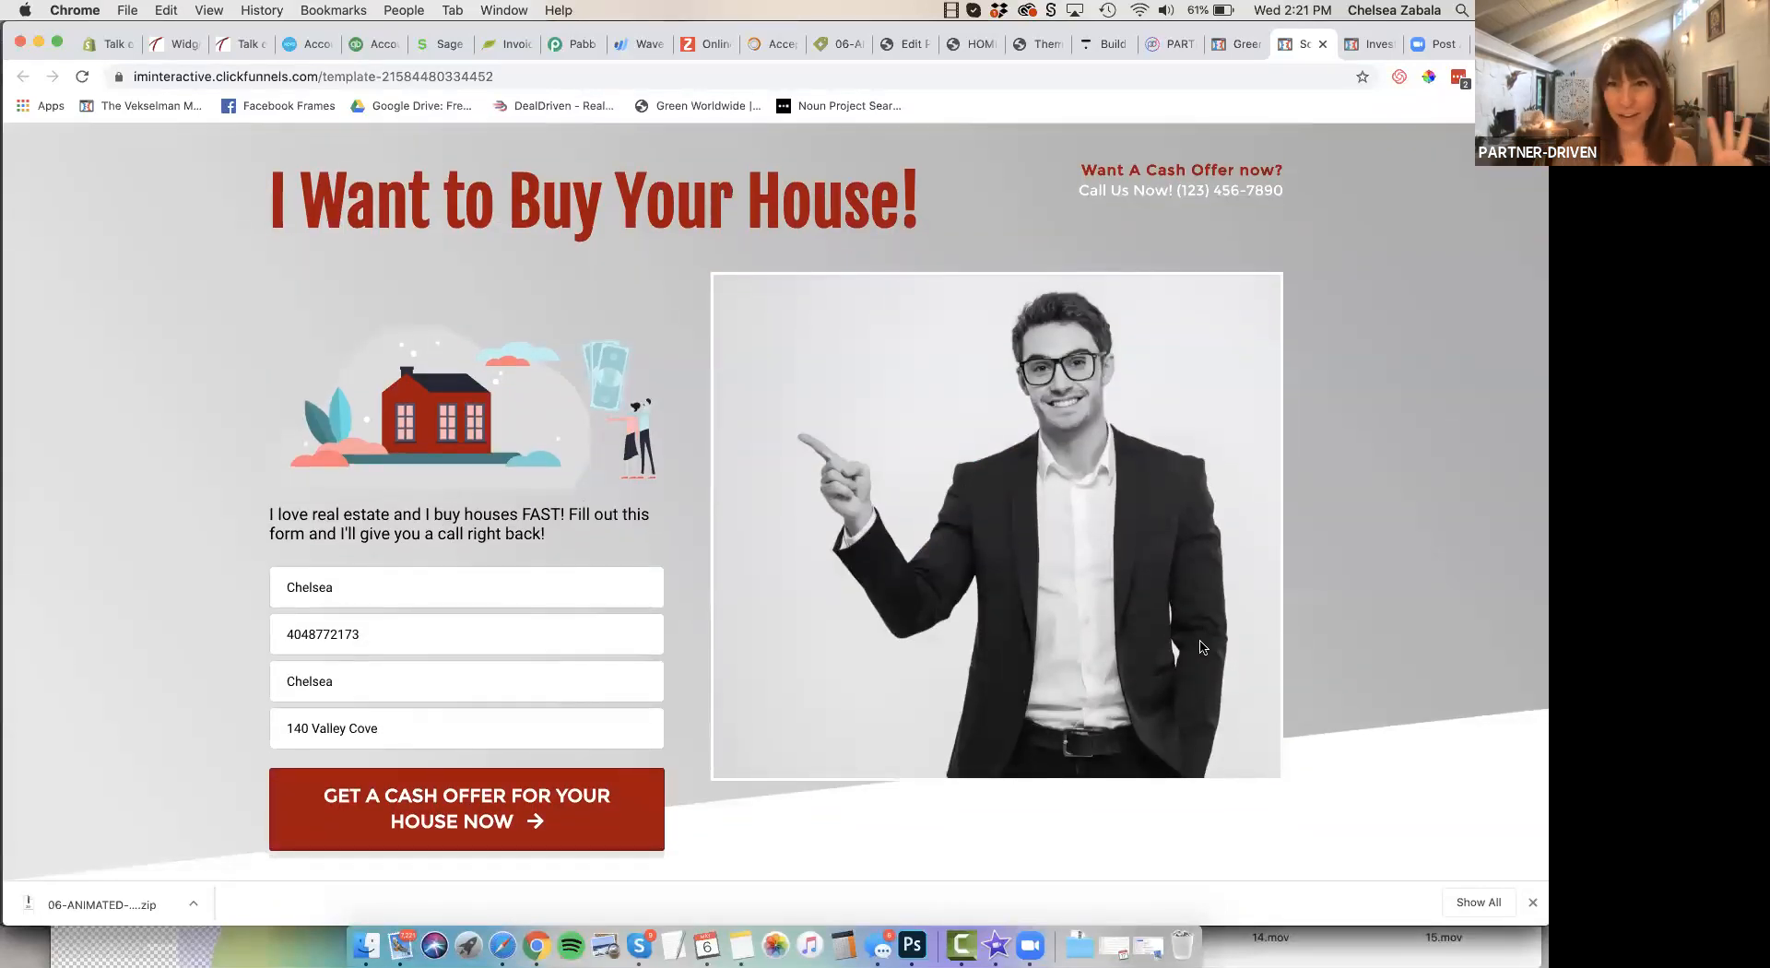
Copy the address of the dark blue and orange "I Want to Buy Your House!" template and load it in a new tab
click(1235, 45)
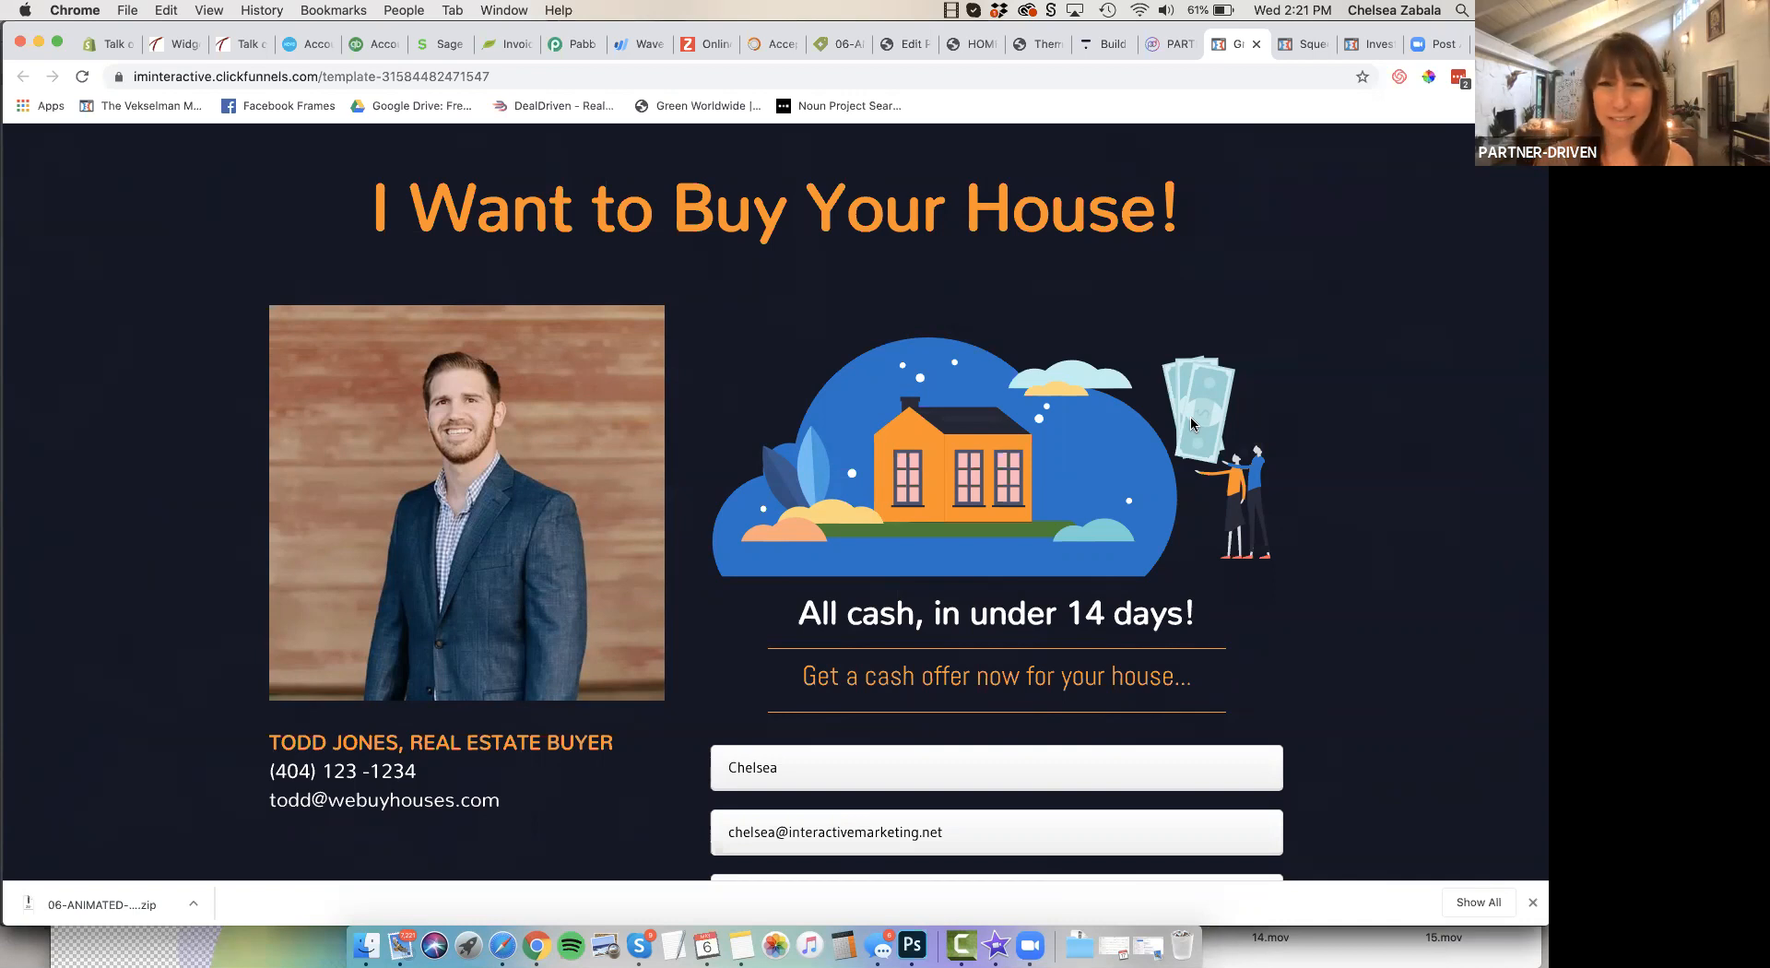
click(512, 74)
key(super+c)
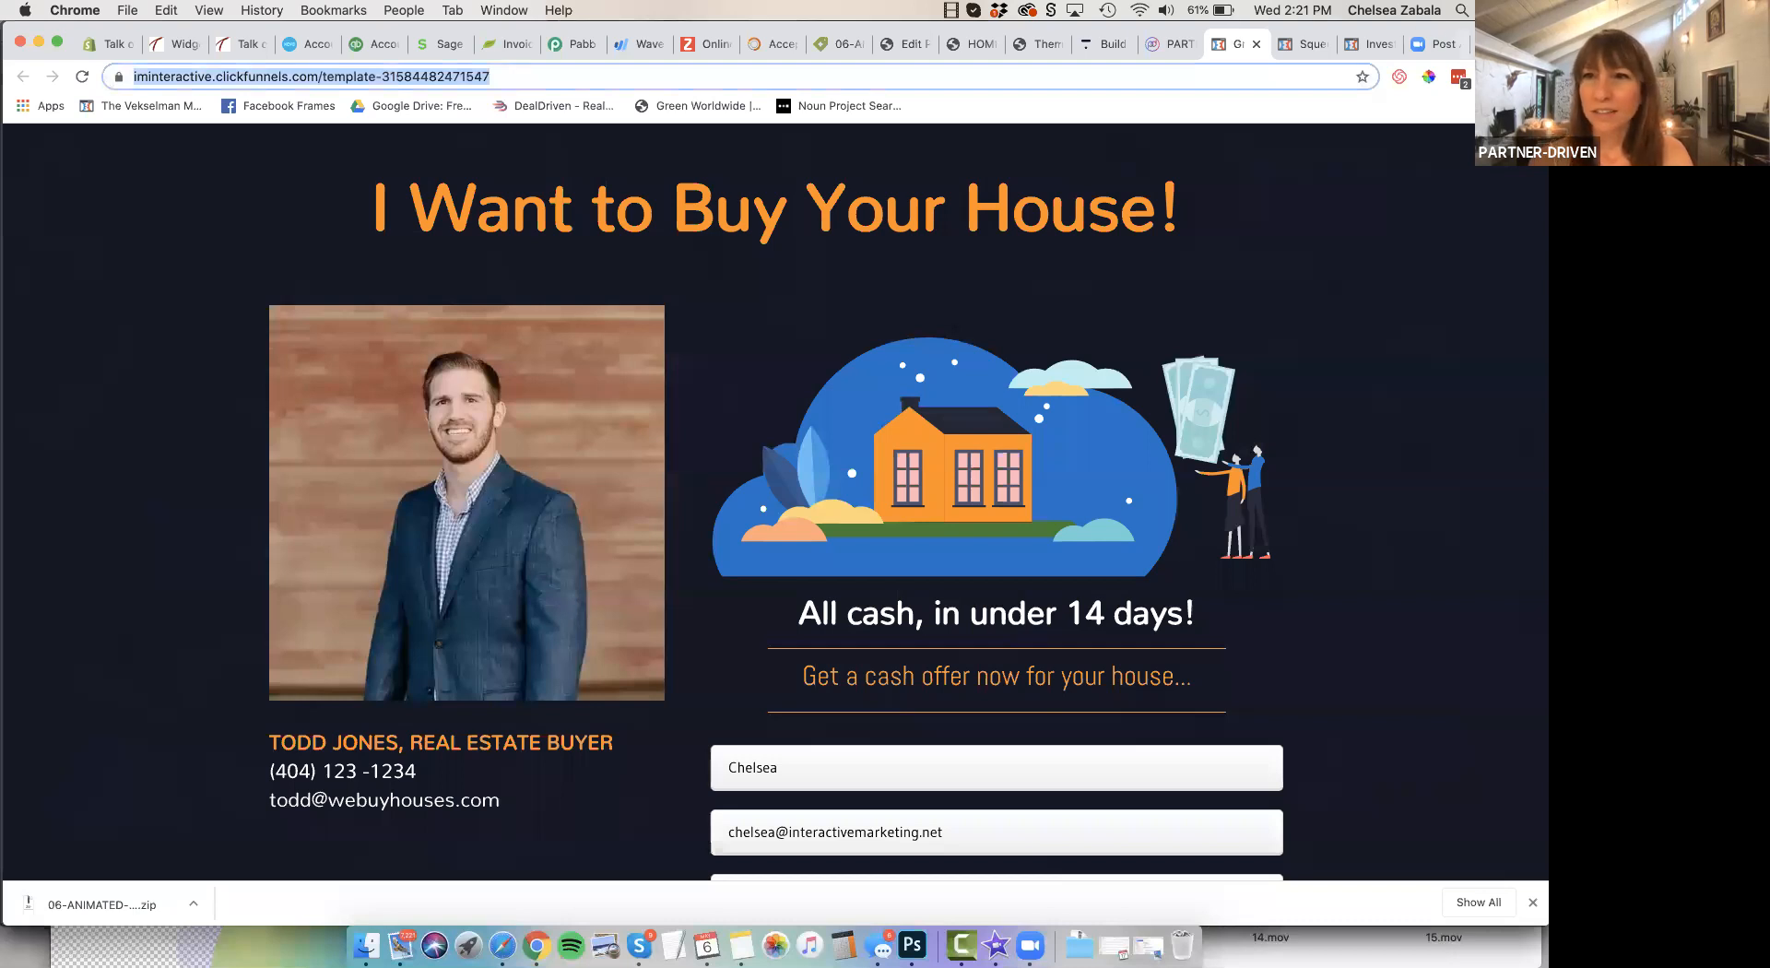
key(super+t)
key(super+v)
key(Return)
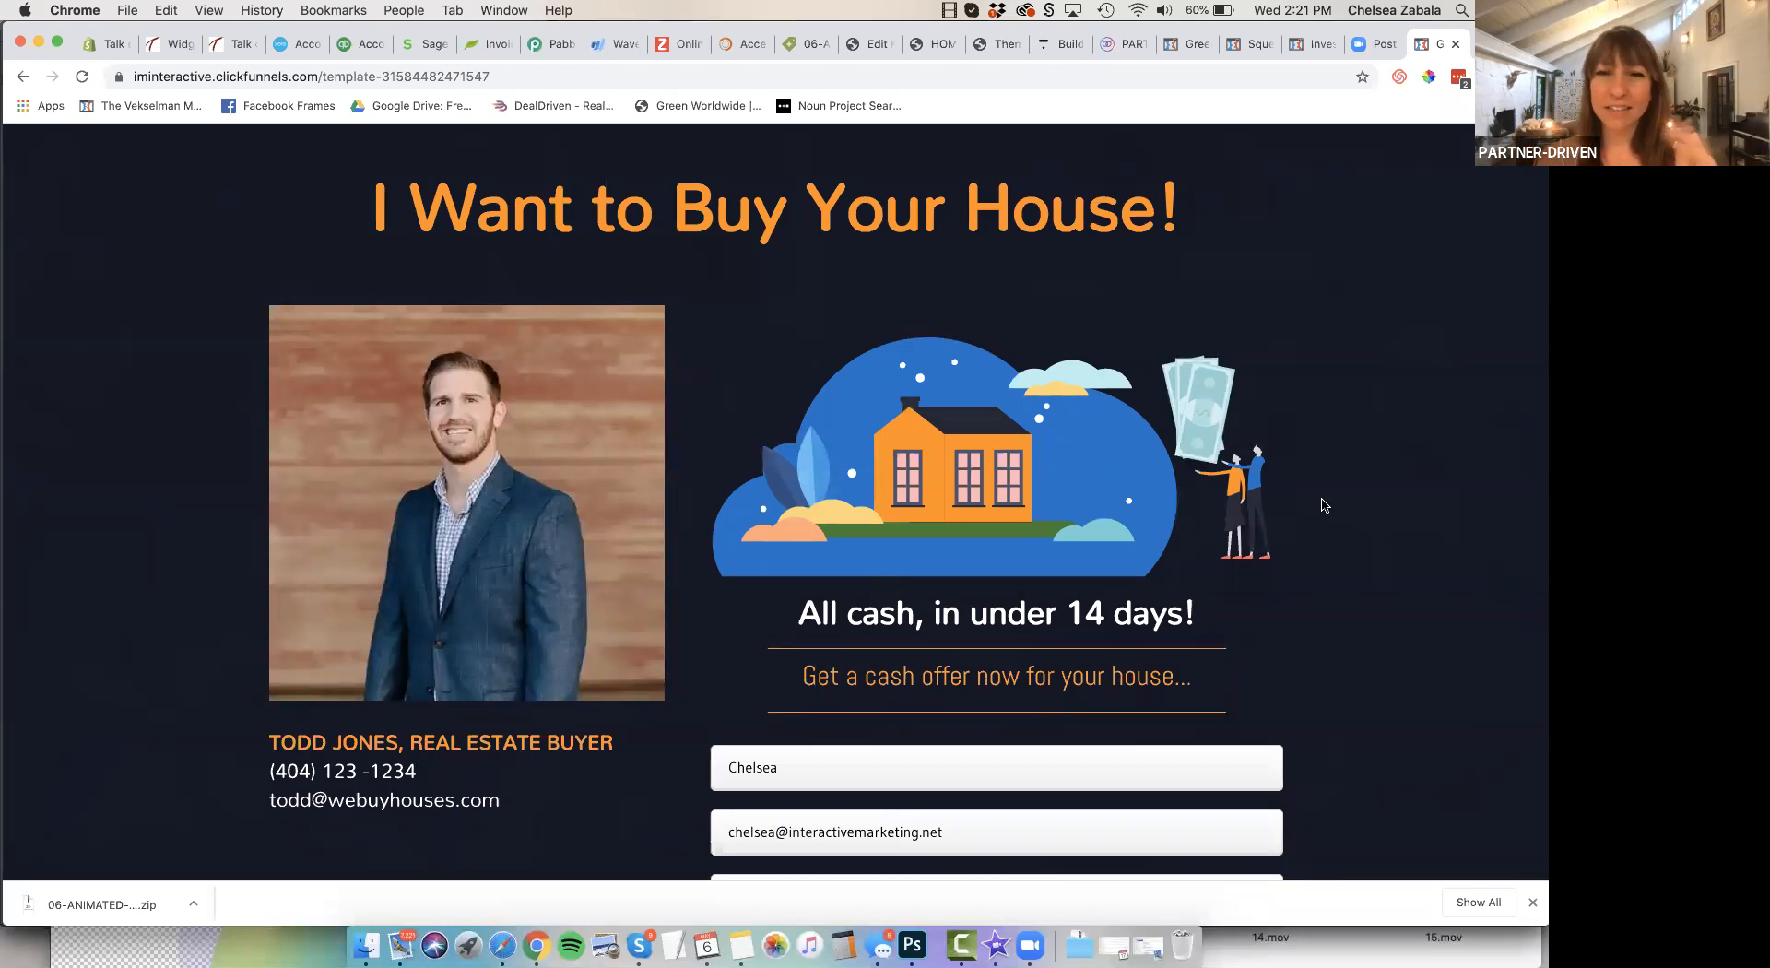
Review the dark blue and orange template's offer form, How This Works cards, success story, benefits row, team section and footer, returning to the header
scroll(1325, 505, down, 3)
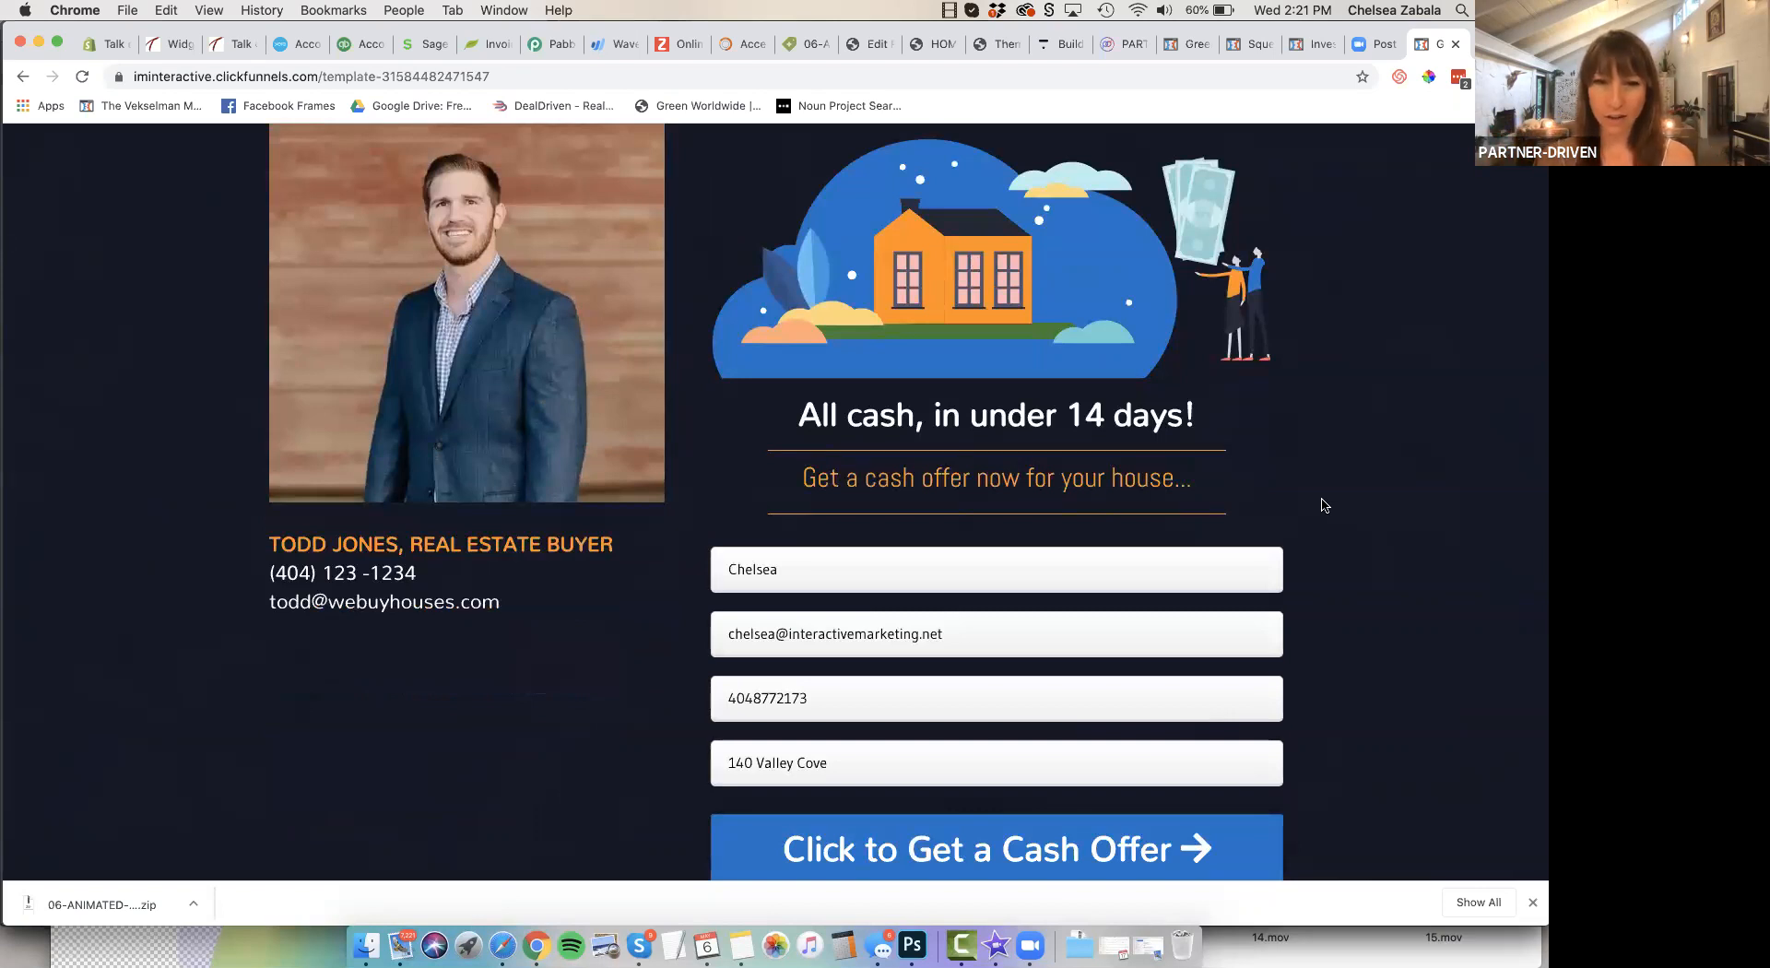
scroll(1325, 505, down, 2)
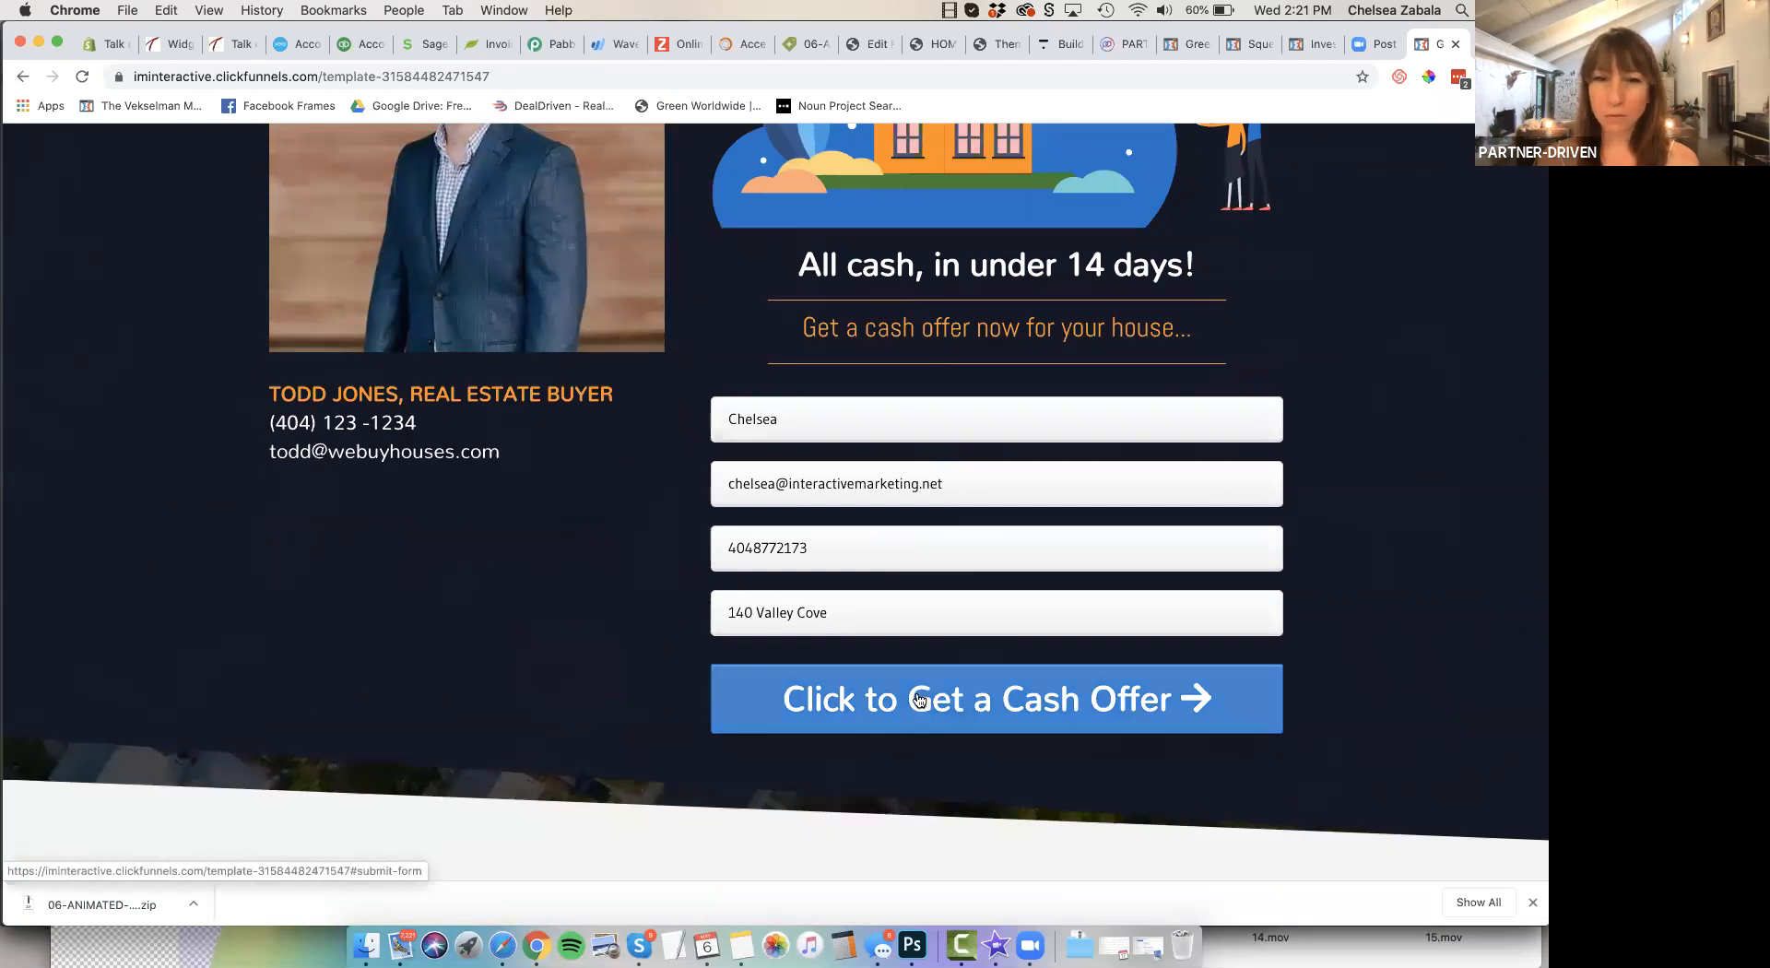
scroll(917, 698, down, 3)
scroll(917, 699, down, 3)
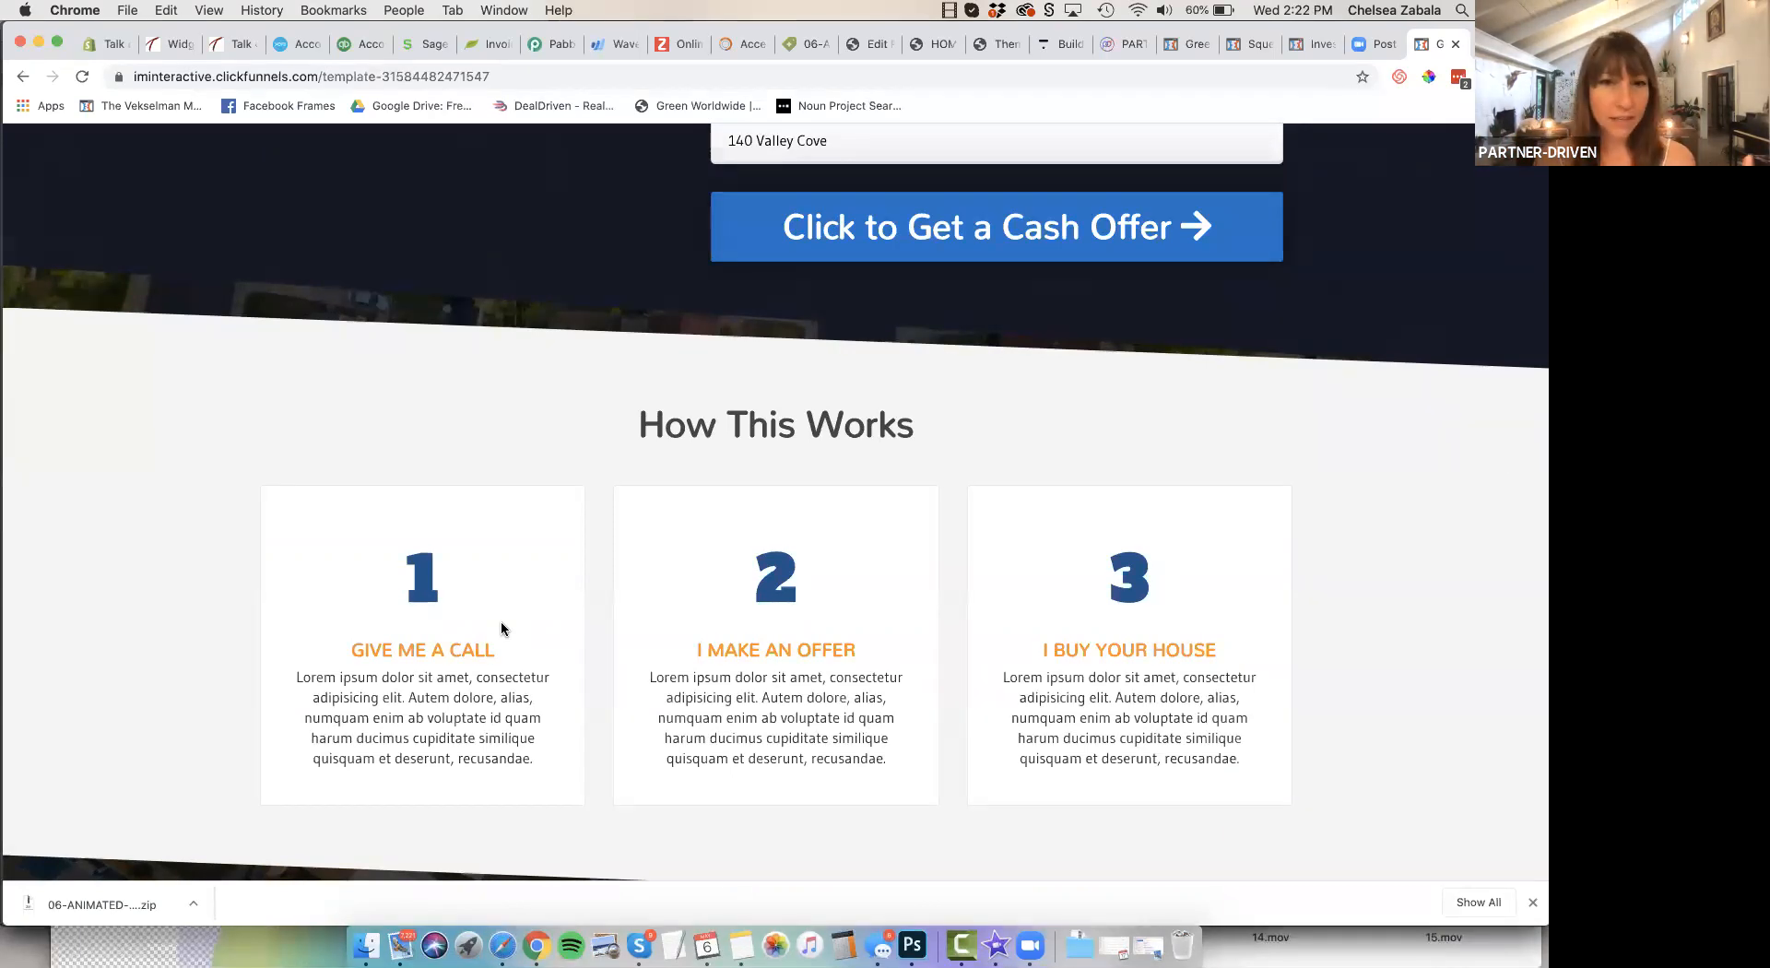
scroll(500, 622, down, 5)
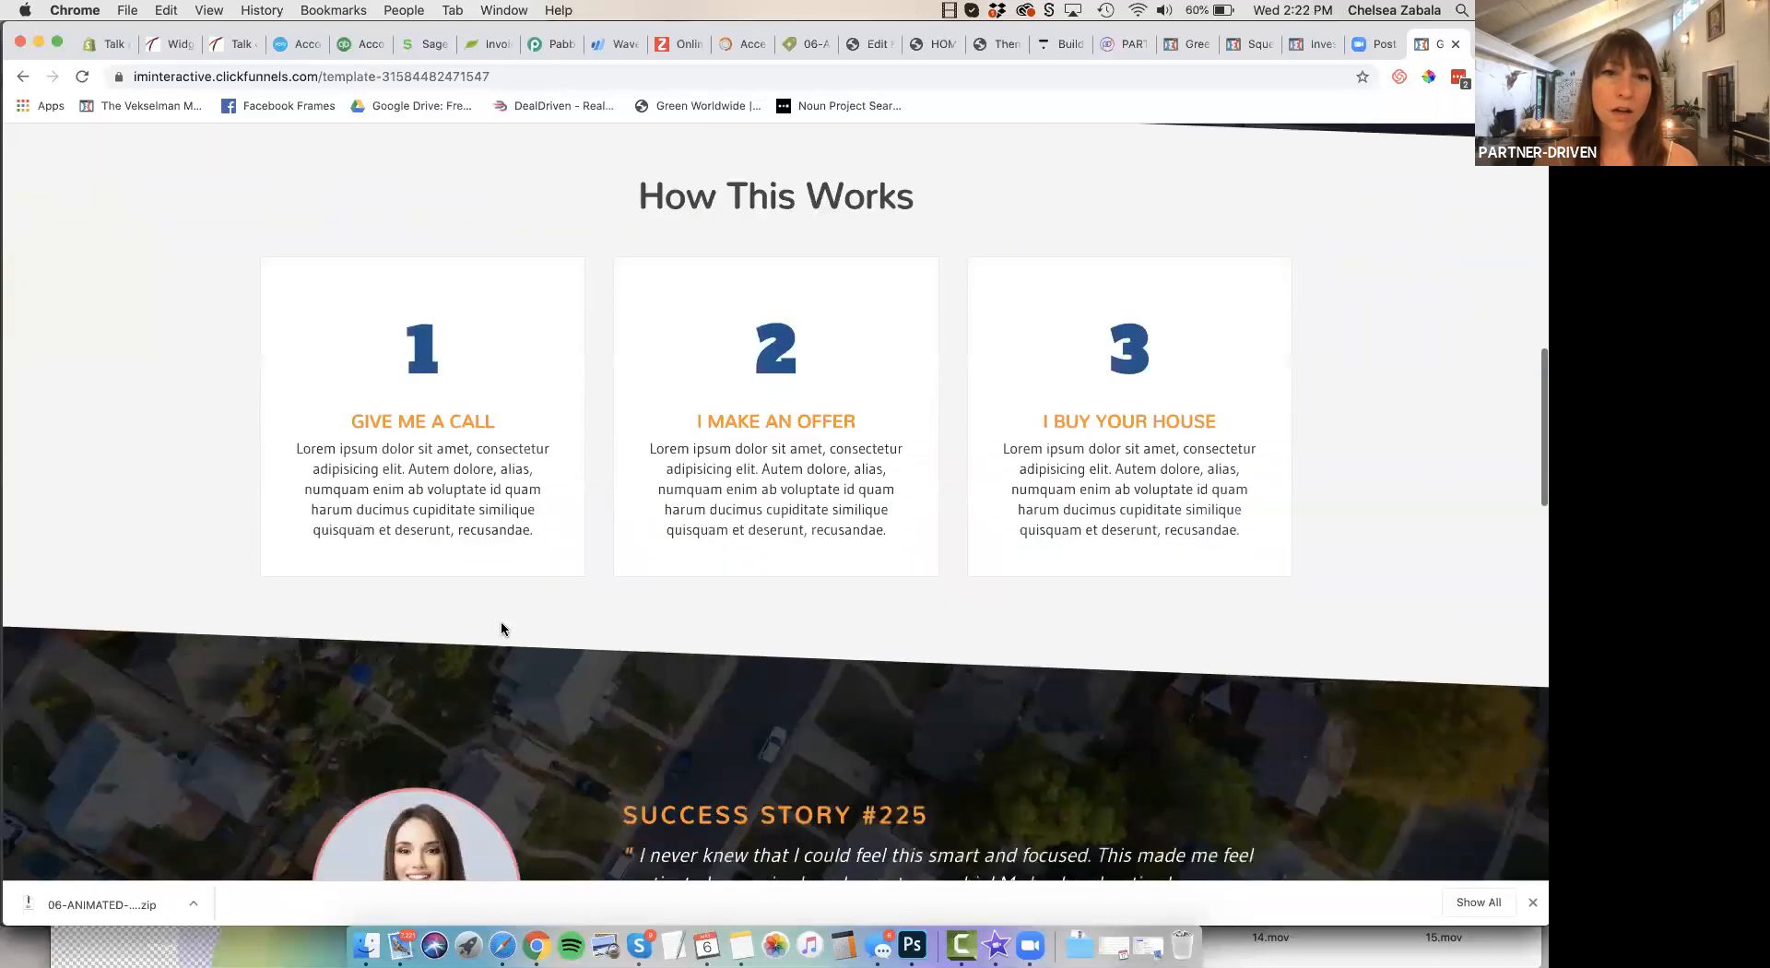
scroll(503, 608, down, 5)
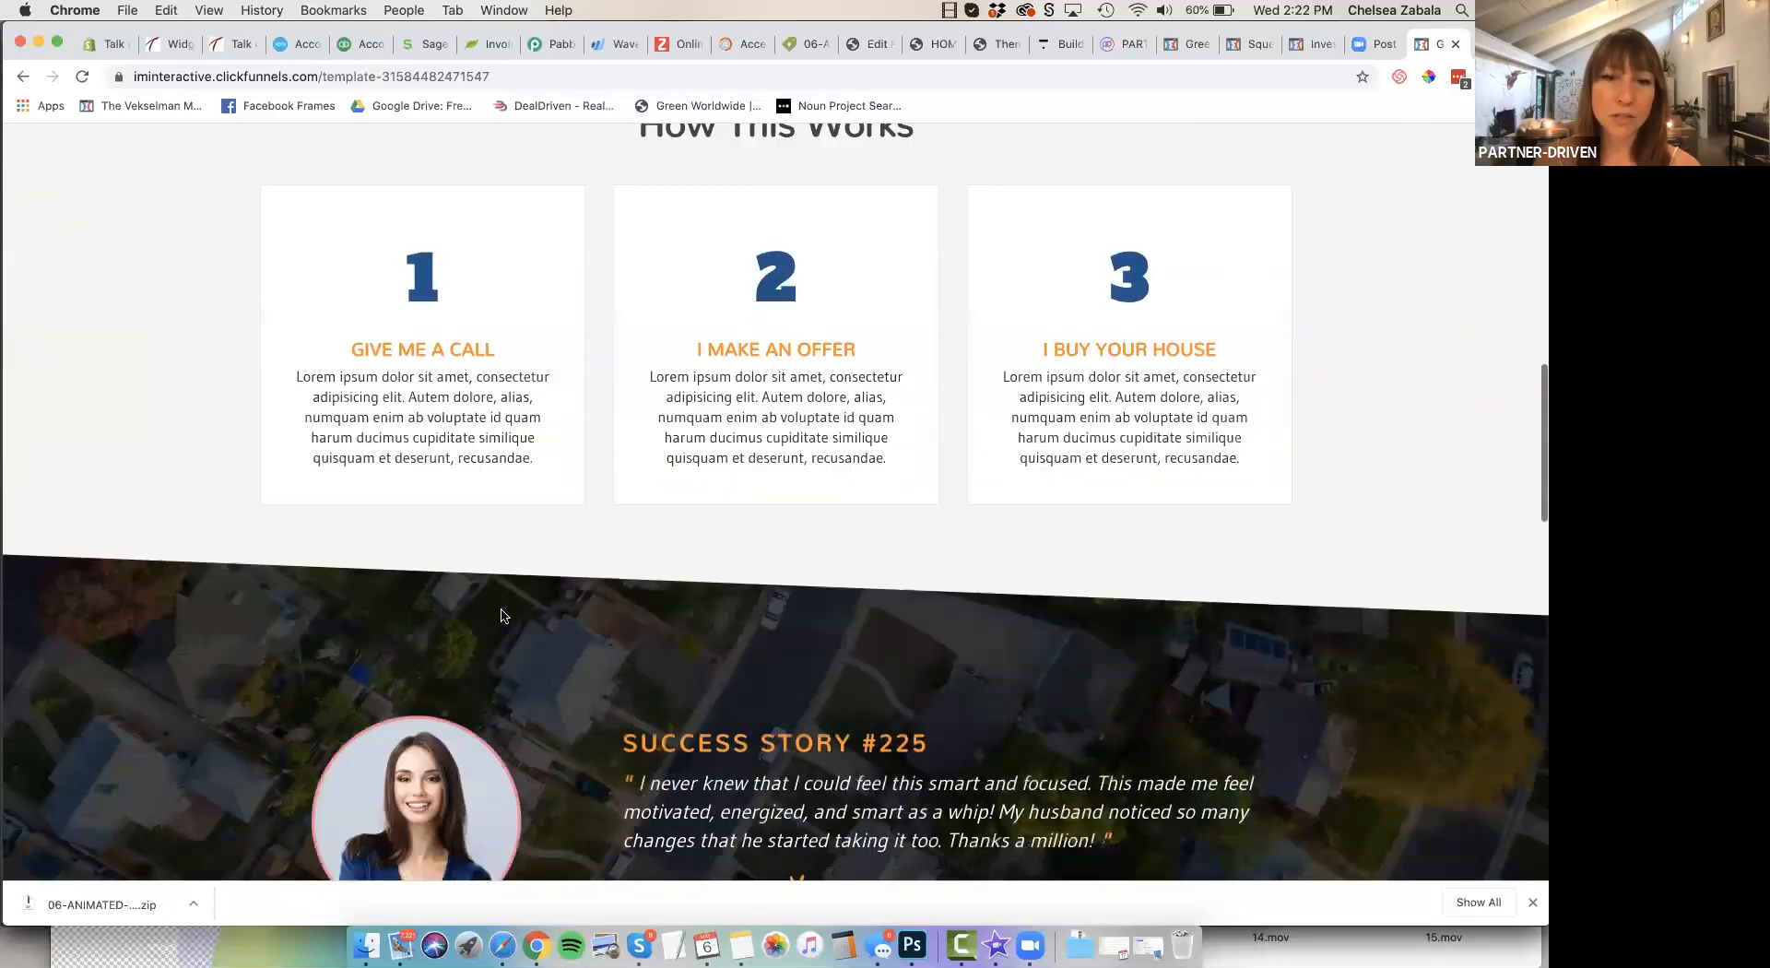
scroll(505, 590, down, 9)
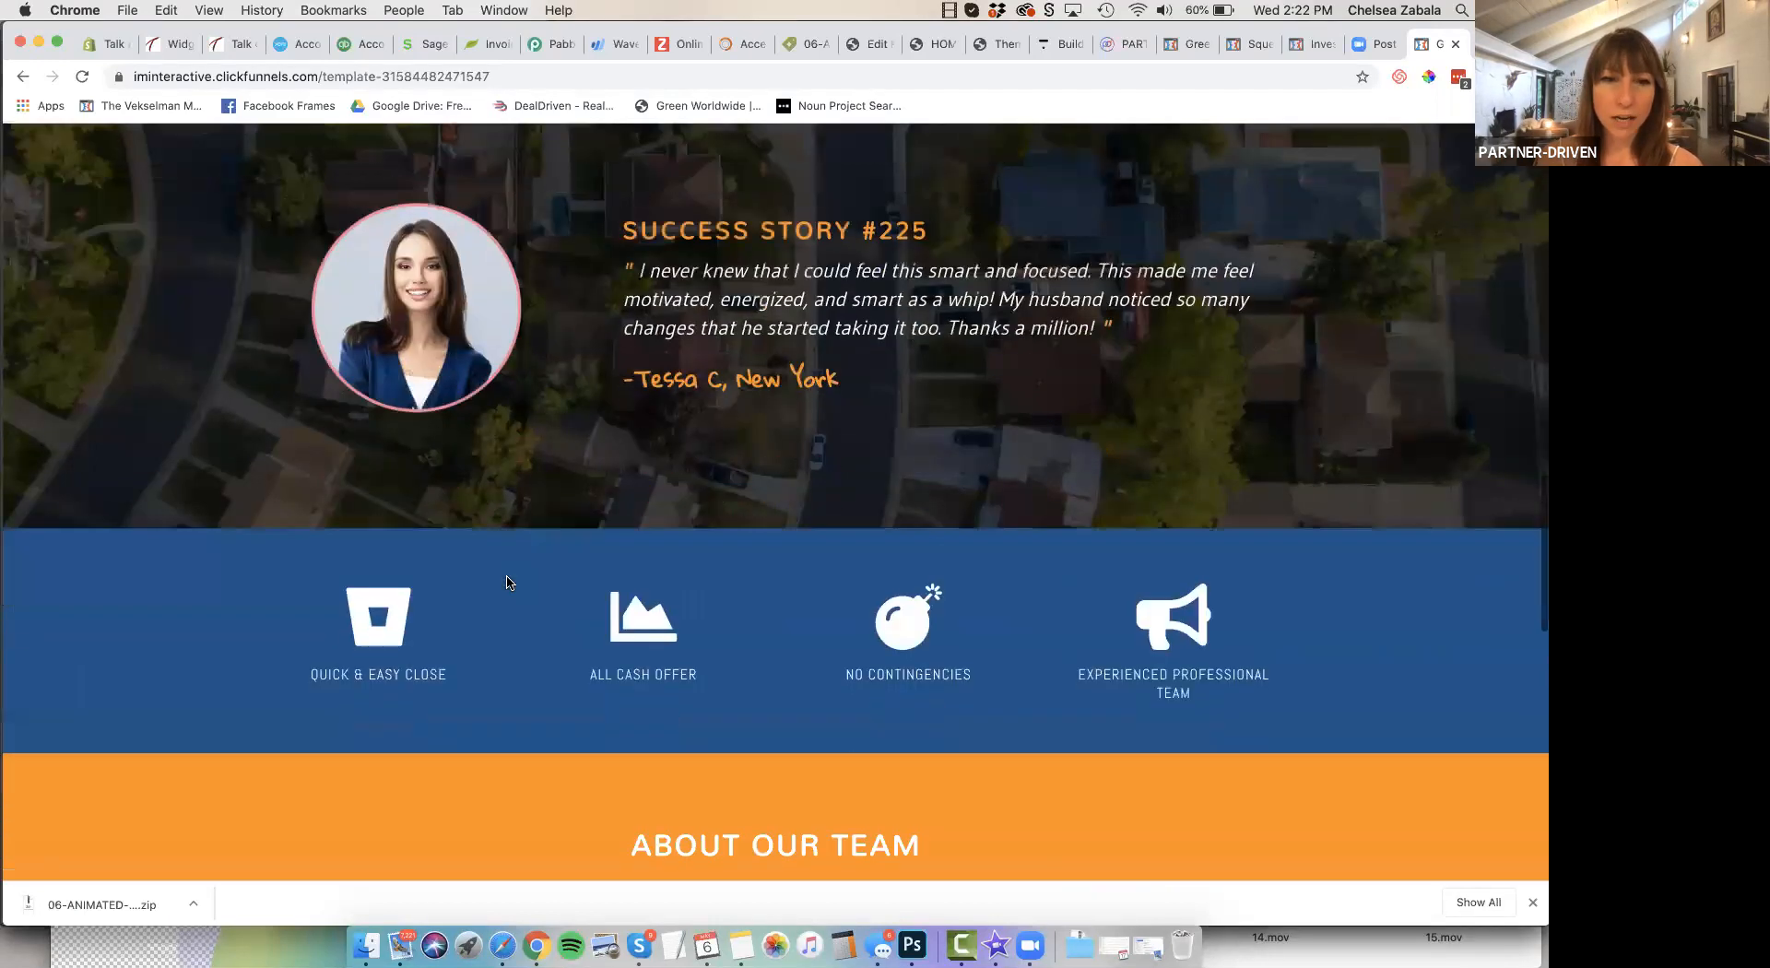
scroll(1260, 547, down, 12)
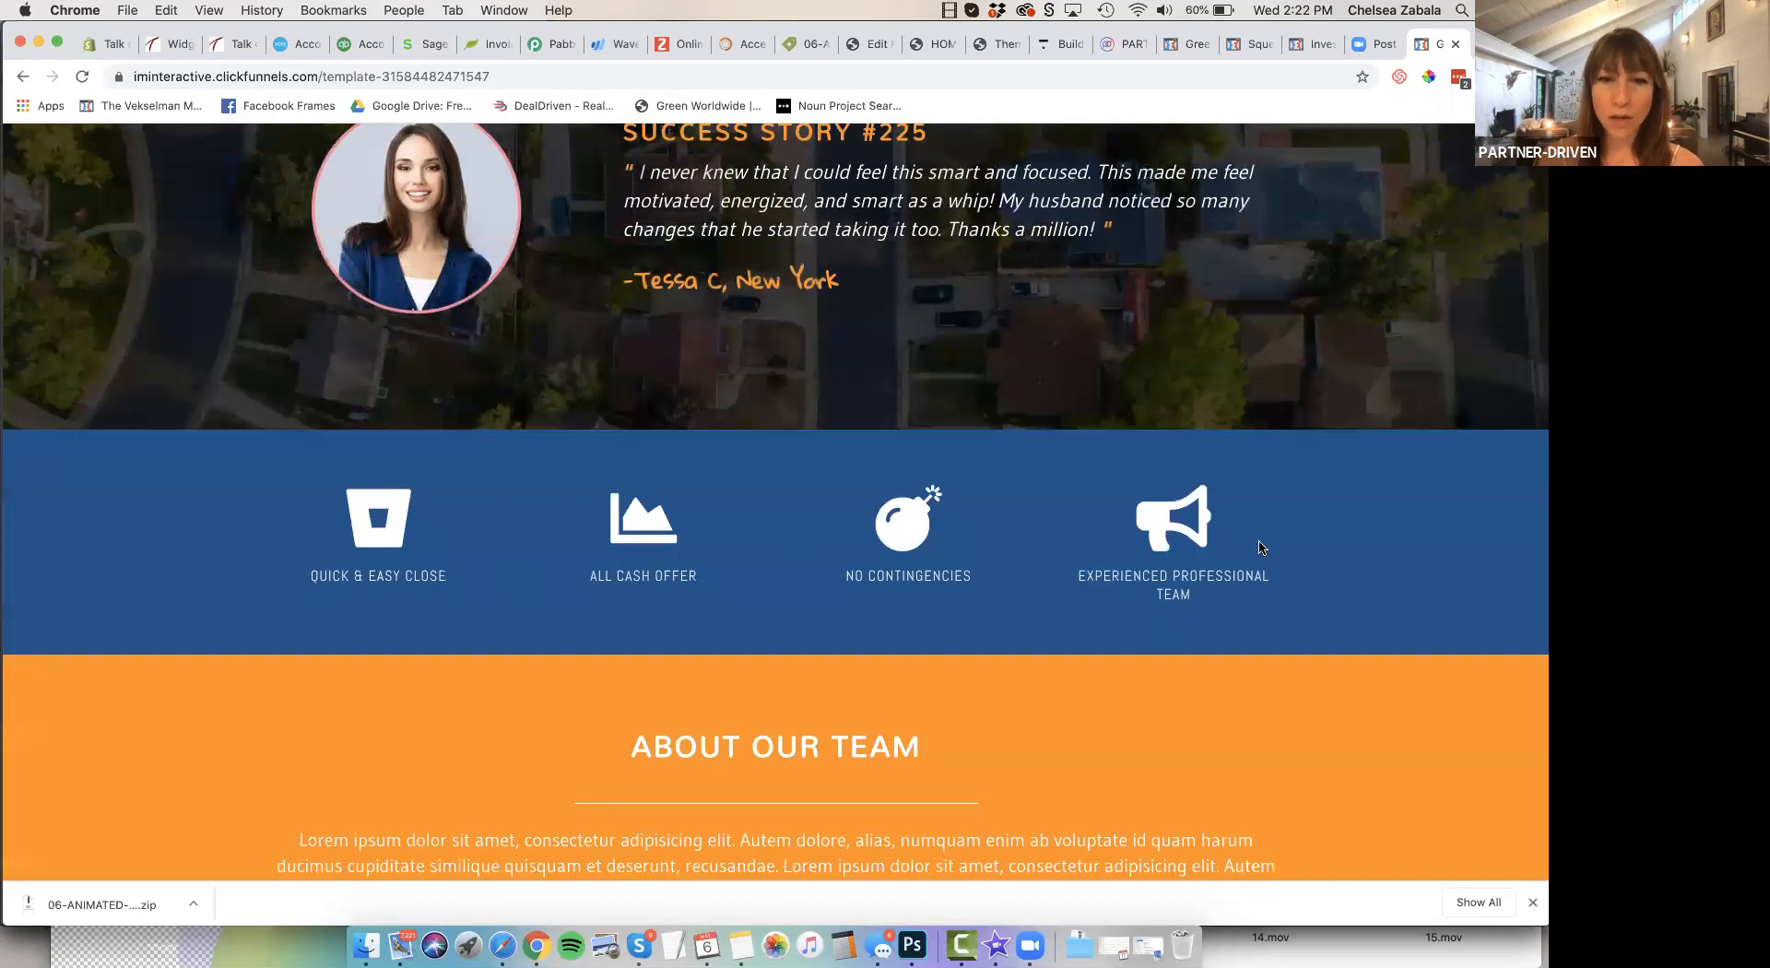
scroll(1260, 547, down, 3)
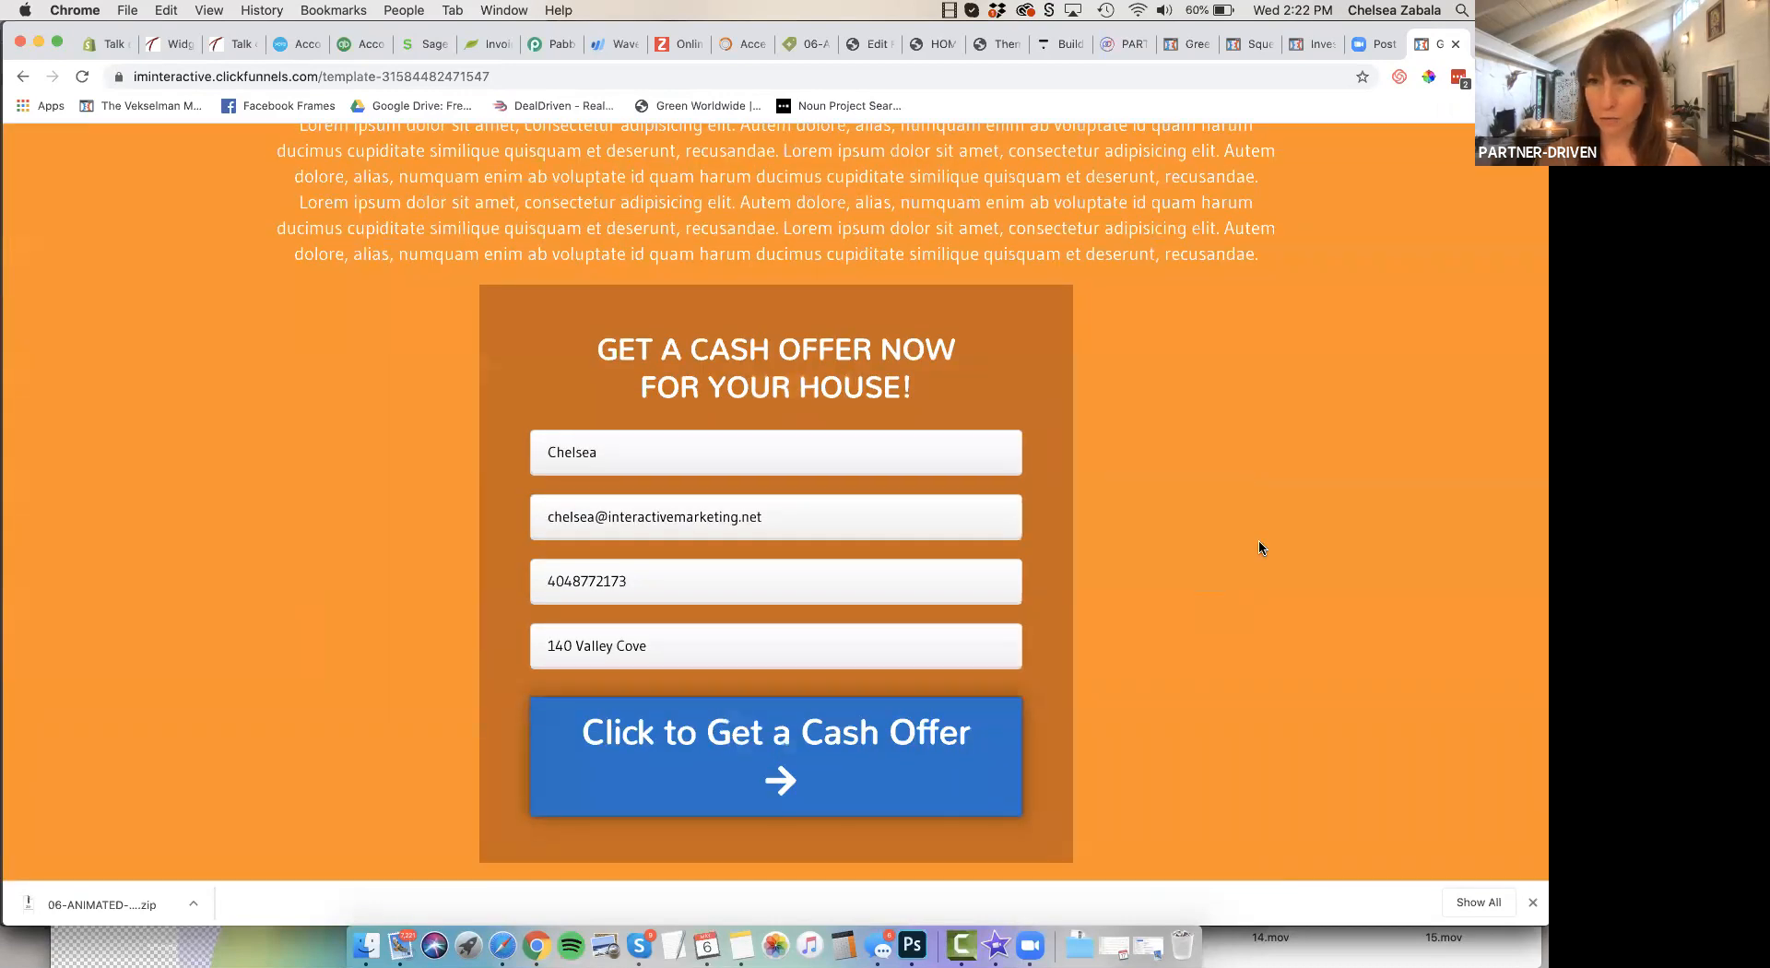
scroll(1260, 547, down, 7)
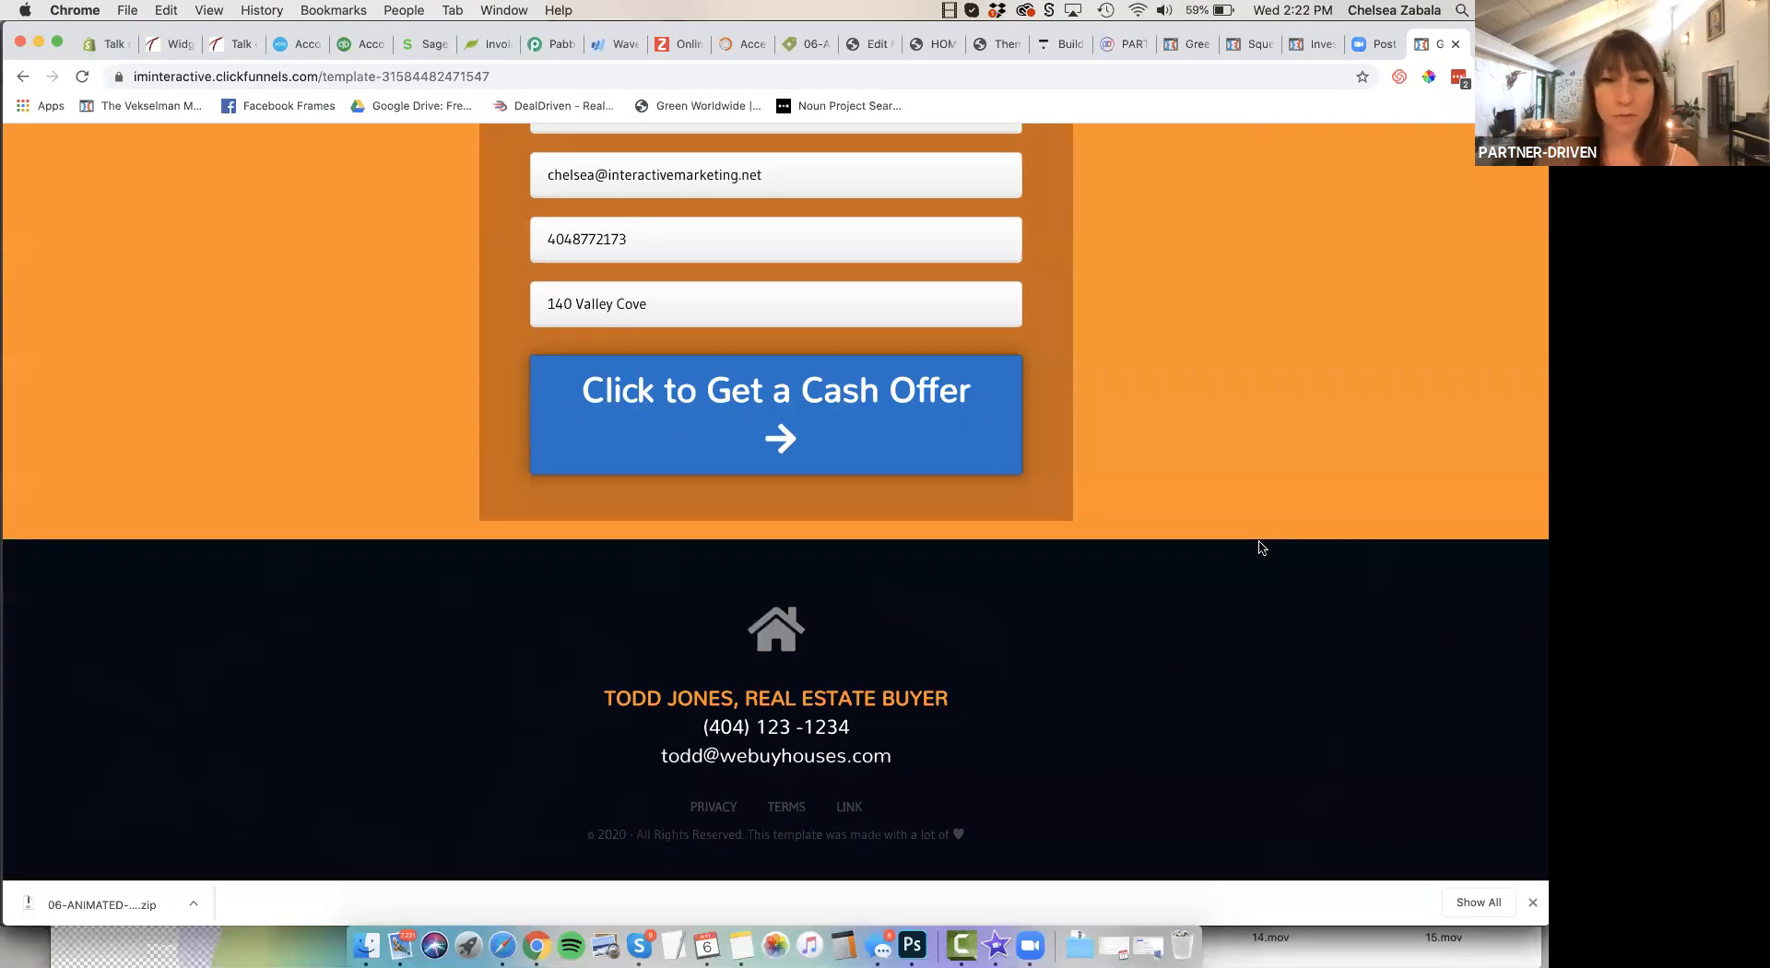
scroll(1260, 547, up, 10)
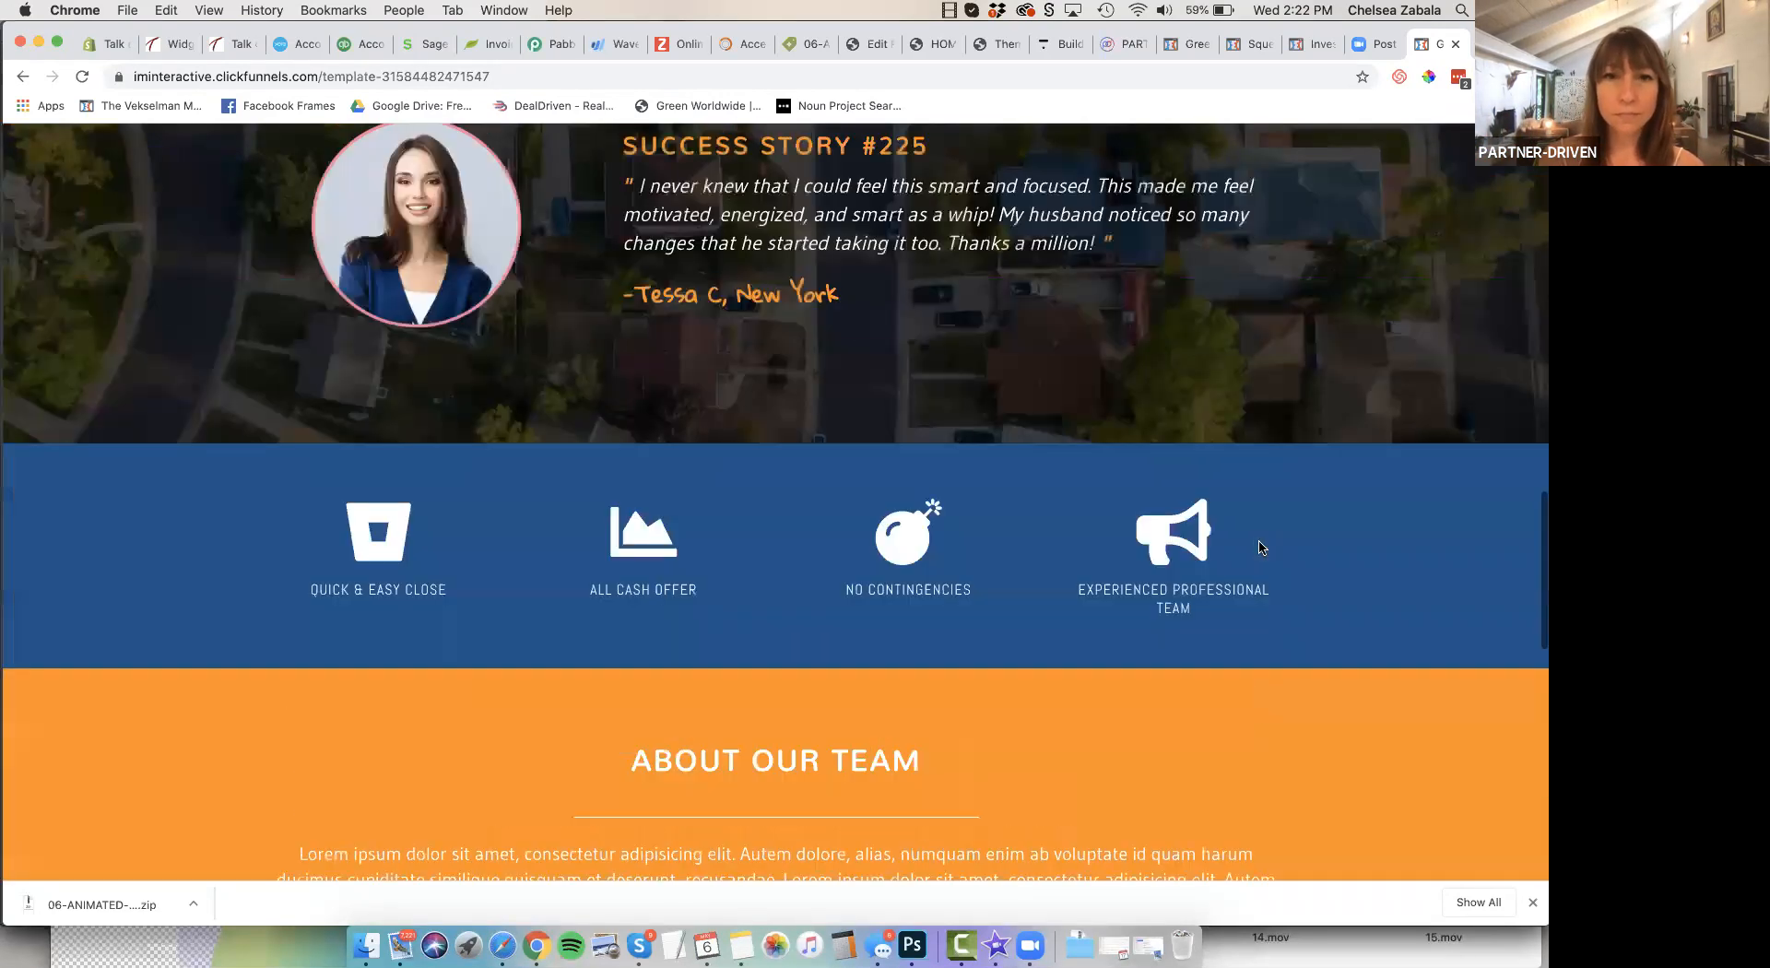
scroll(1260, 547, up, 15)
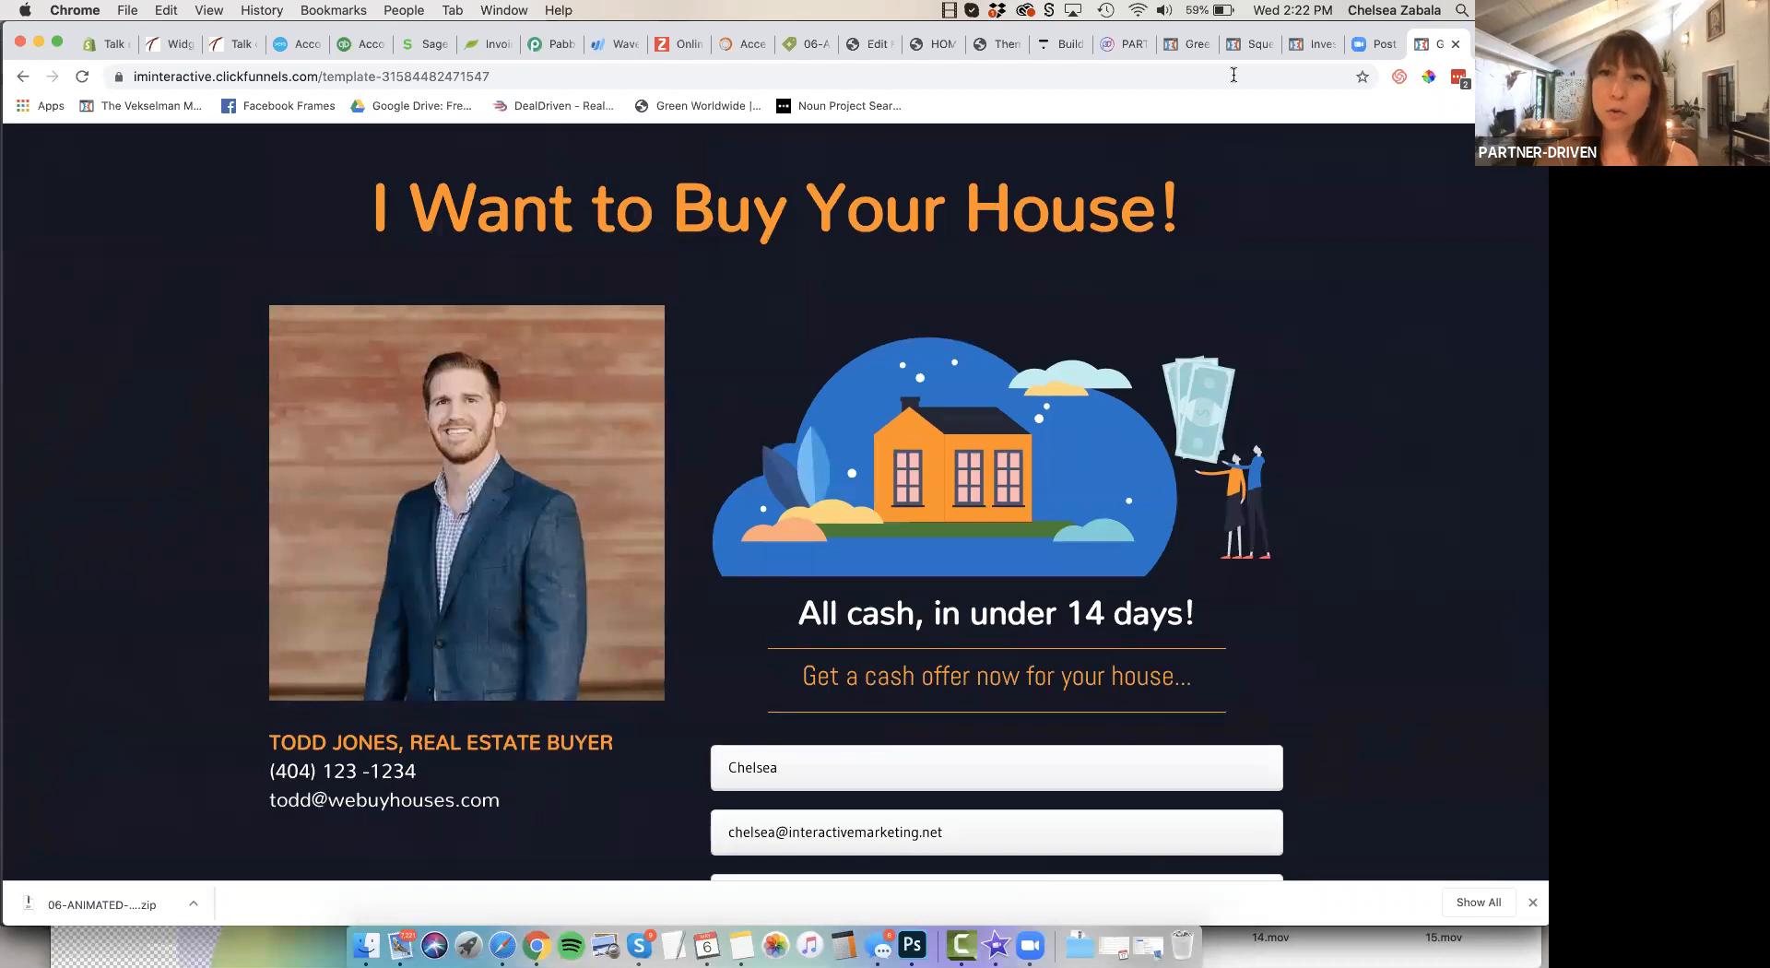
Switch to the course preview's "Pick Your Template!" lesson and return to its overview of the three templates
click(1120, 44)
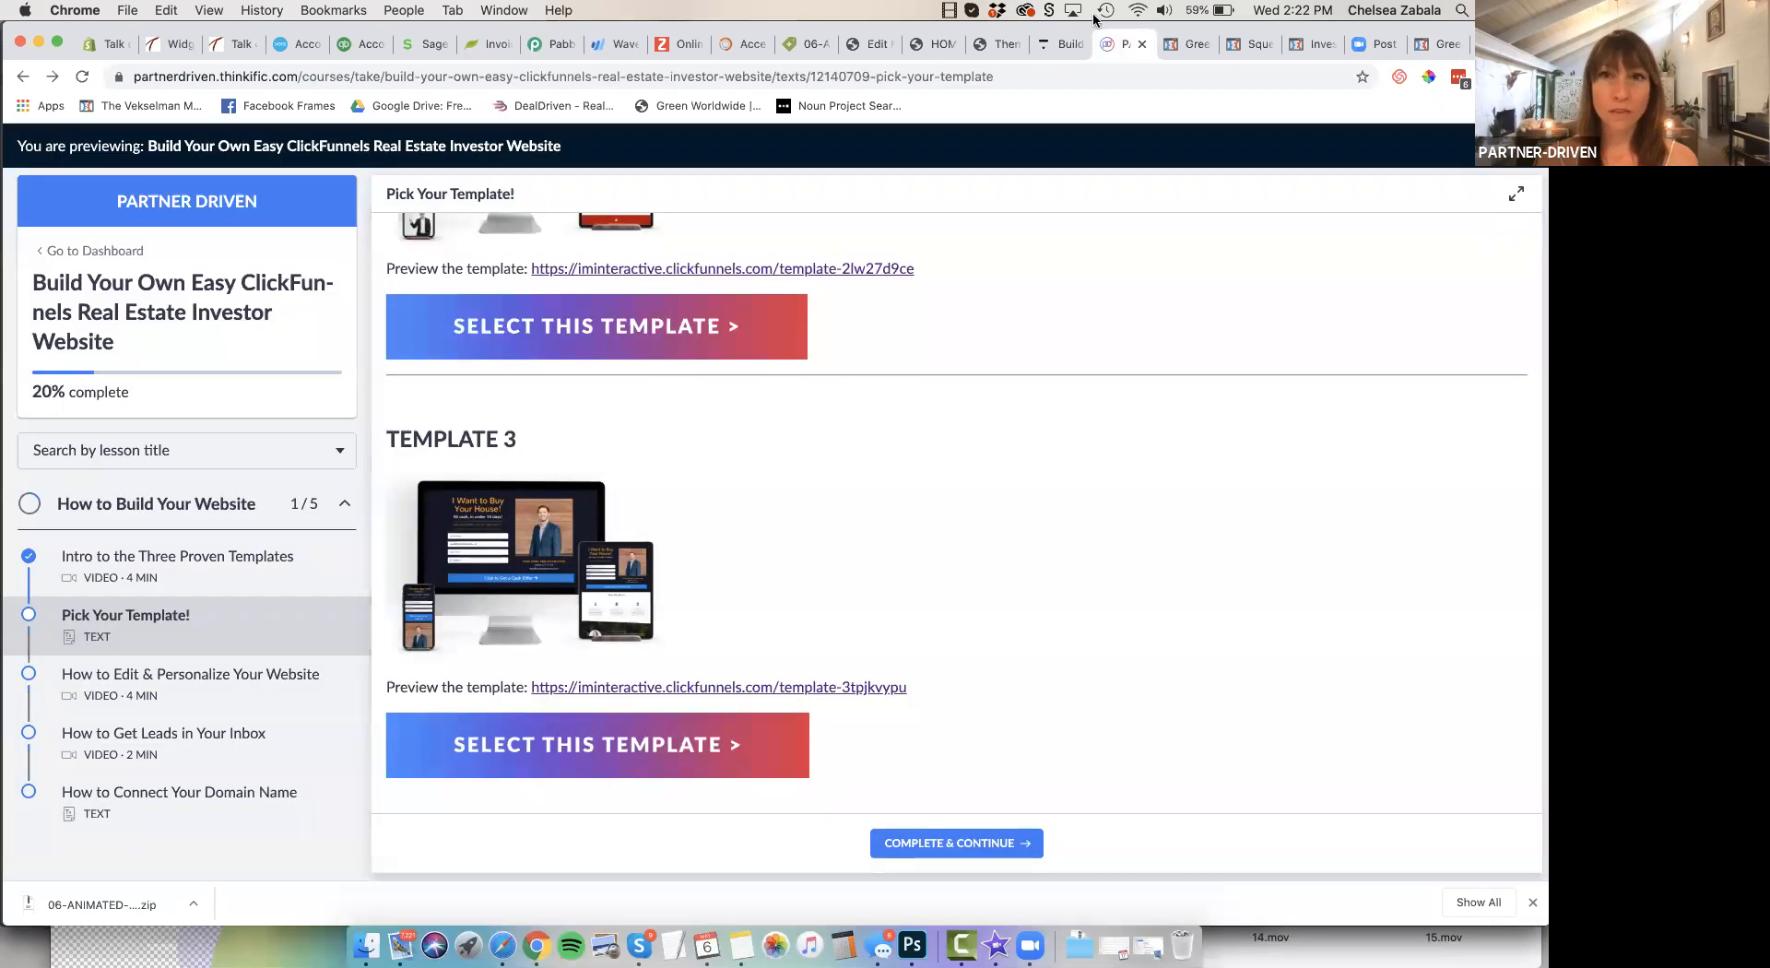
click(1058, 45)
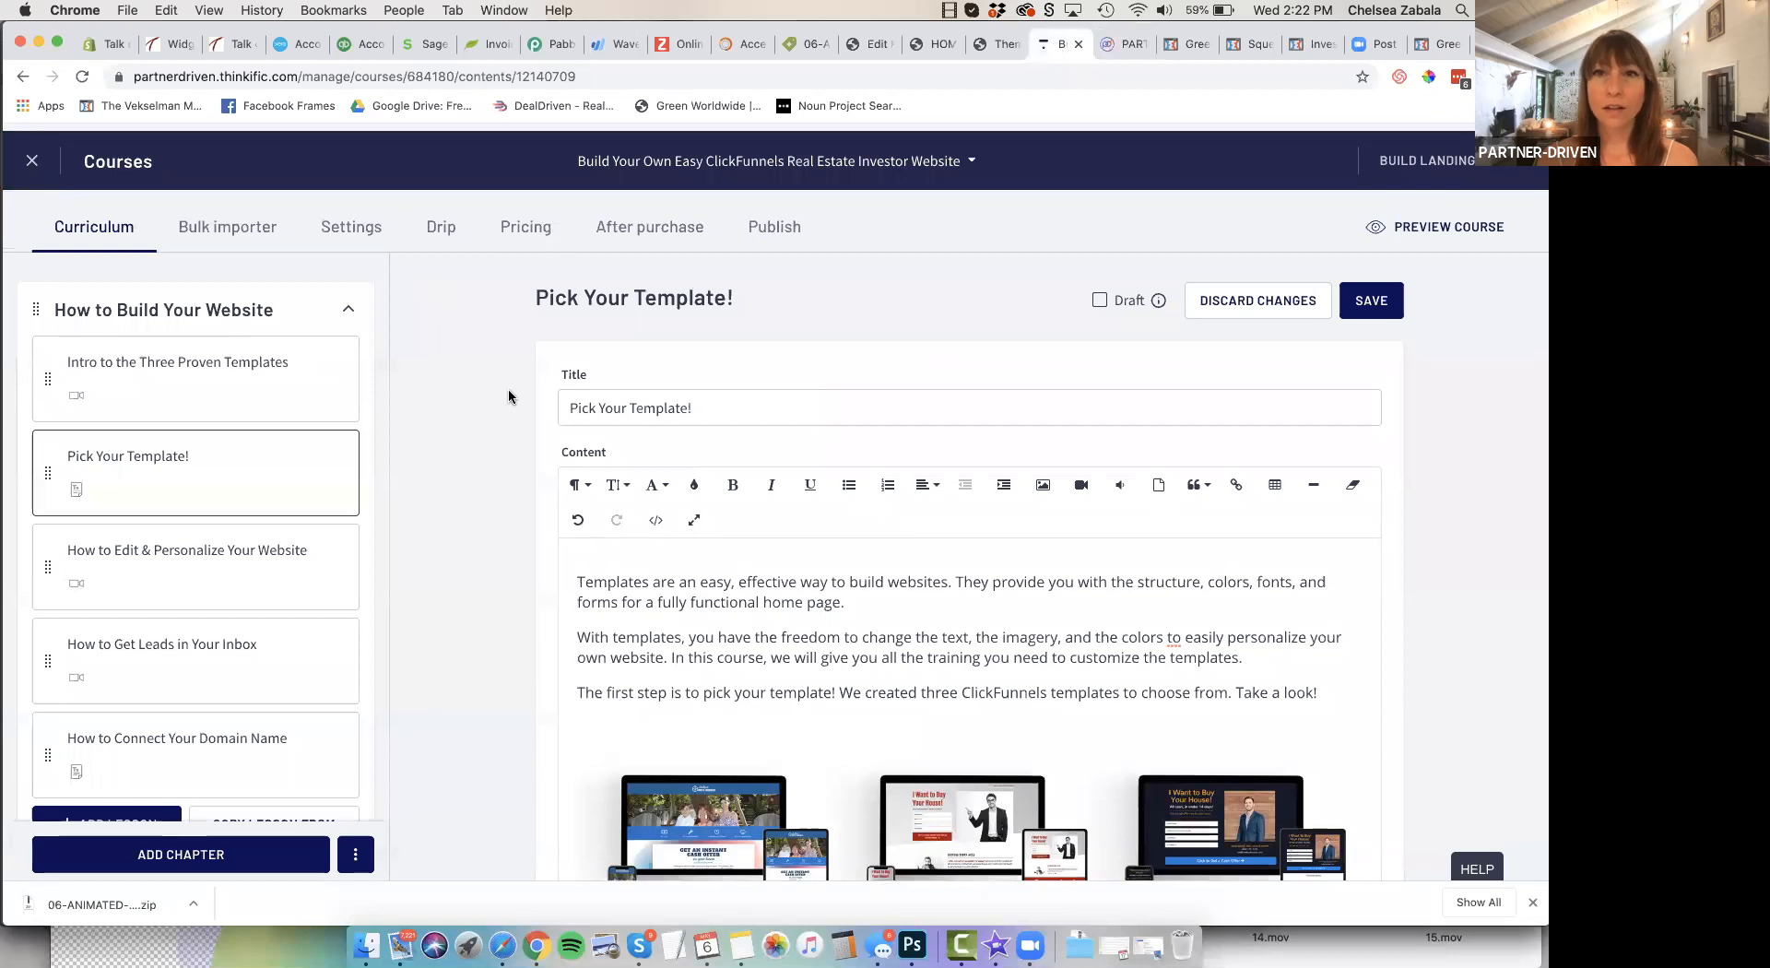
click(1115, 42)
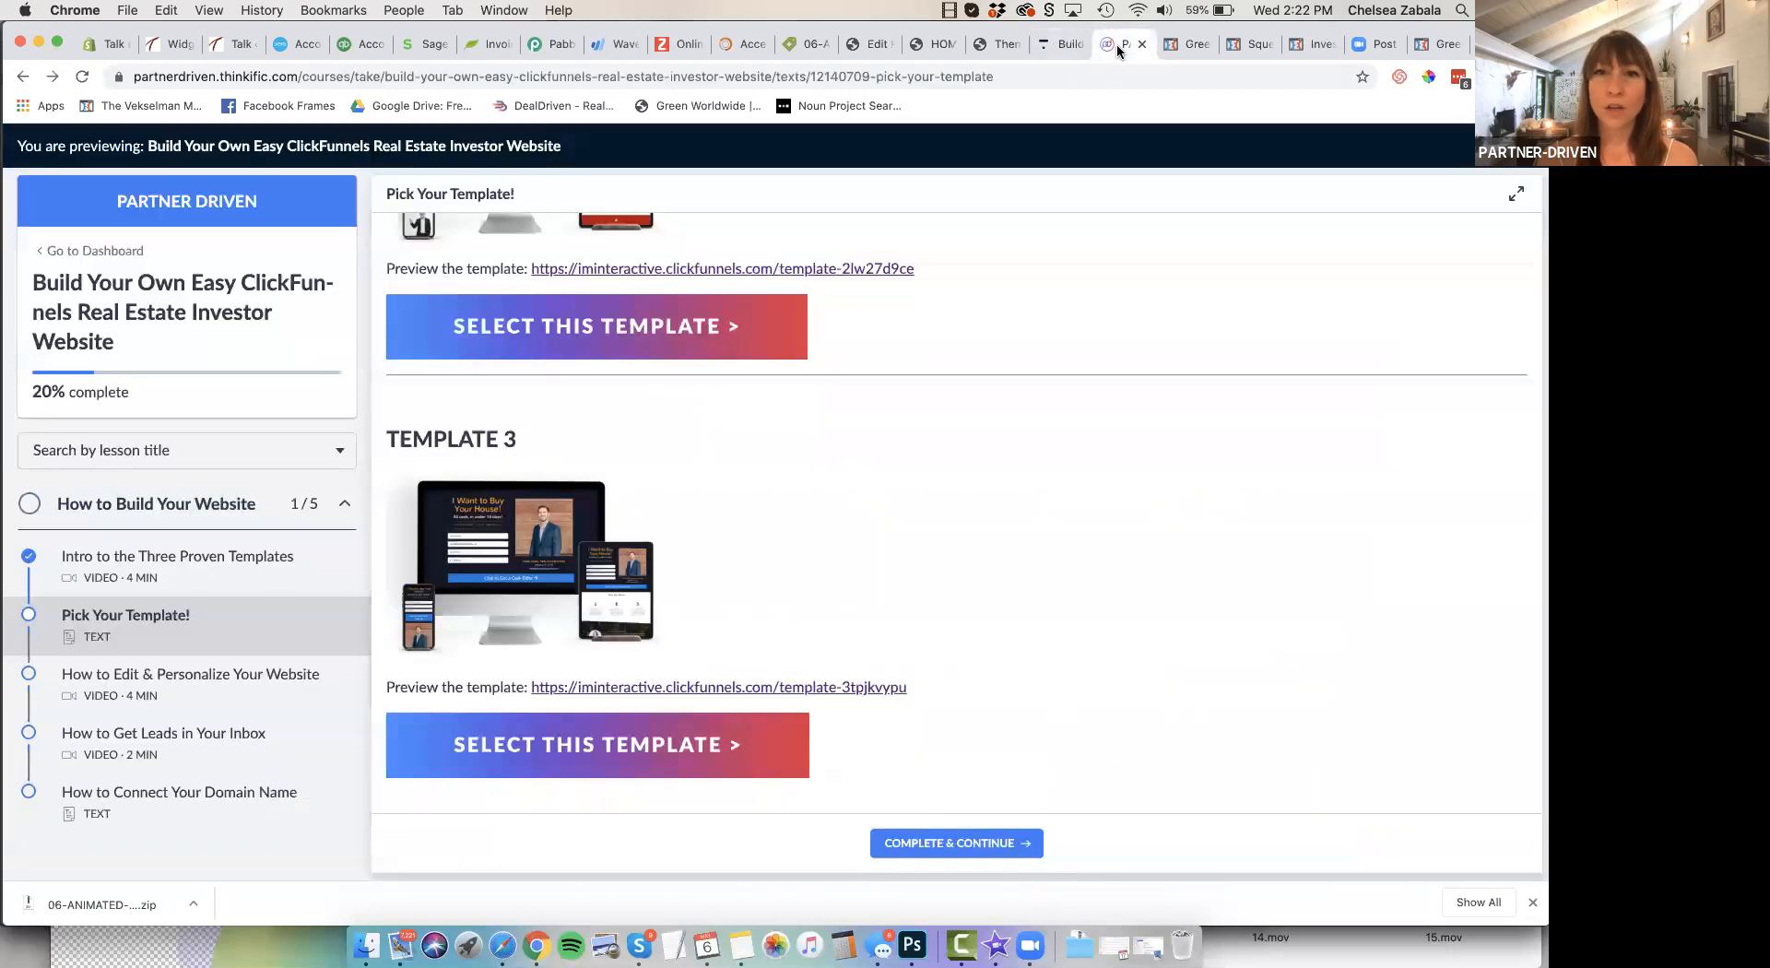
scroll(964, 428, up, 10)
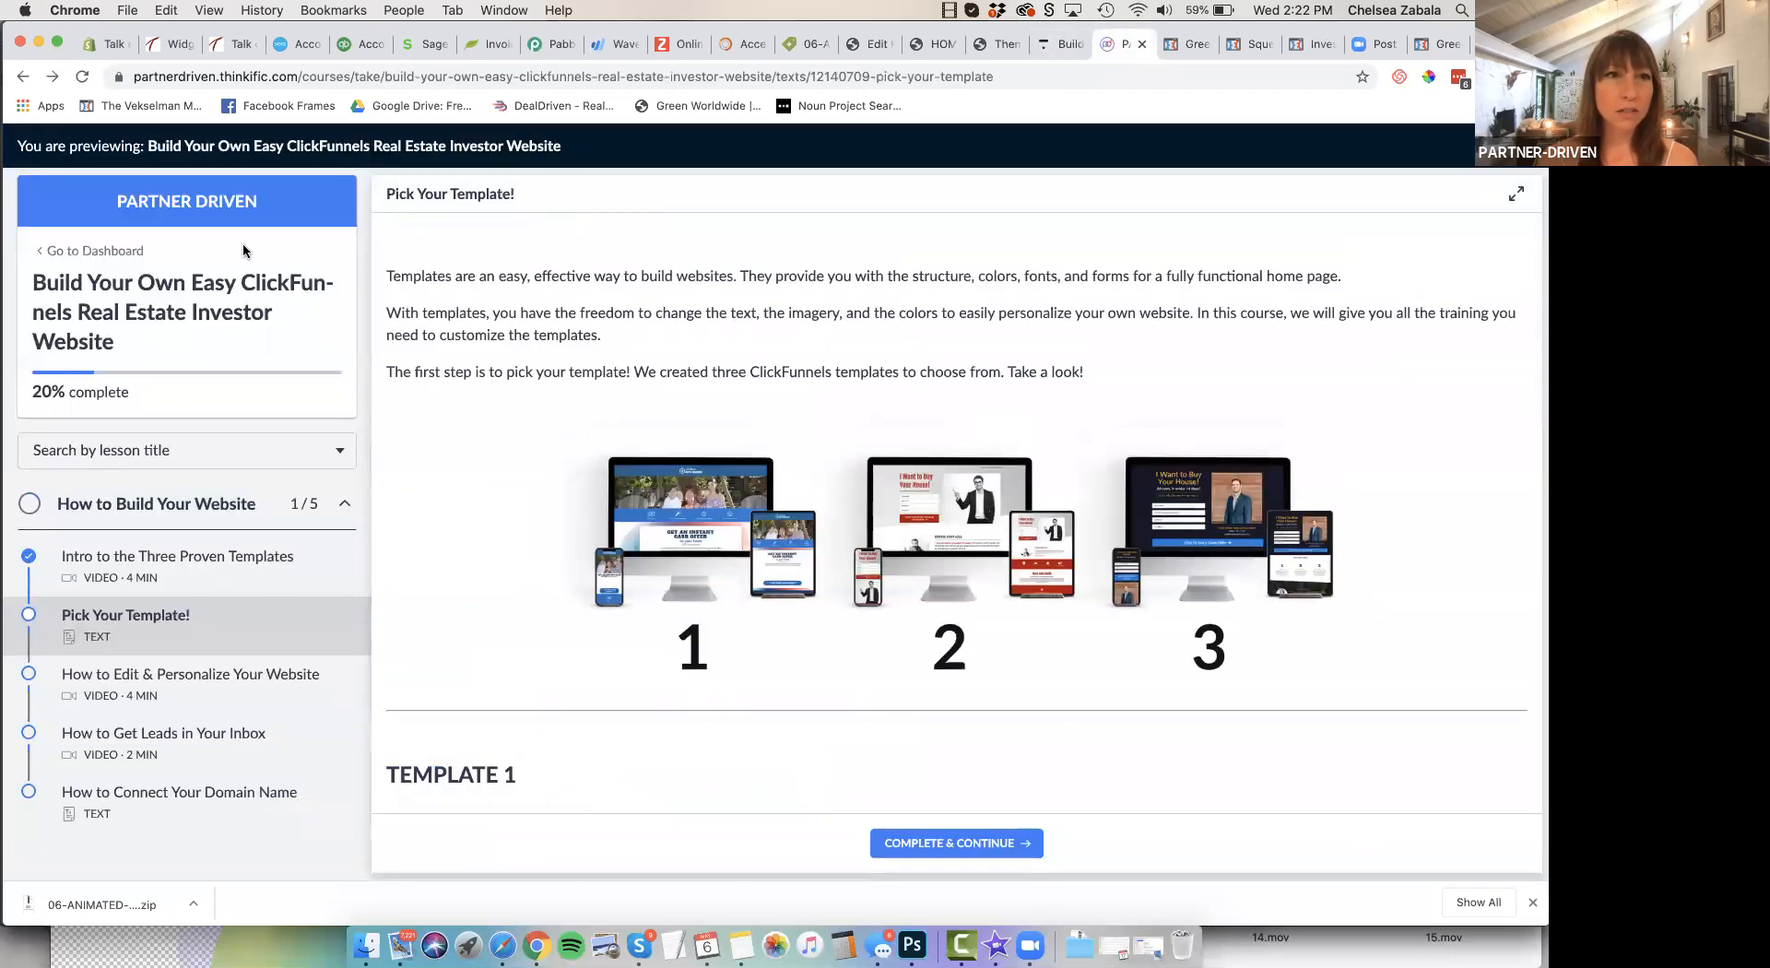
Go back to the My courses page and open "Build Your Own Easy ClickFunnels Real Estate Investor Website"
click(20, 77)
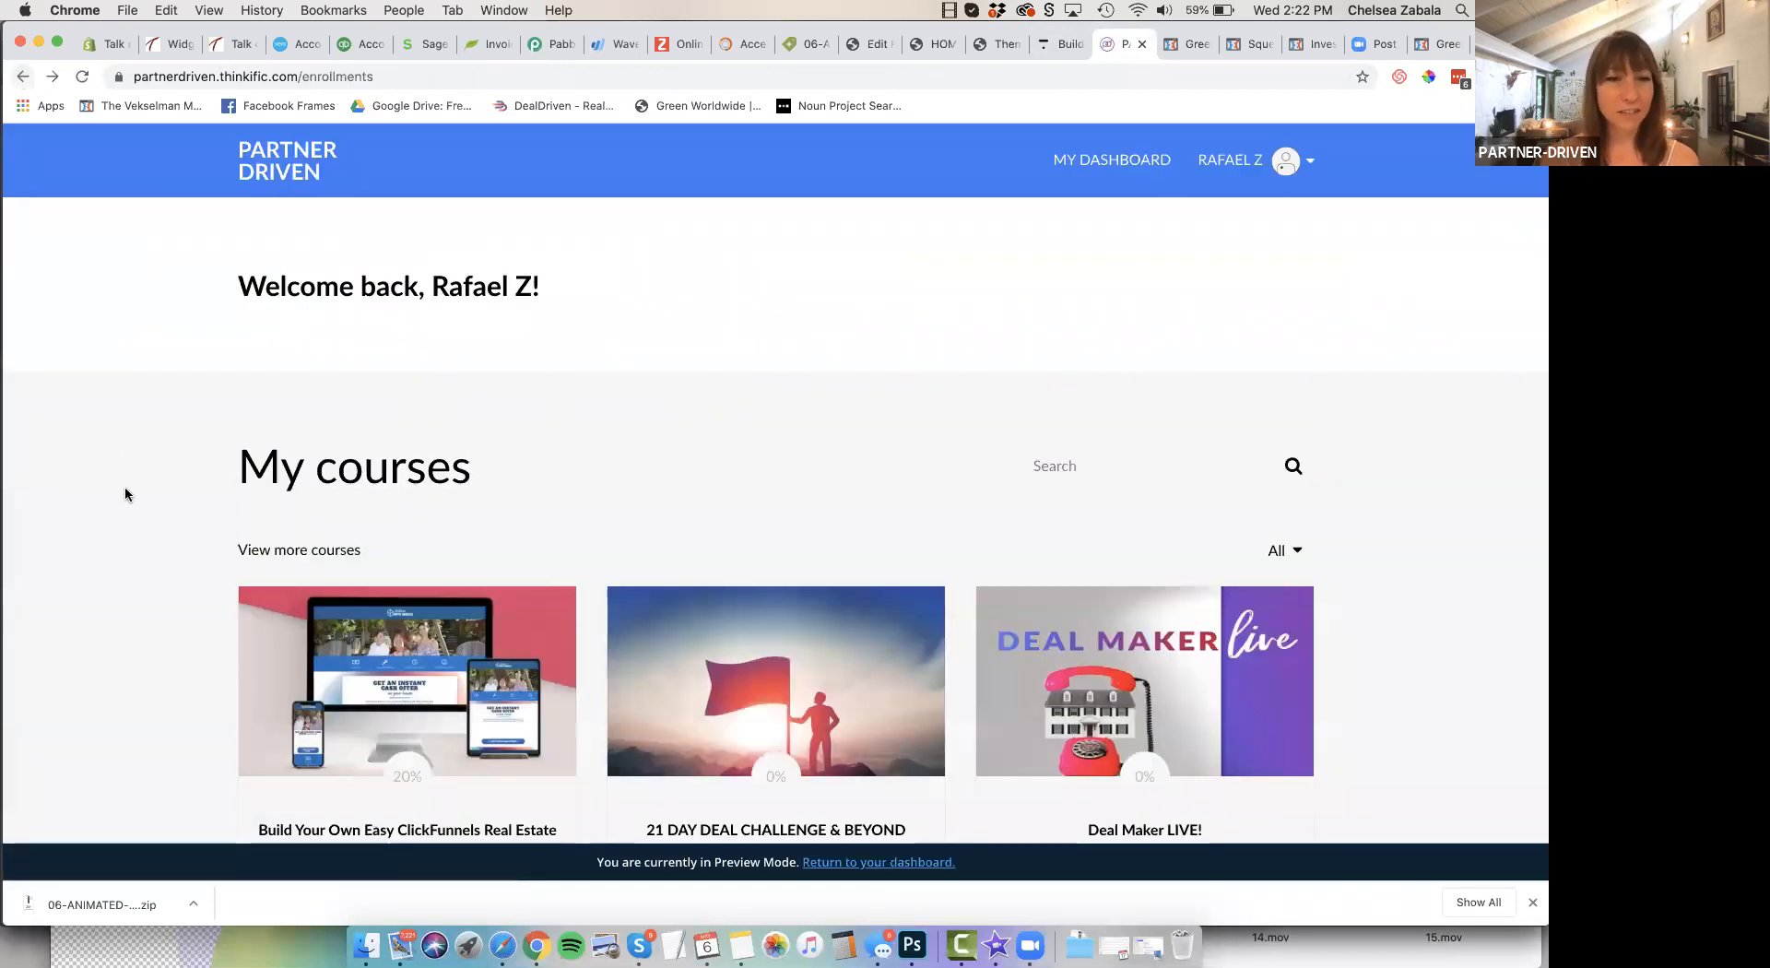
scroll(125, 485, down, 2)
scroll(124, 485, down, 2)
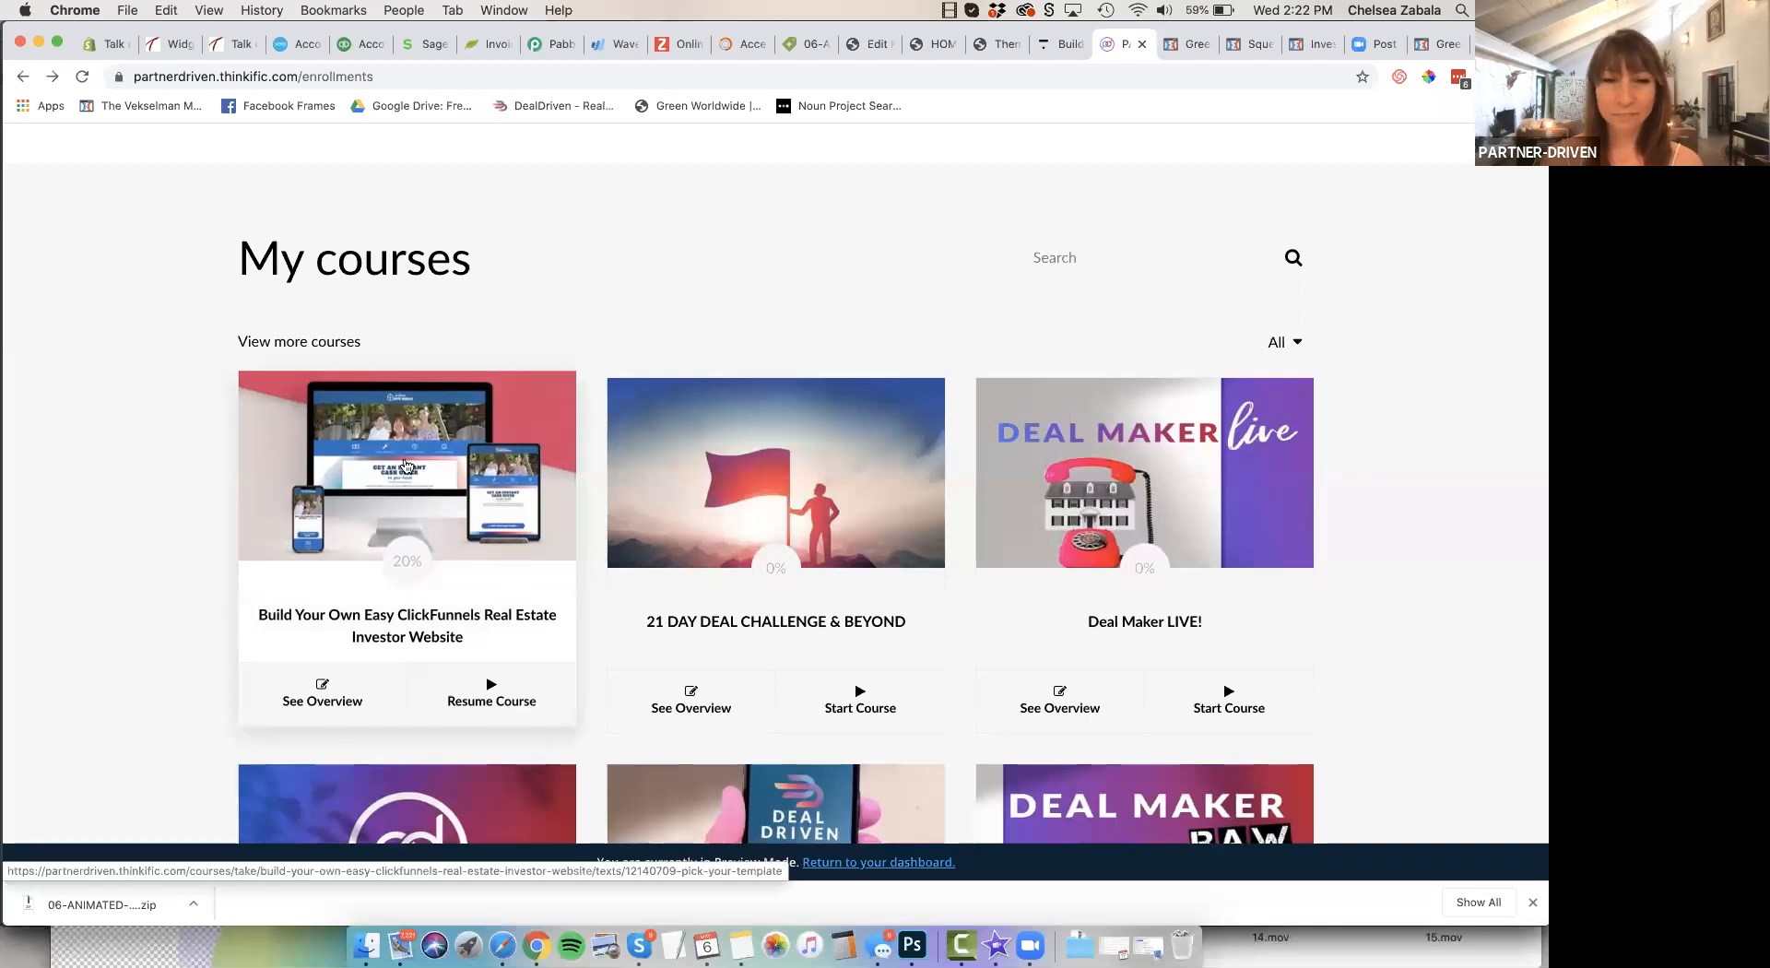
click(414, 456)
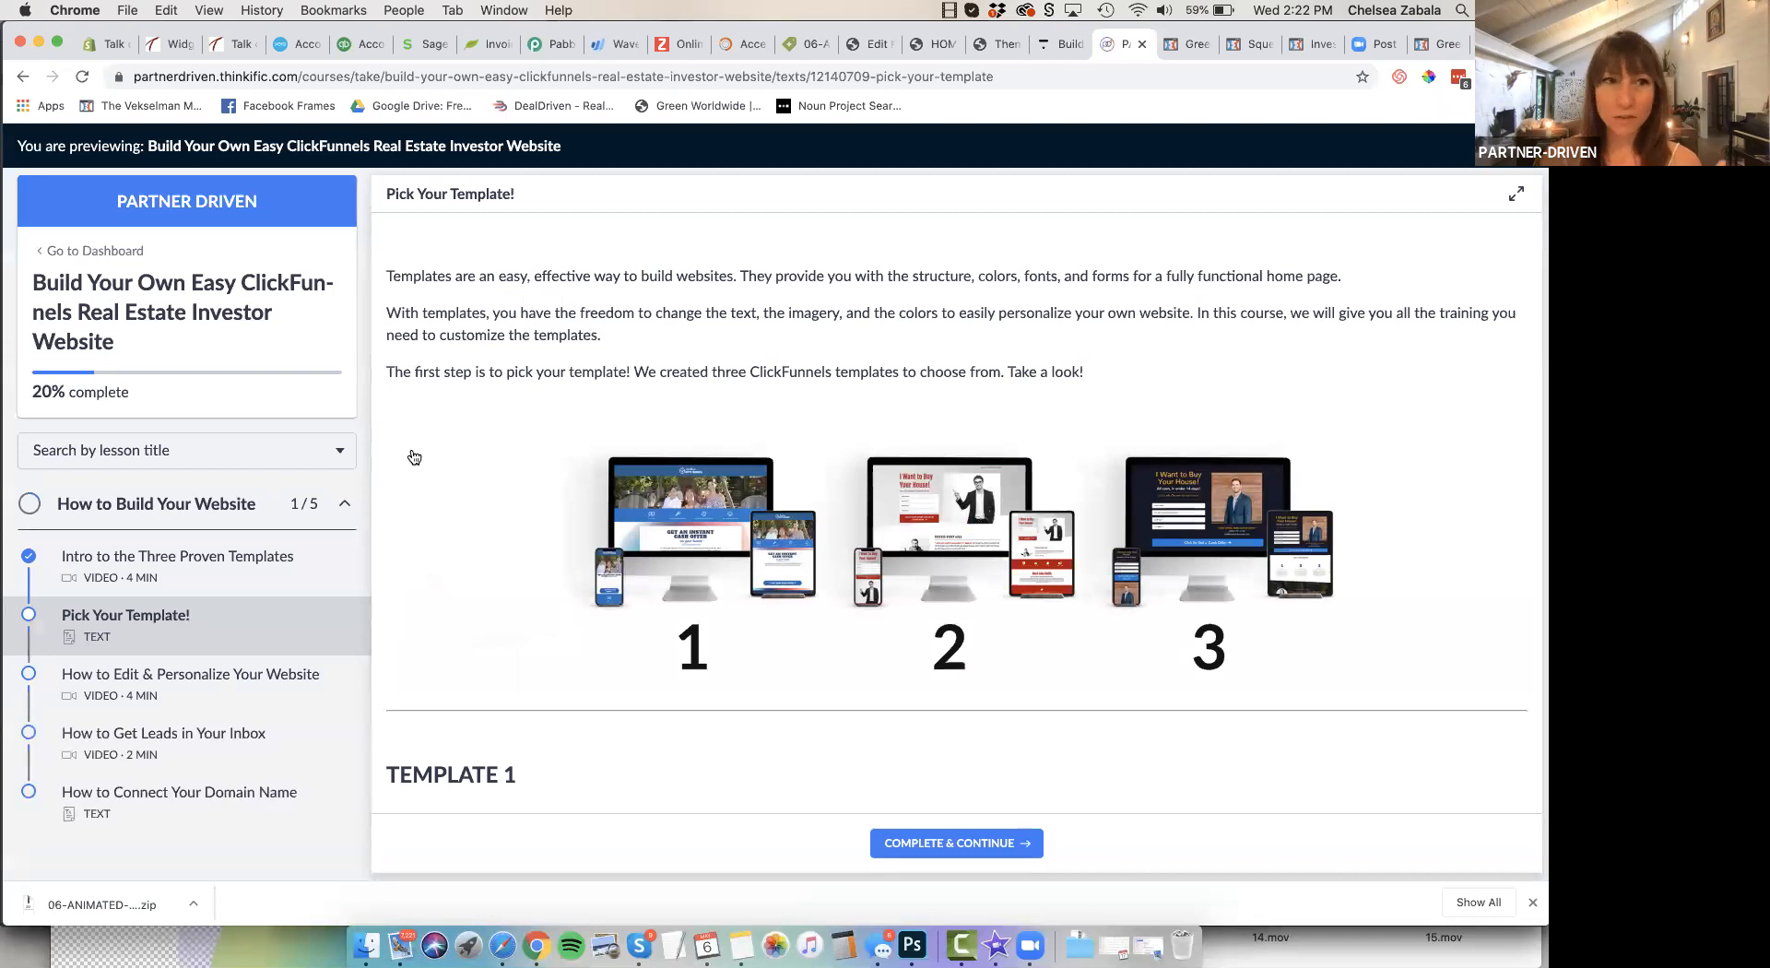
Open the "Intro to the Three Proven Templates" lesson, play a short part of its video and pause it
click(187, 564)
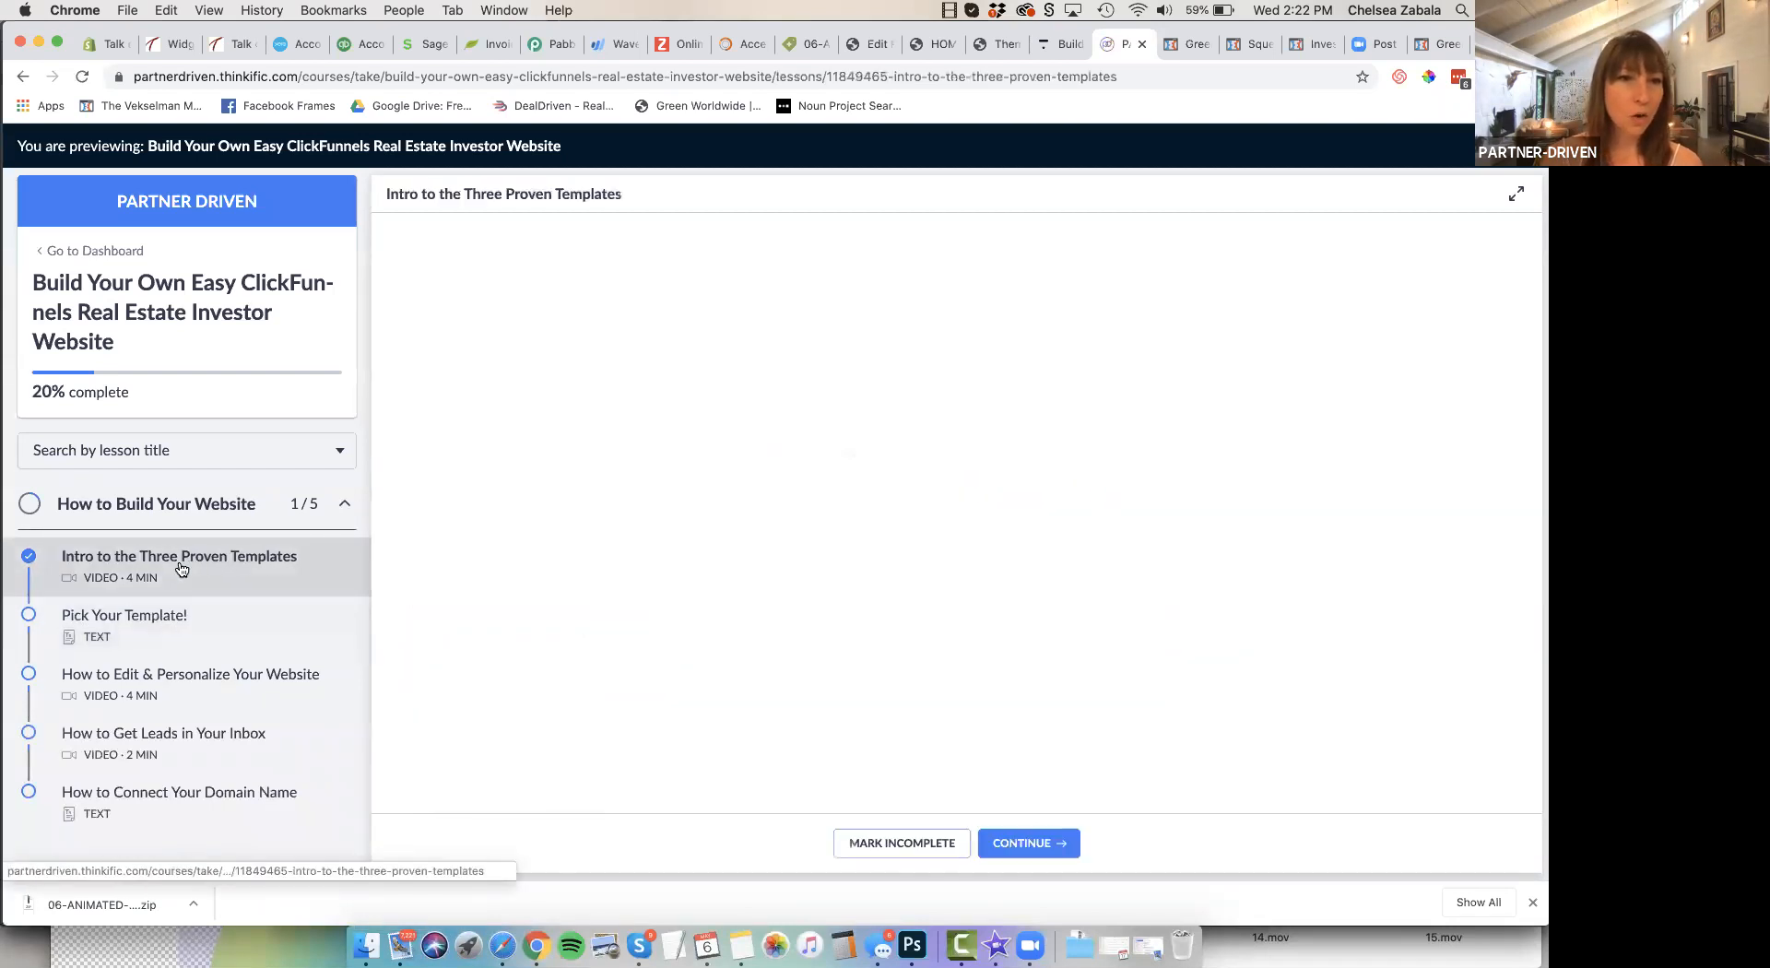
click(410, 794)
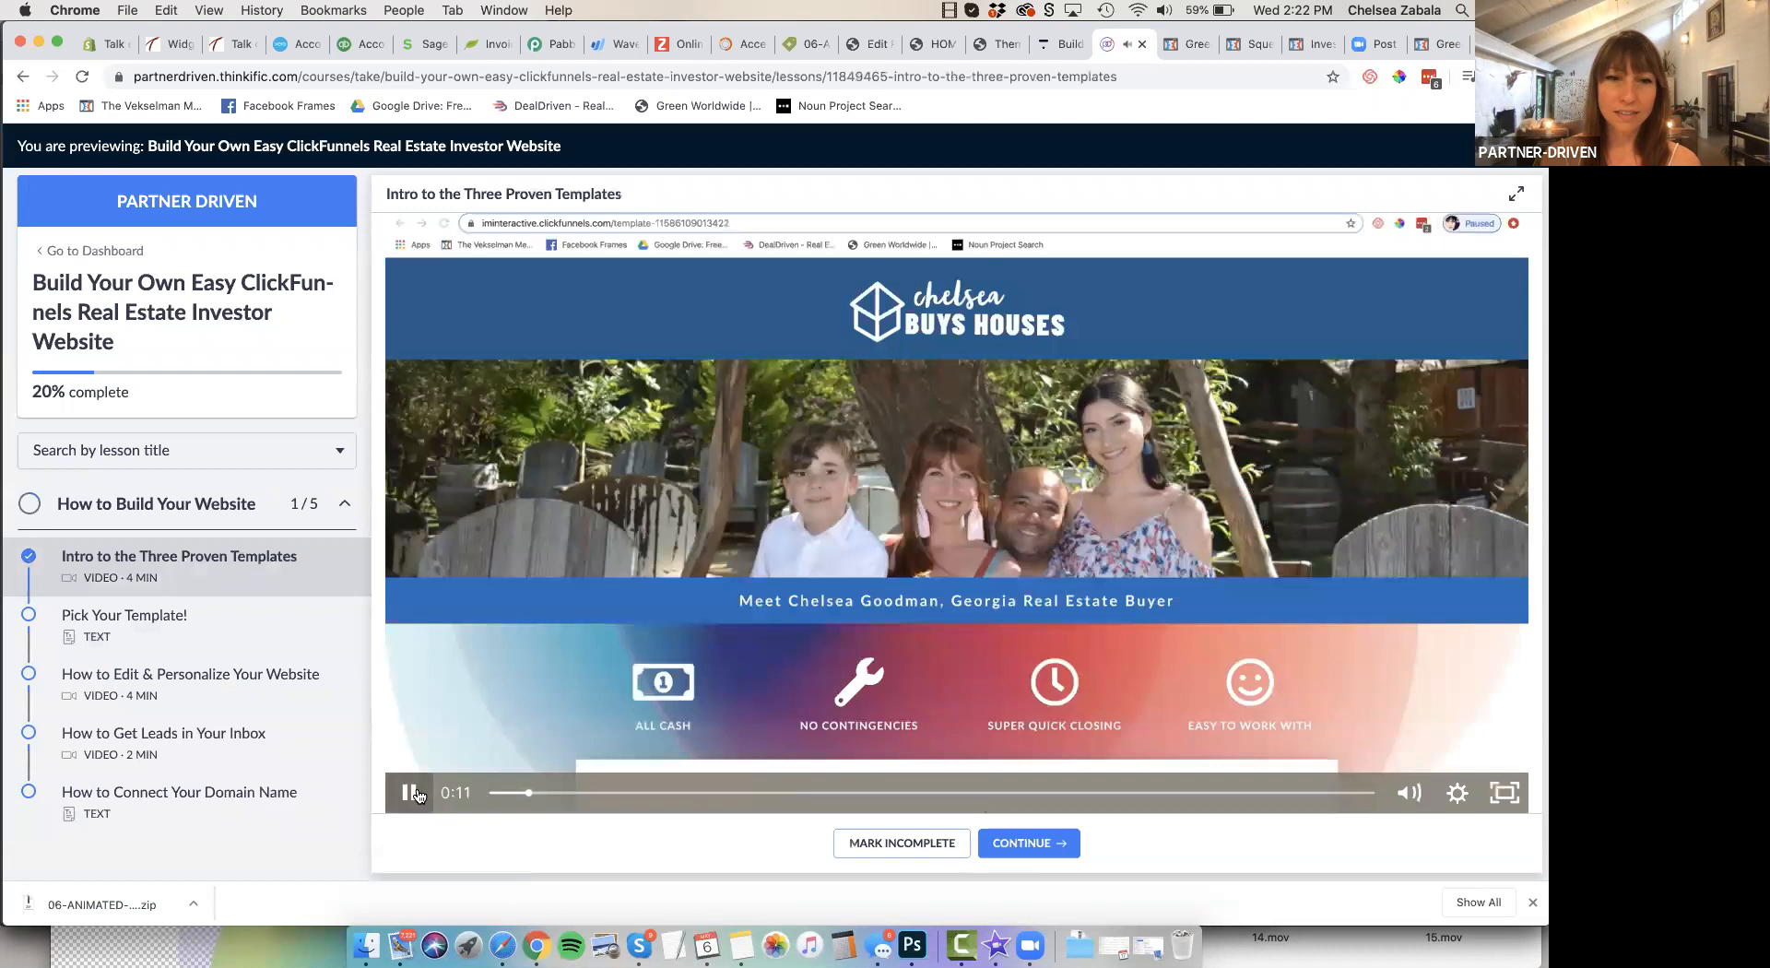
click(412, 794)
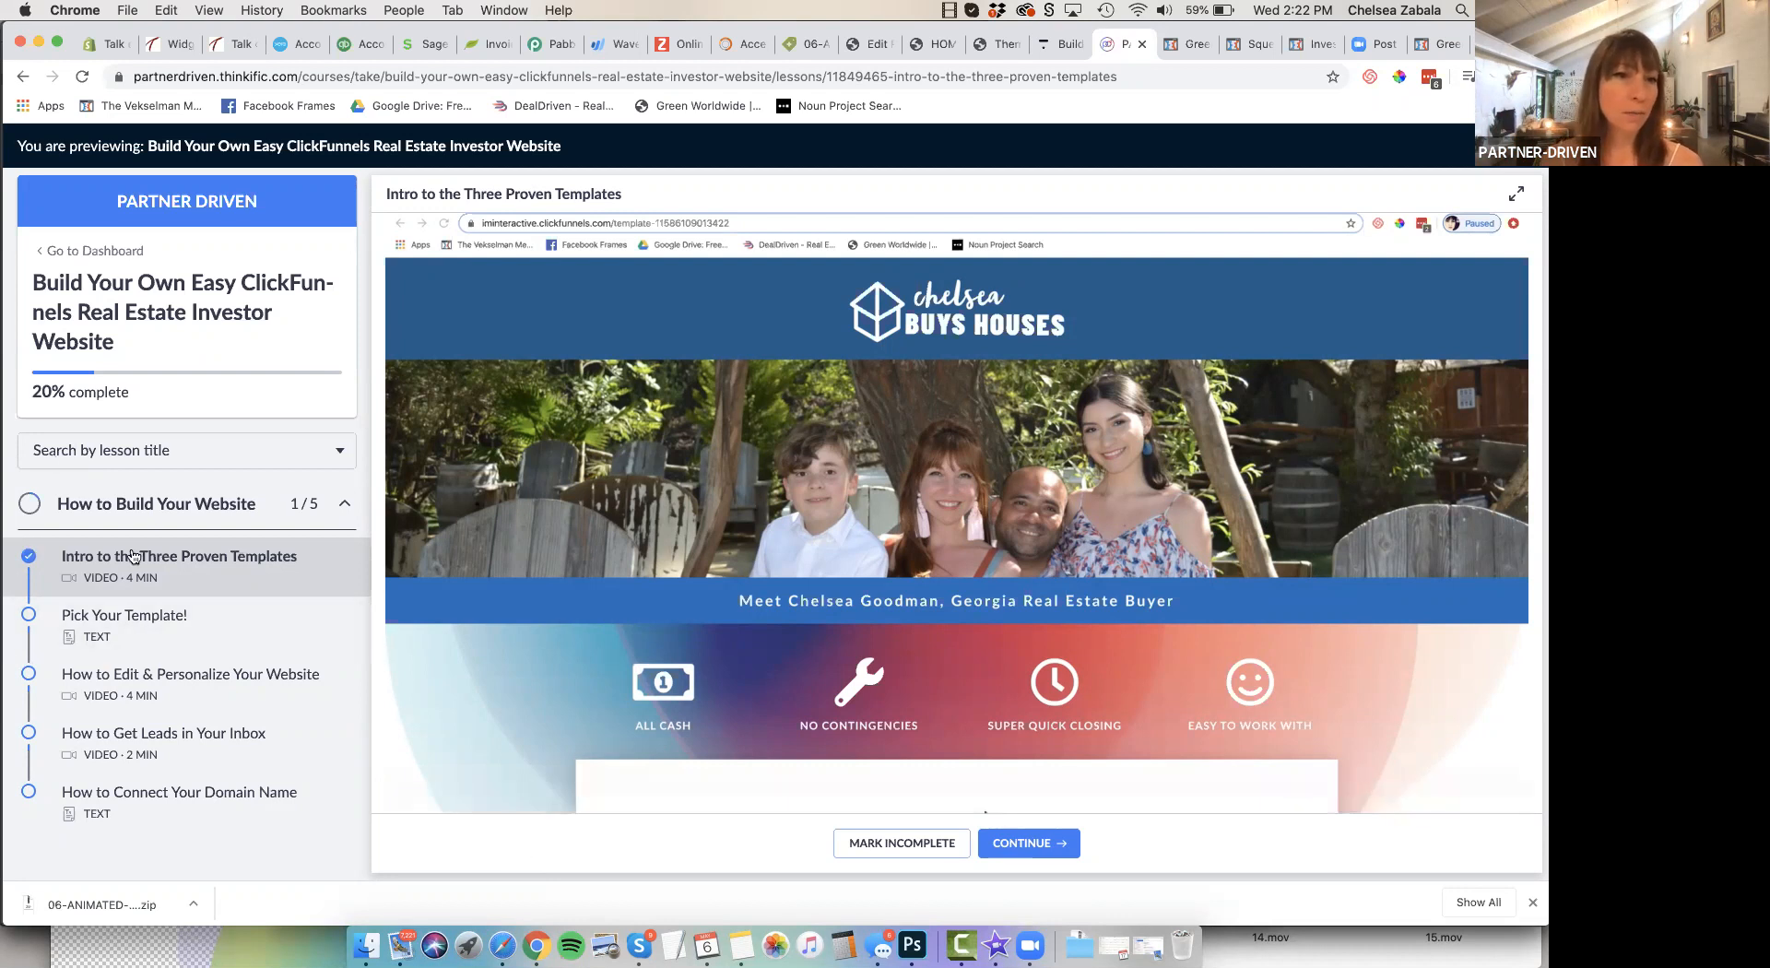
Open the "Pick Your Template!" lesson and select Template 1 to load its ClickFunnels share page
click(157, 630)
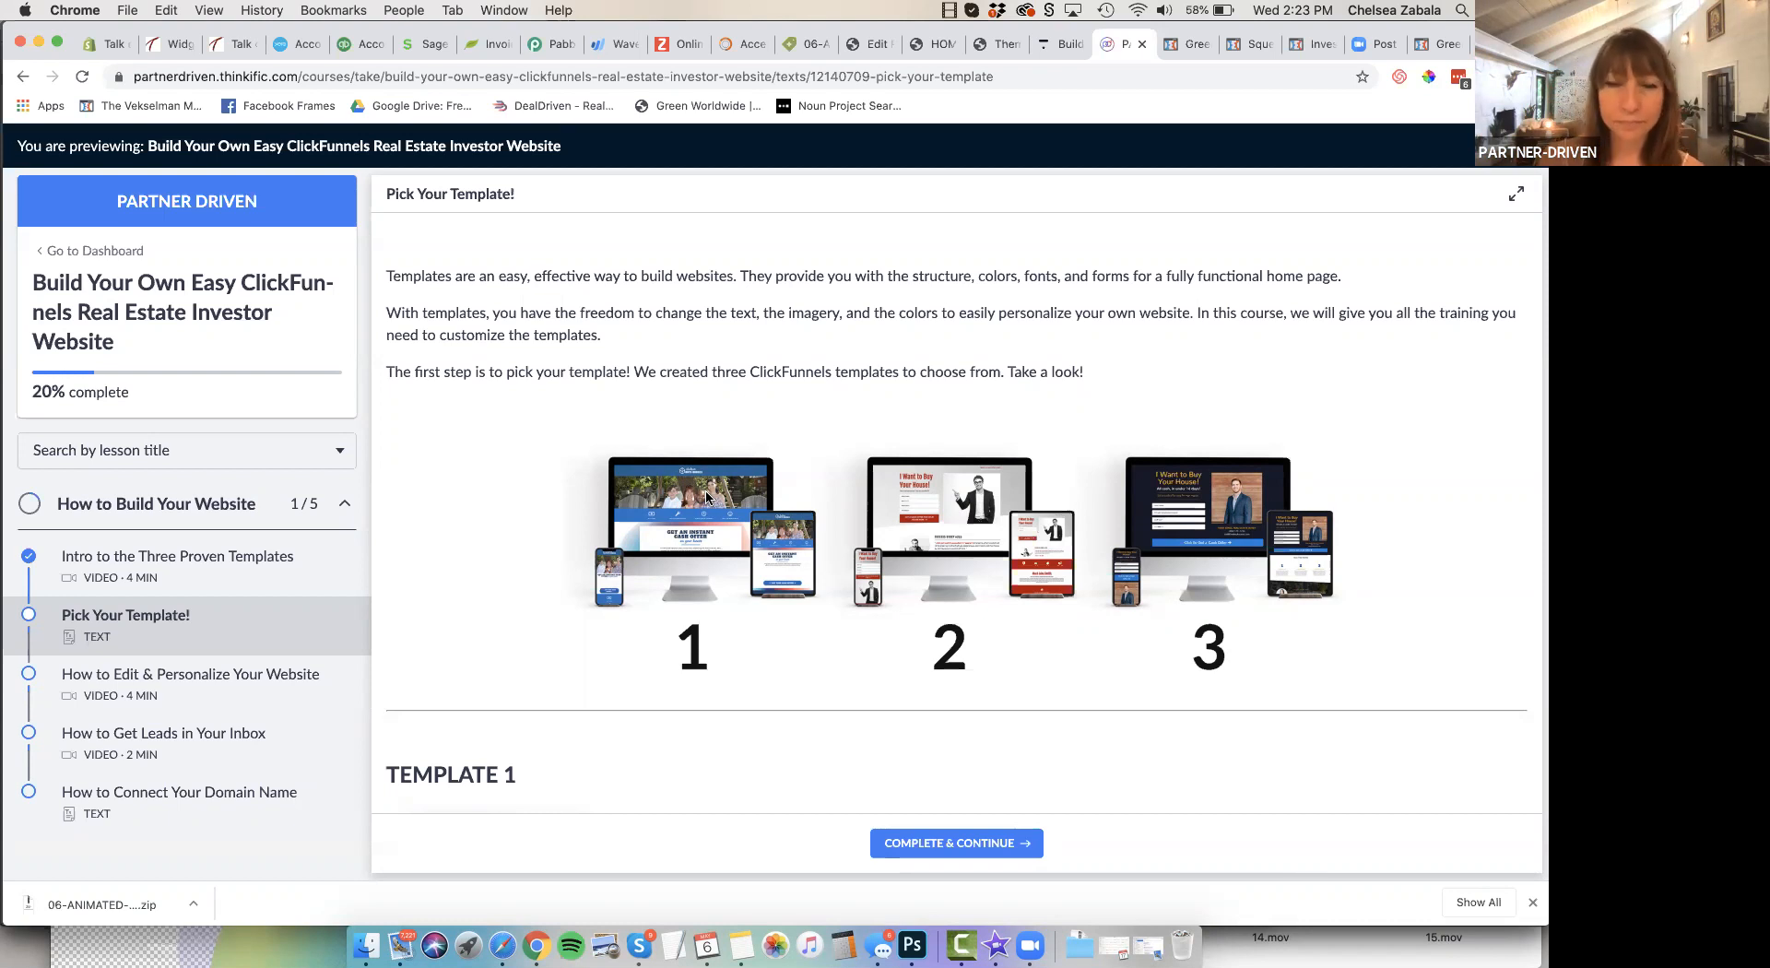
scroll(706, 497, down, 1)
scroll(706, 497, down, 3)
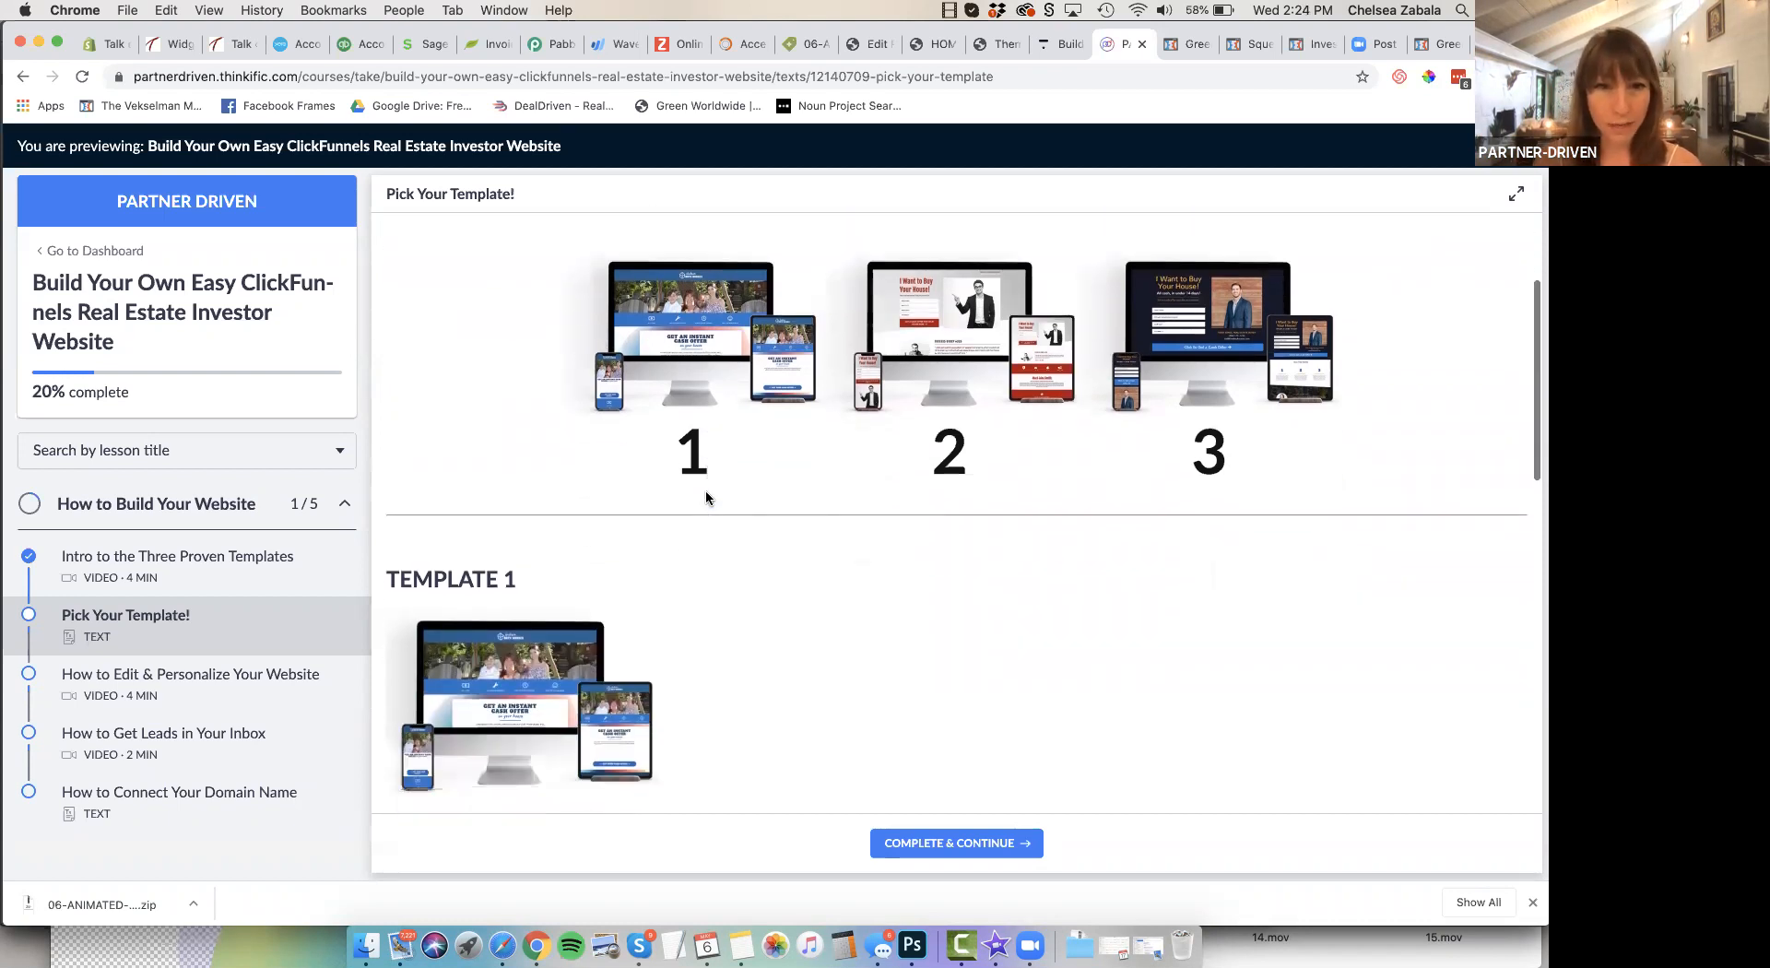
scroll(706, 498, down, 3)
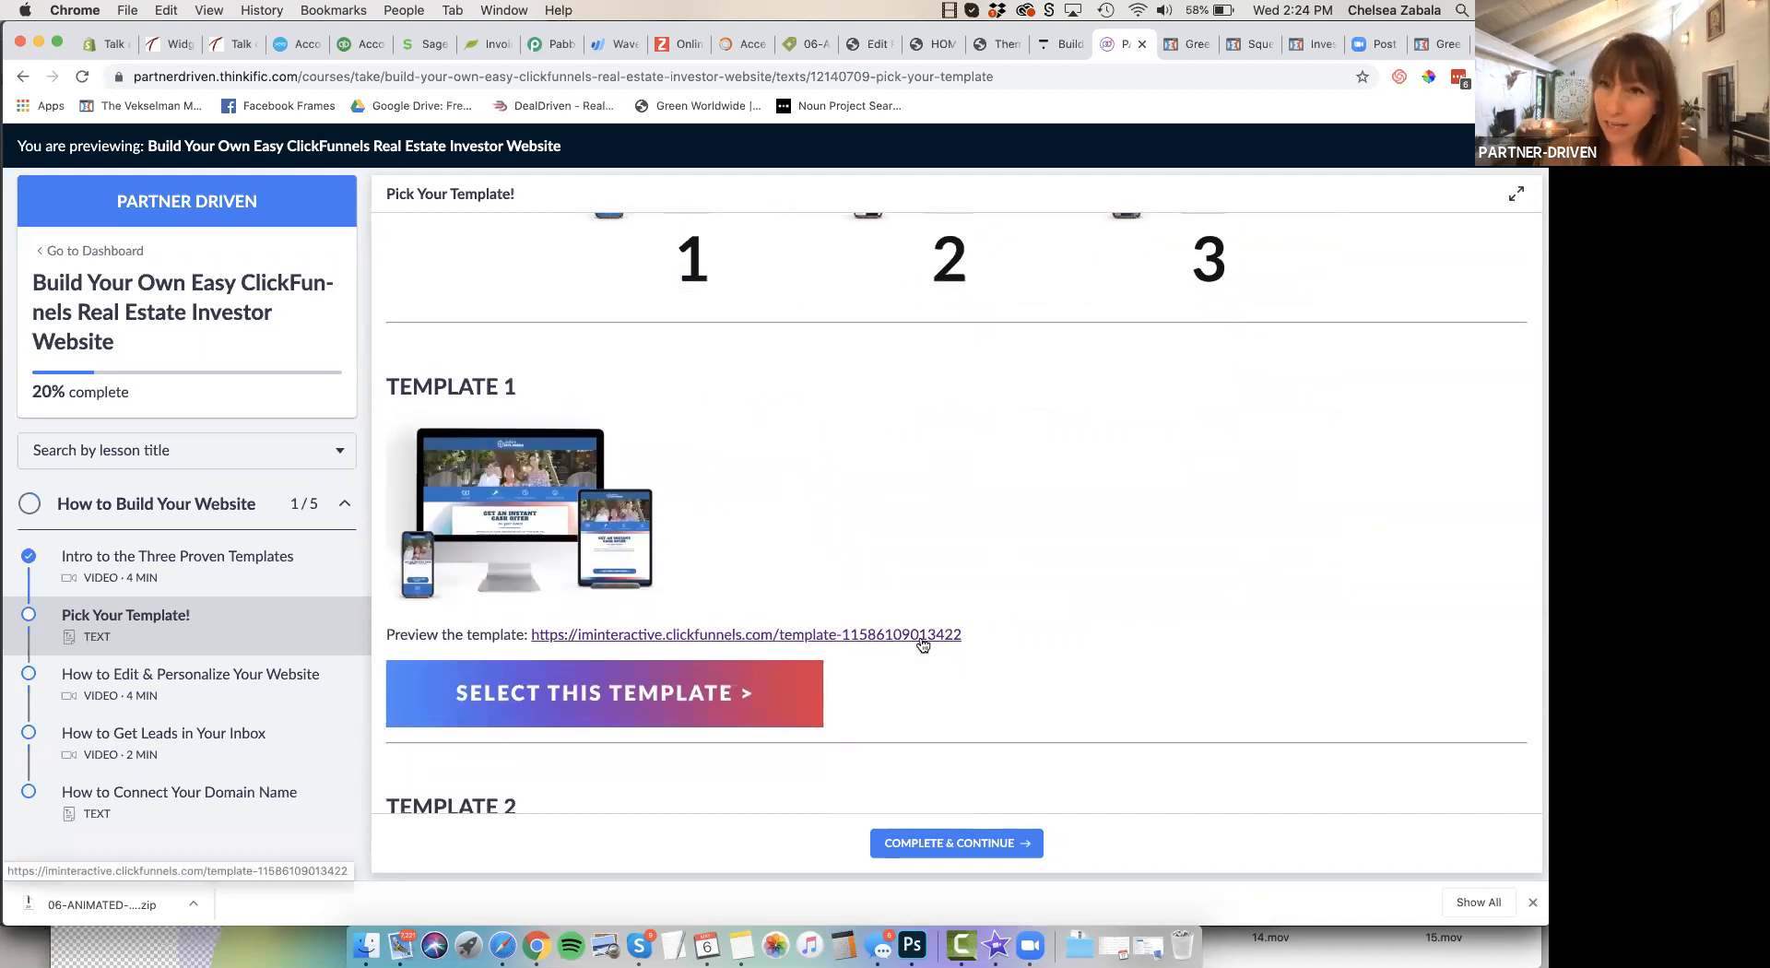
click(735, 708)
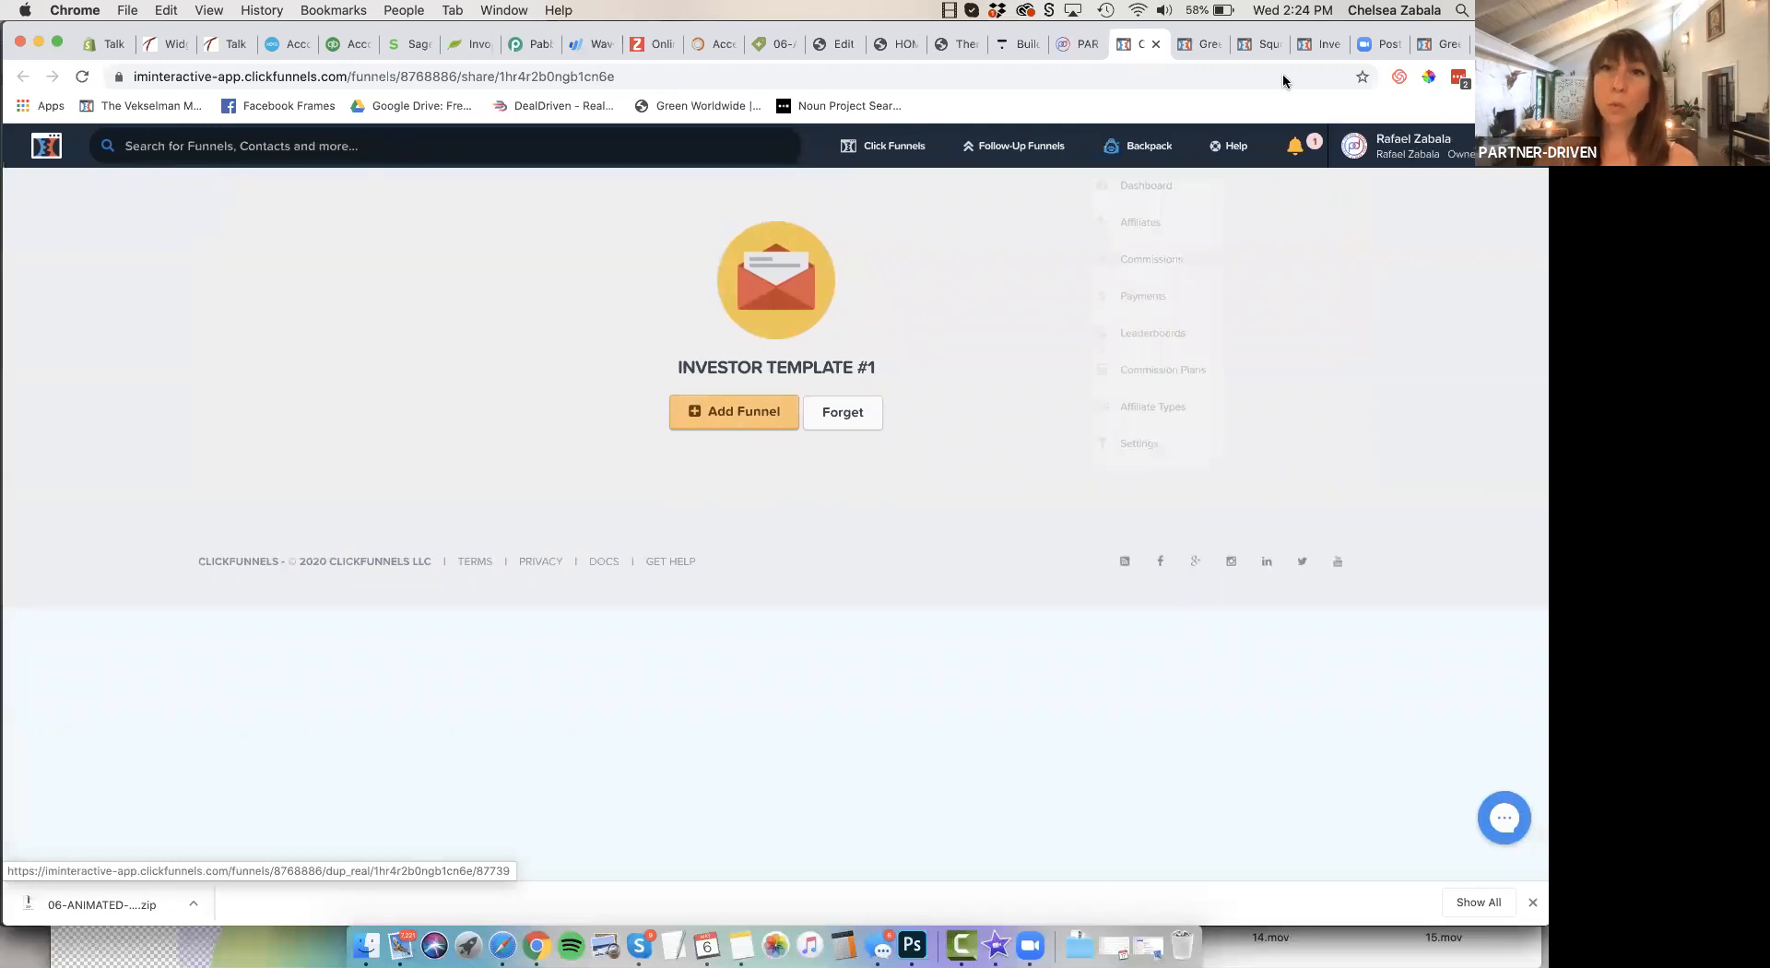
Return to the "Pick Your Template!" lesson and review the preview links and selection options for Templates 2 and 3
click(1076, 47)
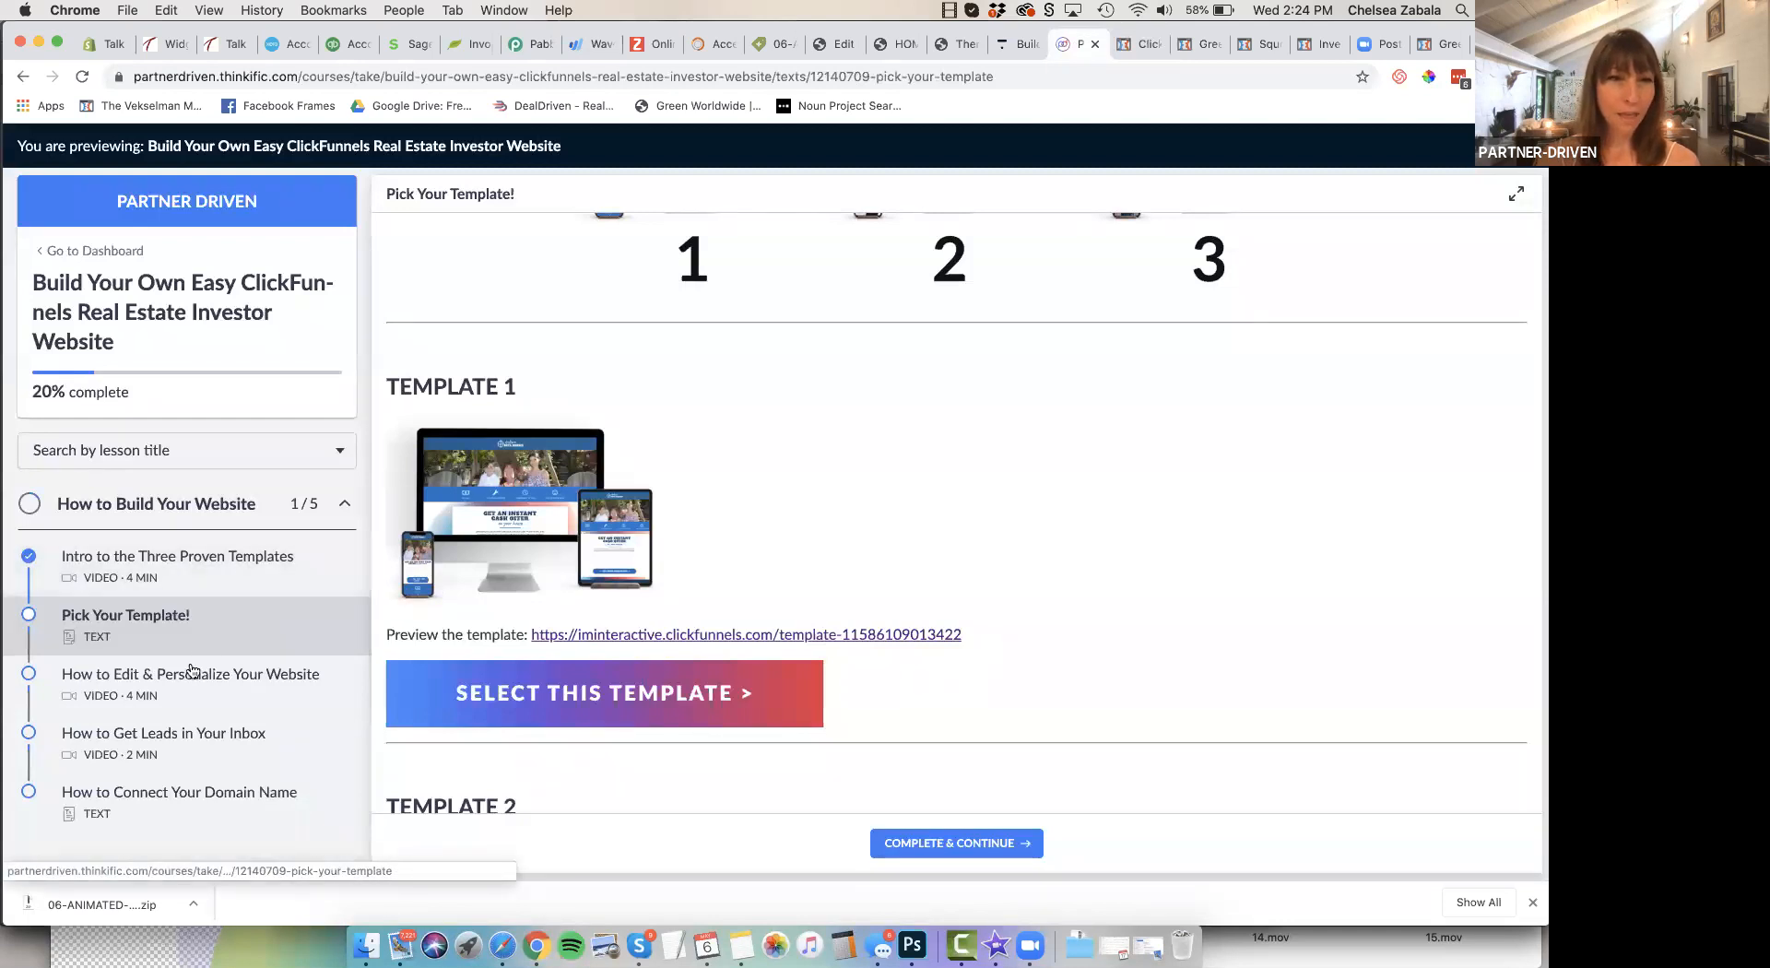
scroll(871, 633, down, 3)
scroll(868, 627, down, 5)
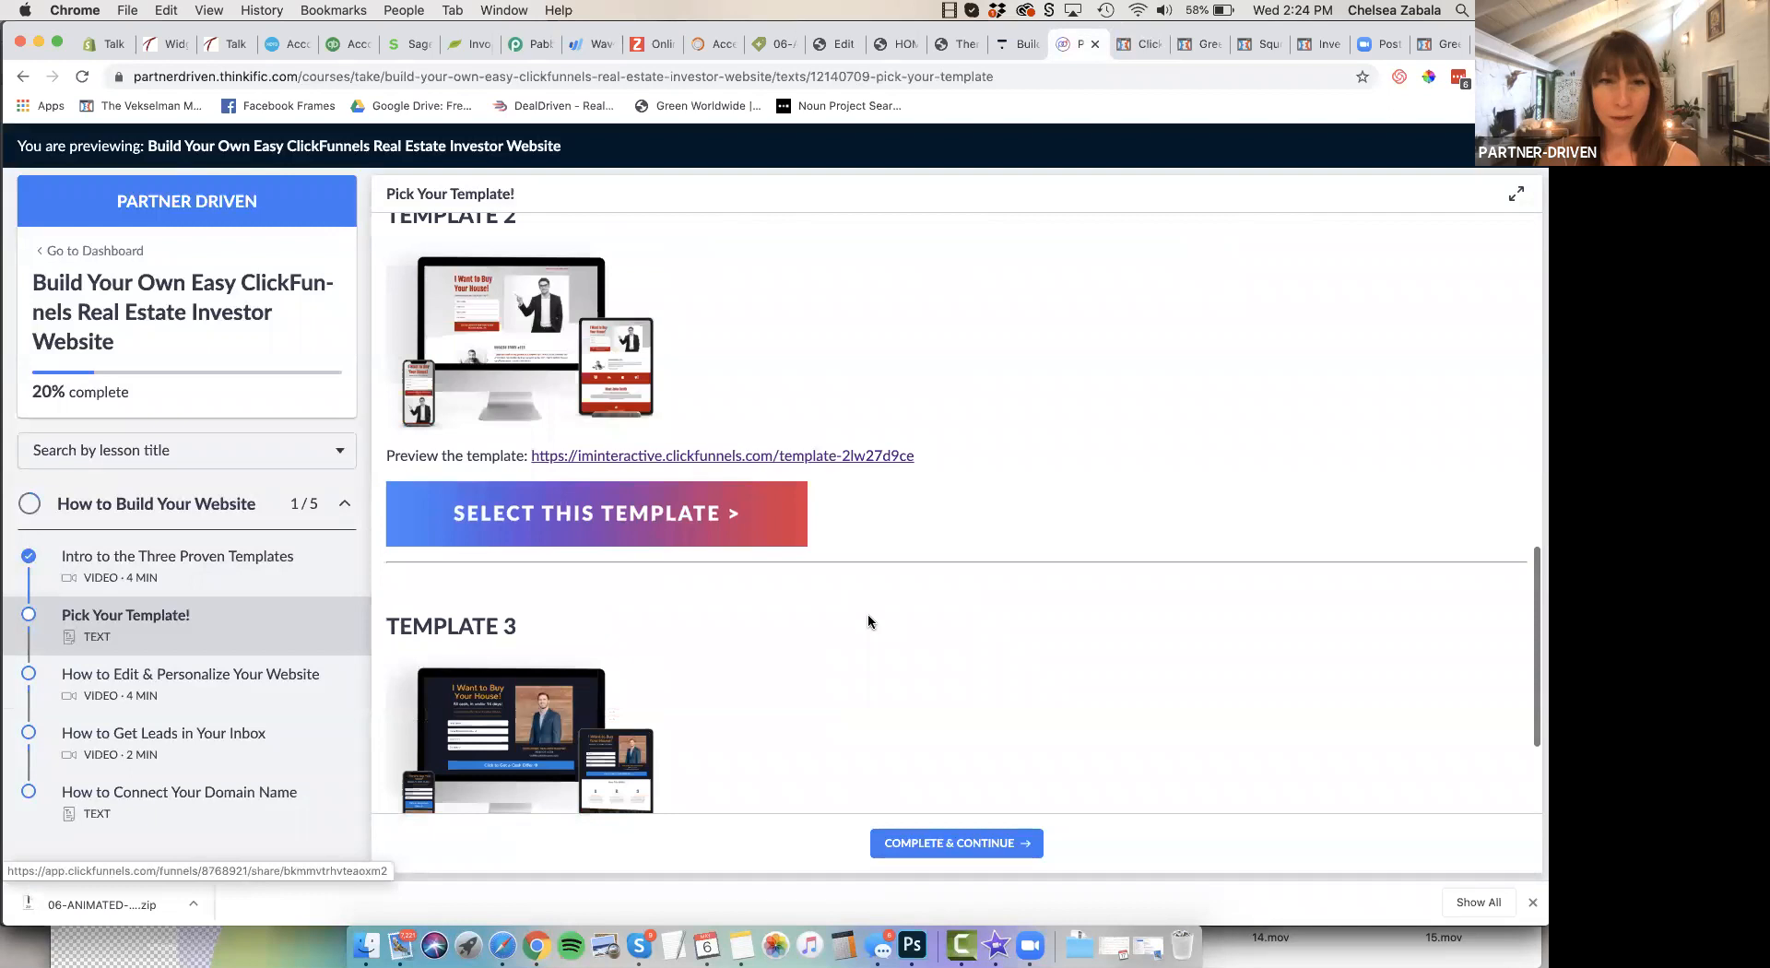
scroll(868, 615, down, 3)
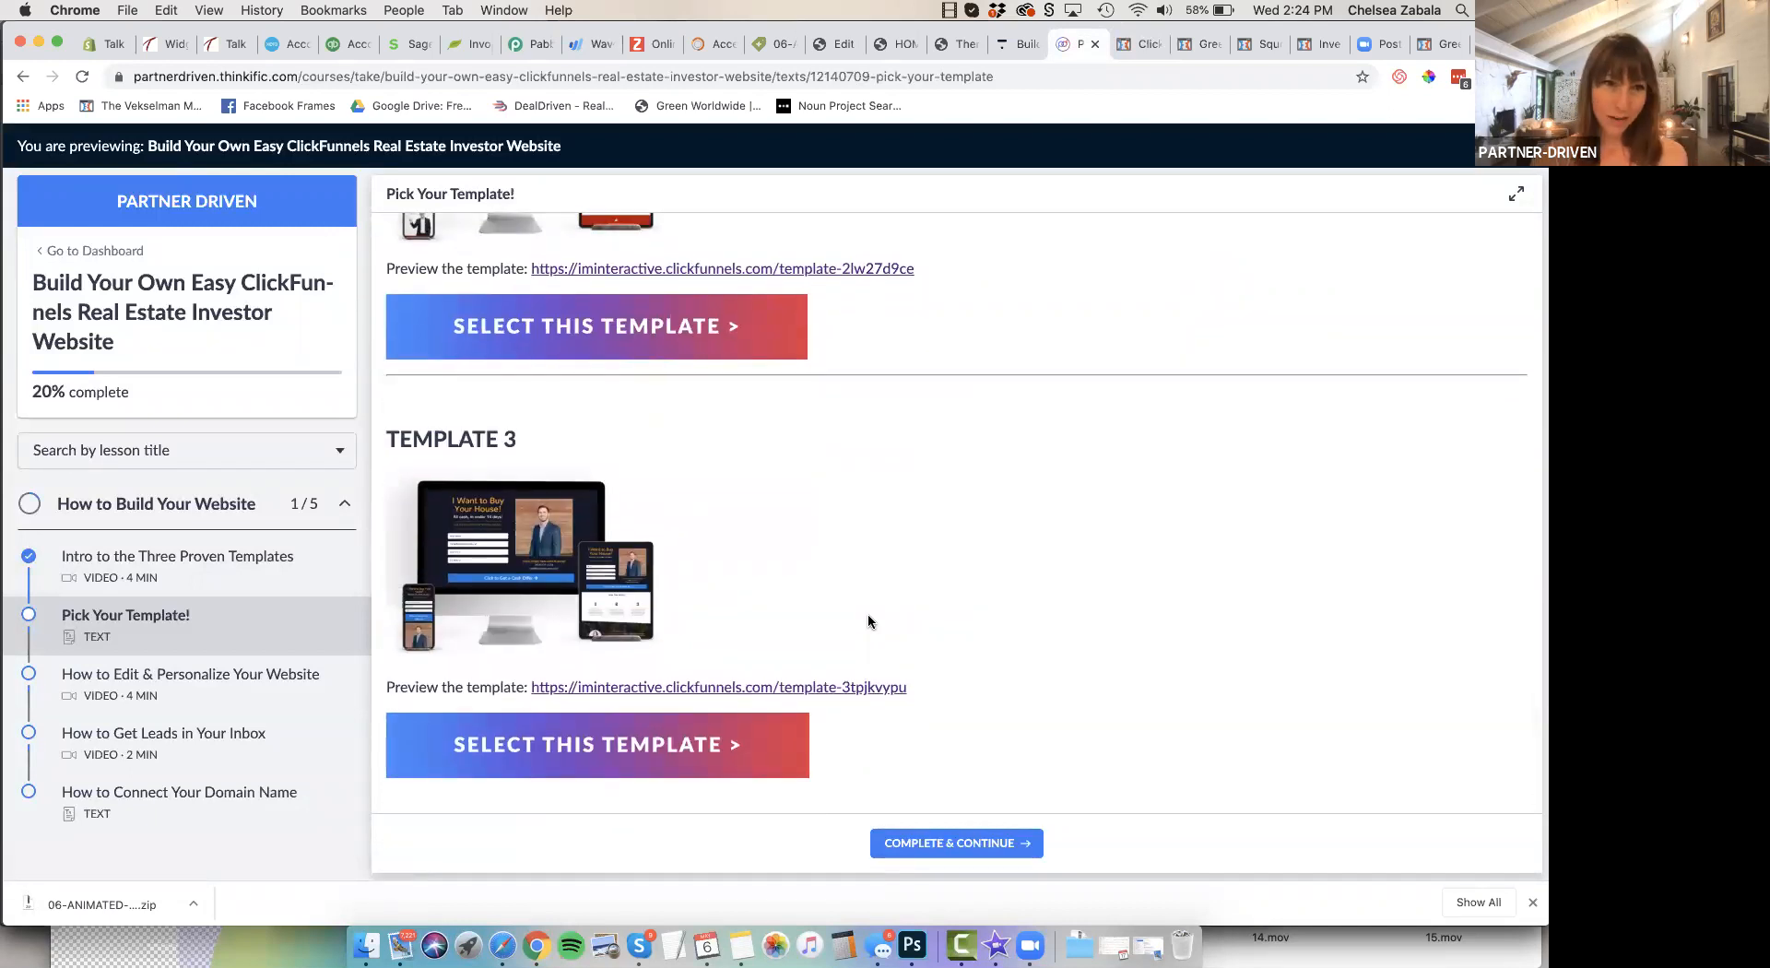
Open the "How to Edit & Personalize Your Website" lesson and pause its video near the start
click(159, 688)
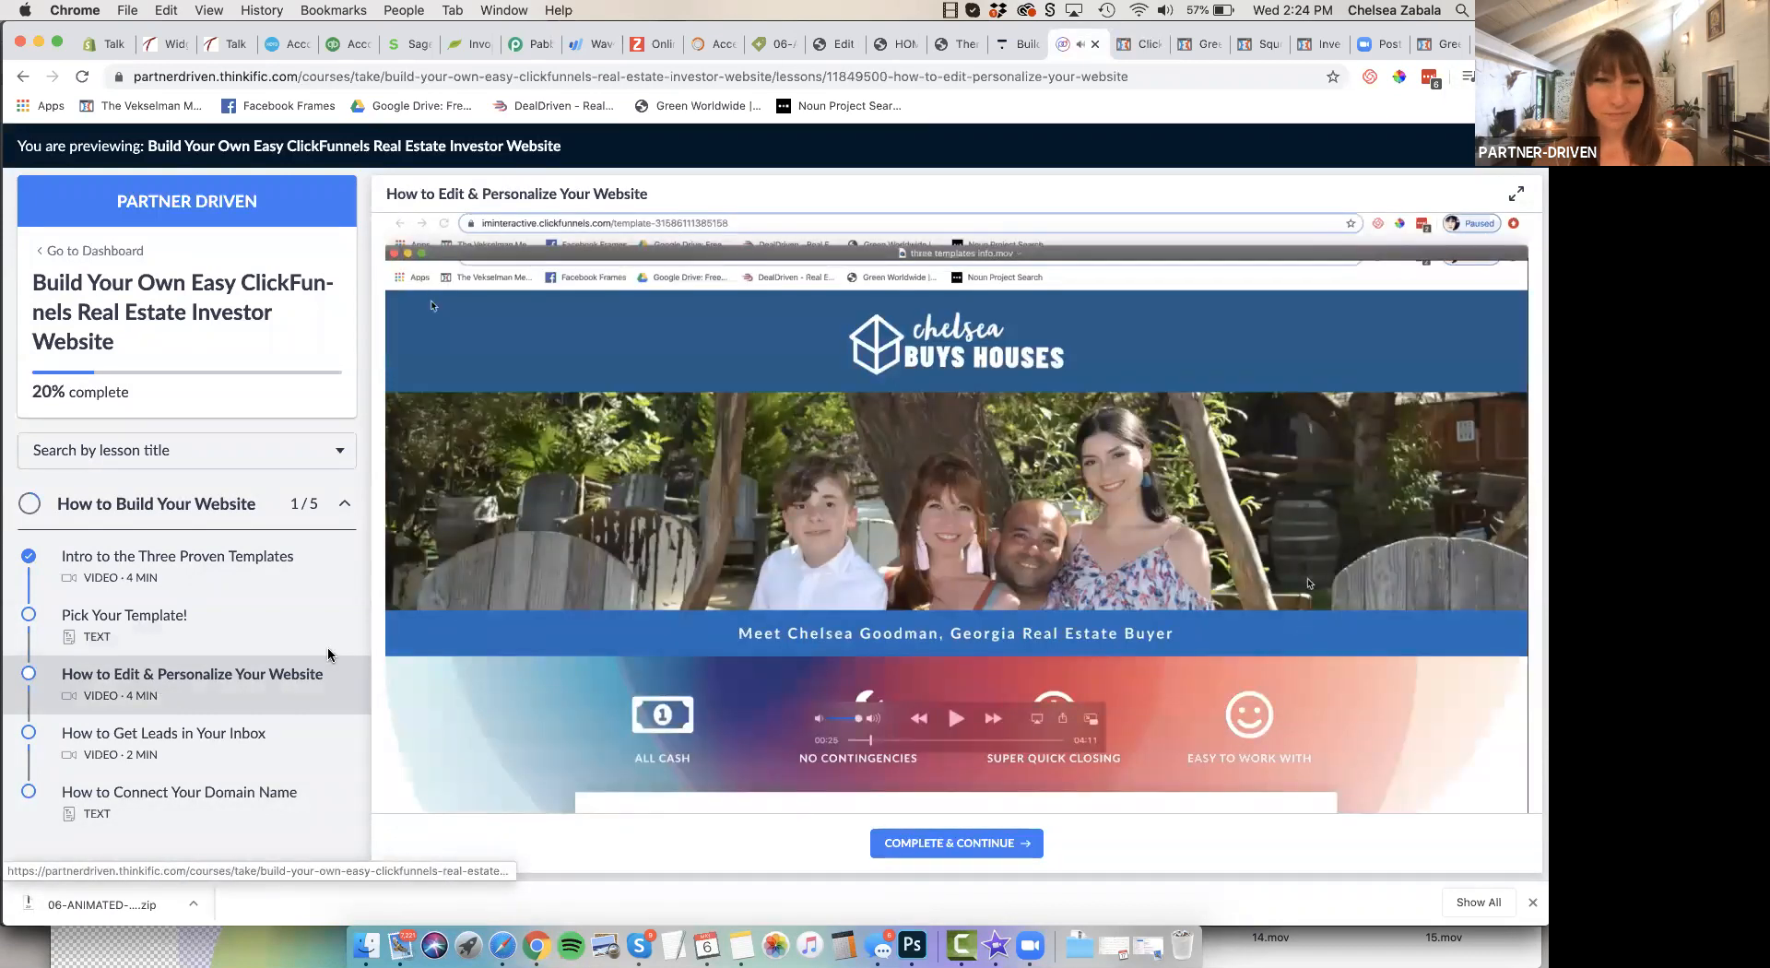
click(954, 725)
click(954, 725)
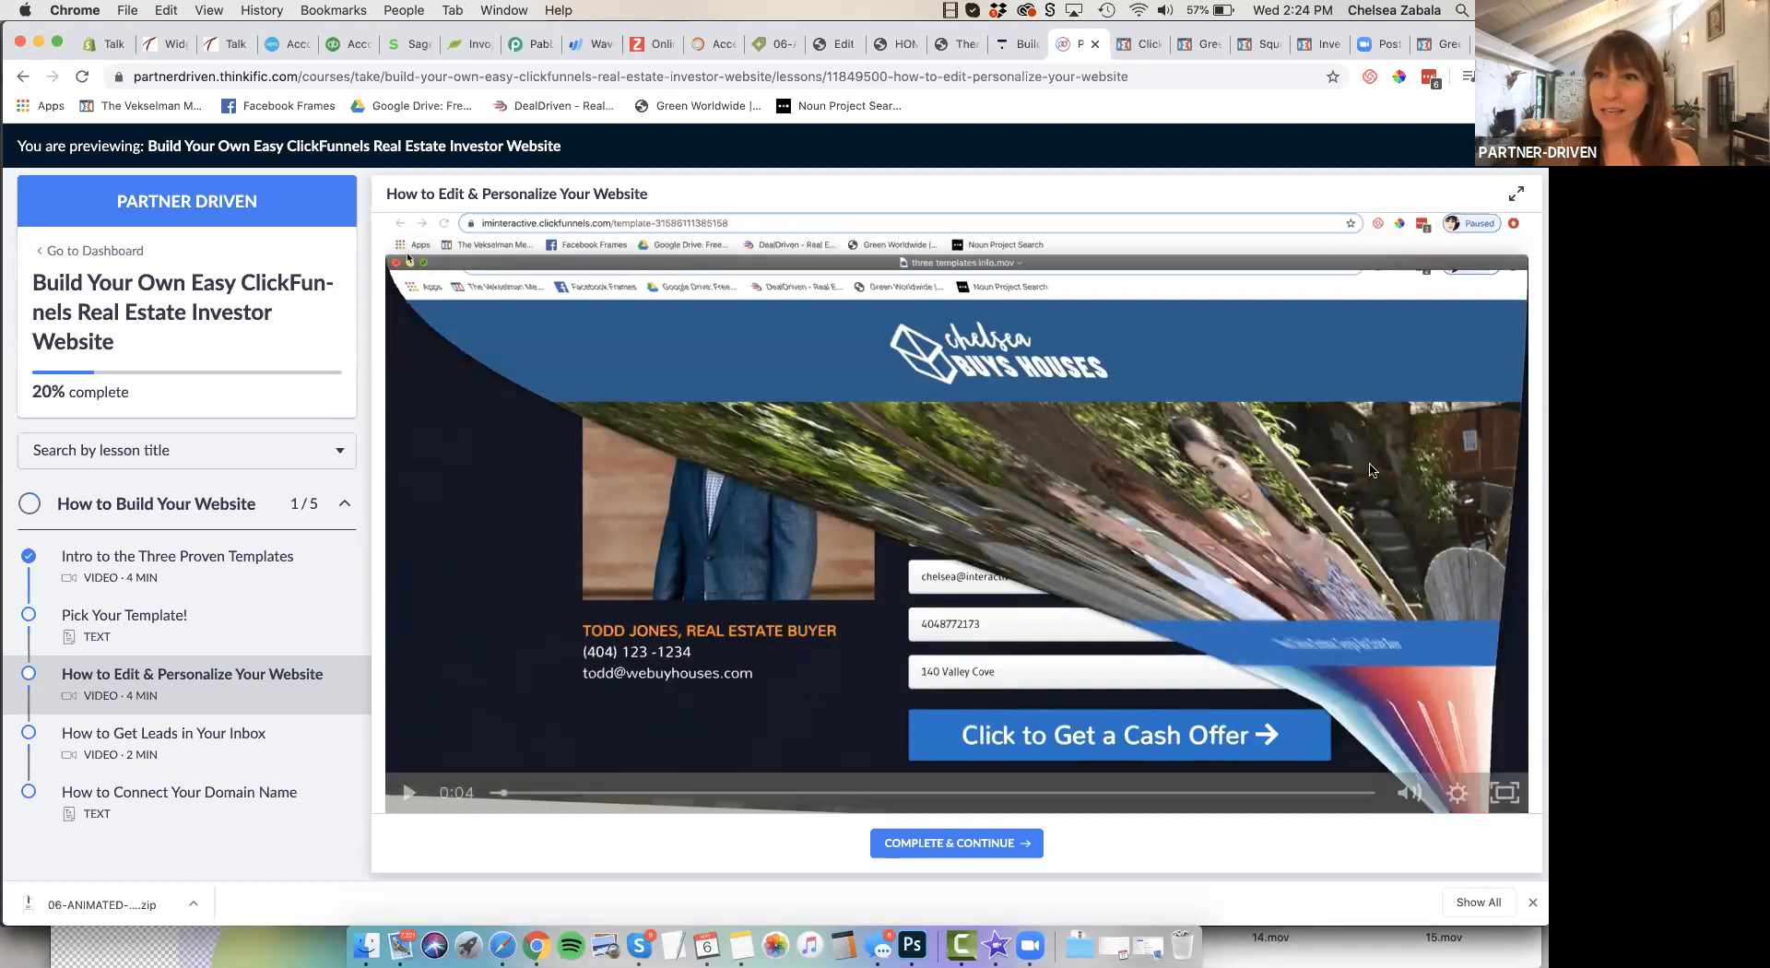
Switch back to ClickFunnels, open the "Real Estate Template 1" funnel from the funnels list and load its control page in the editor
click(1145, 46)
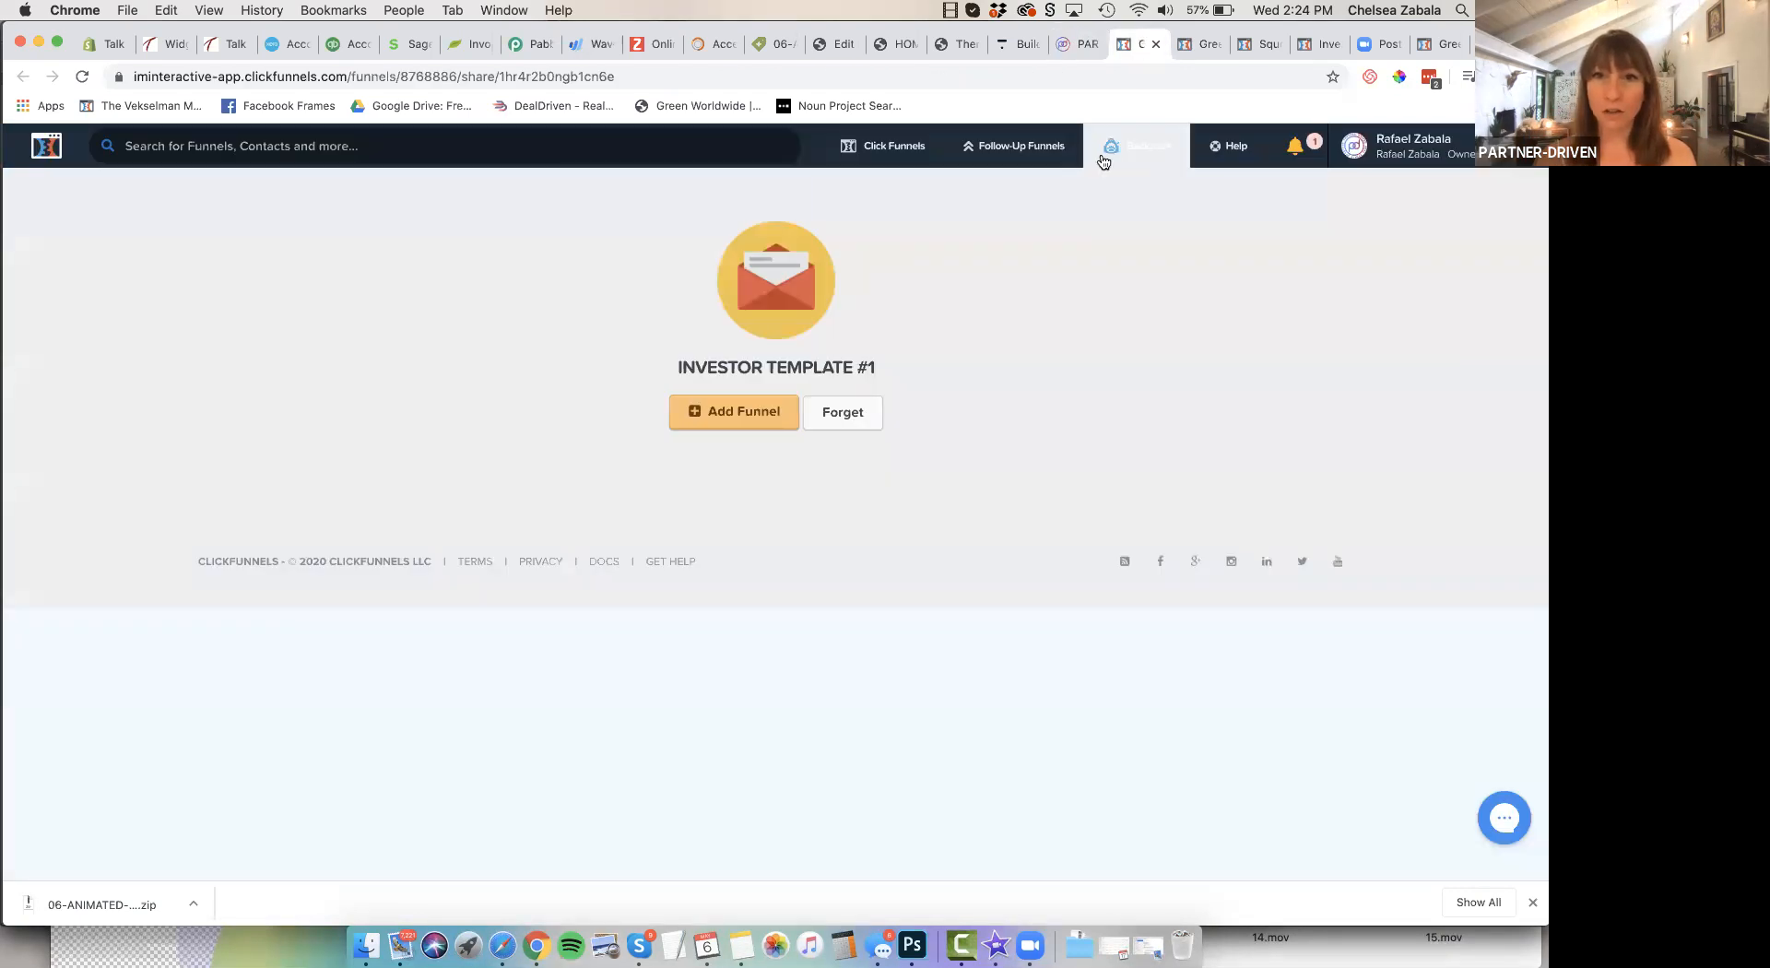
mouse_move(881, 164)
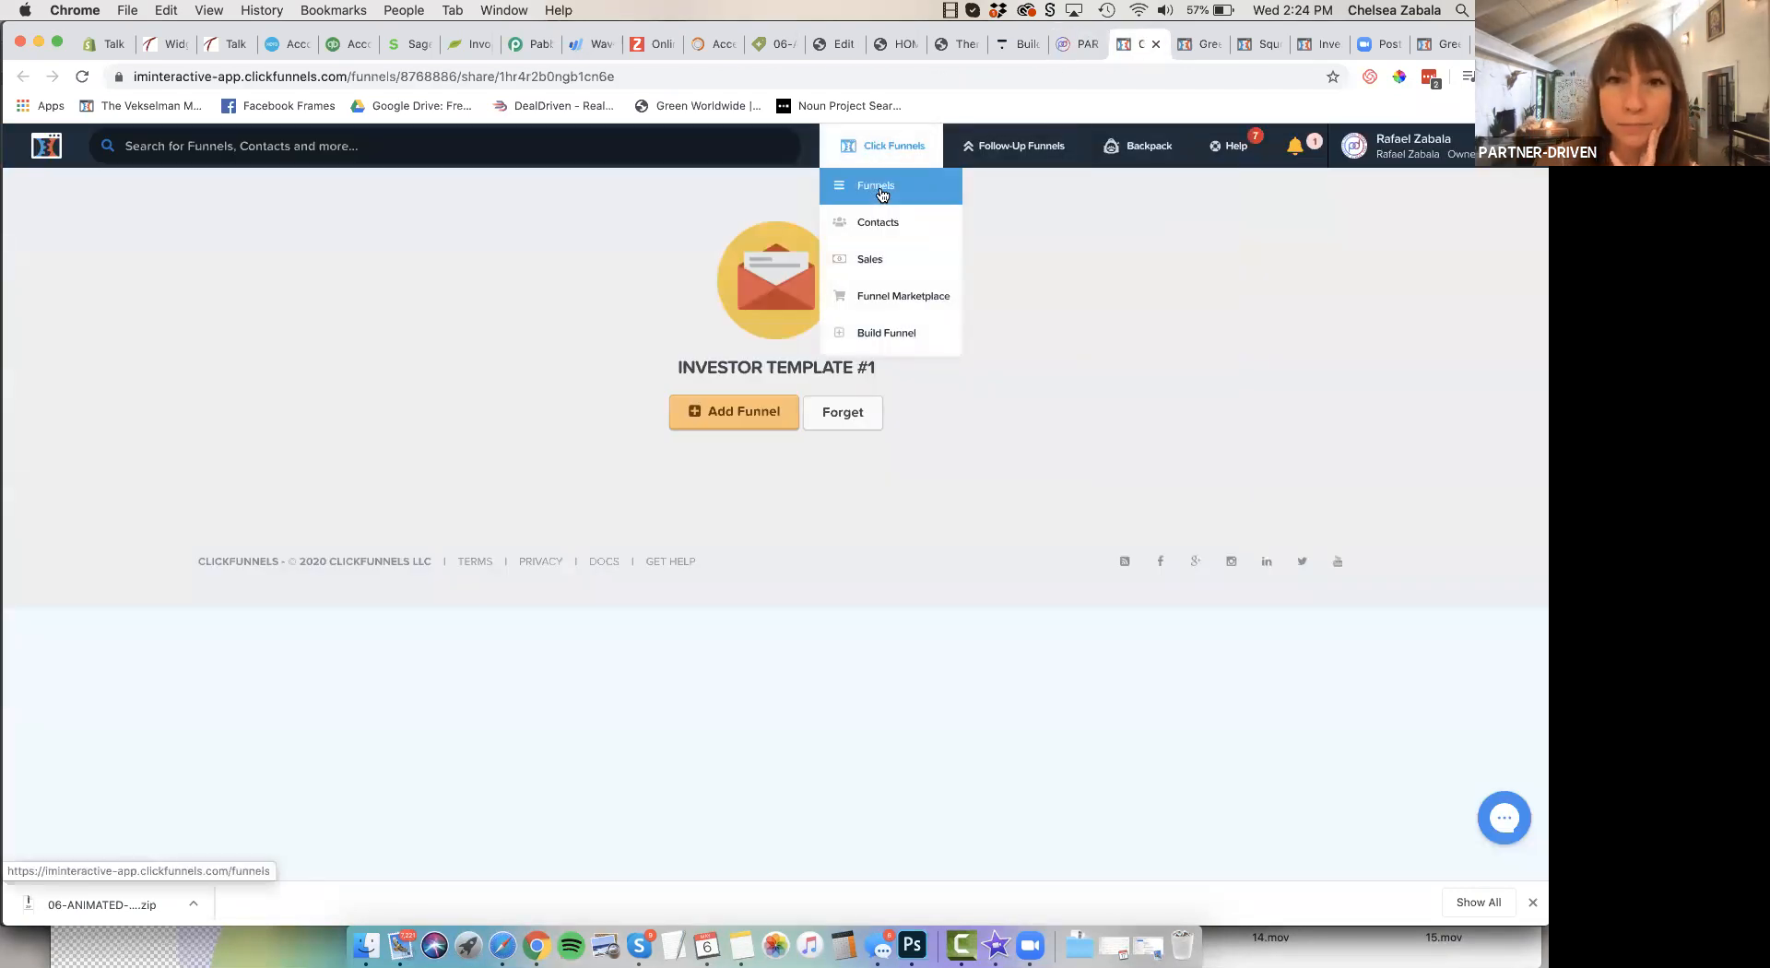
click(882, 193)
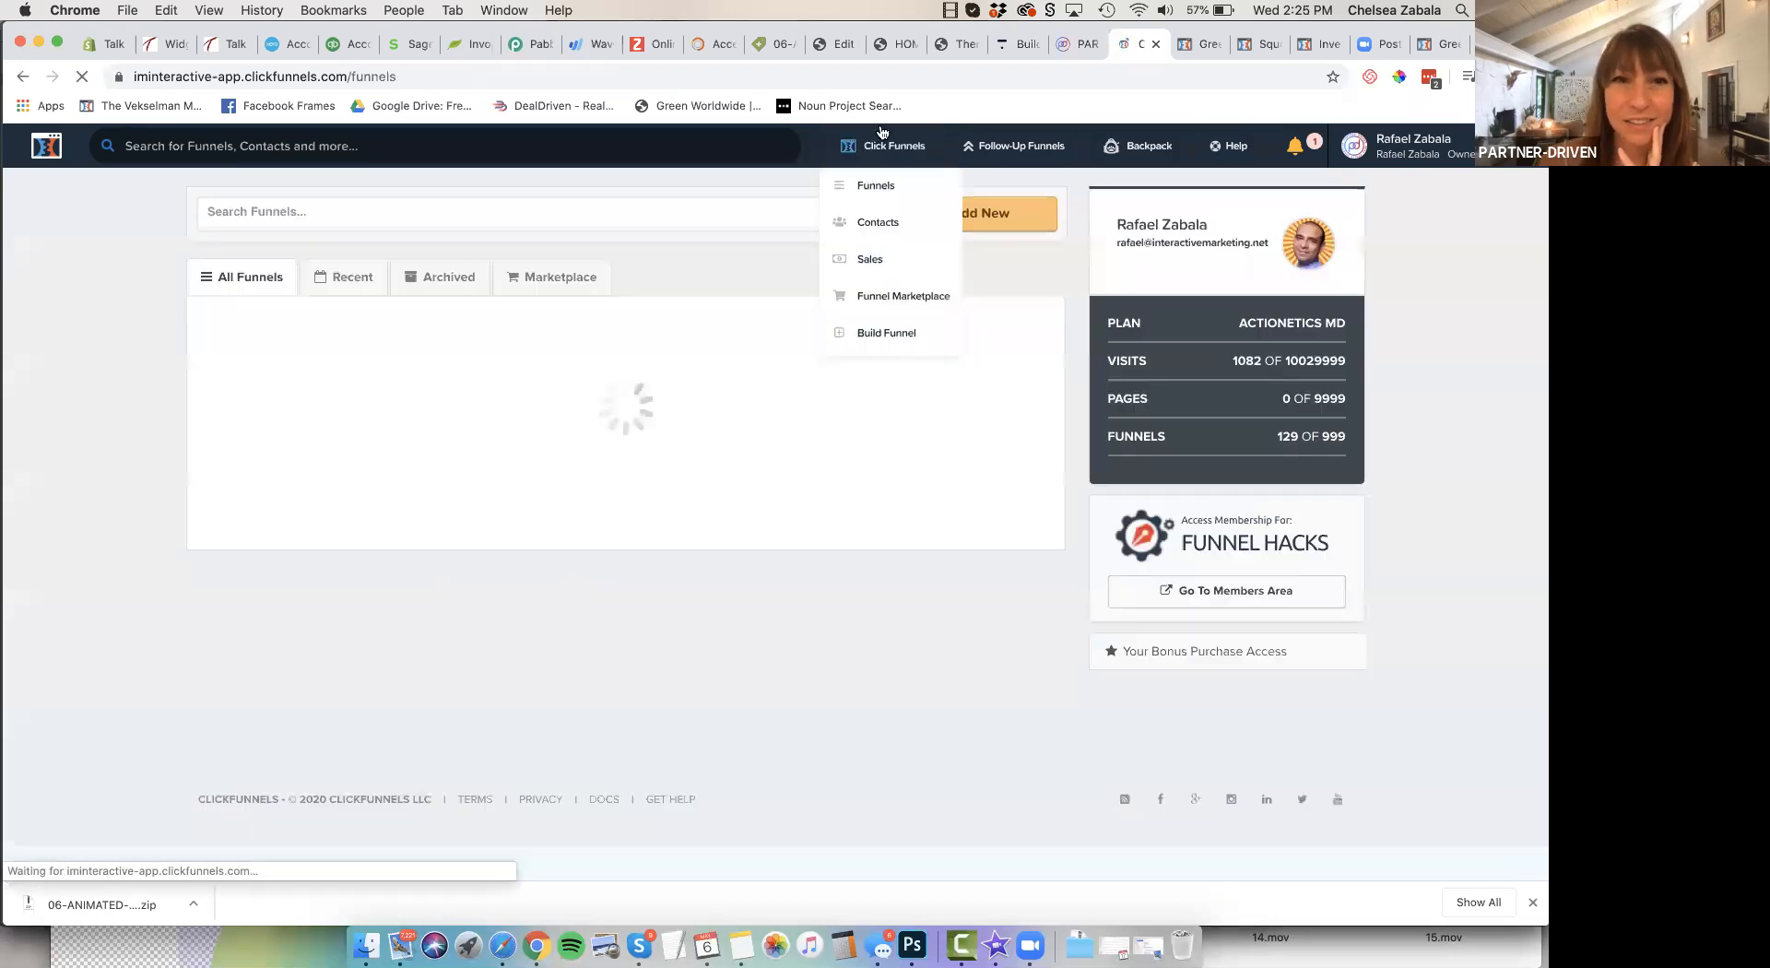
scroll(365, 499, down, 3)
click(342, 287)
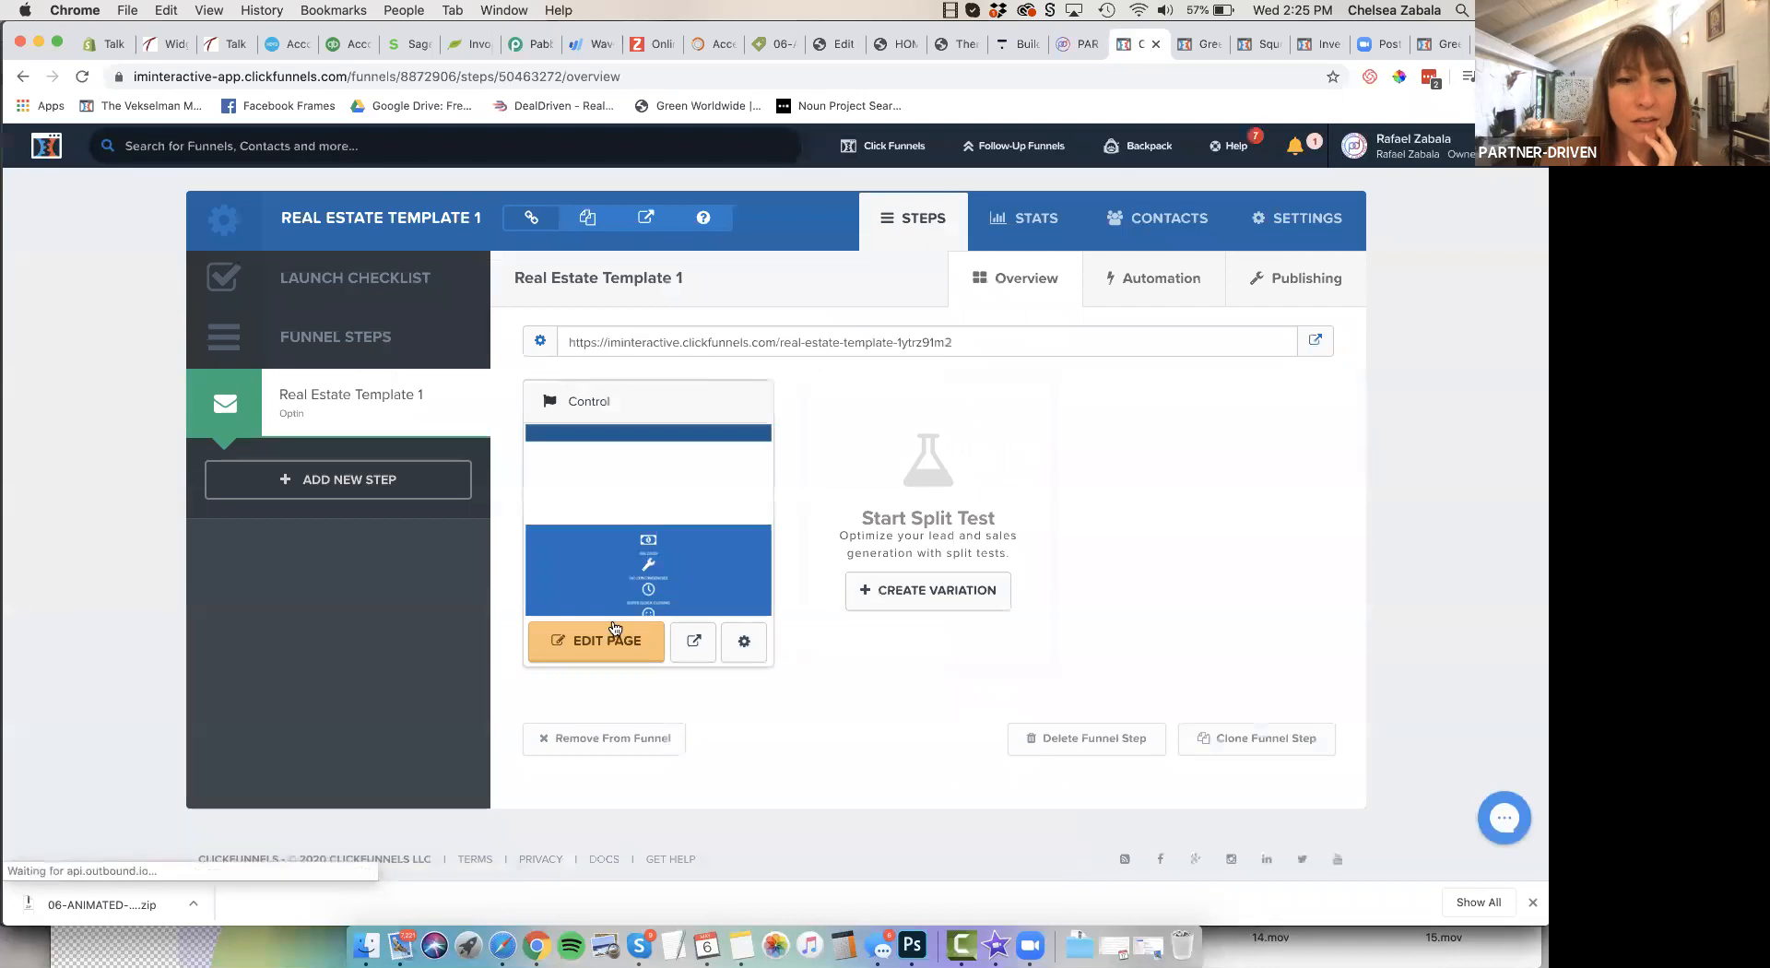
click(604, 648)
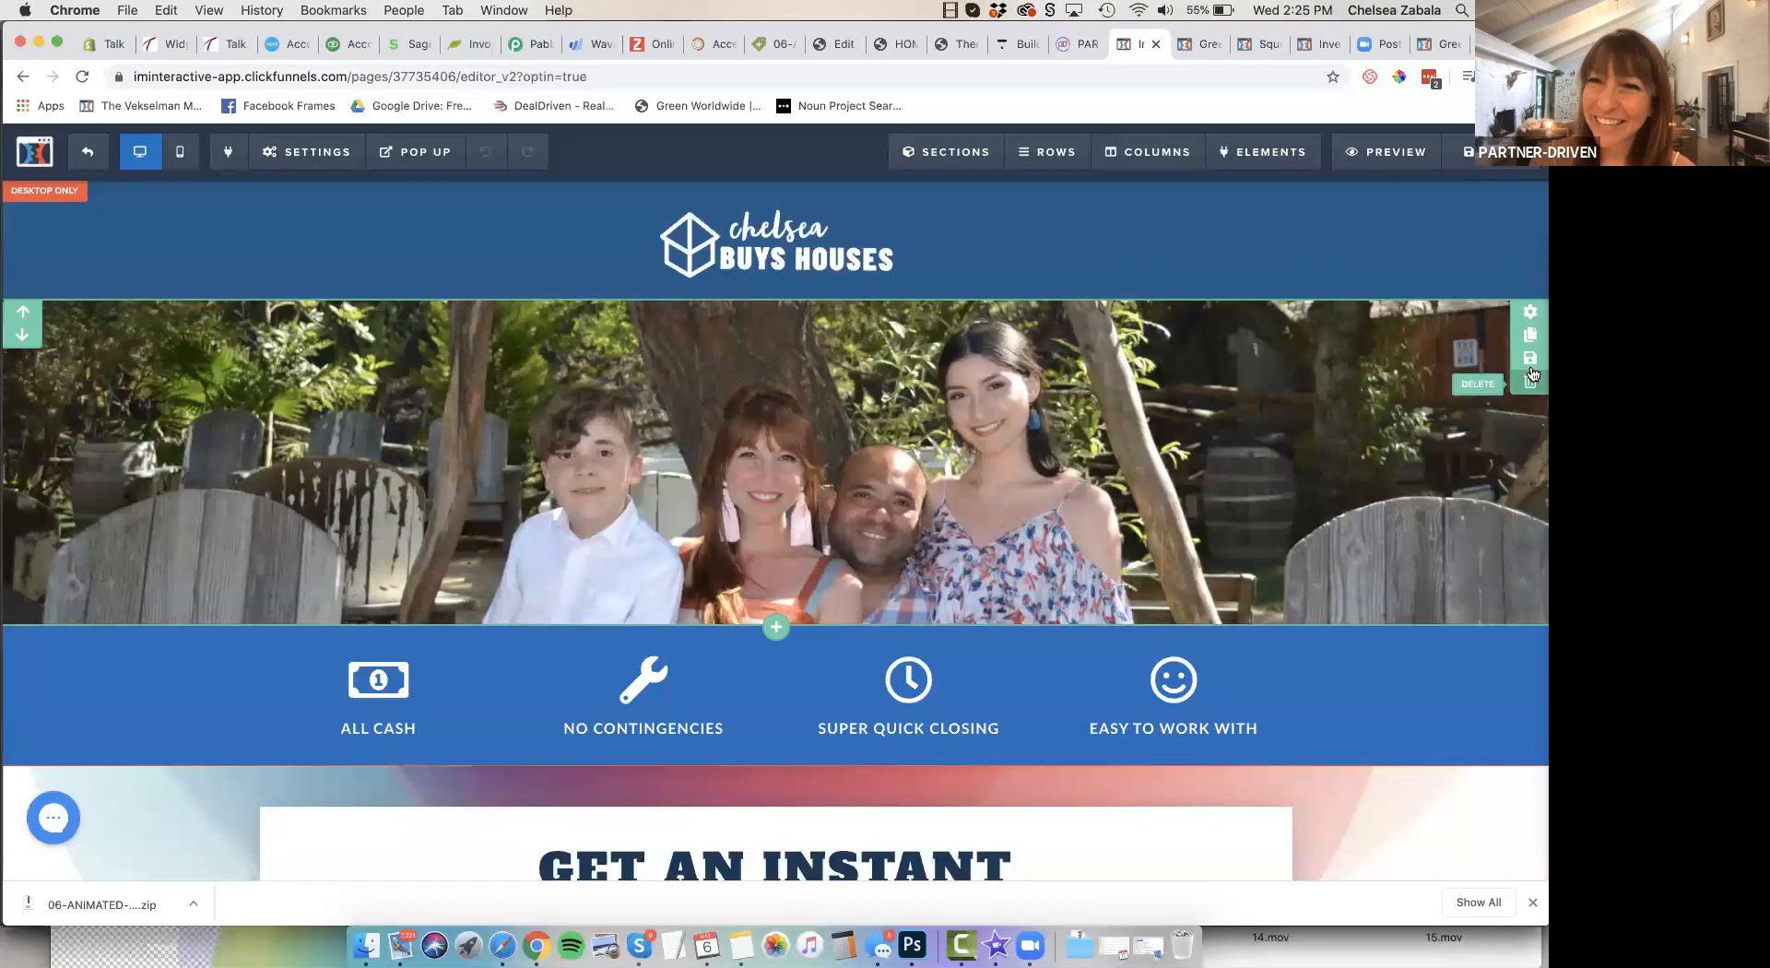
Open the family photo section's background image settings and view the image library and upload dialog, keeping the current image
click(1530, 312)
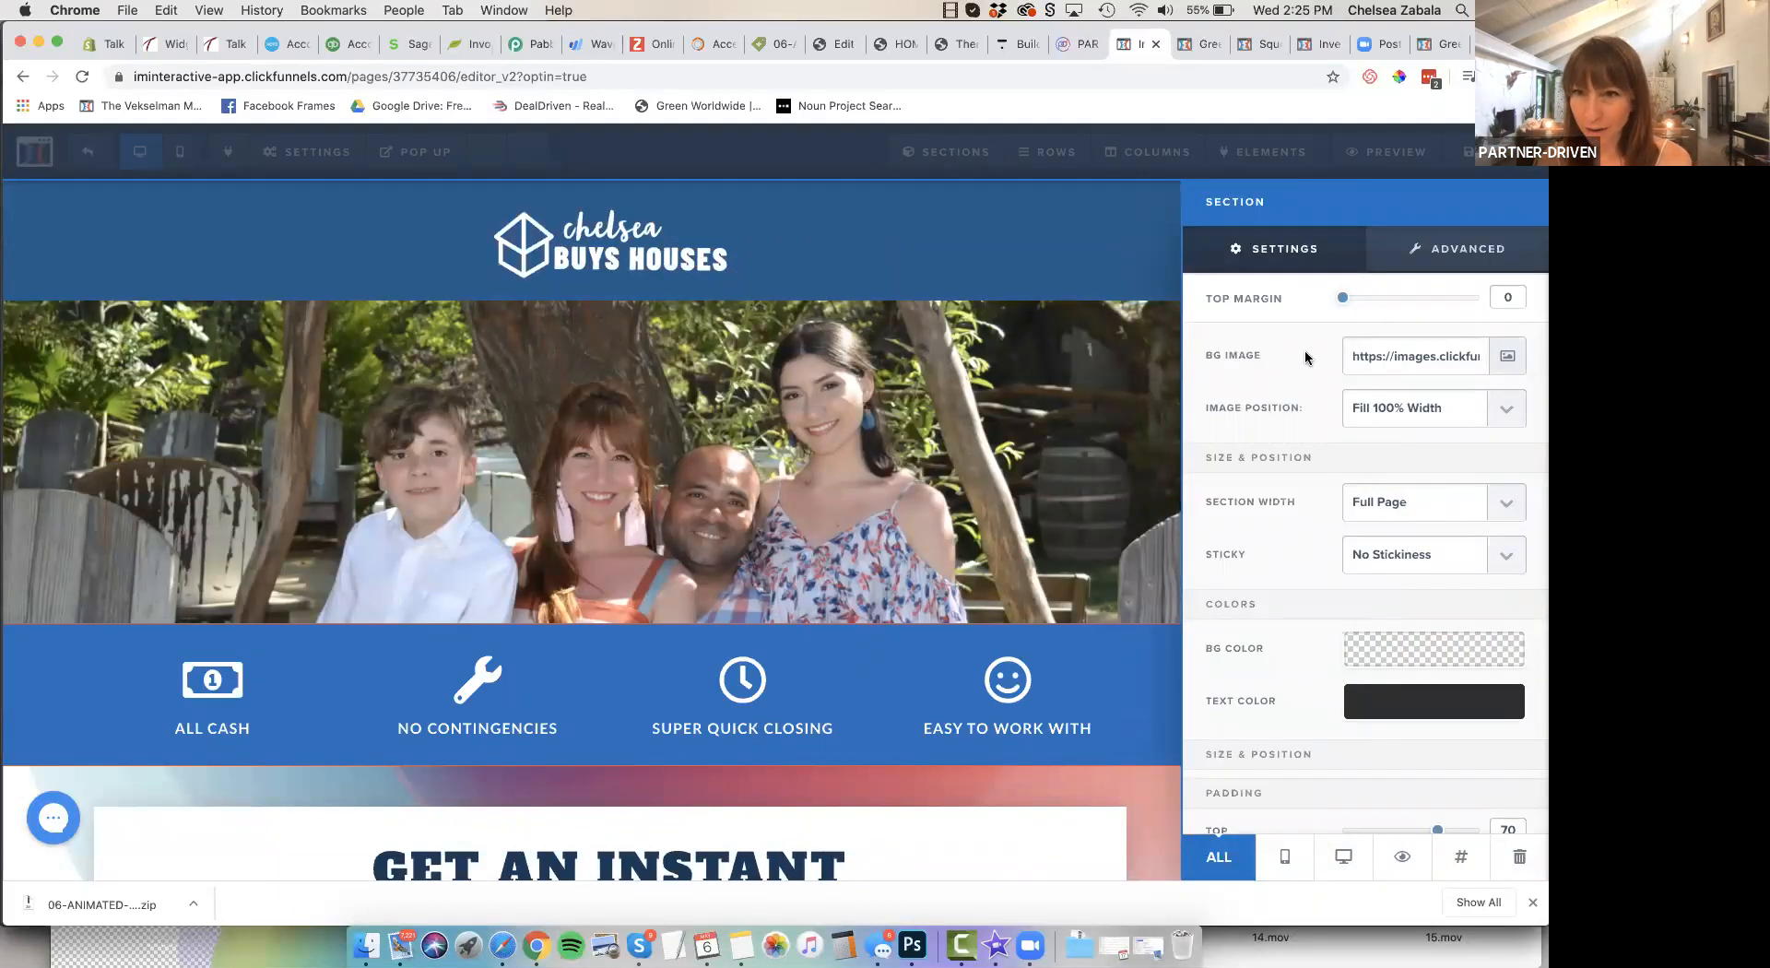
click(1508, 359)
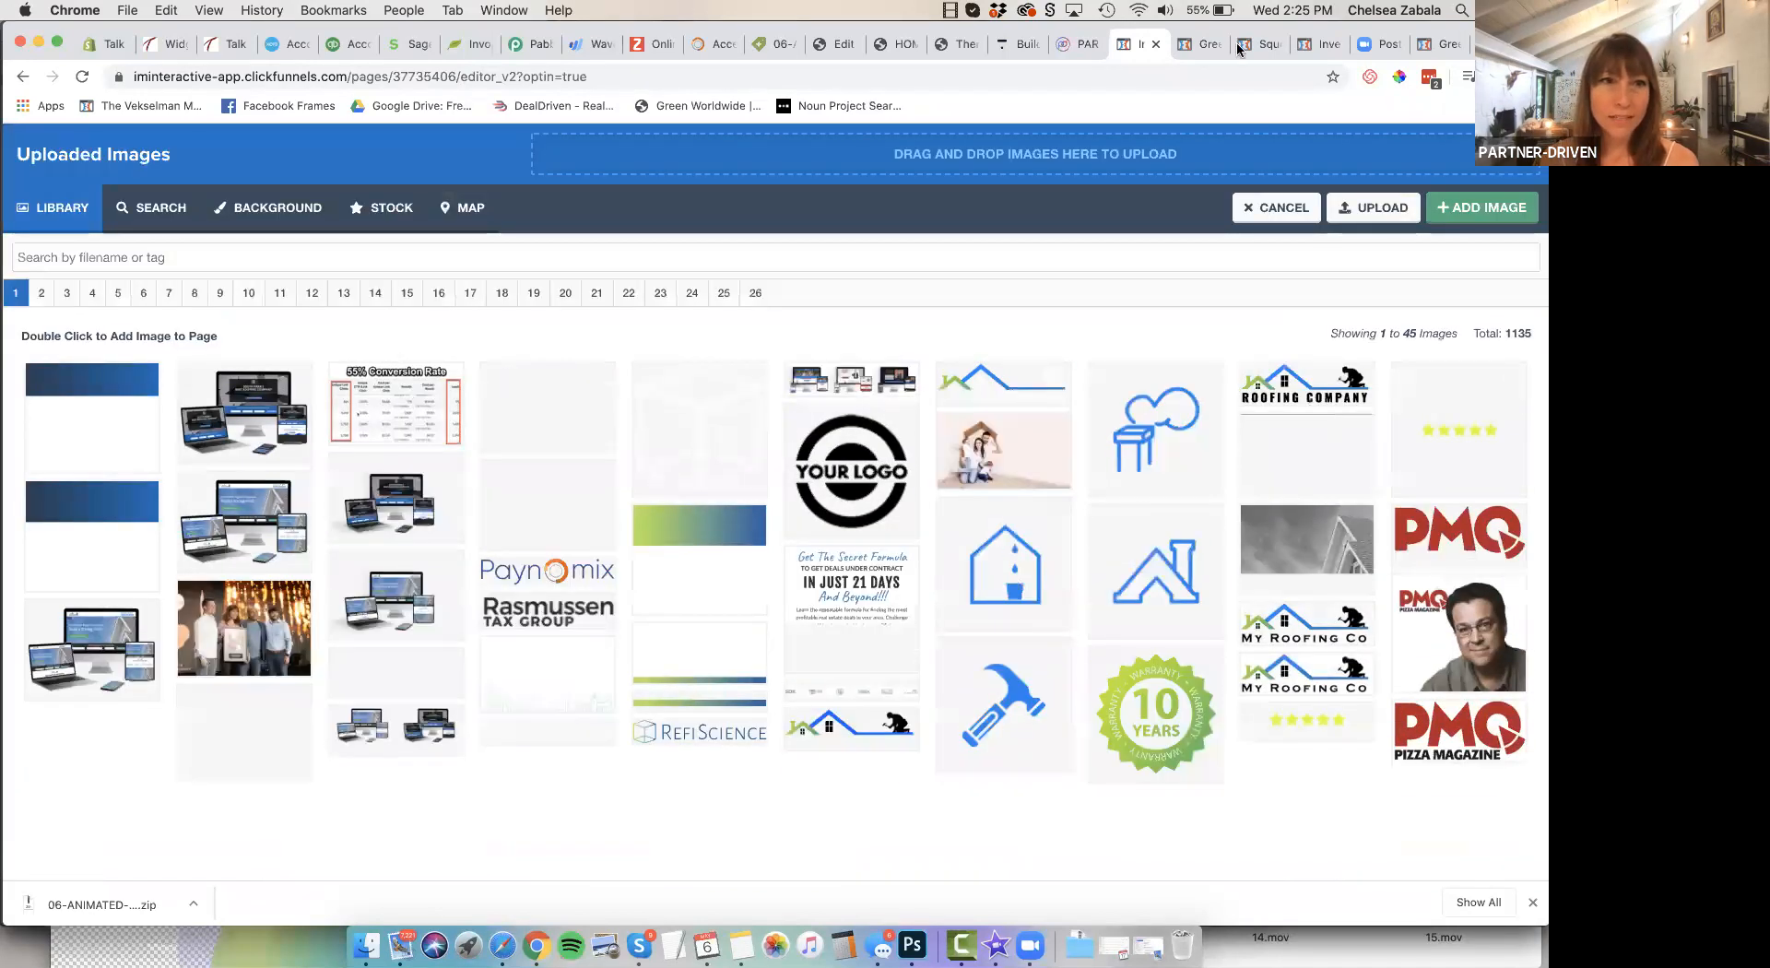
click(1390, 212)
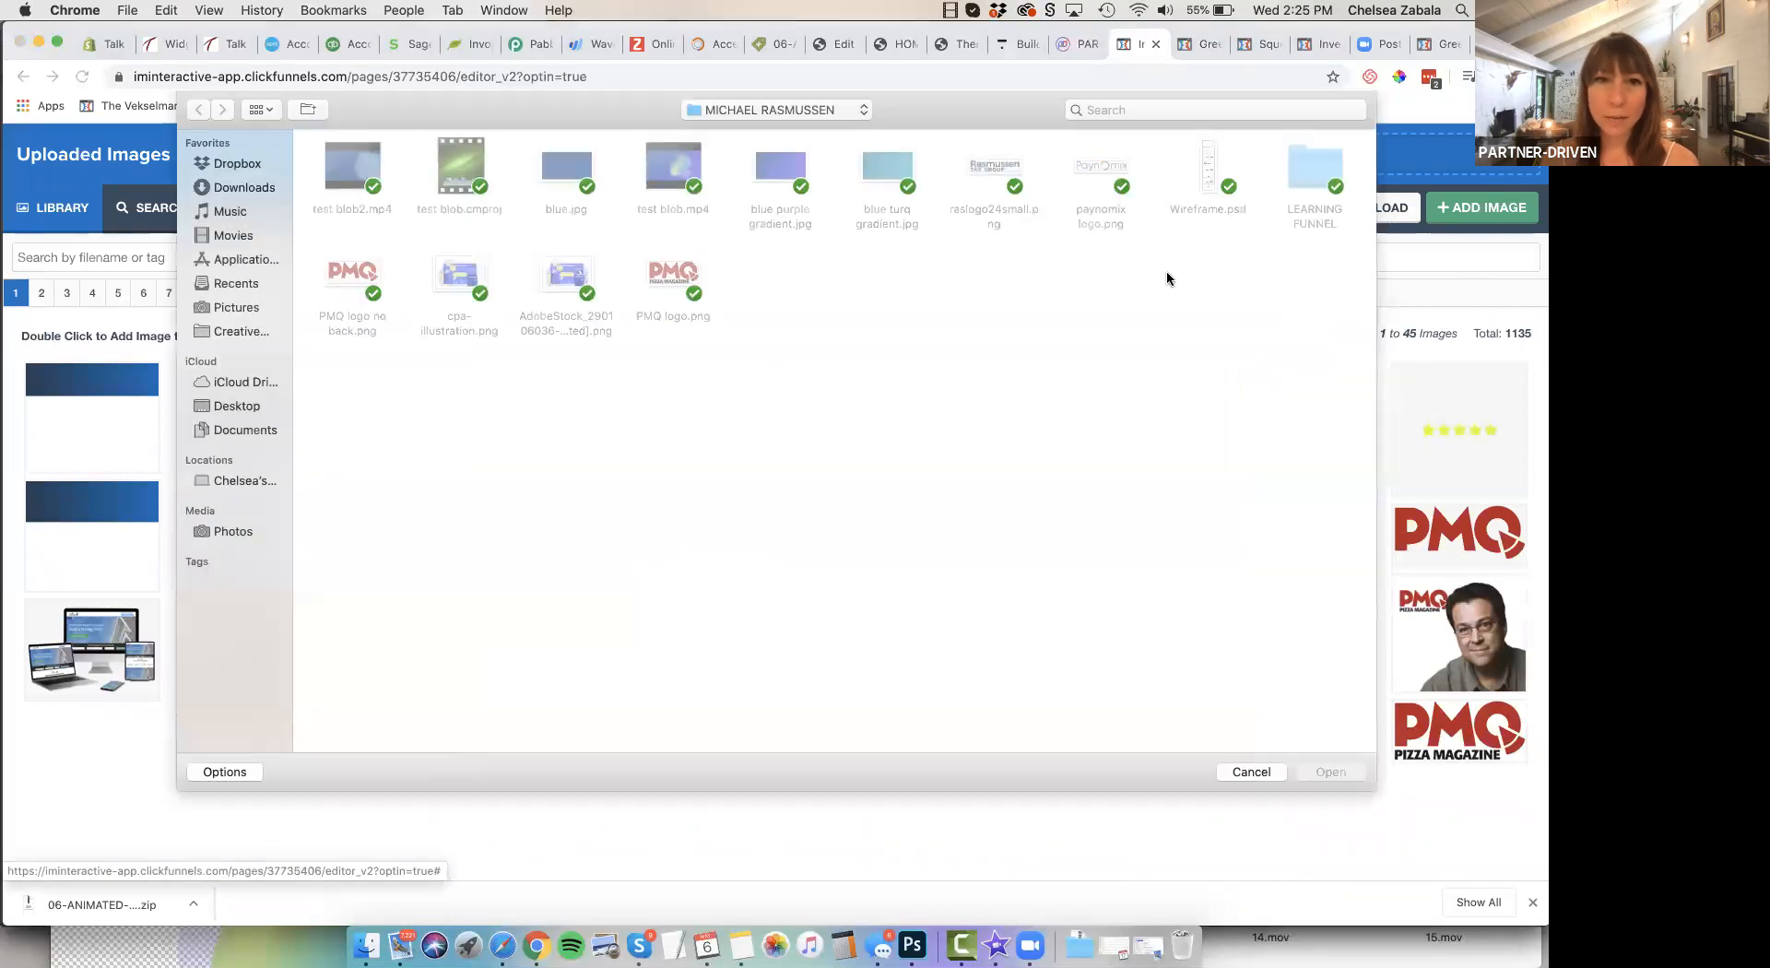
click(1240, 775)
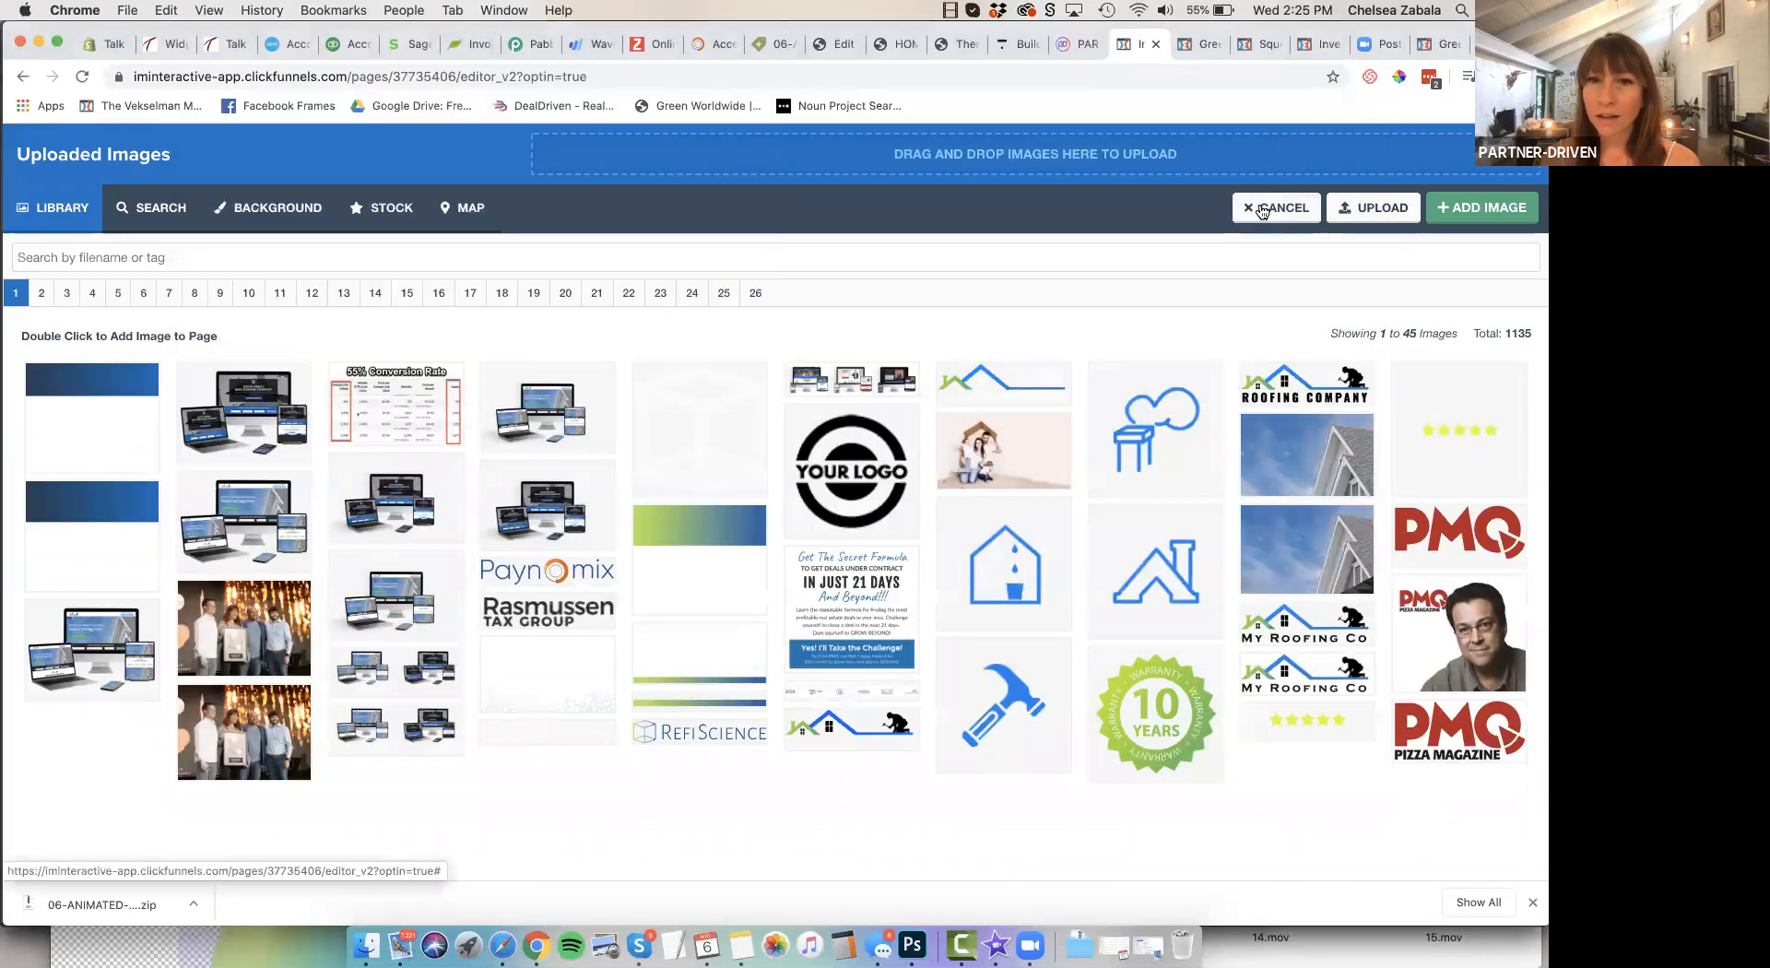
click(1261, 209)
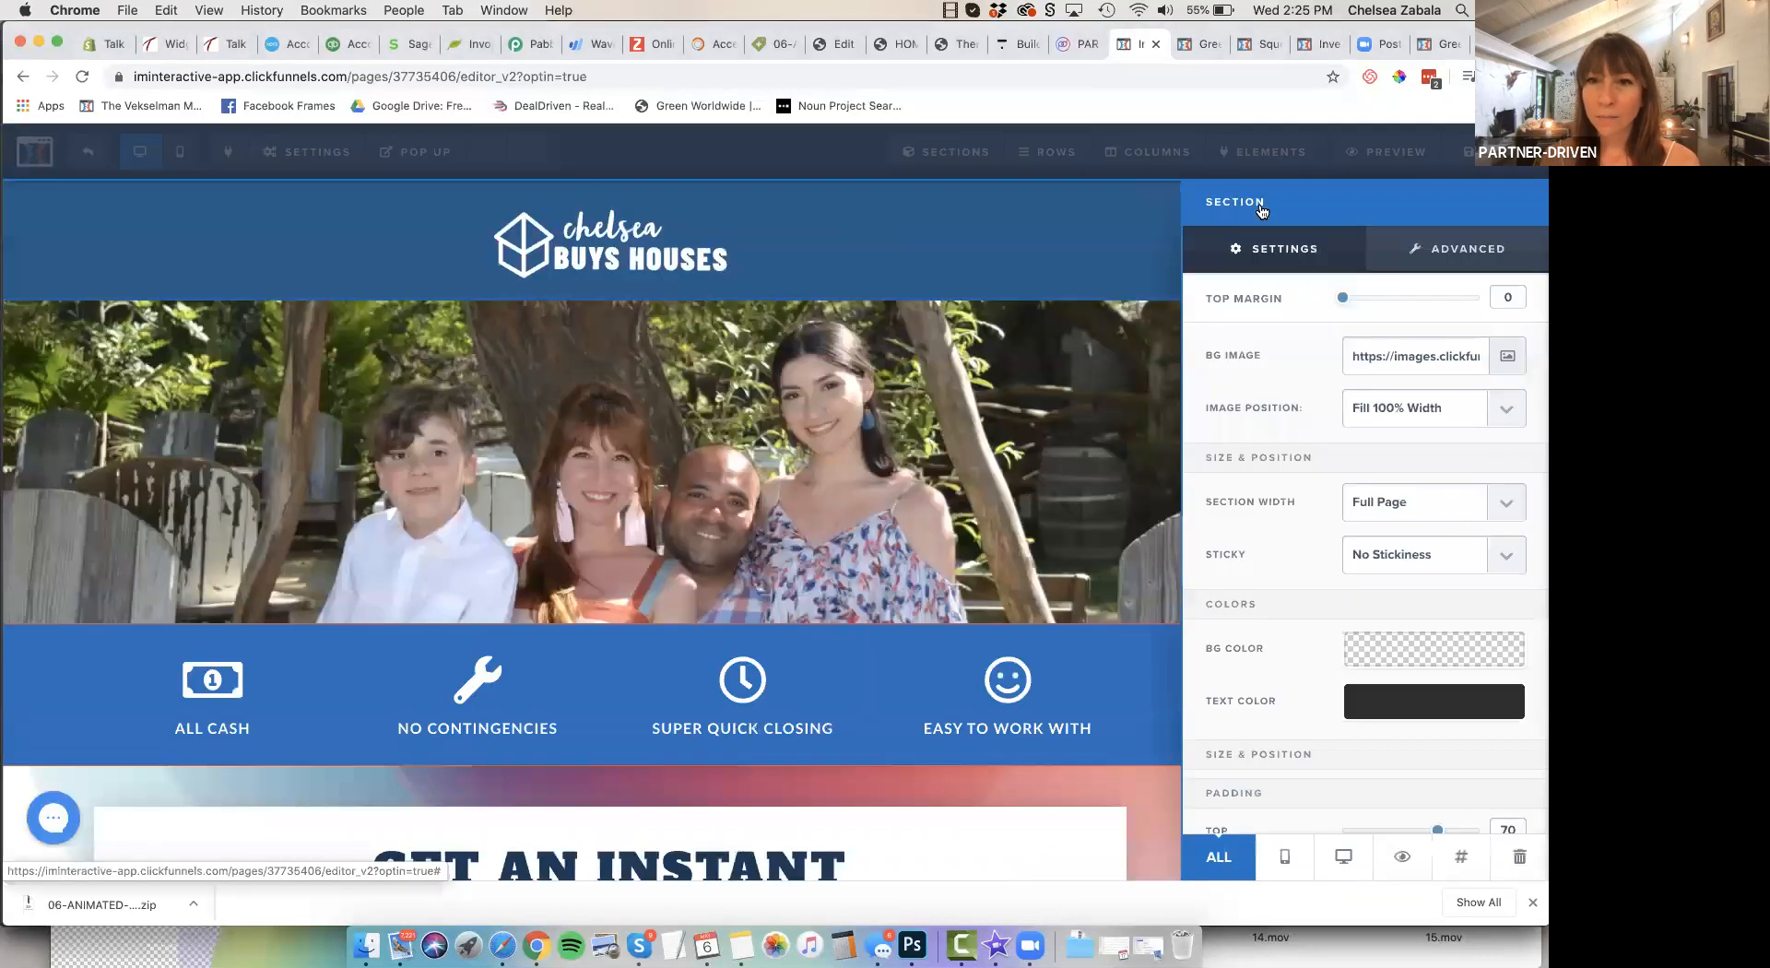
click(944, 526)
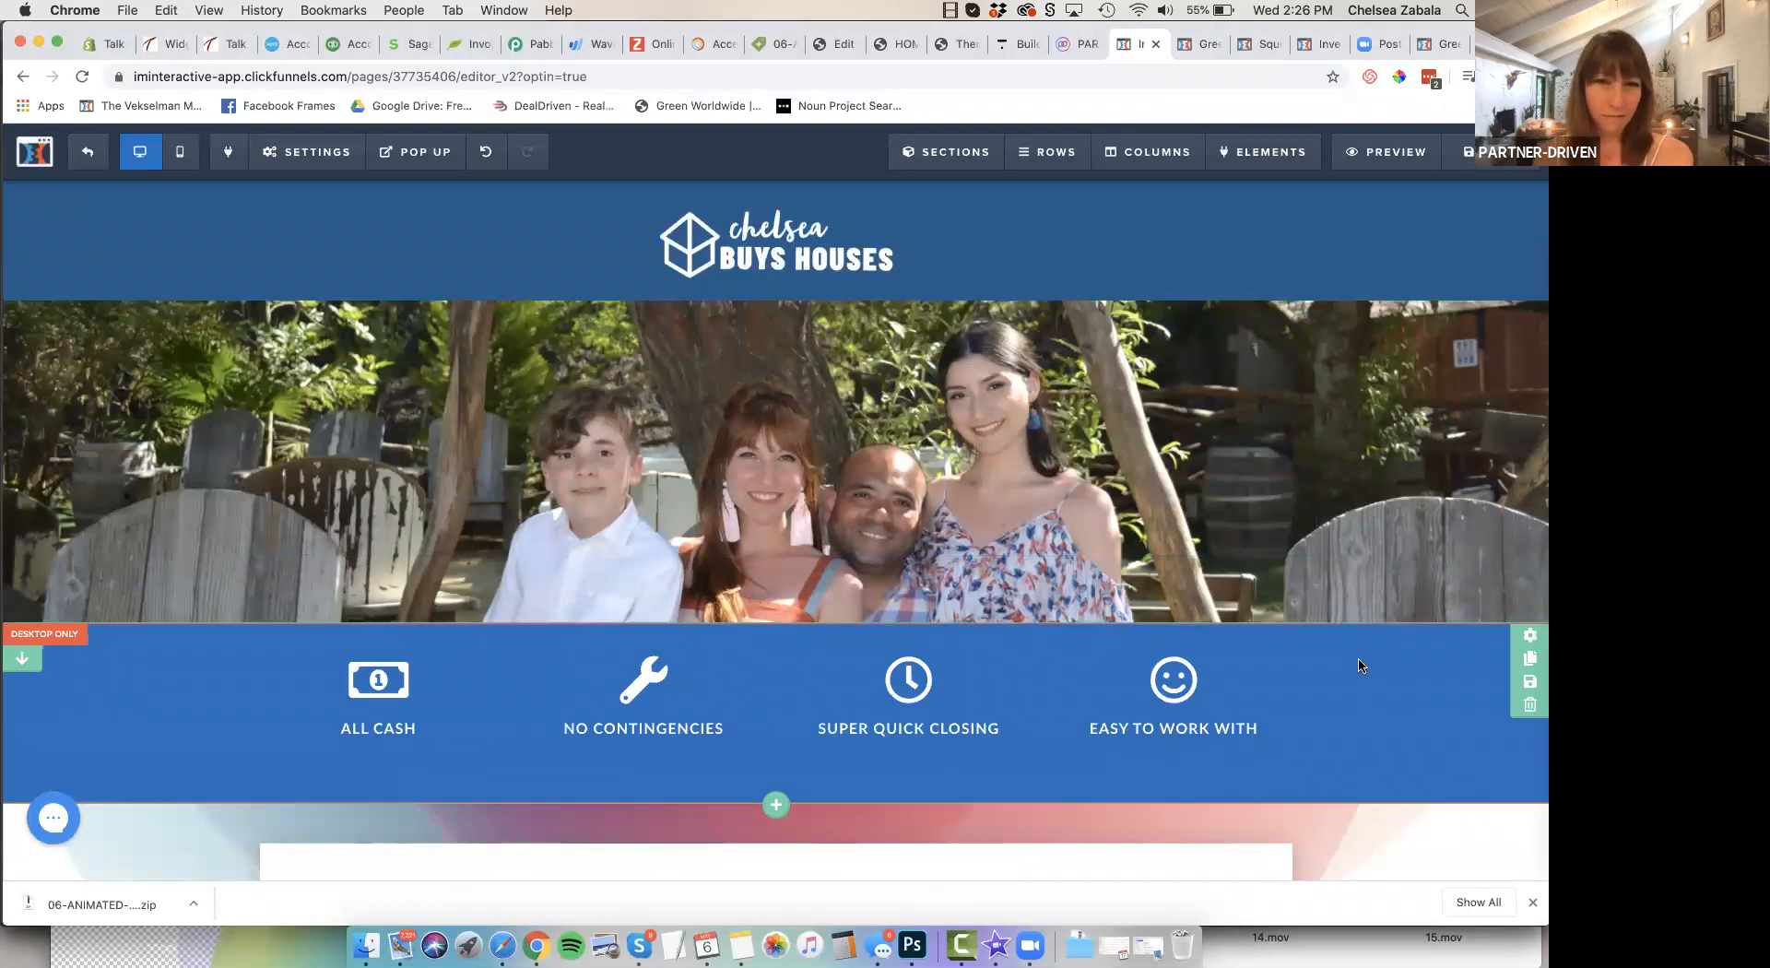
Try yellow, red and light blue backgrounds on the icon section below the photo, and restore the blue #1f6ebe
click(1530, 637)
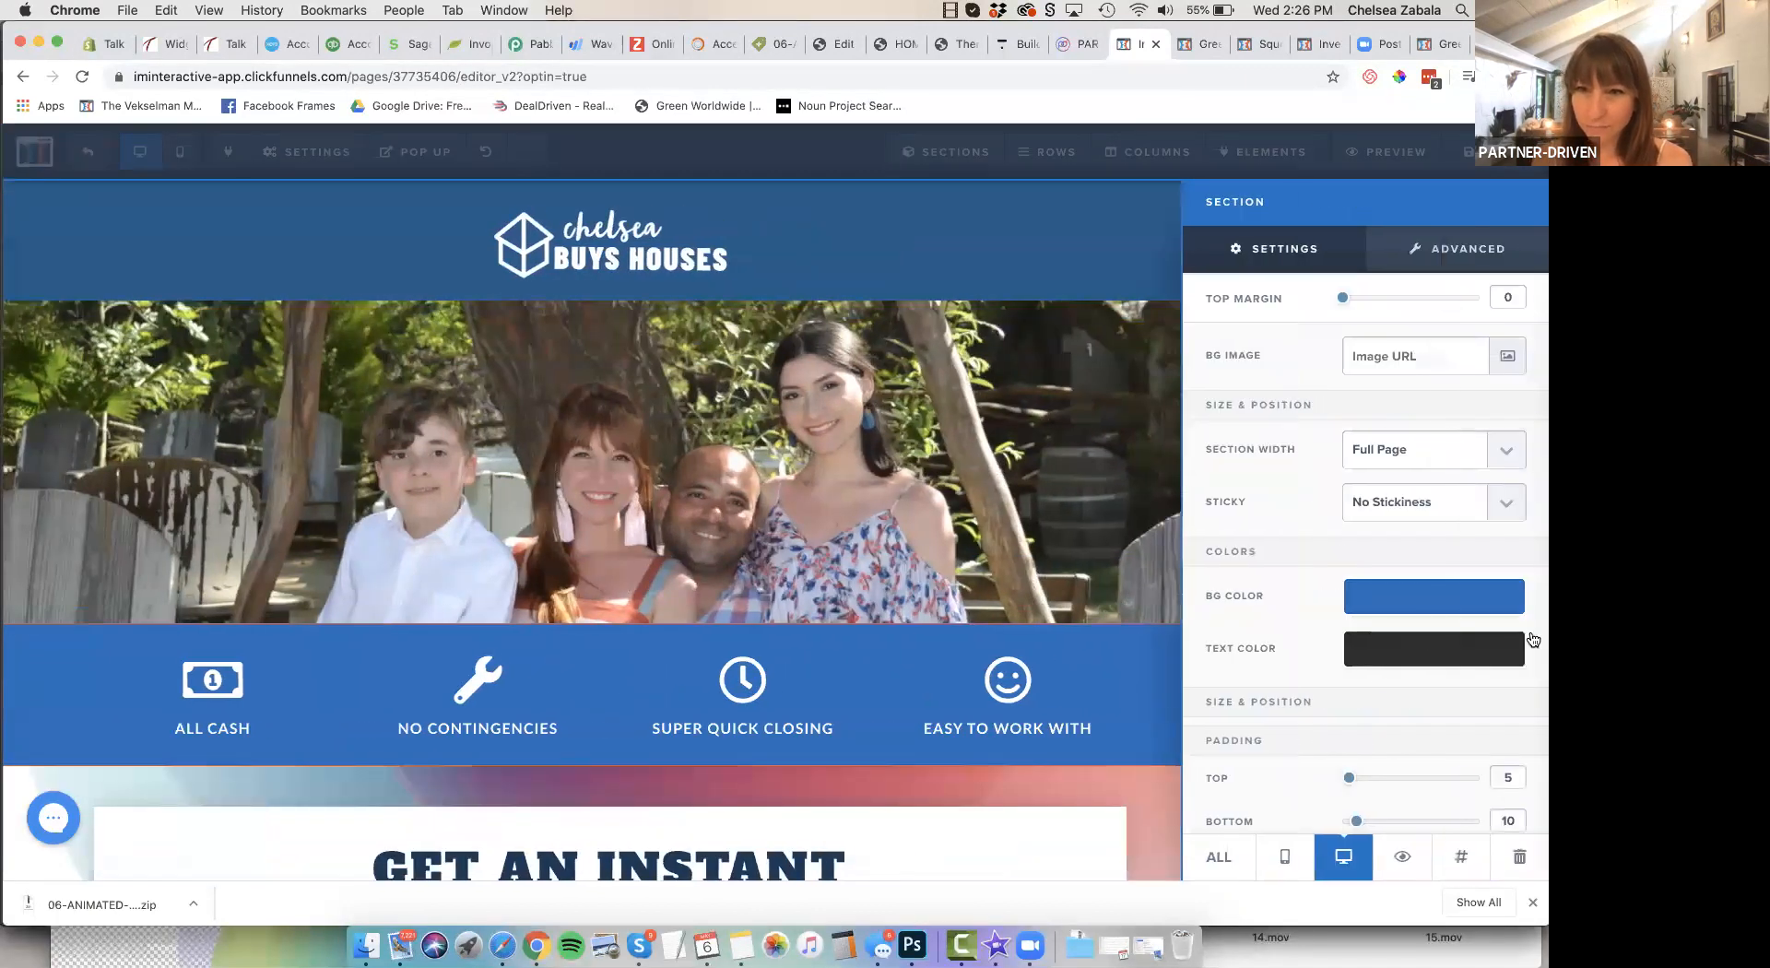
click(1417, 603)
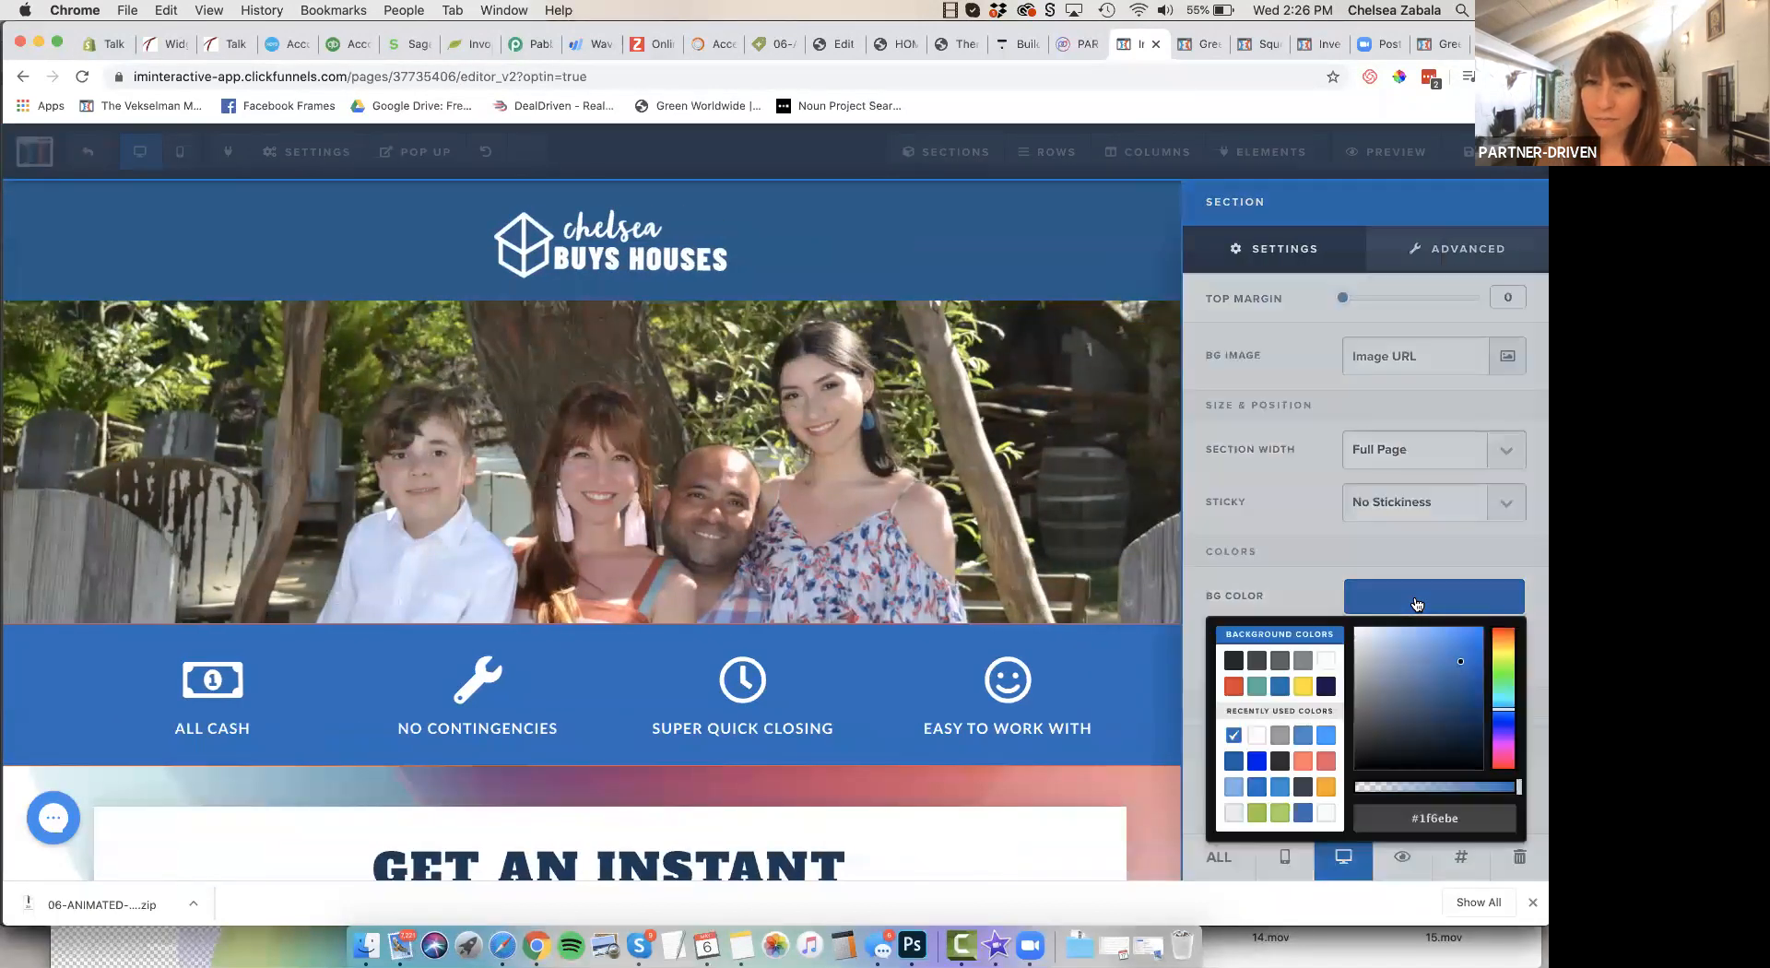
click(1306, 686)
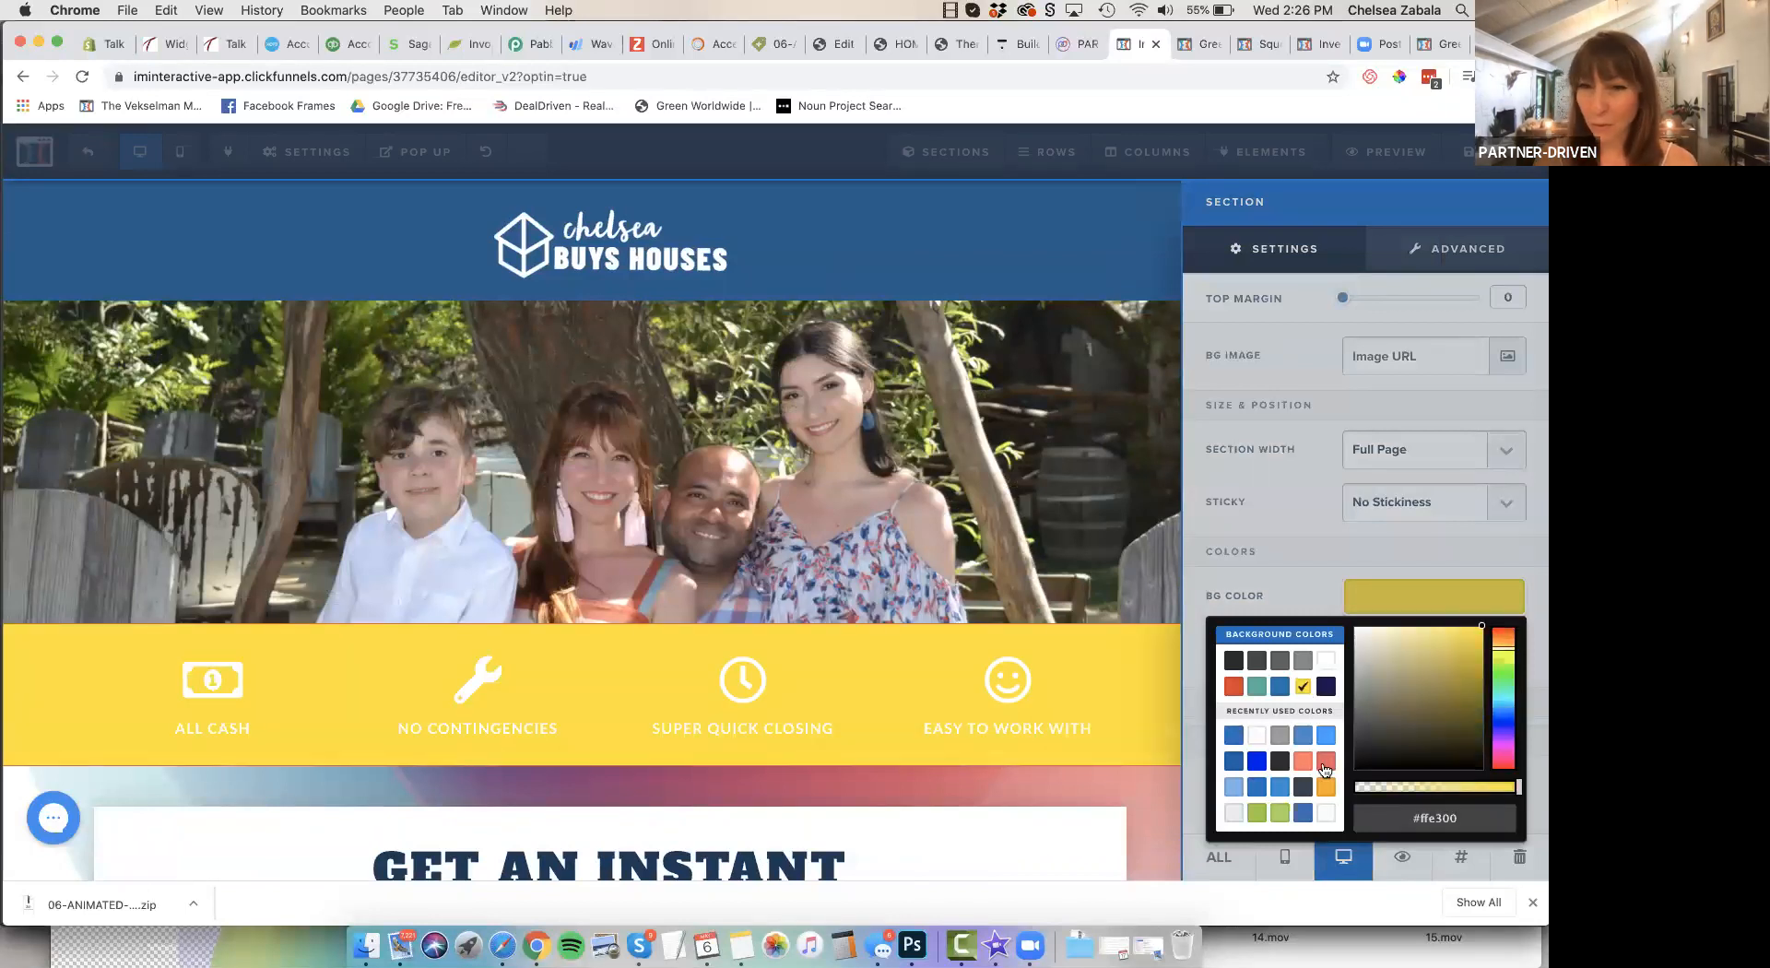
click(1232, 687)
click(1232, 687)
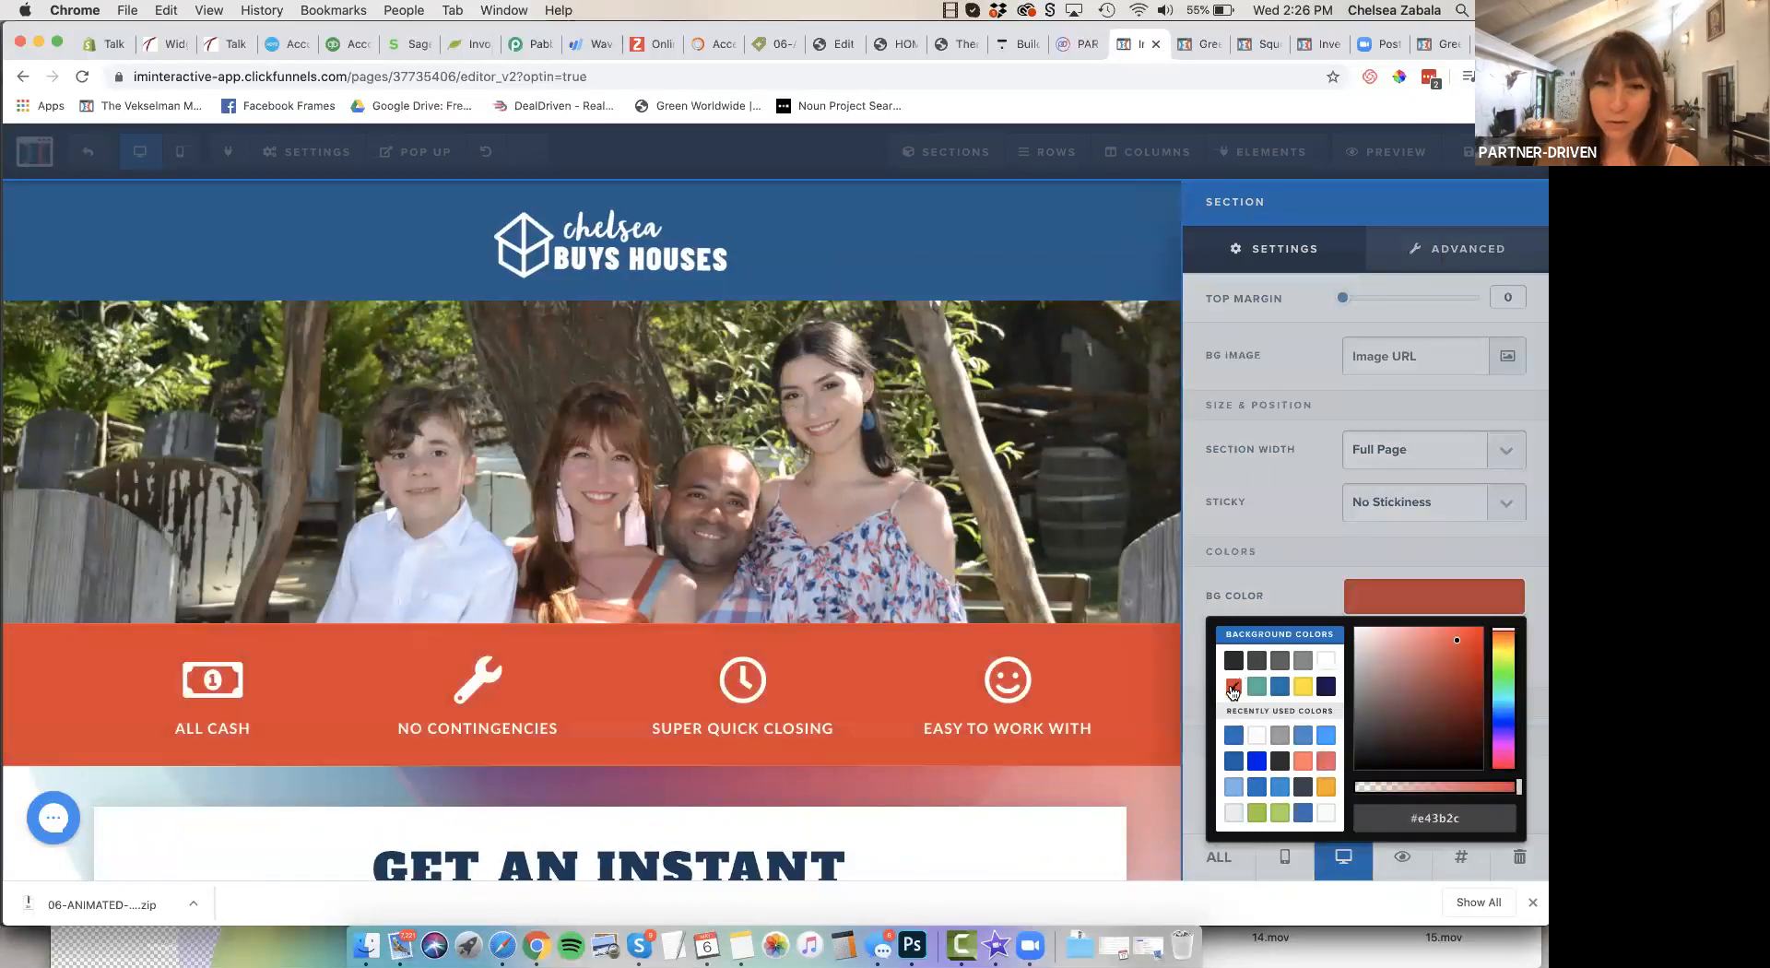
click(1326, 736)
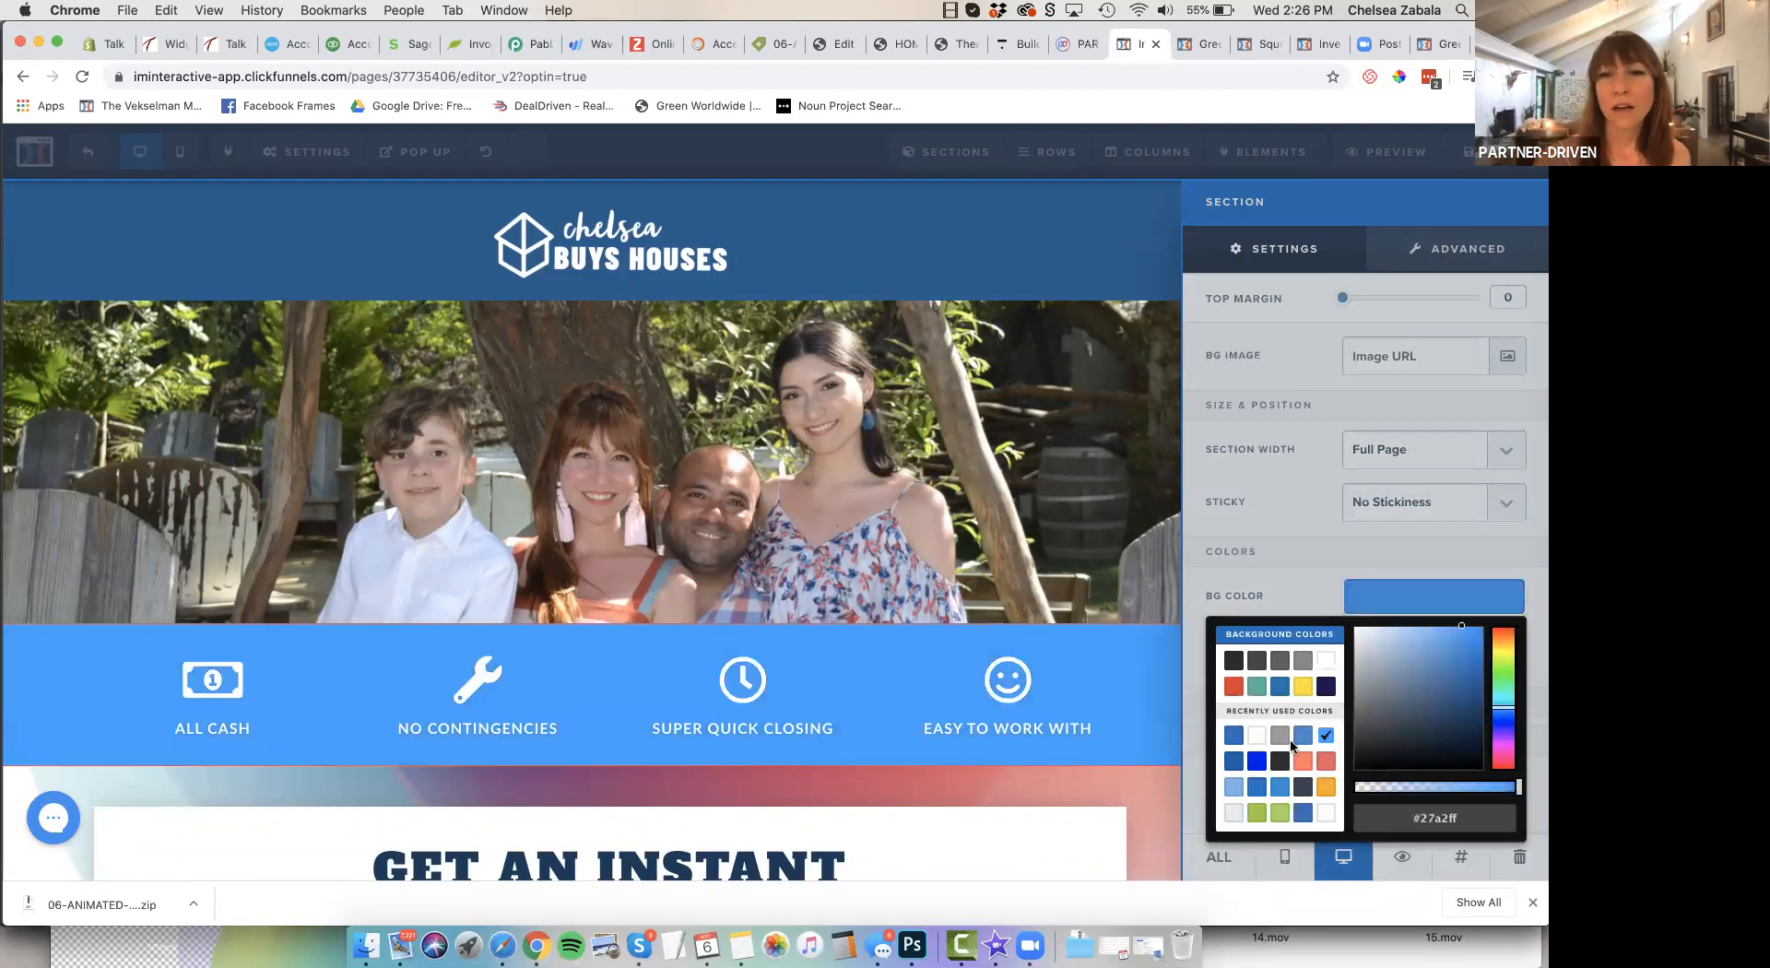
click(1236, 739)
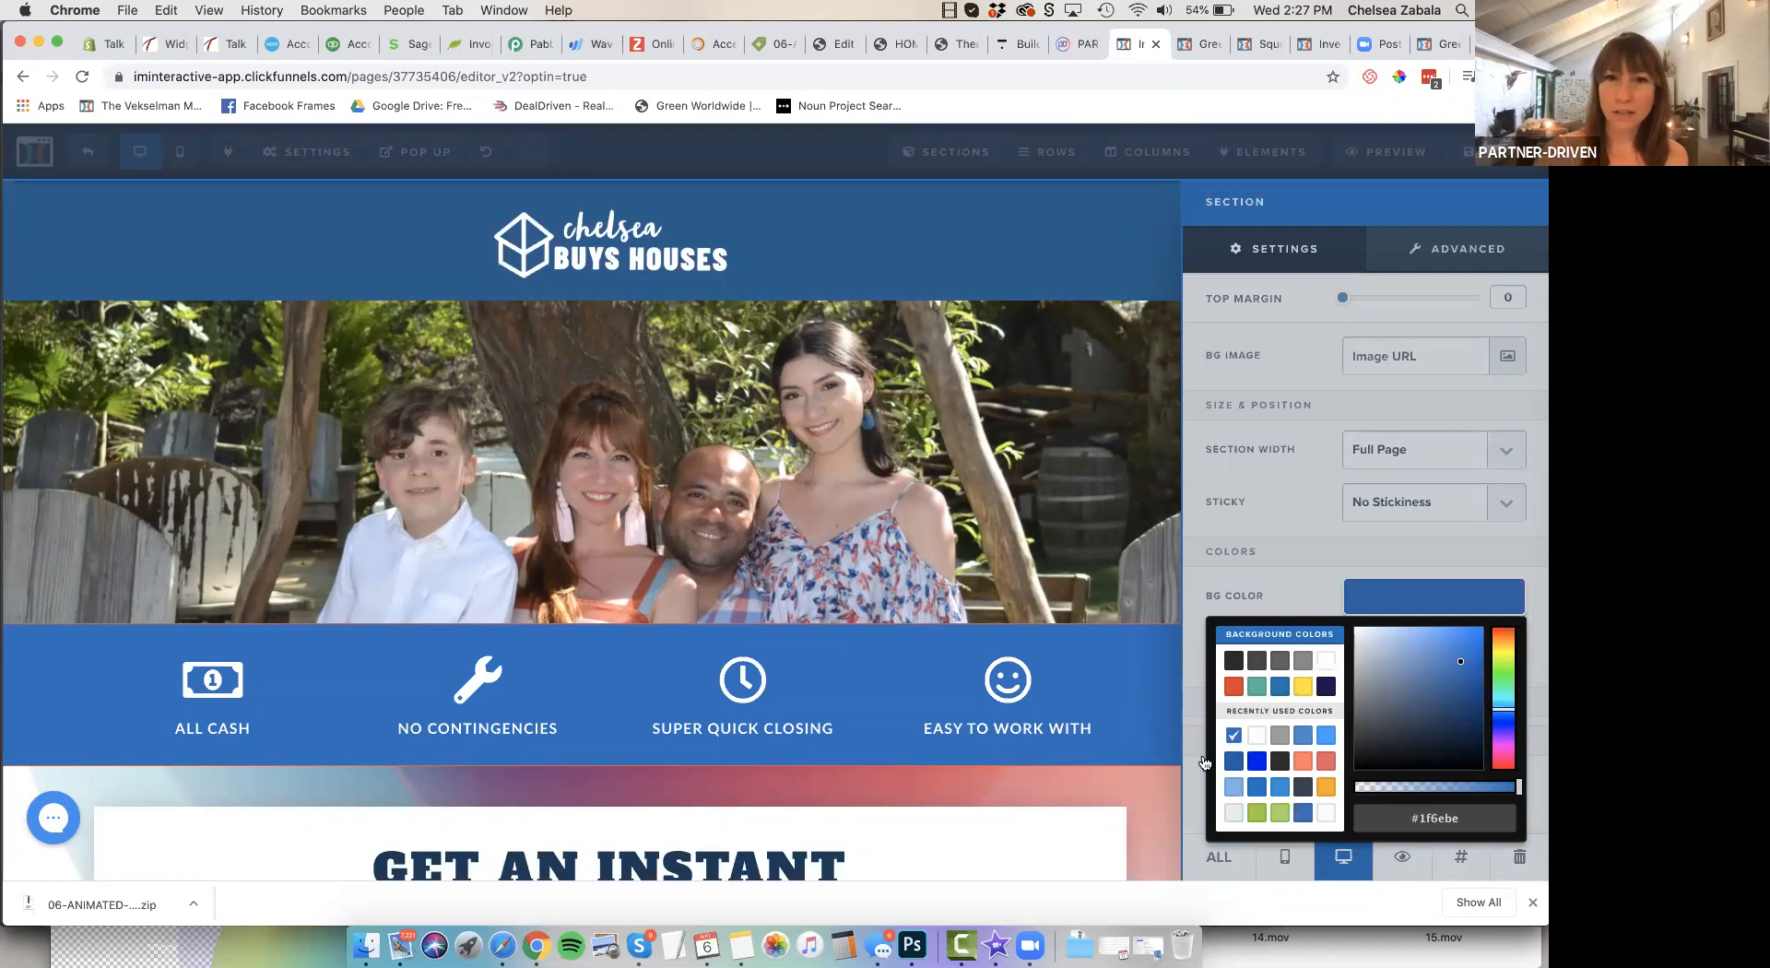
click(855, 380)
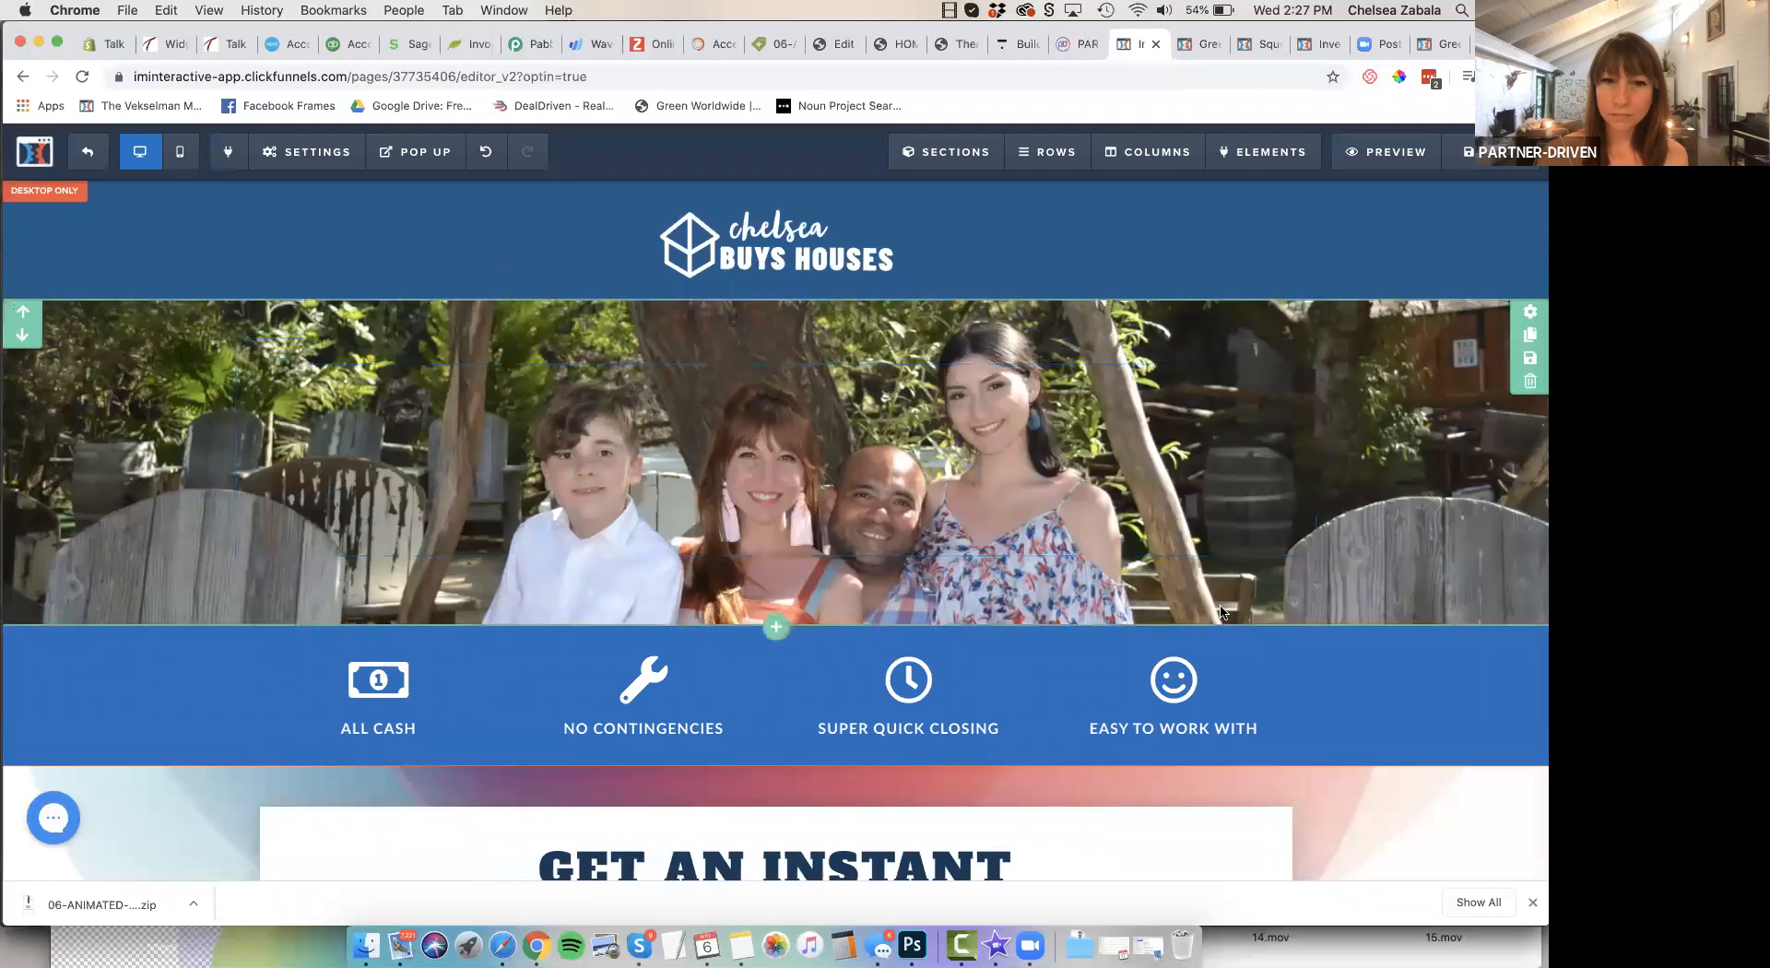
Change the sub-headline under "GET AN INSTANT CASH OFFER" to read "on your home"
scroll(1221, 610, down, 5)
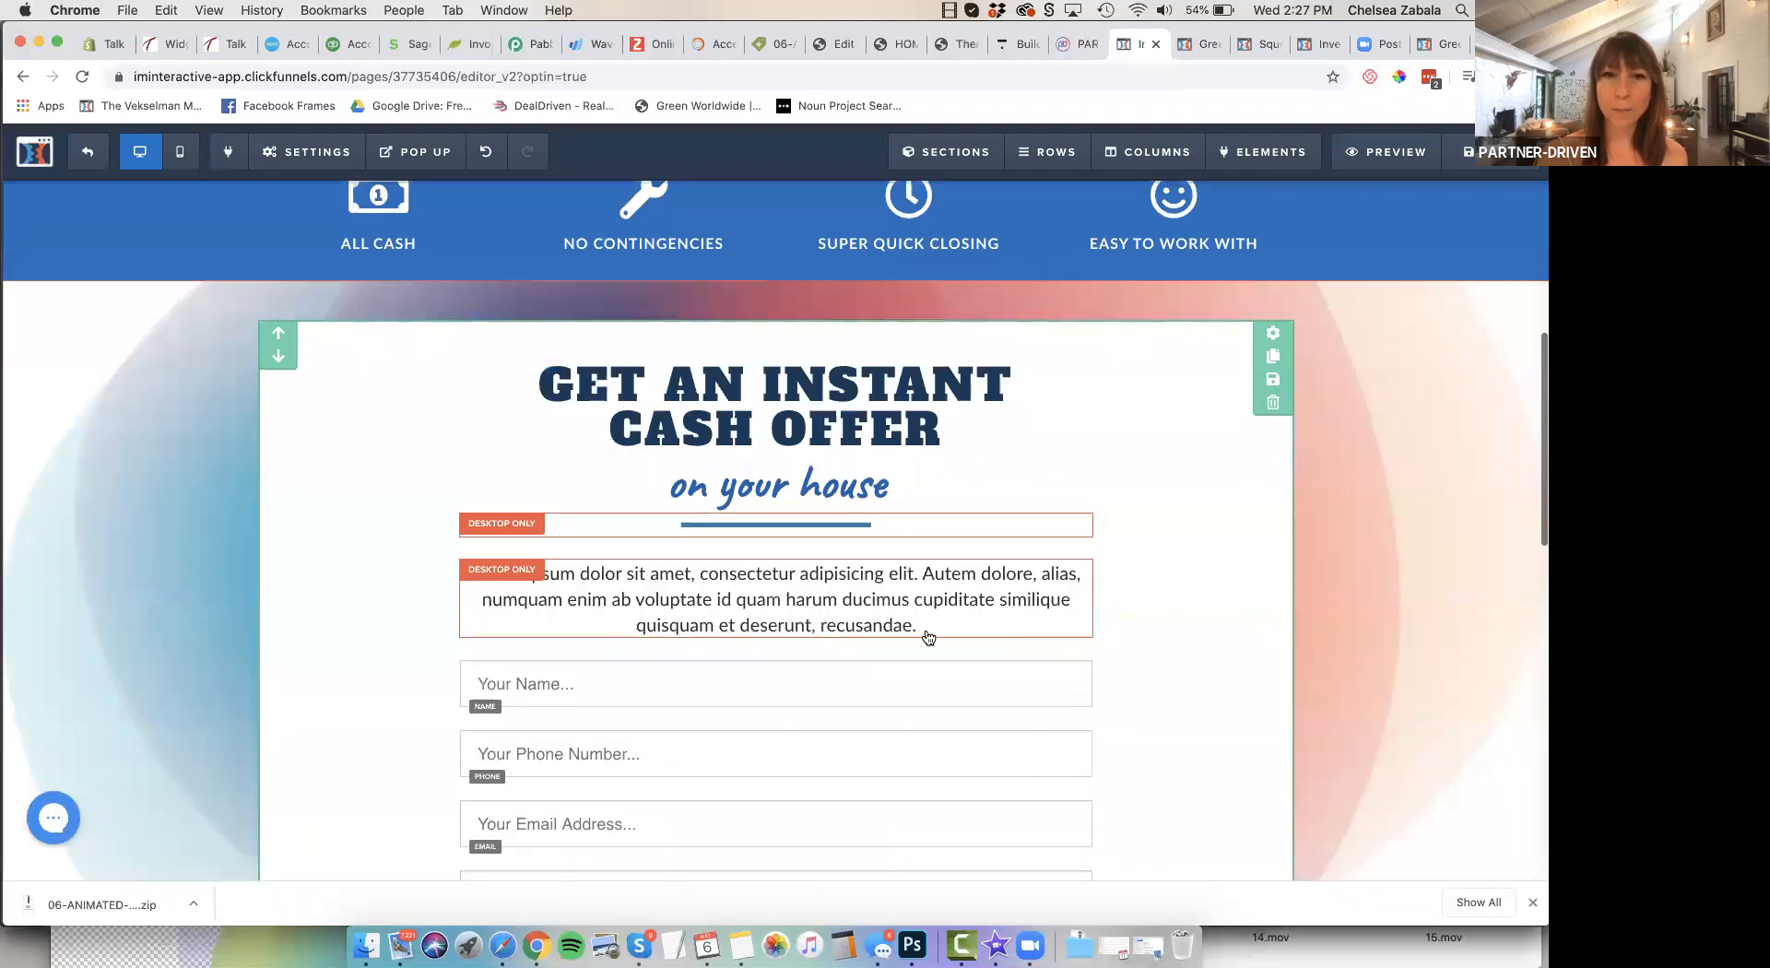
click(839, 472)
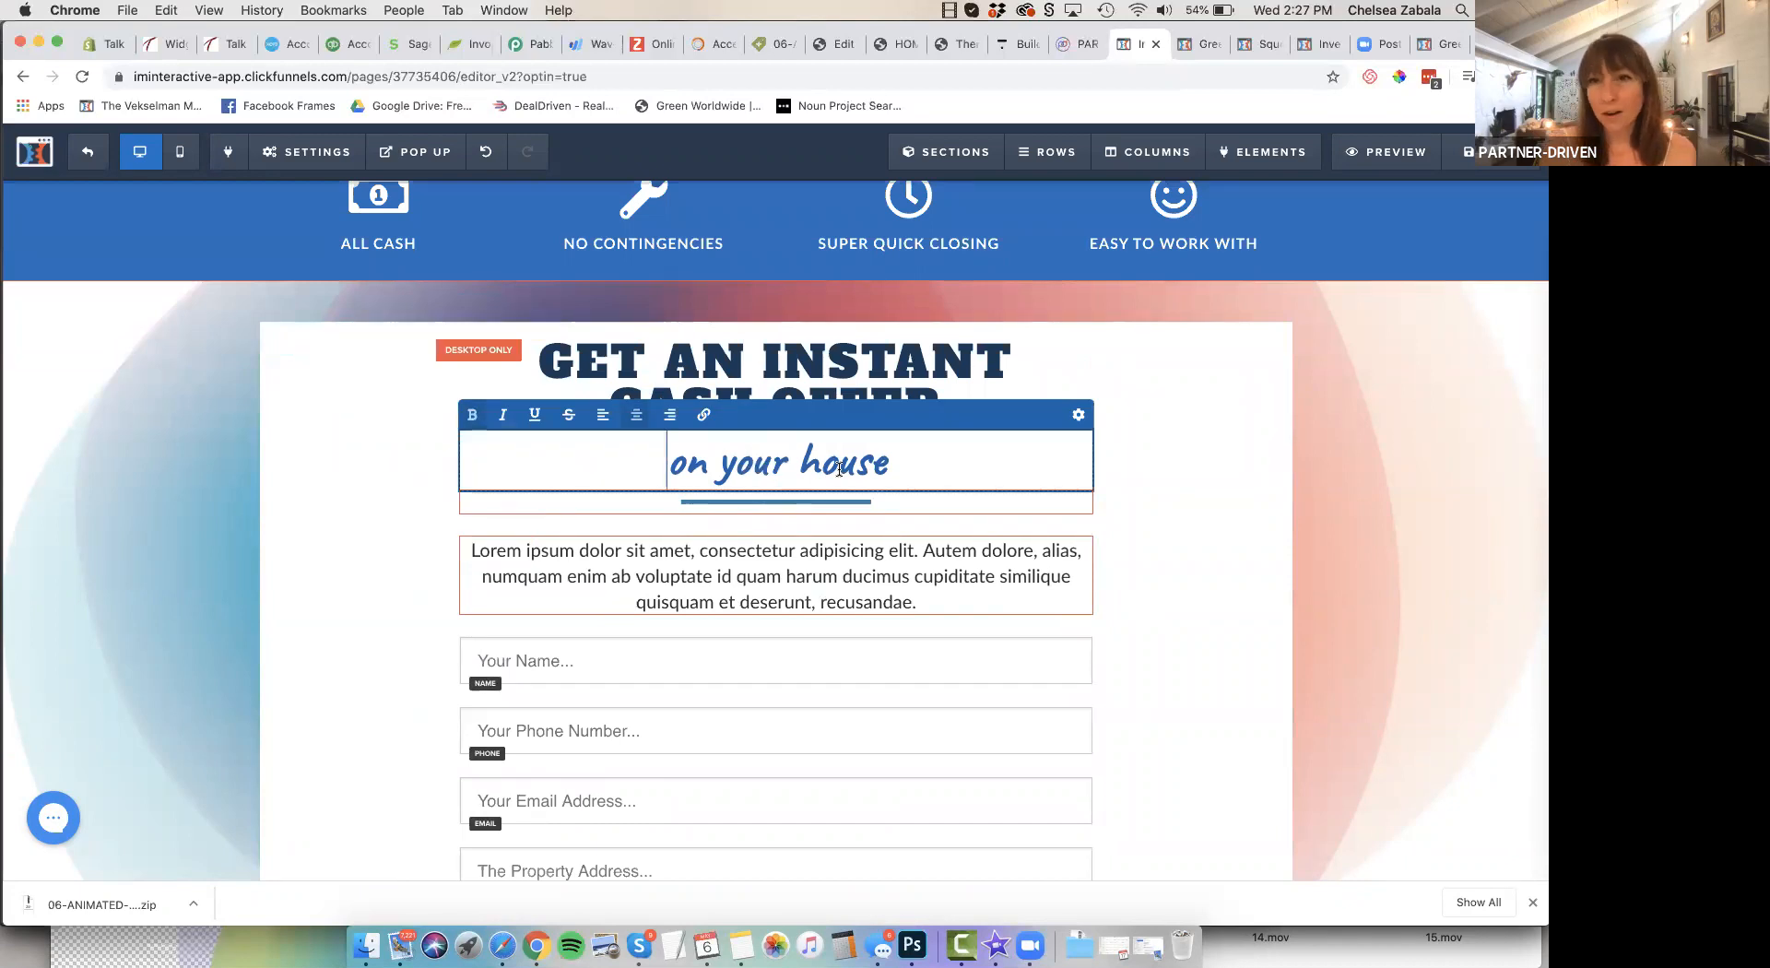
click(885, 468)
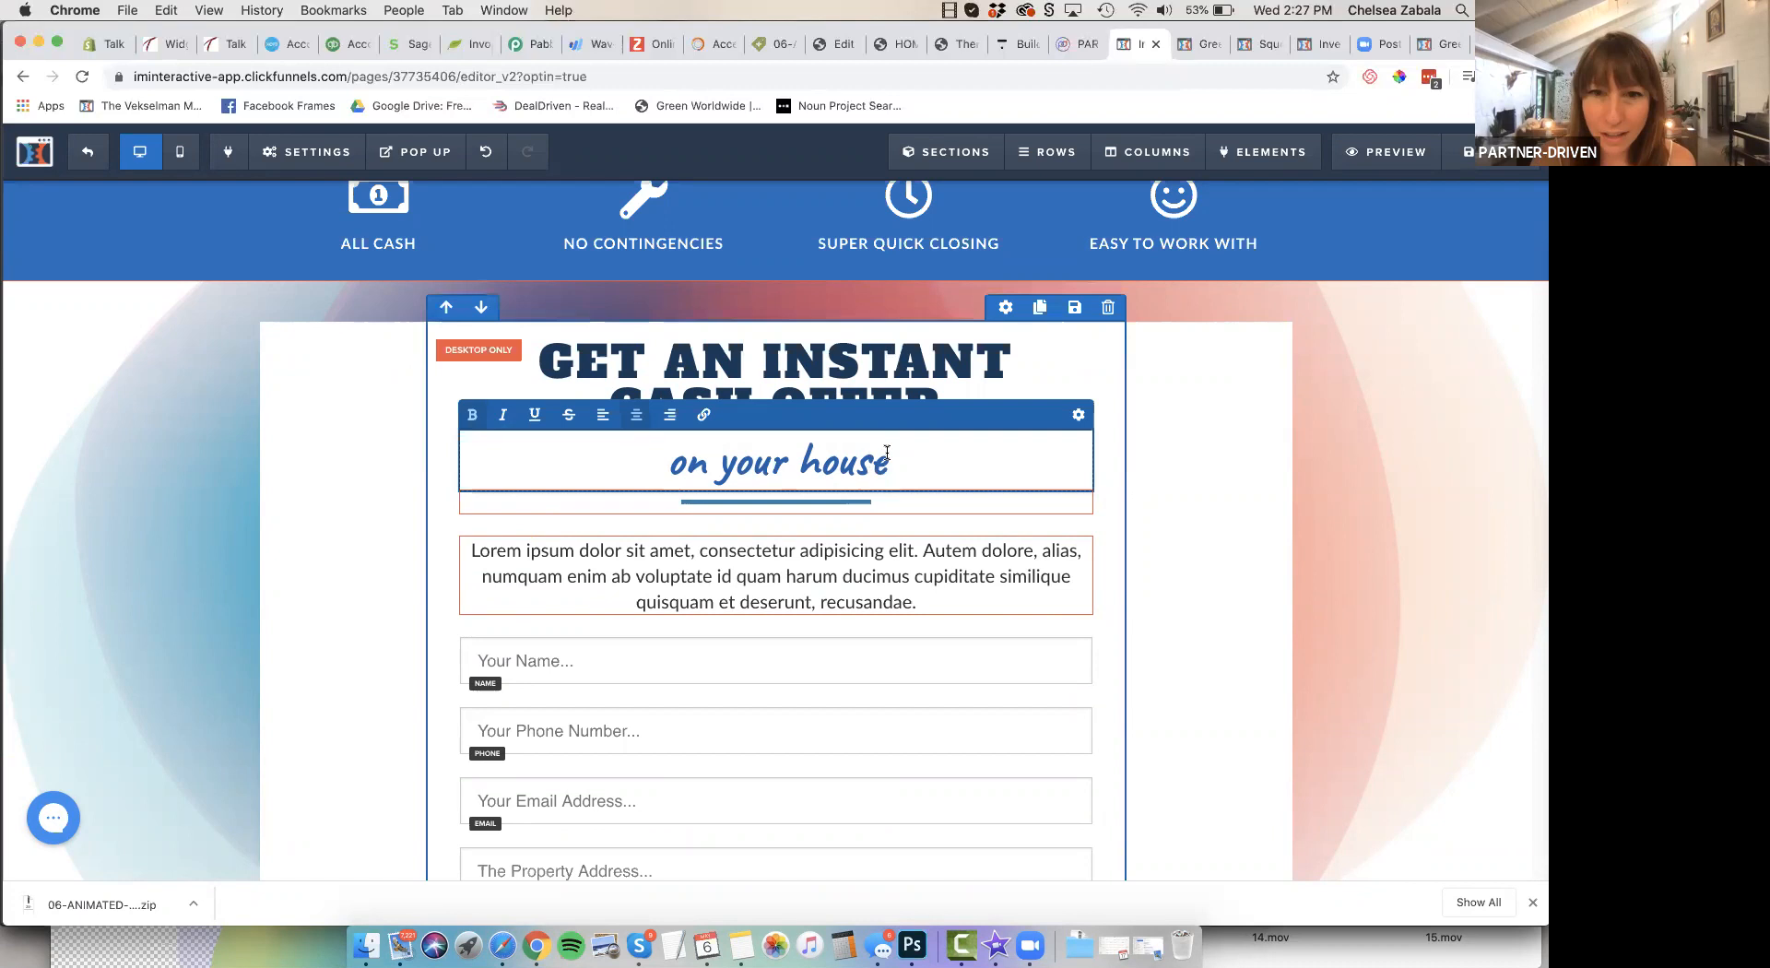
key(BackSpace)
key(BackSpace)
key(BackSpace)
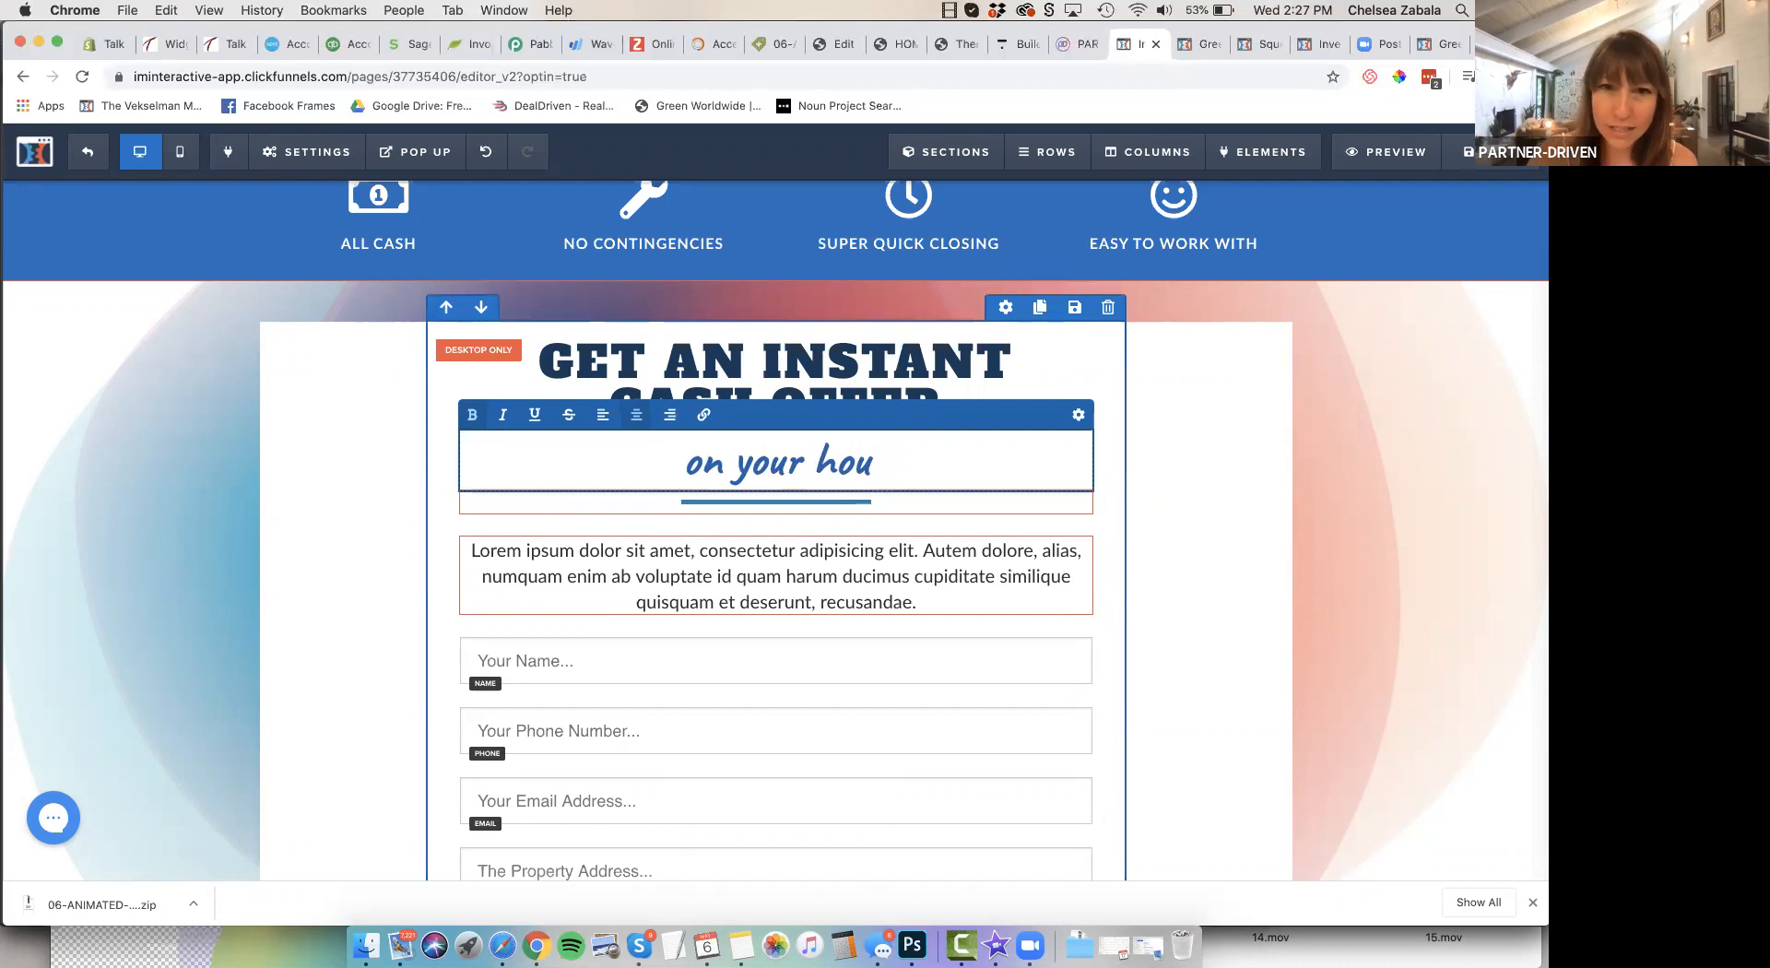
text(me)
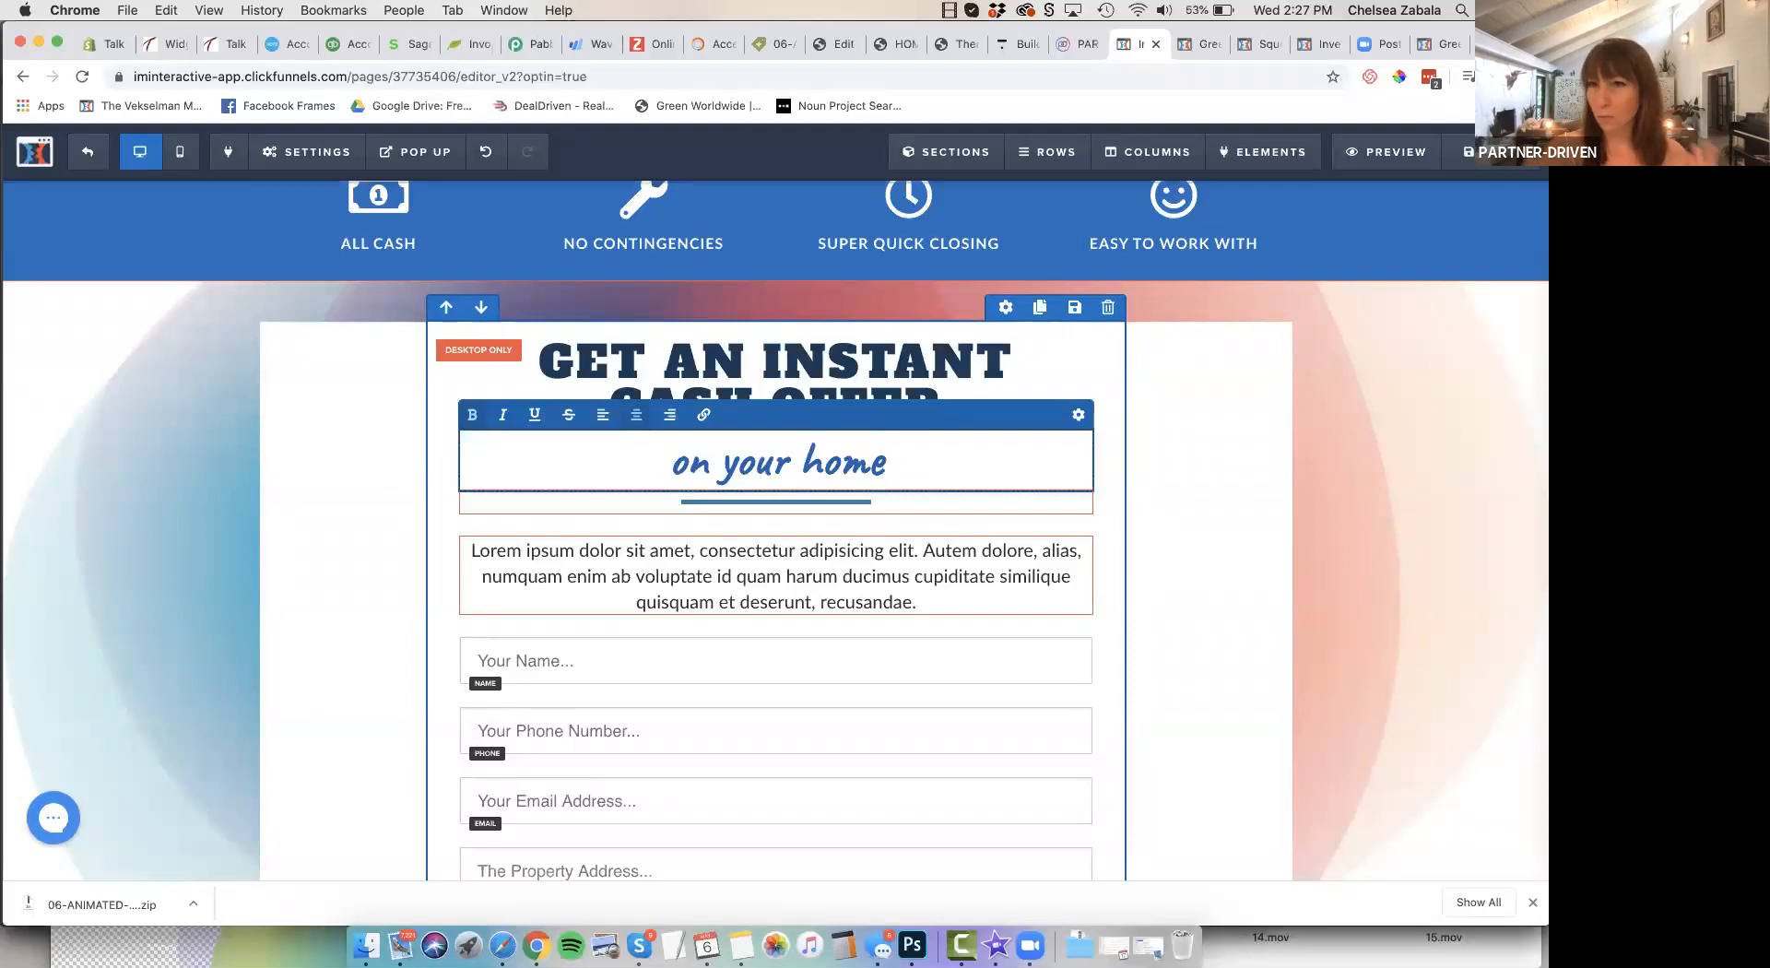
Select the entire placeholder paragraph above the form fields, and deselect it without replacing the text
click(965, 595)
click(898, 598)
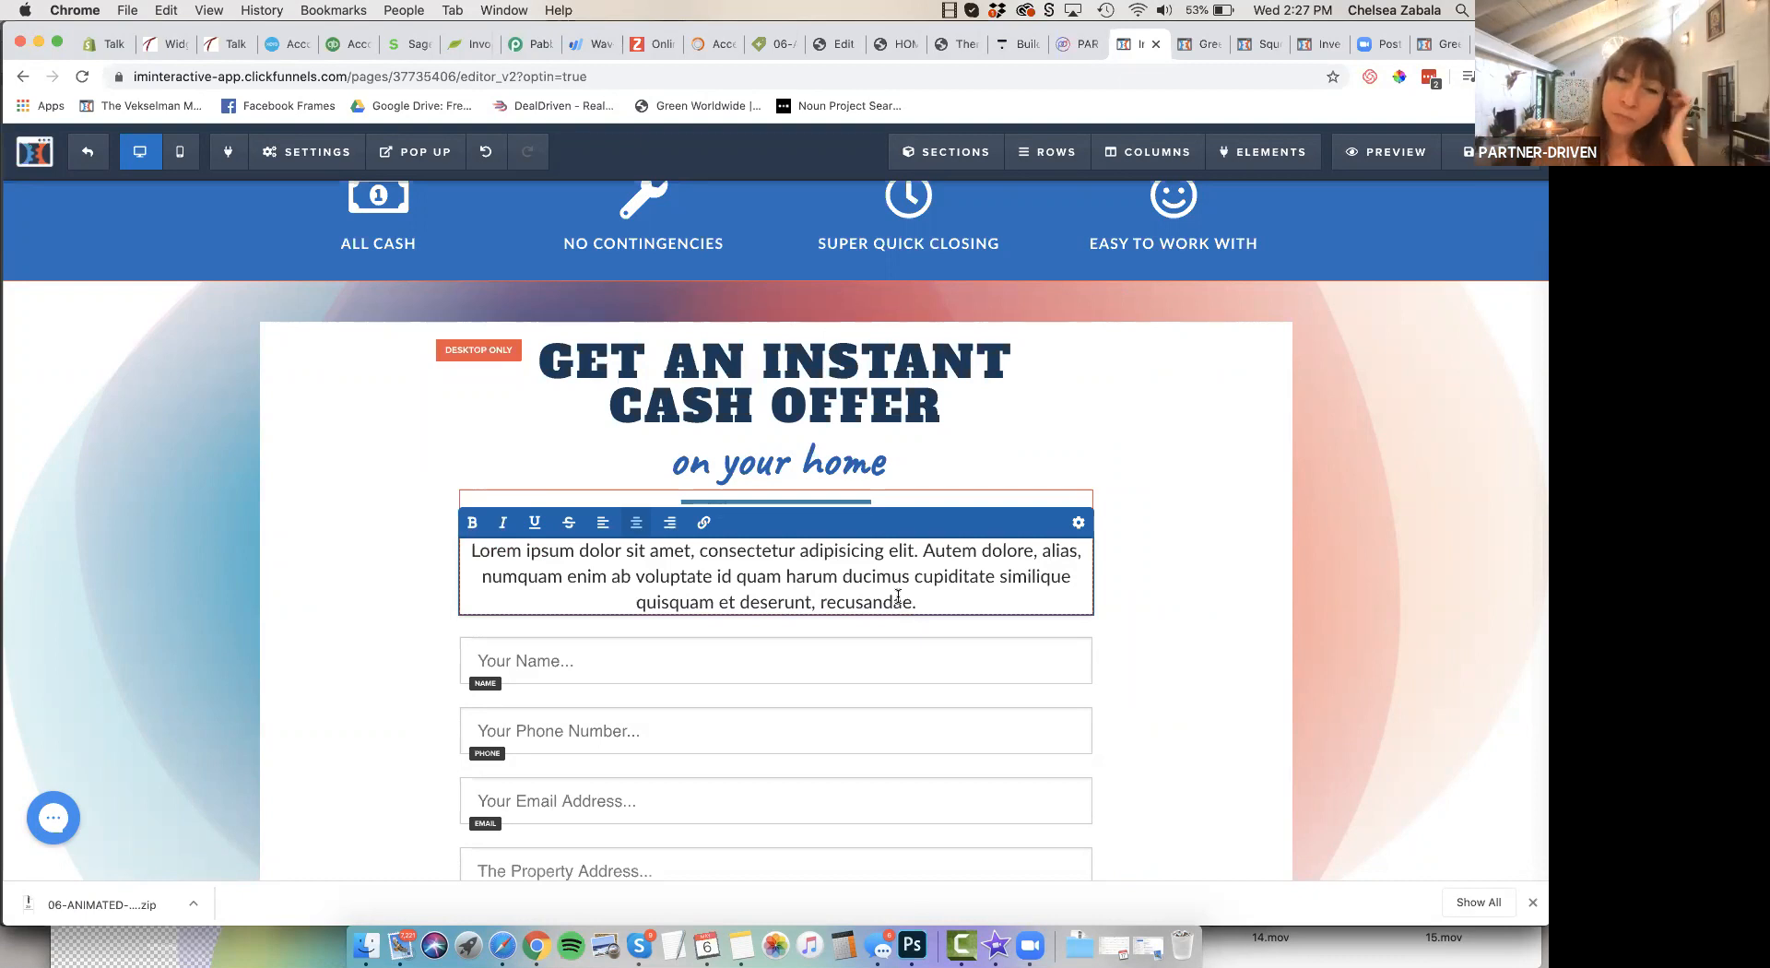
drag(917, 602, 469, 554)
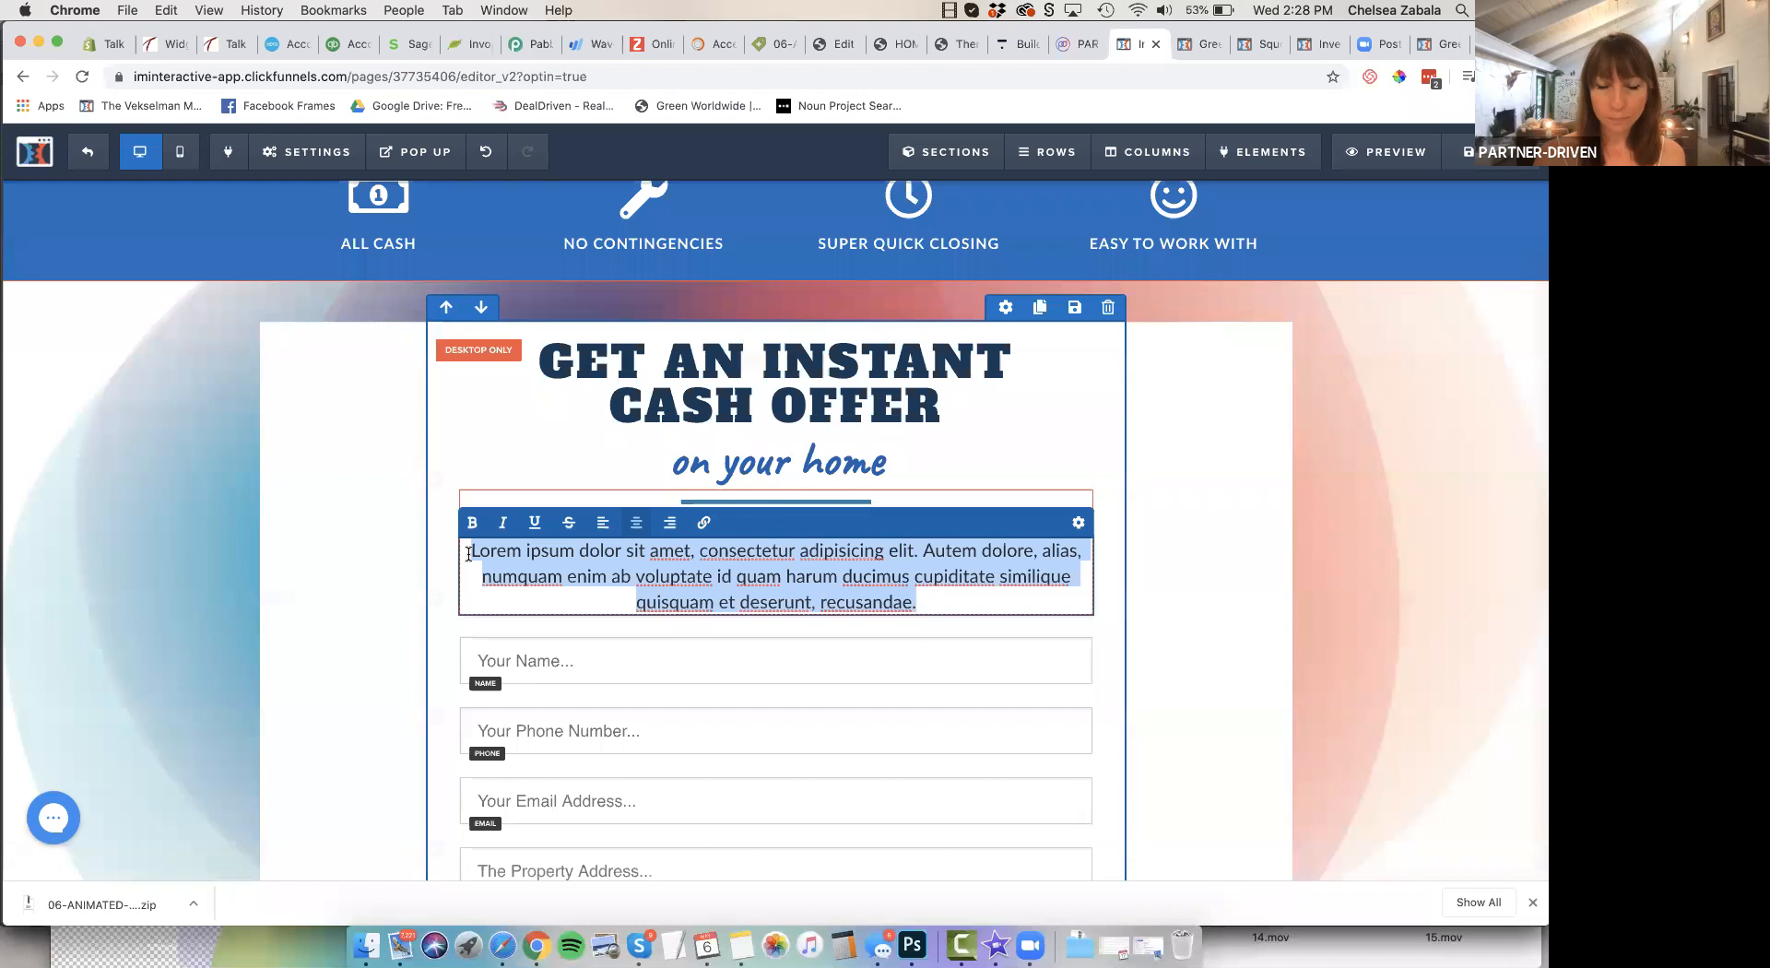
click(1177, 634)
Try coral #ff7664 and translucent white as the "GET YOUR CASH OFFER!" button's text color, and restore solid white
scroll(1060, 738, down, 3)
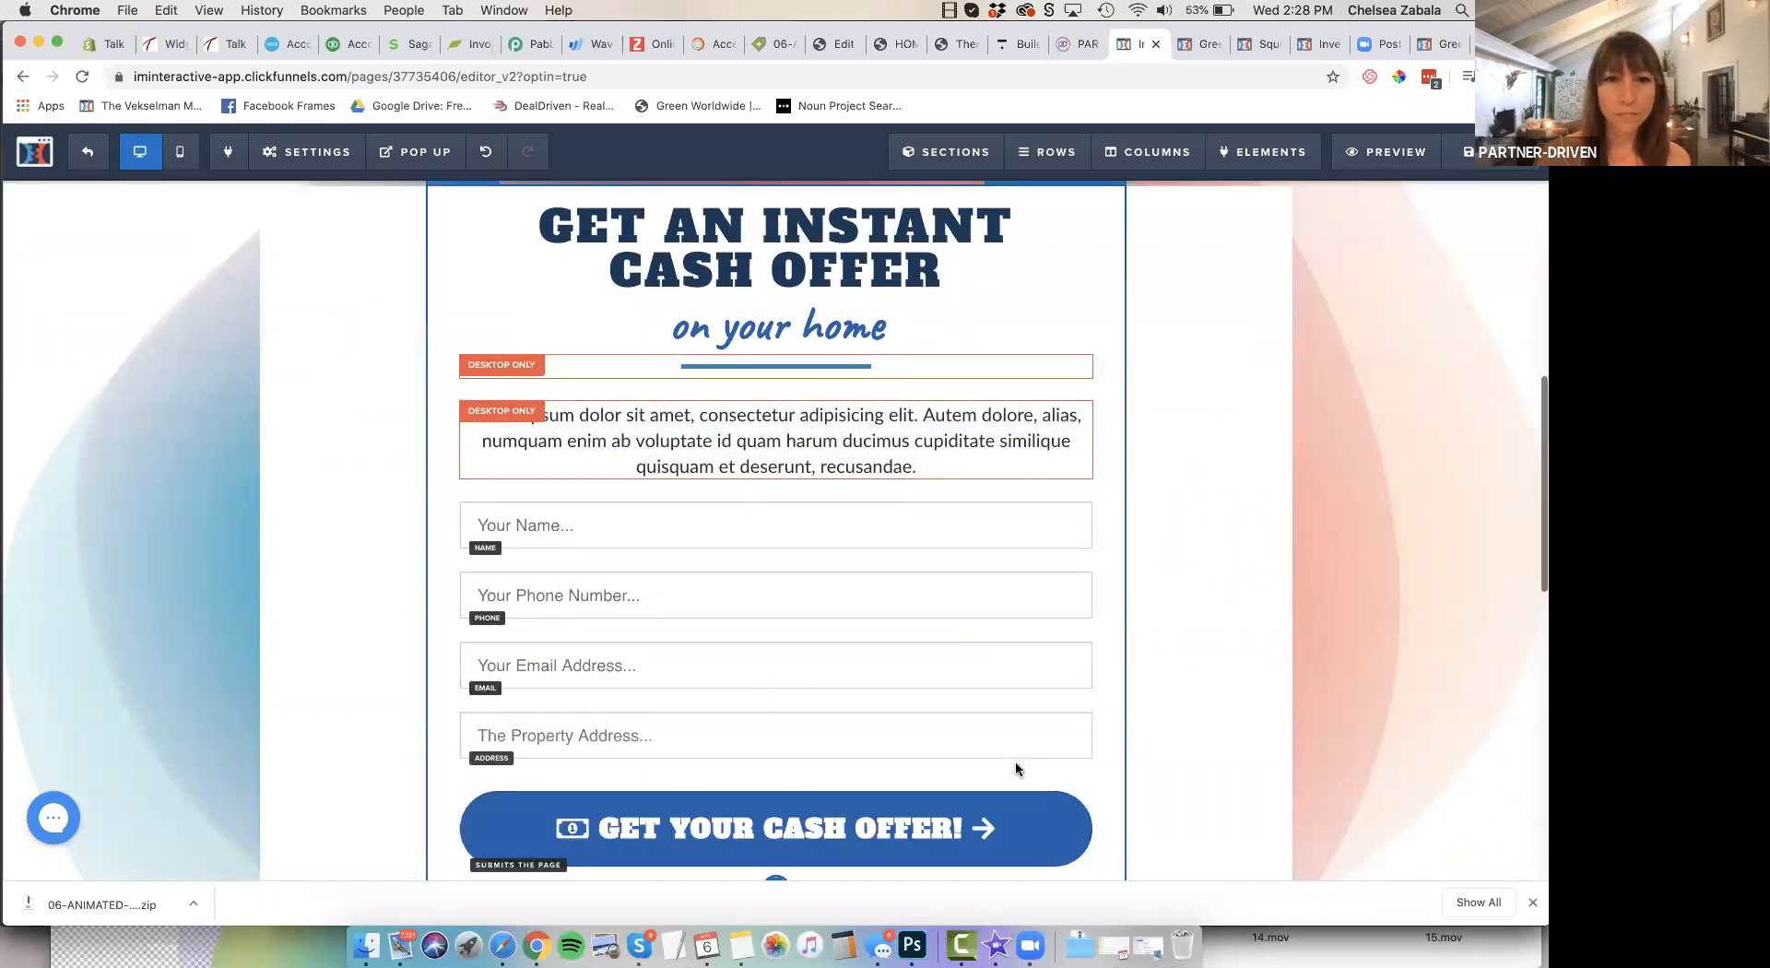
scroll(1015, 763, down, 4)
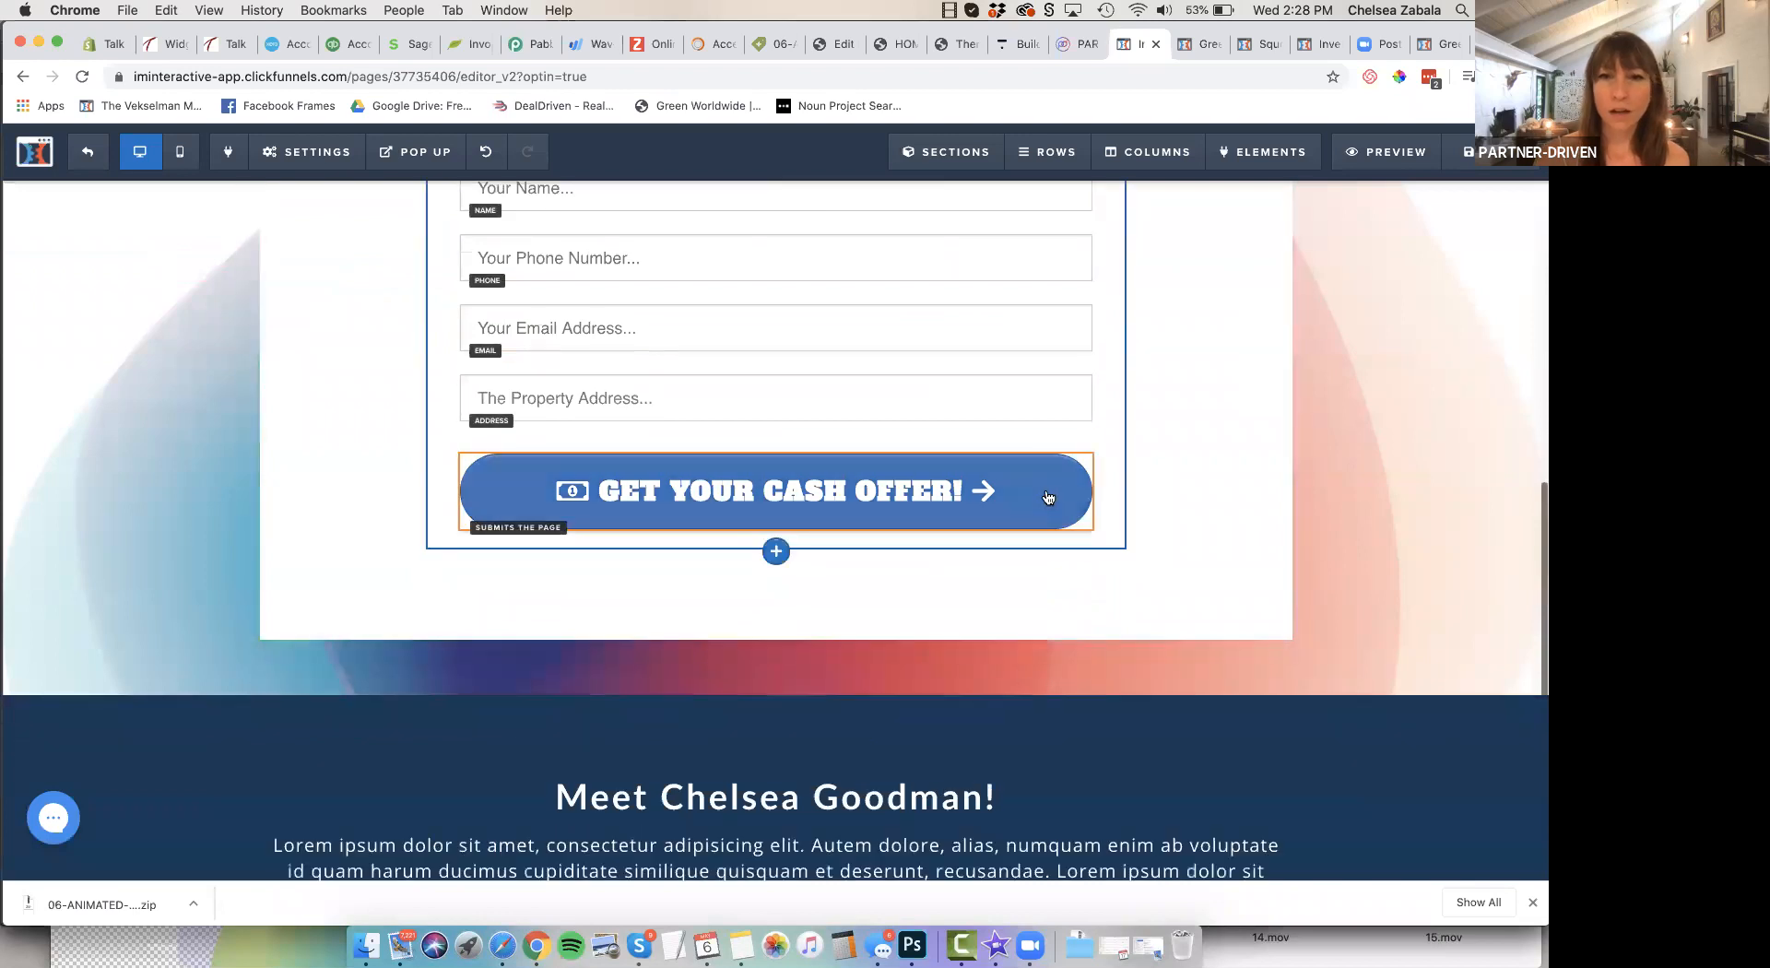
click(1048, 498)
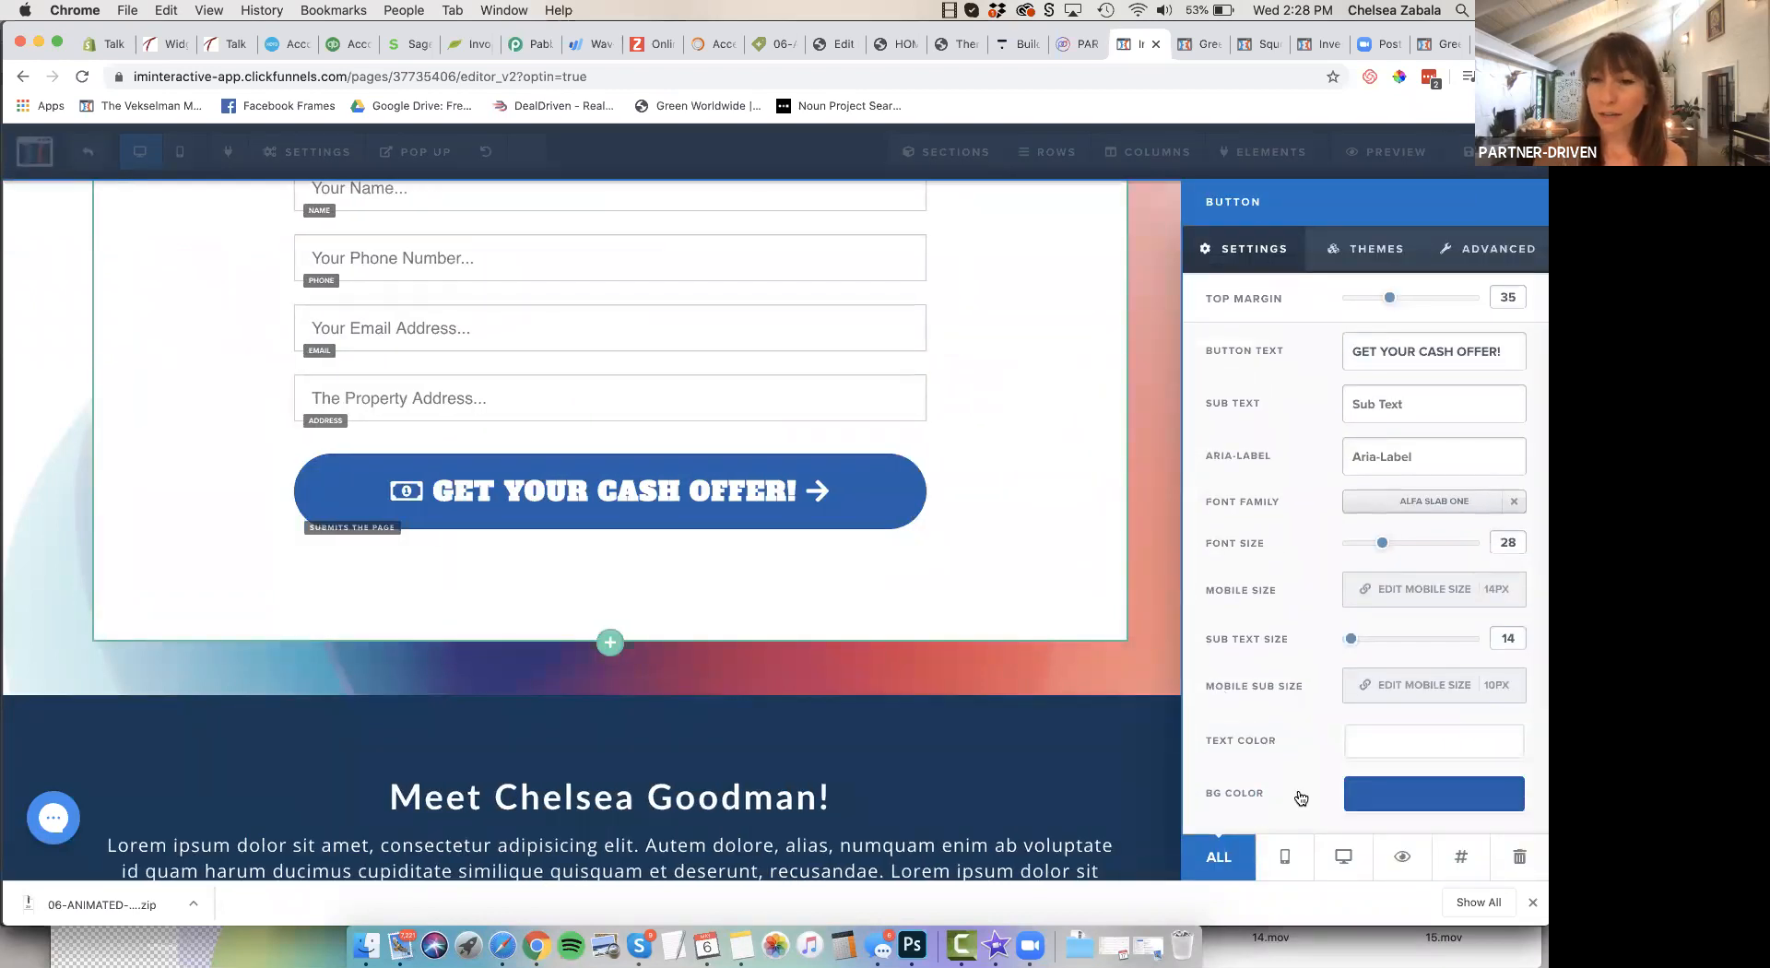
click(1435, 744)
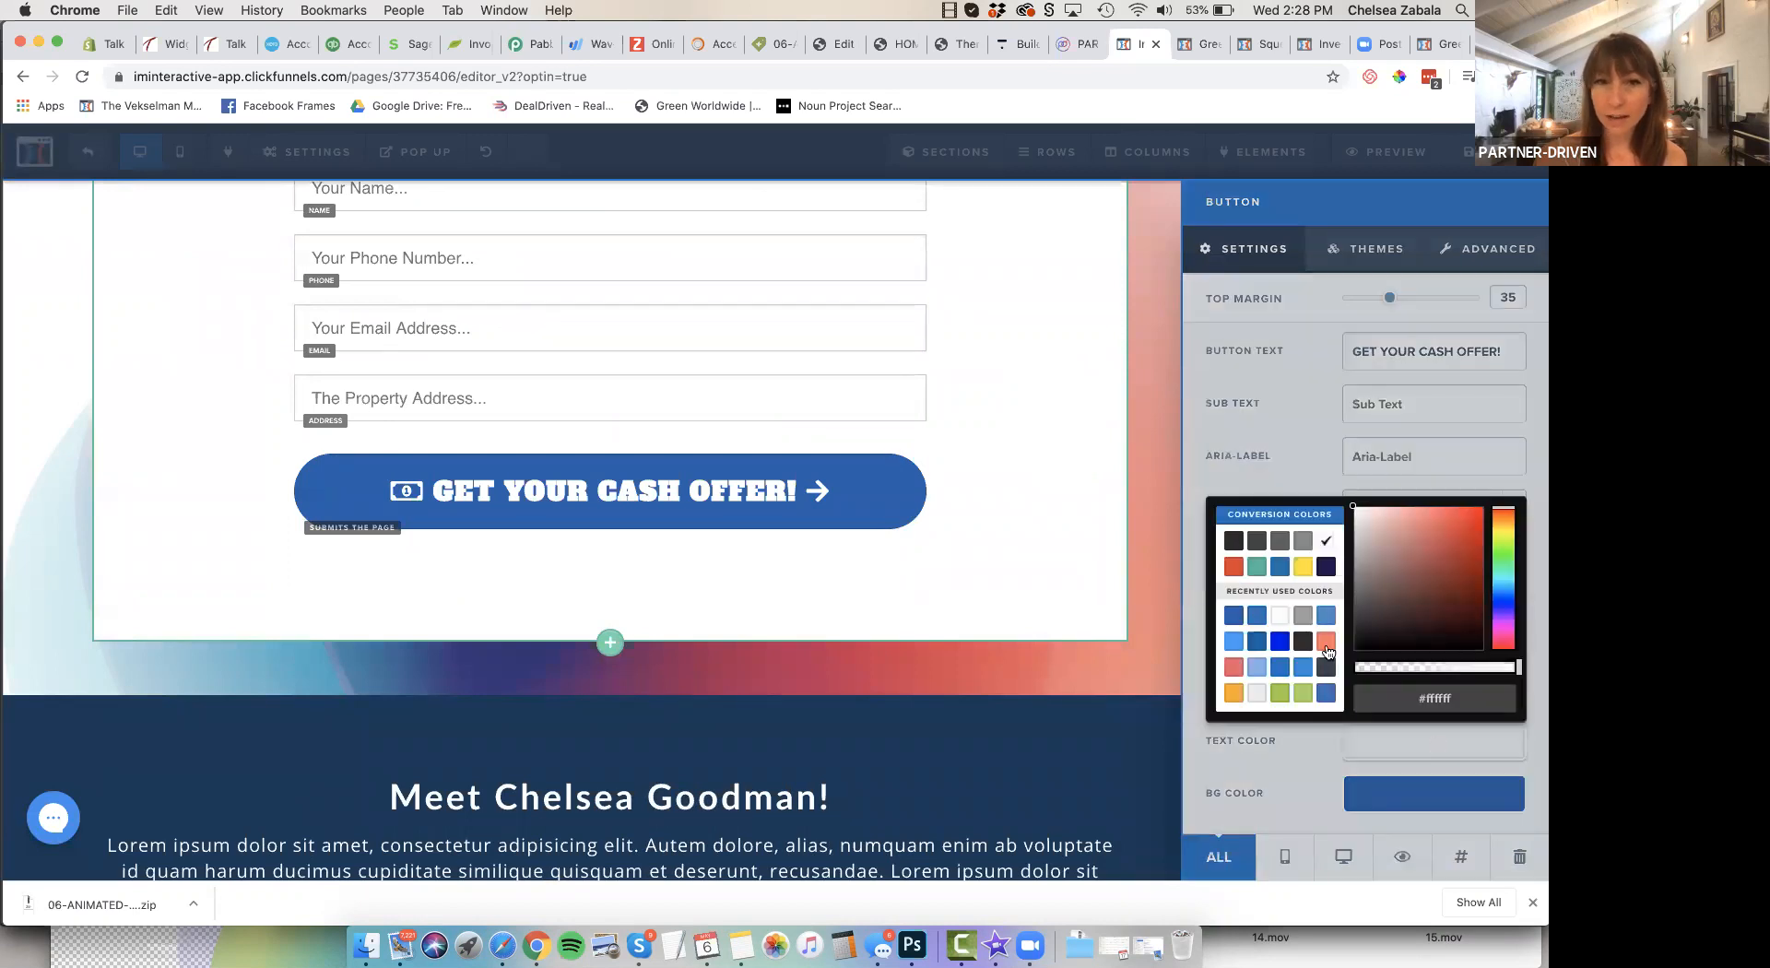
click(1326, 641)
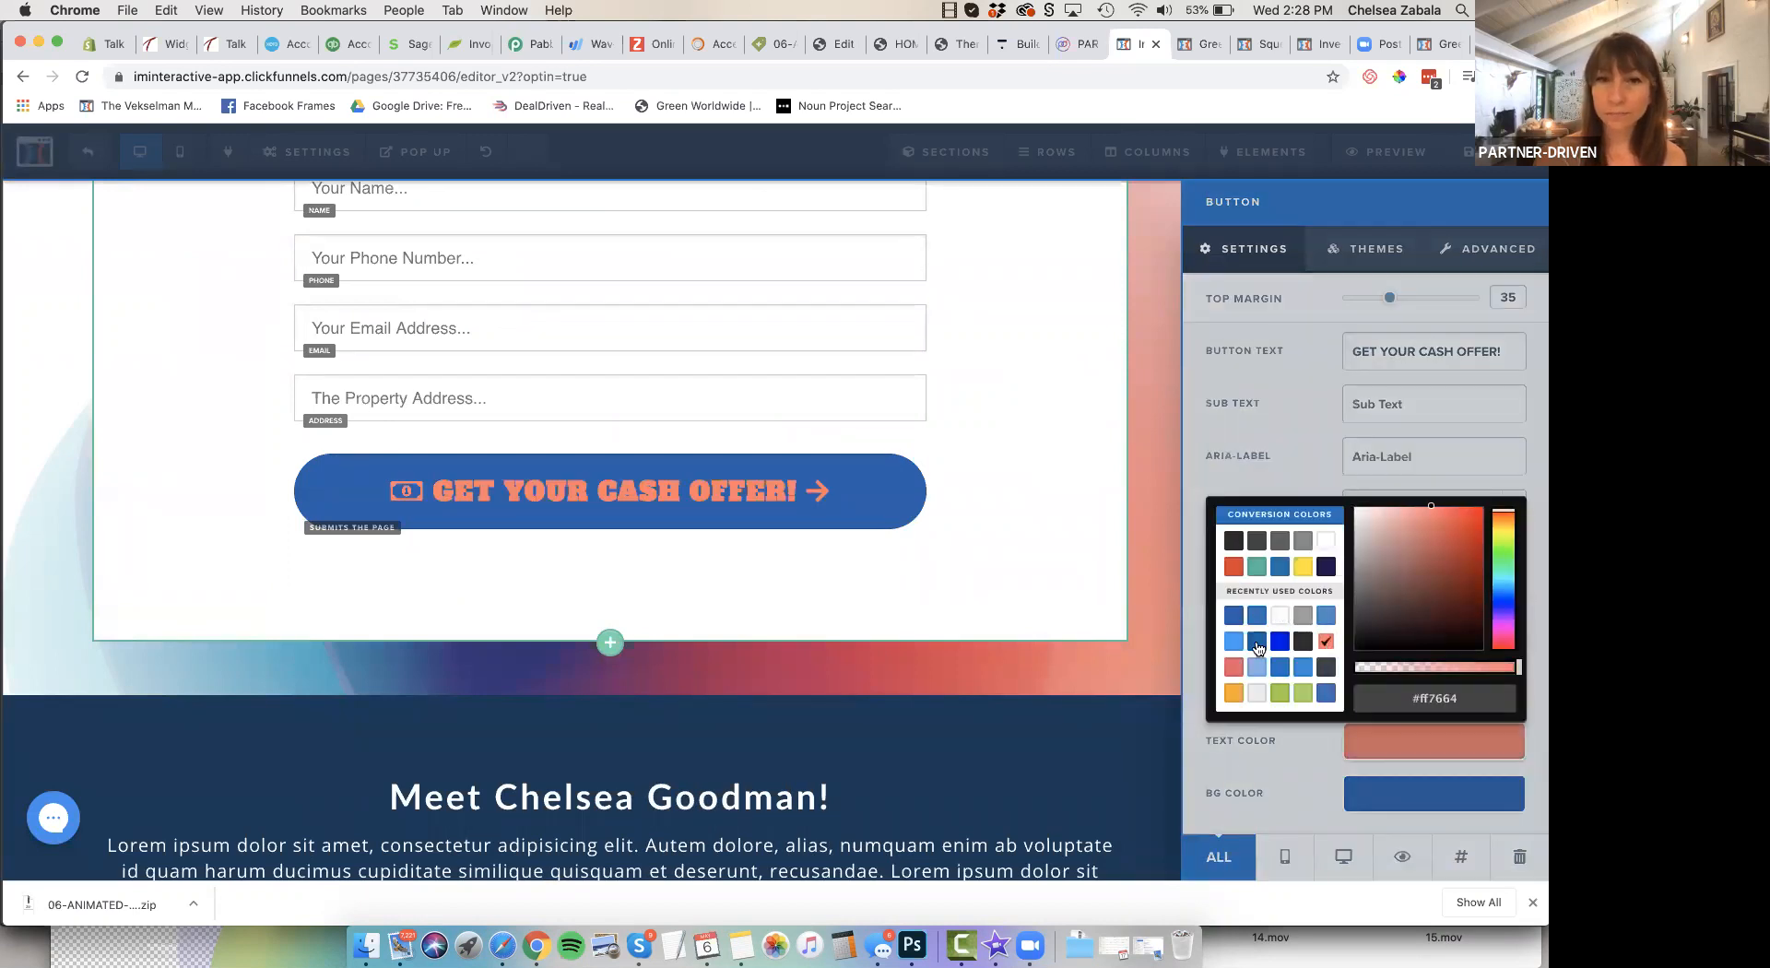
click(1279, 615)
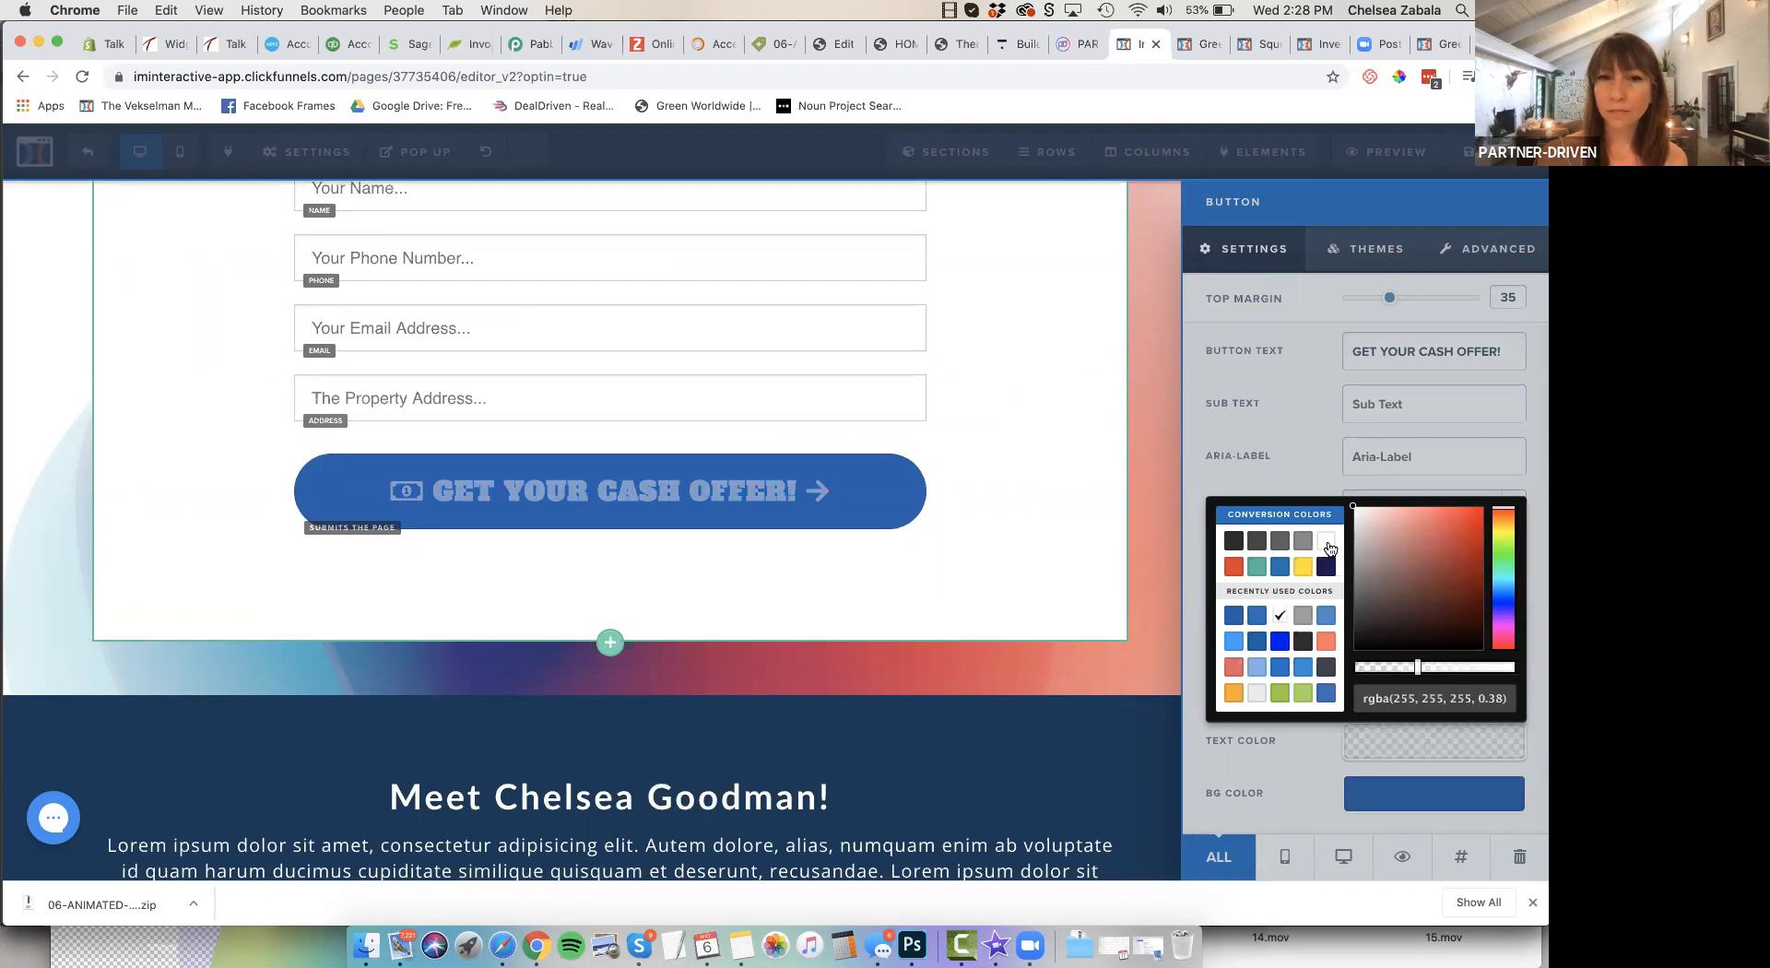
click(1326, 541)
Try green #a3d75b as the "GET YOUR CASH OFFER!" button's background color, and restore the blue #1d60ad
click(1389, 801)
click(1389, 800)
click(1302, 742)
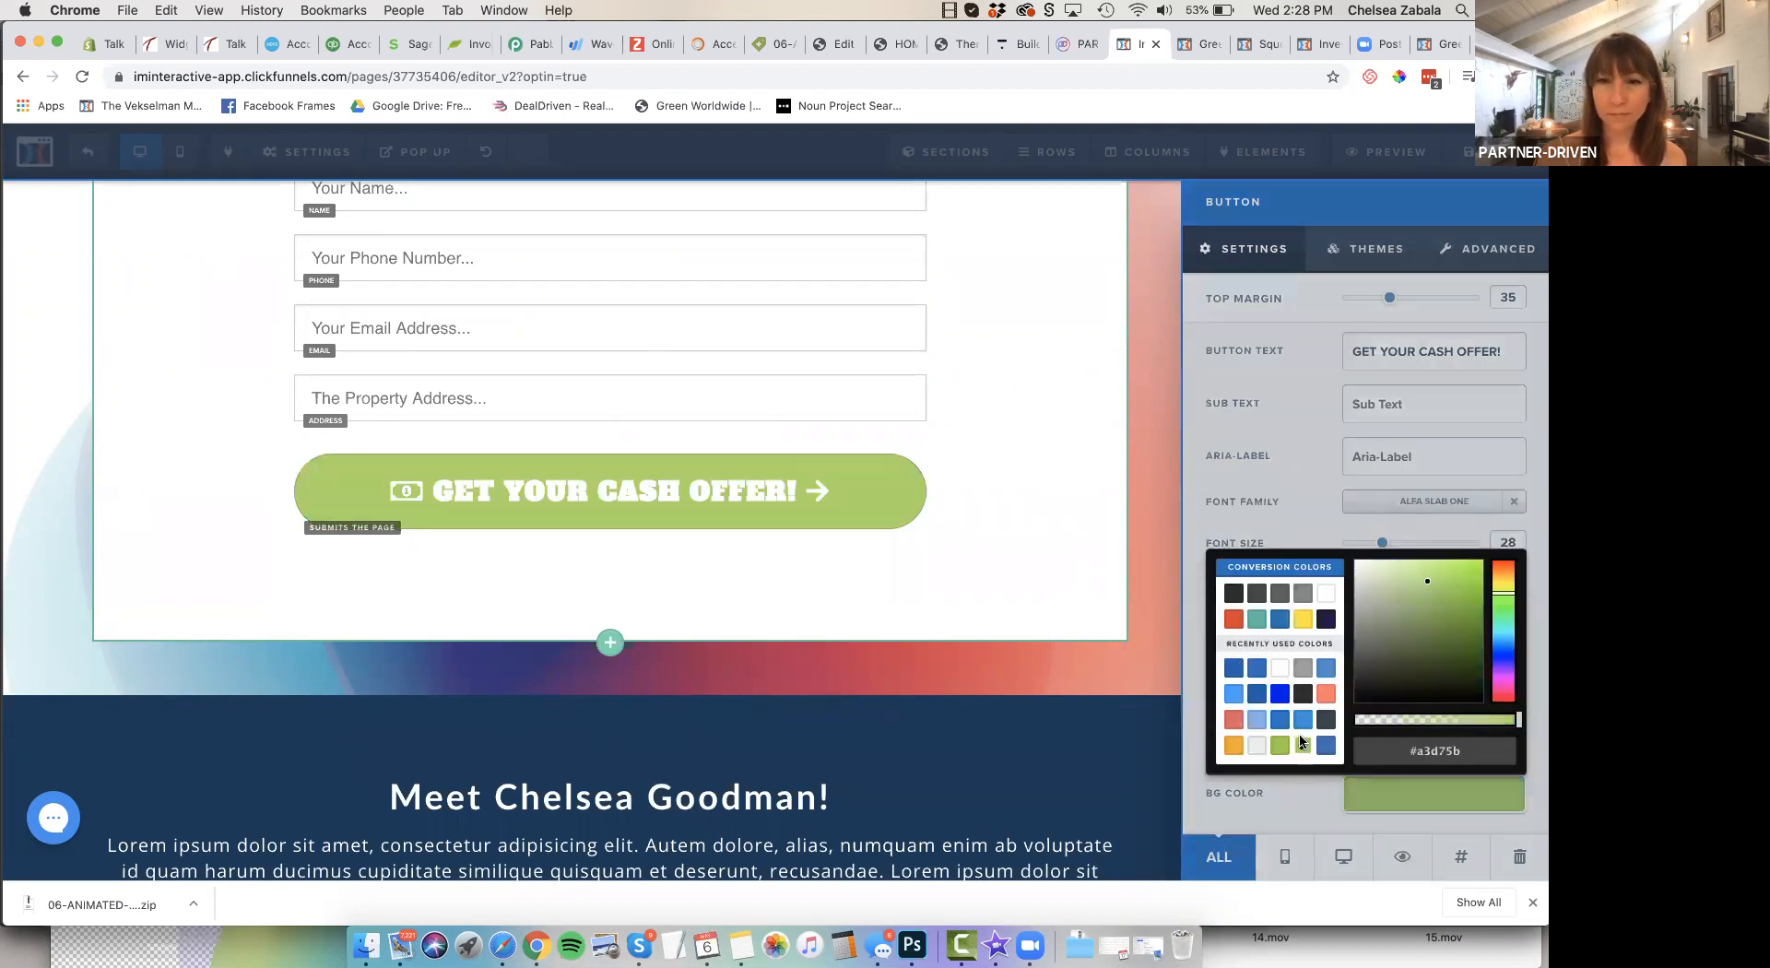
click(1239, 669)
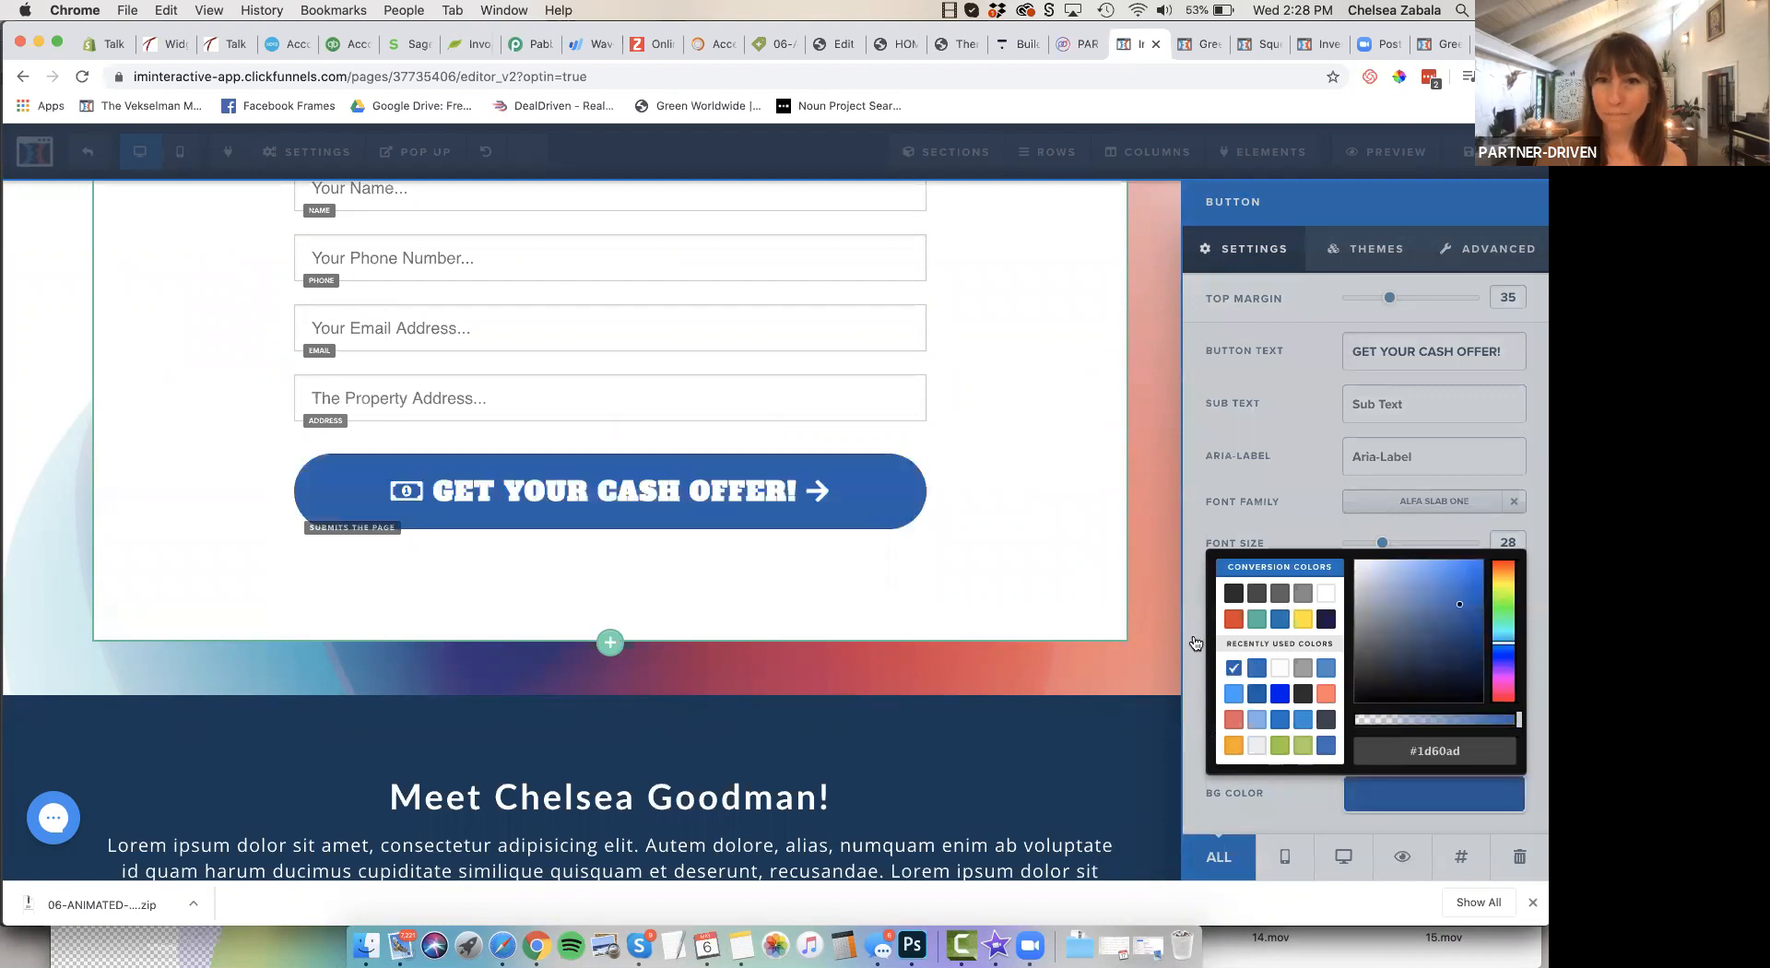
click(1063, 552)
Open the biography paragraph and its "Meet" heading in the dark blue section for text editing
scroll(1063, 551, down, 5)
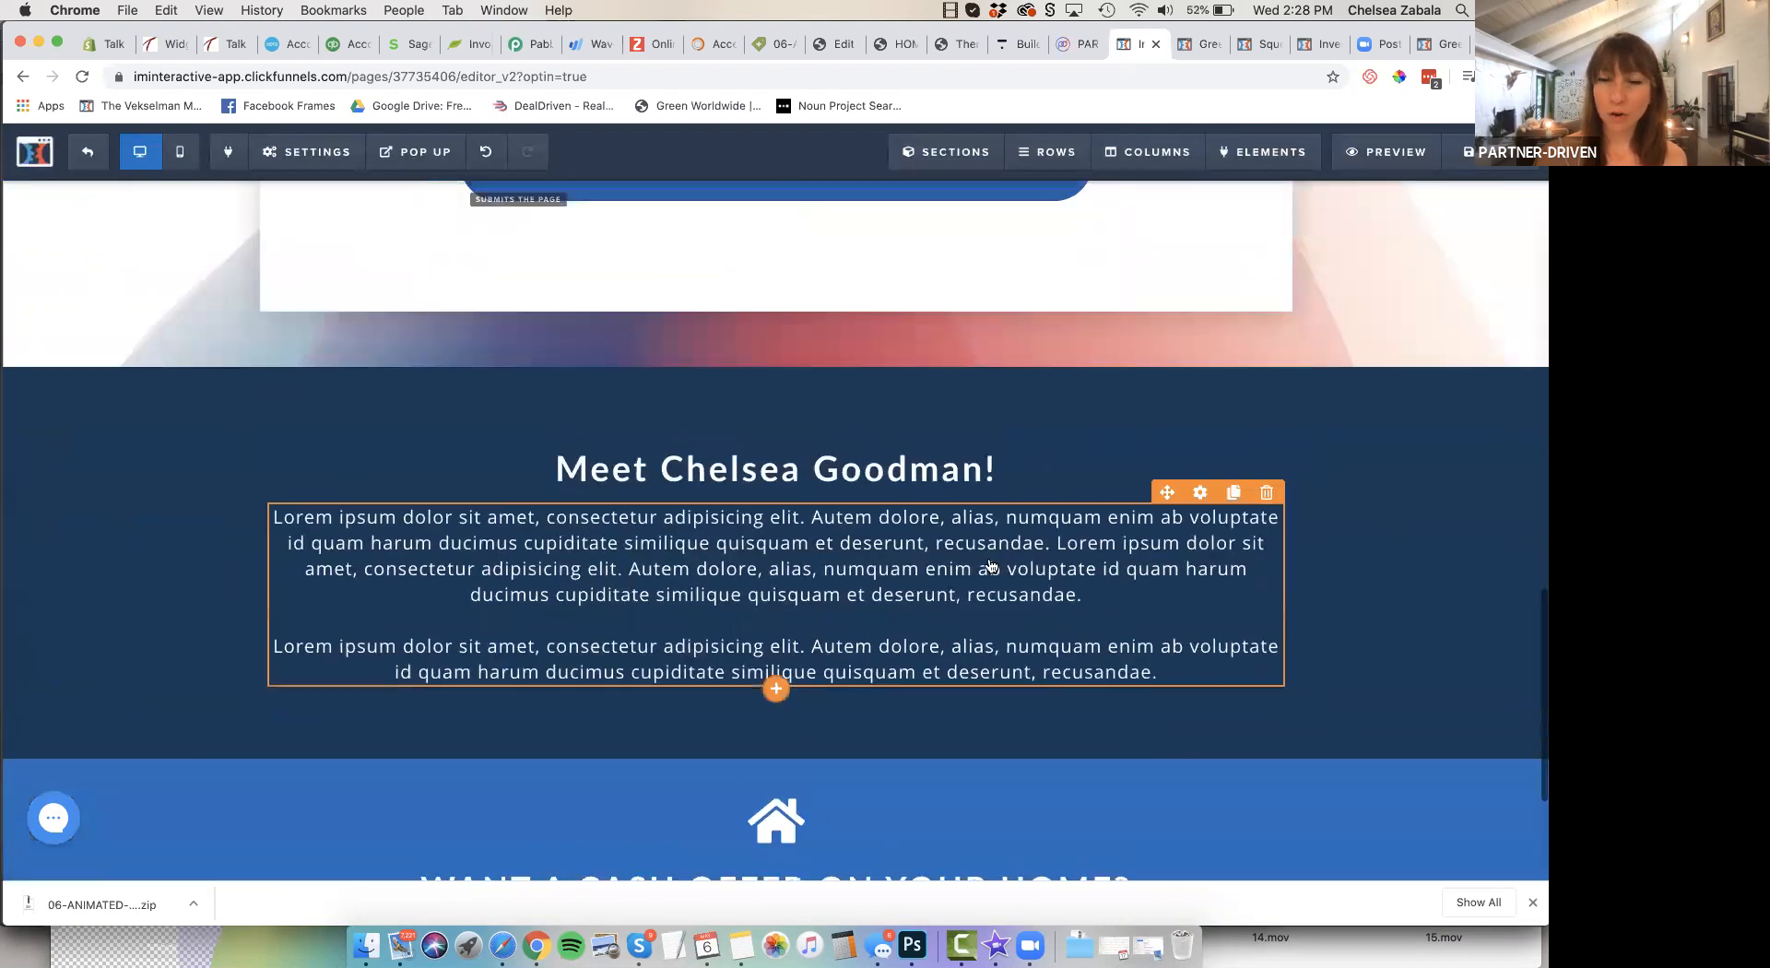
click(946, 562)
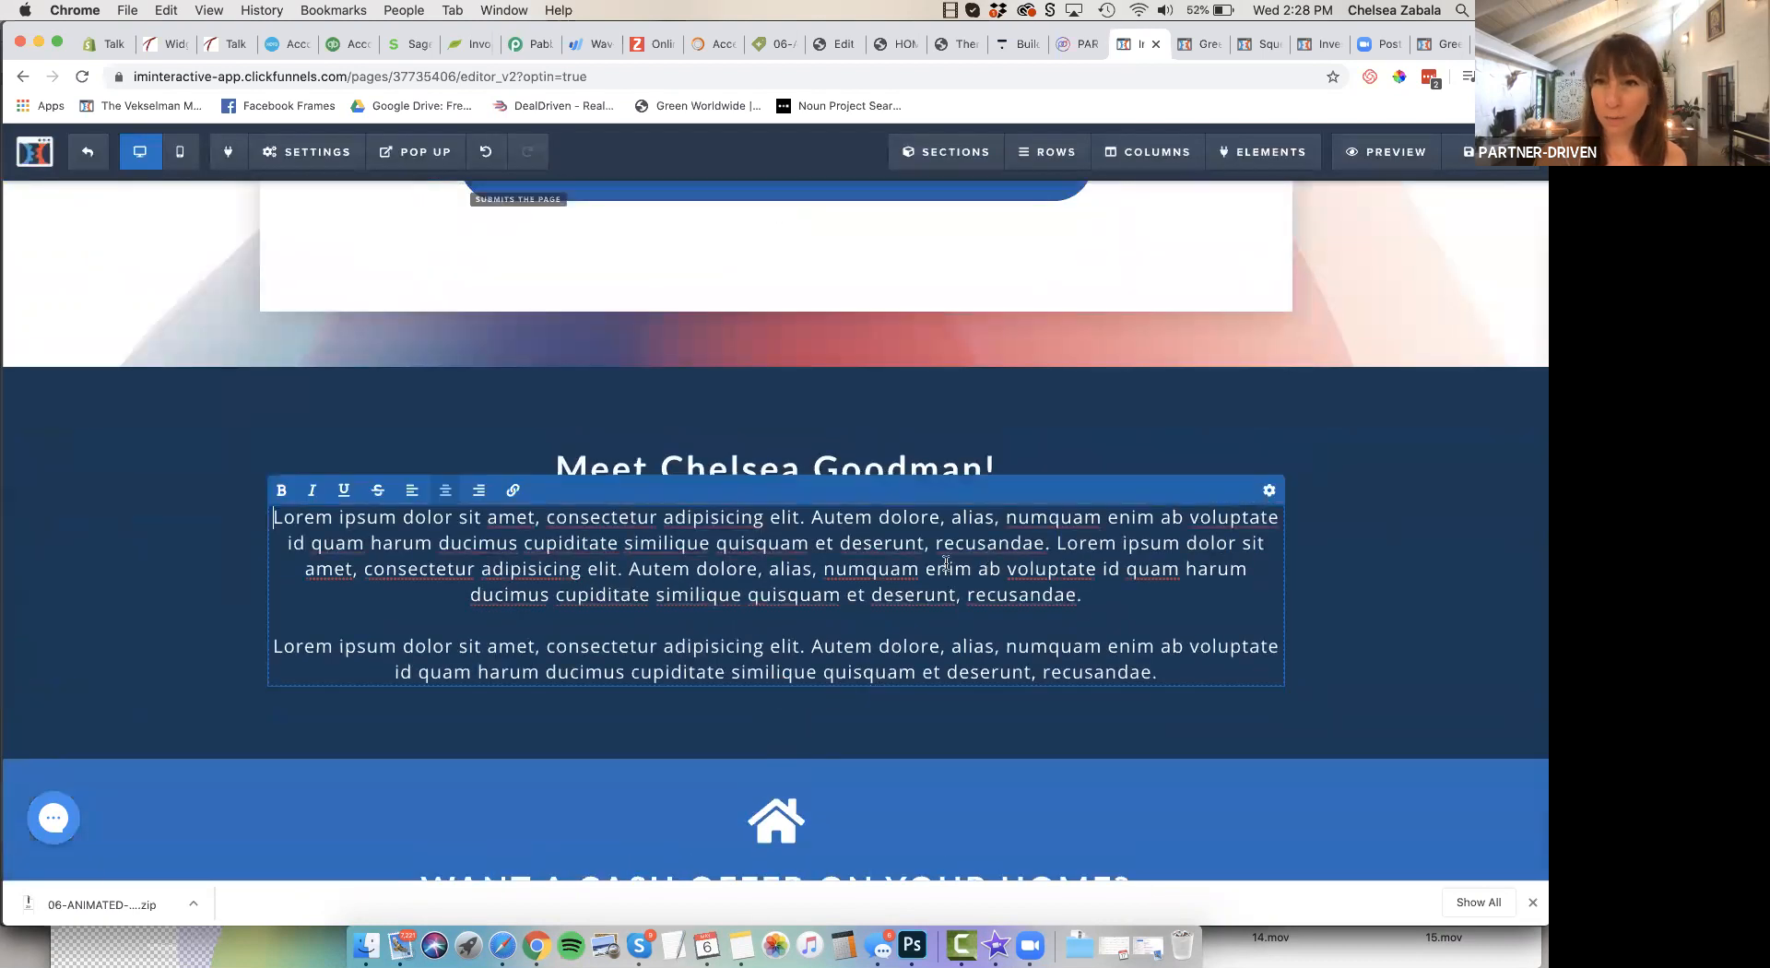
click(813, 466)
Add a full-width section below the biography section and give it a three-column row
scroll(813, 466, down, 3)
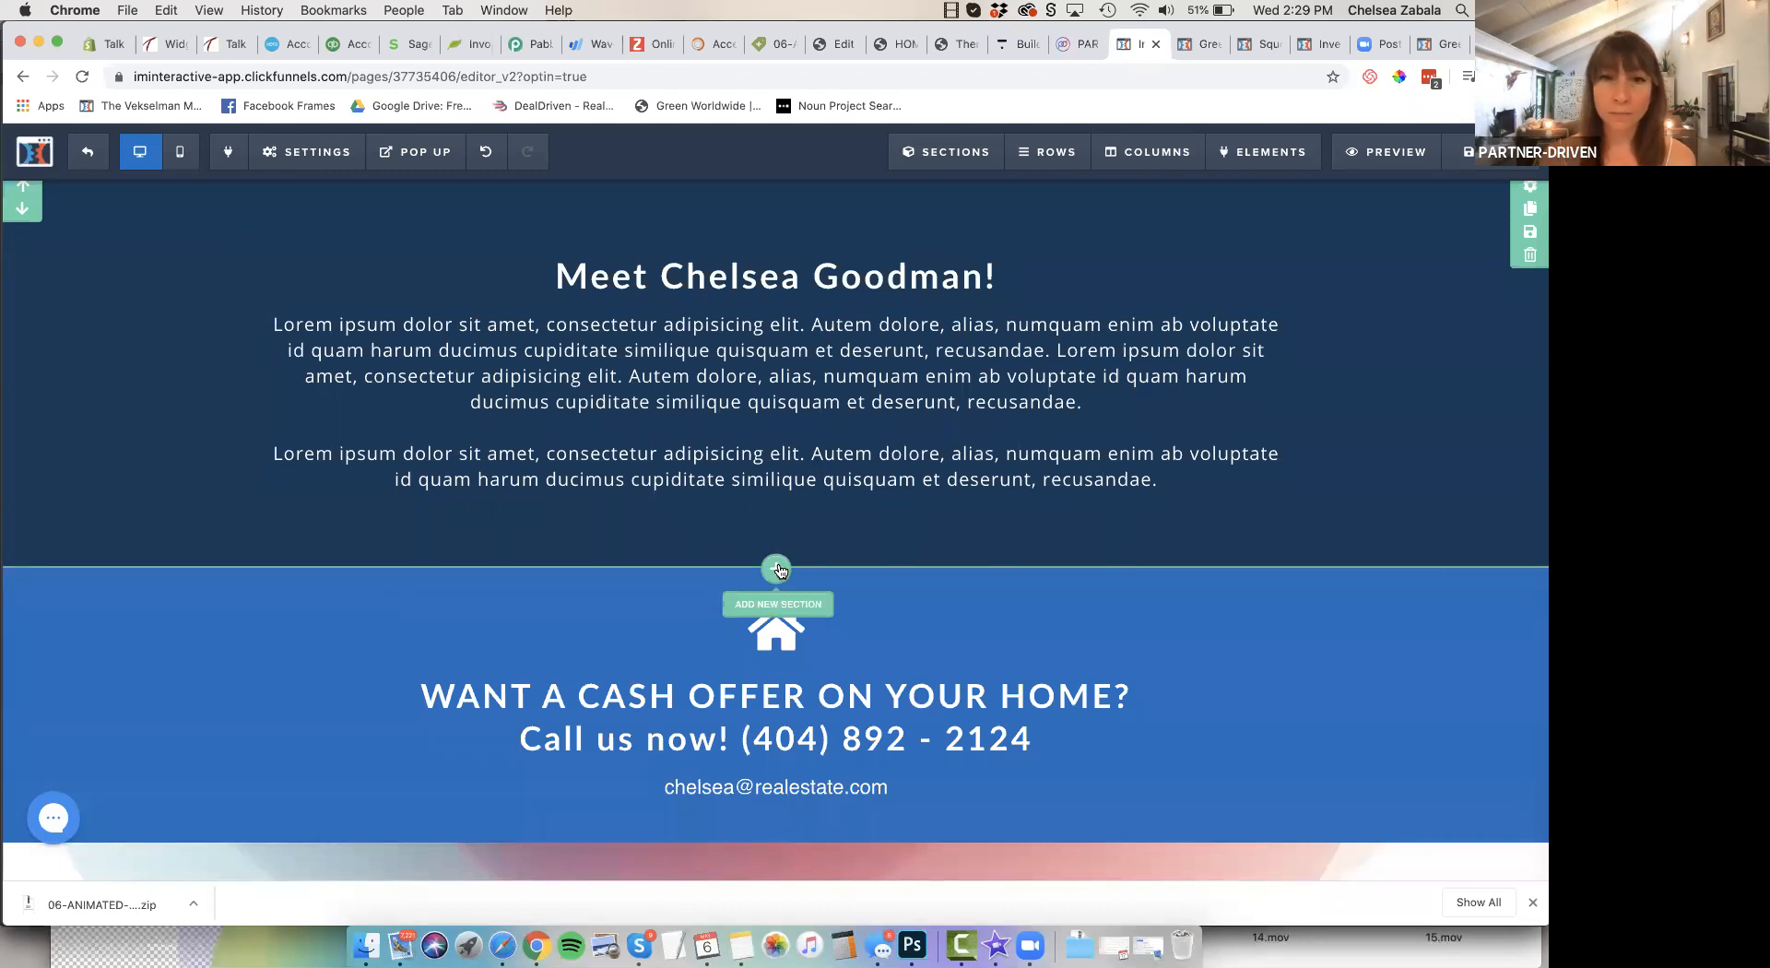
click(777, 569)
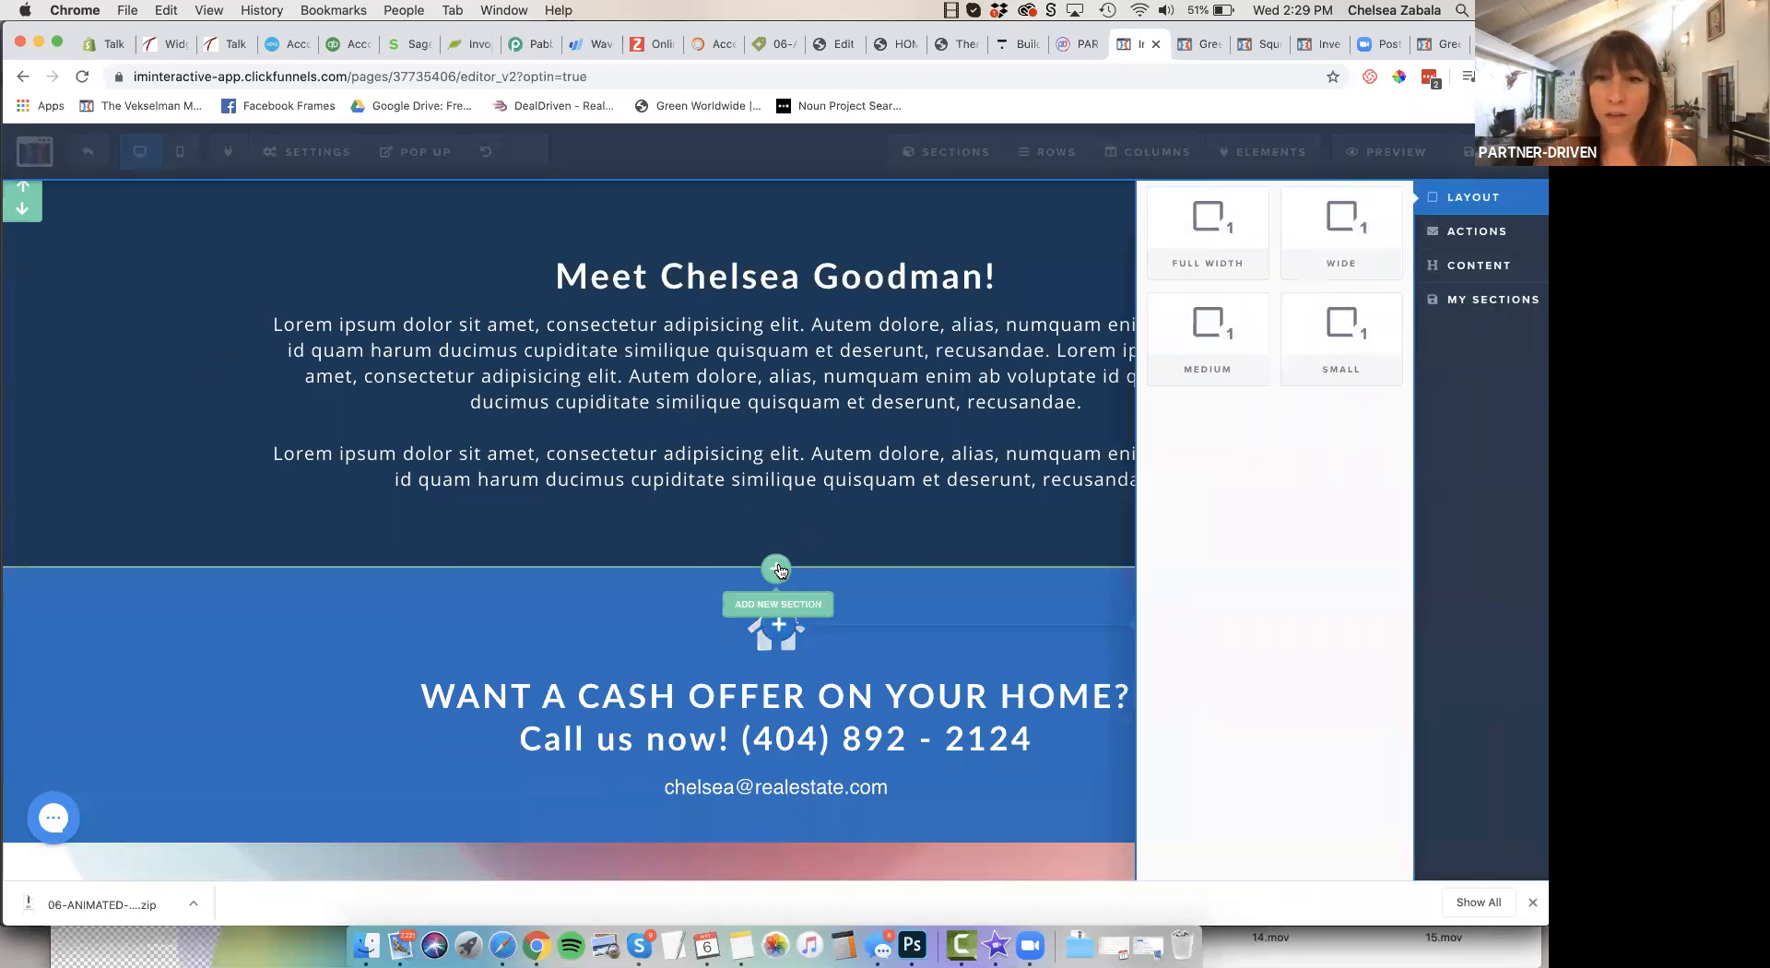
click(1242, 246)
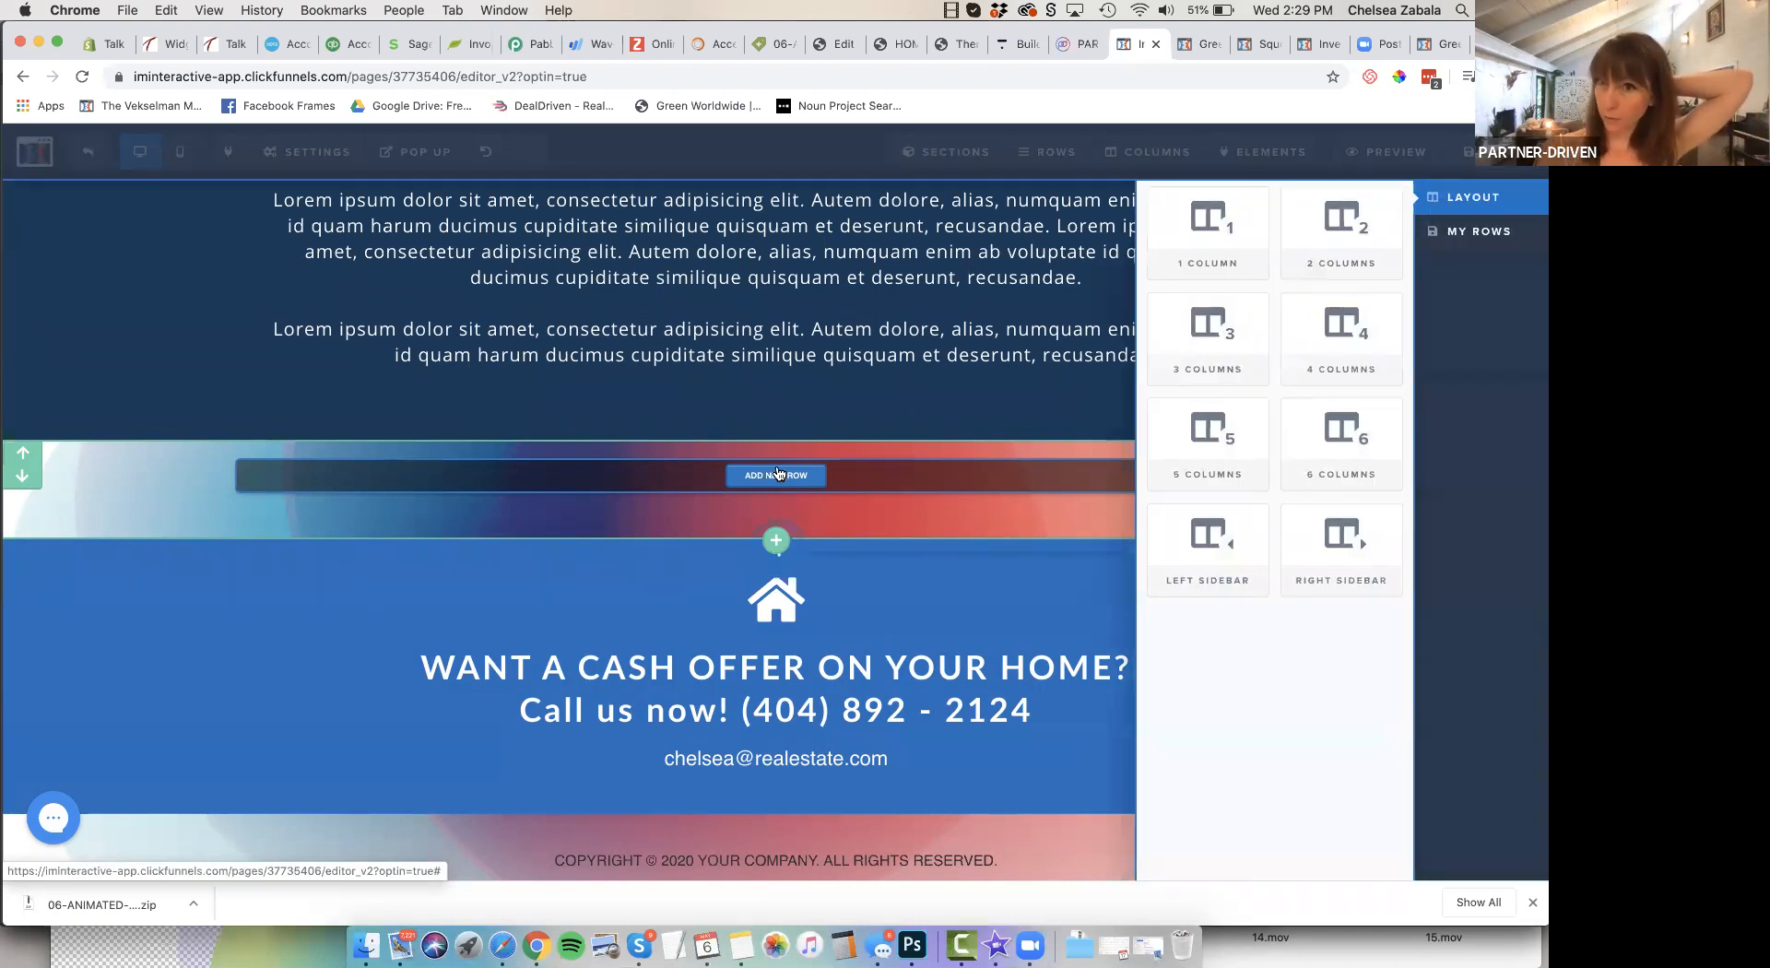
click(1228, 320)
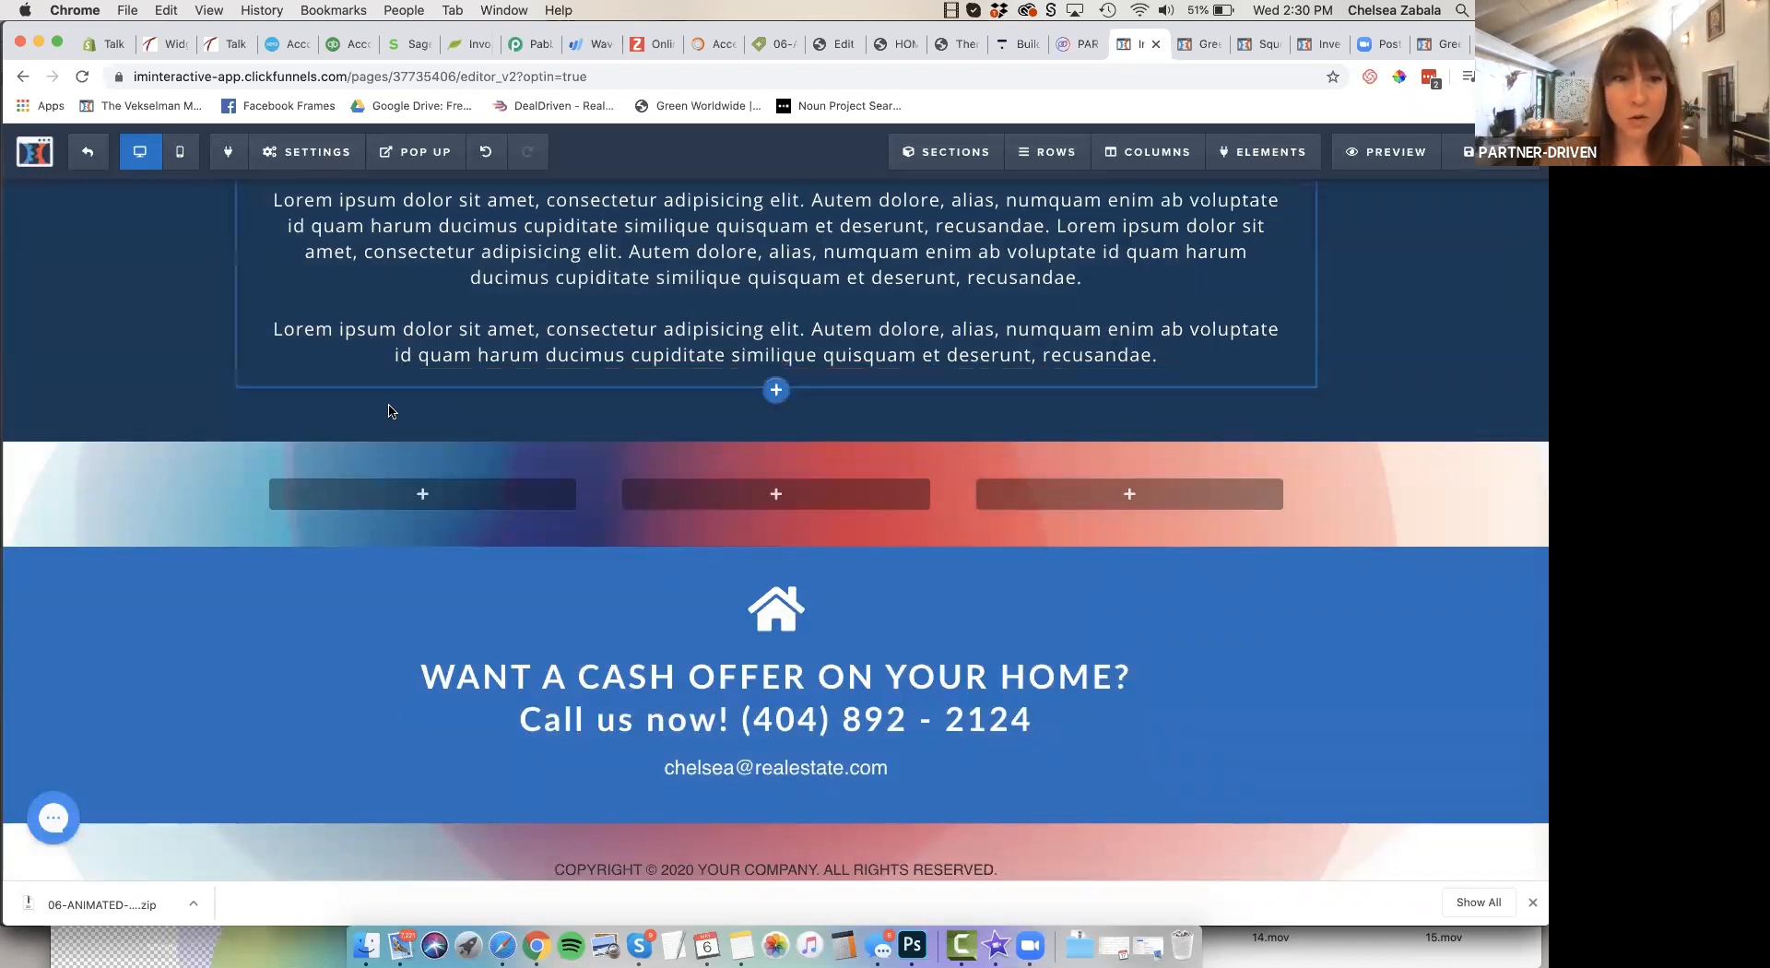
Add a paragraph element to the first column of the new three-column row
click(424, 495)
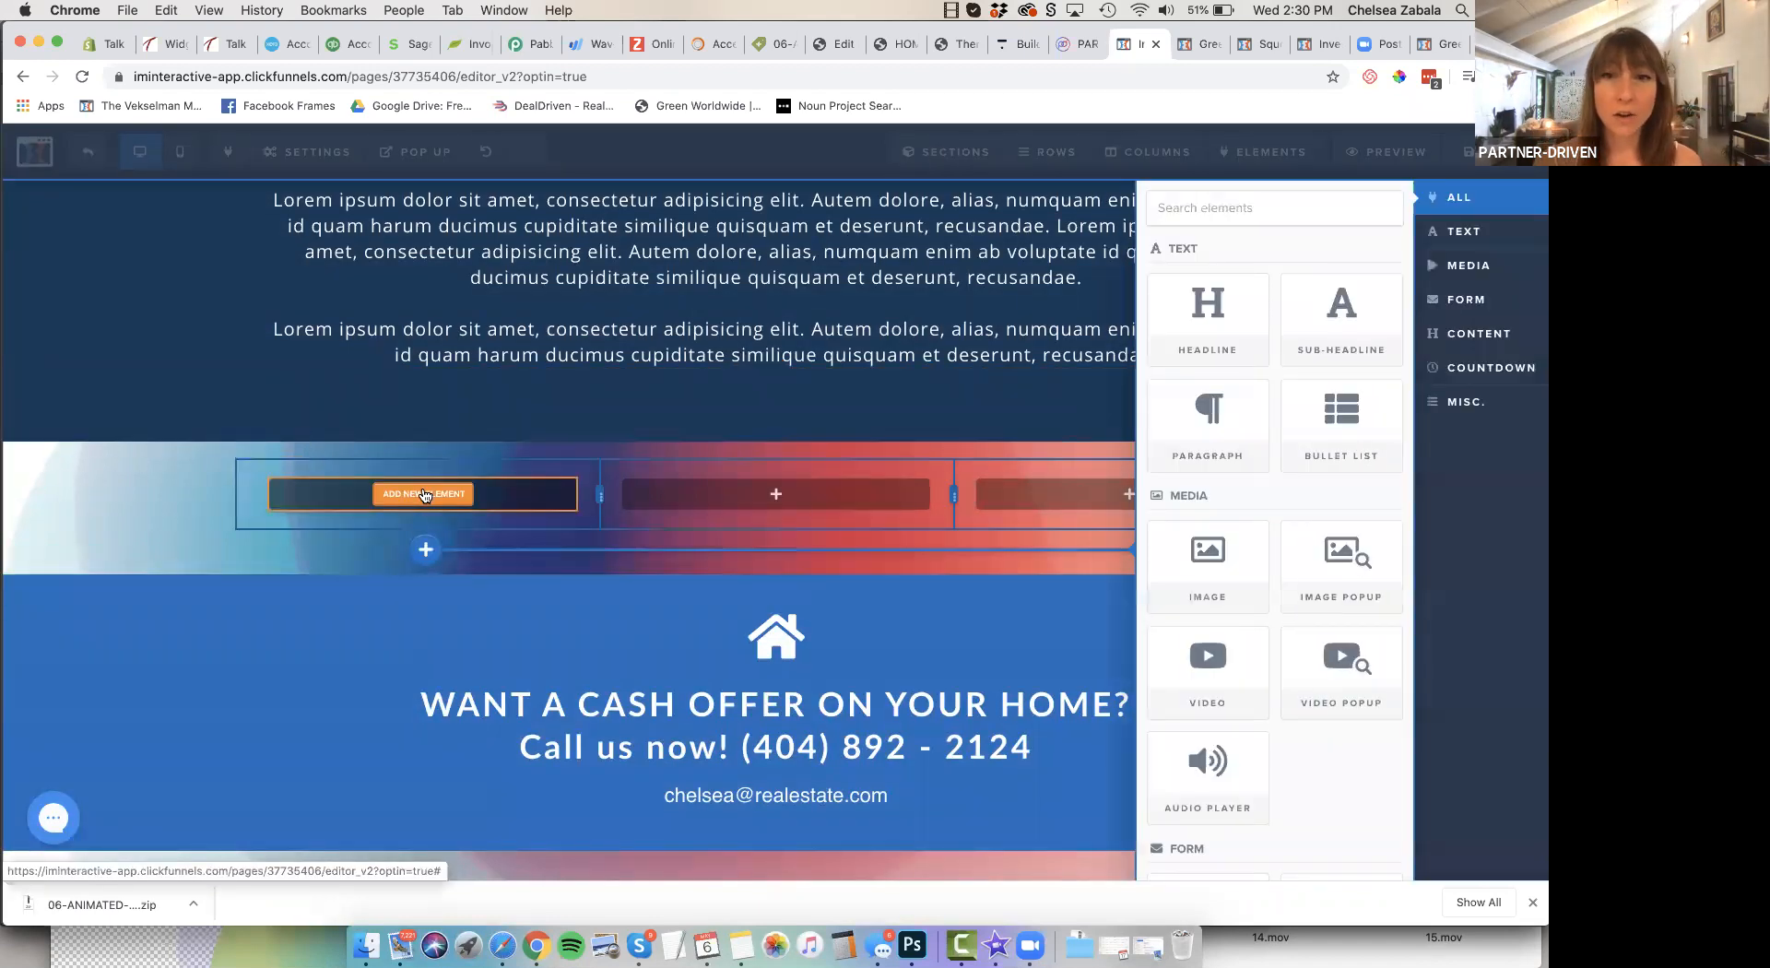
click(1196, 424)
click(433, 537)
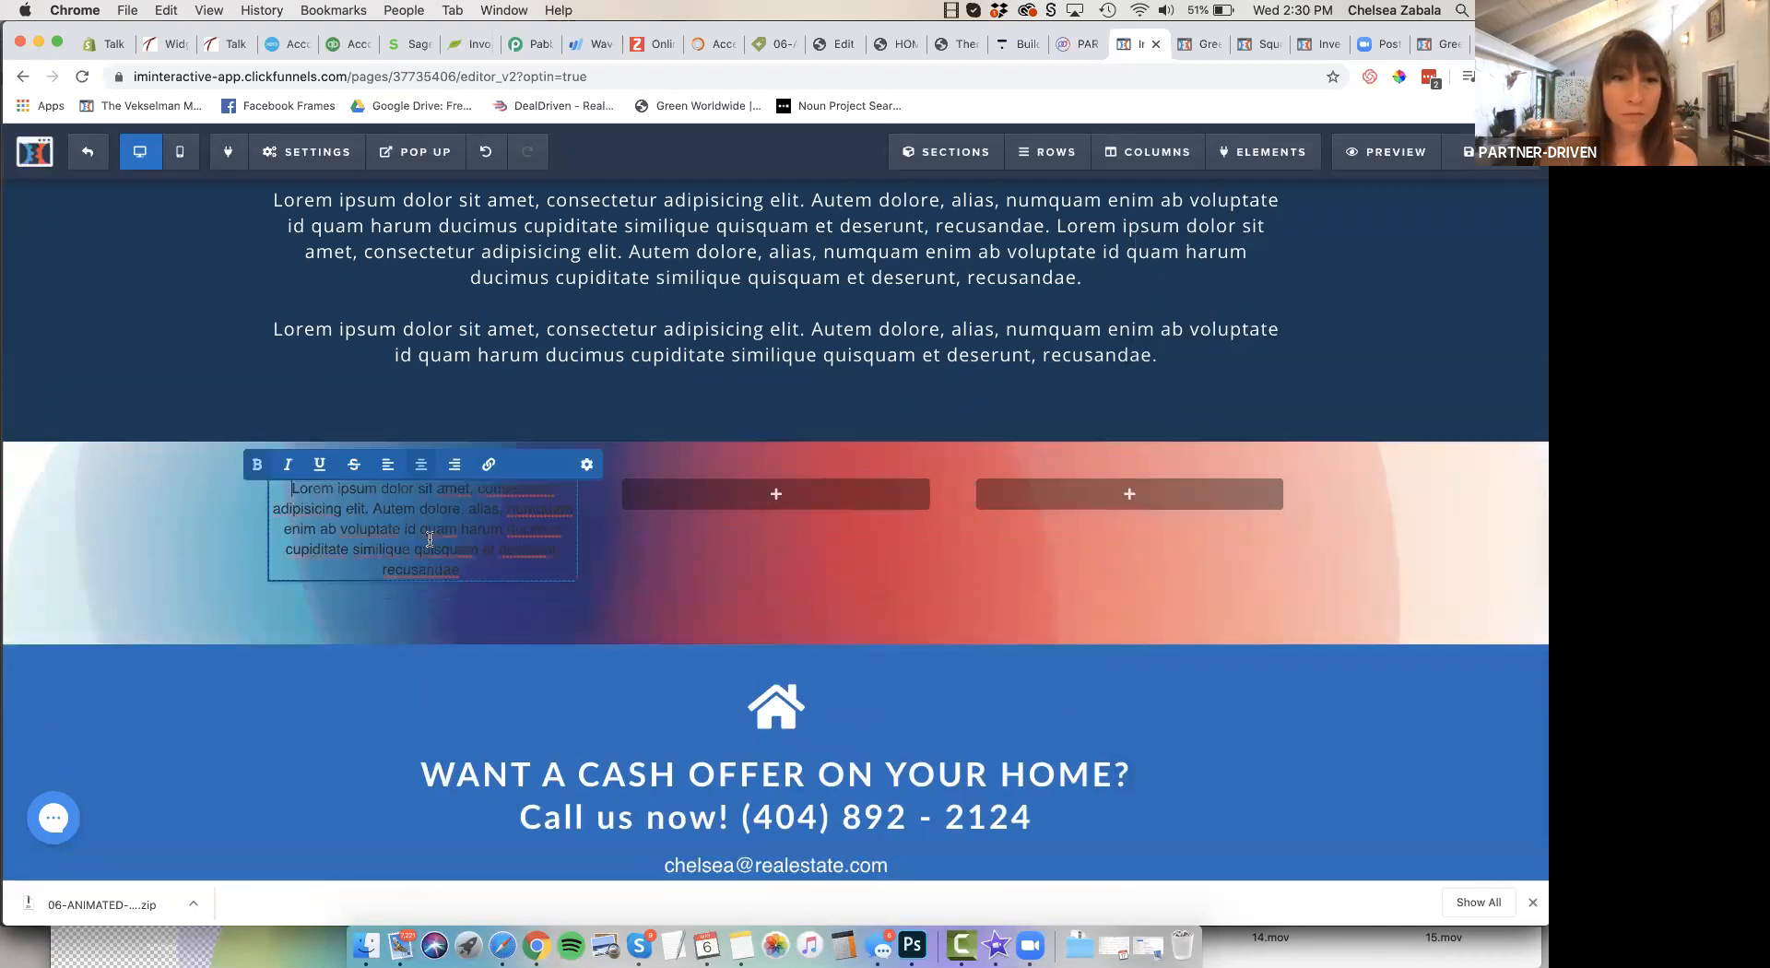
Set the new paragraph's text color to white #ffffff
click(587, 468)
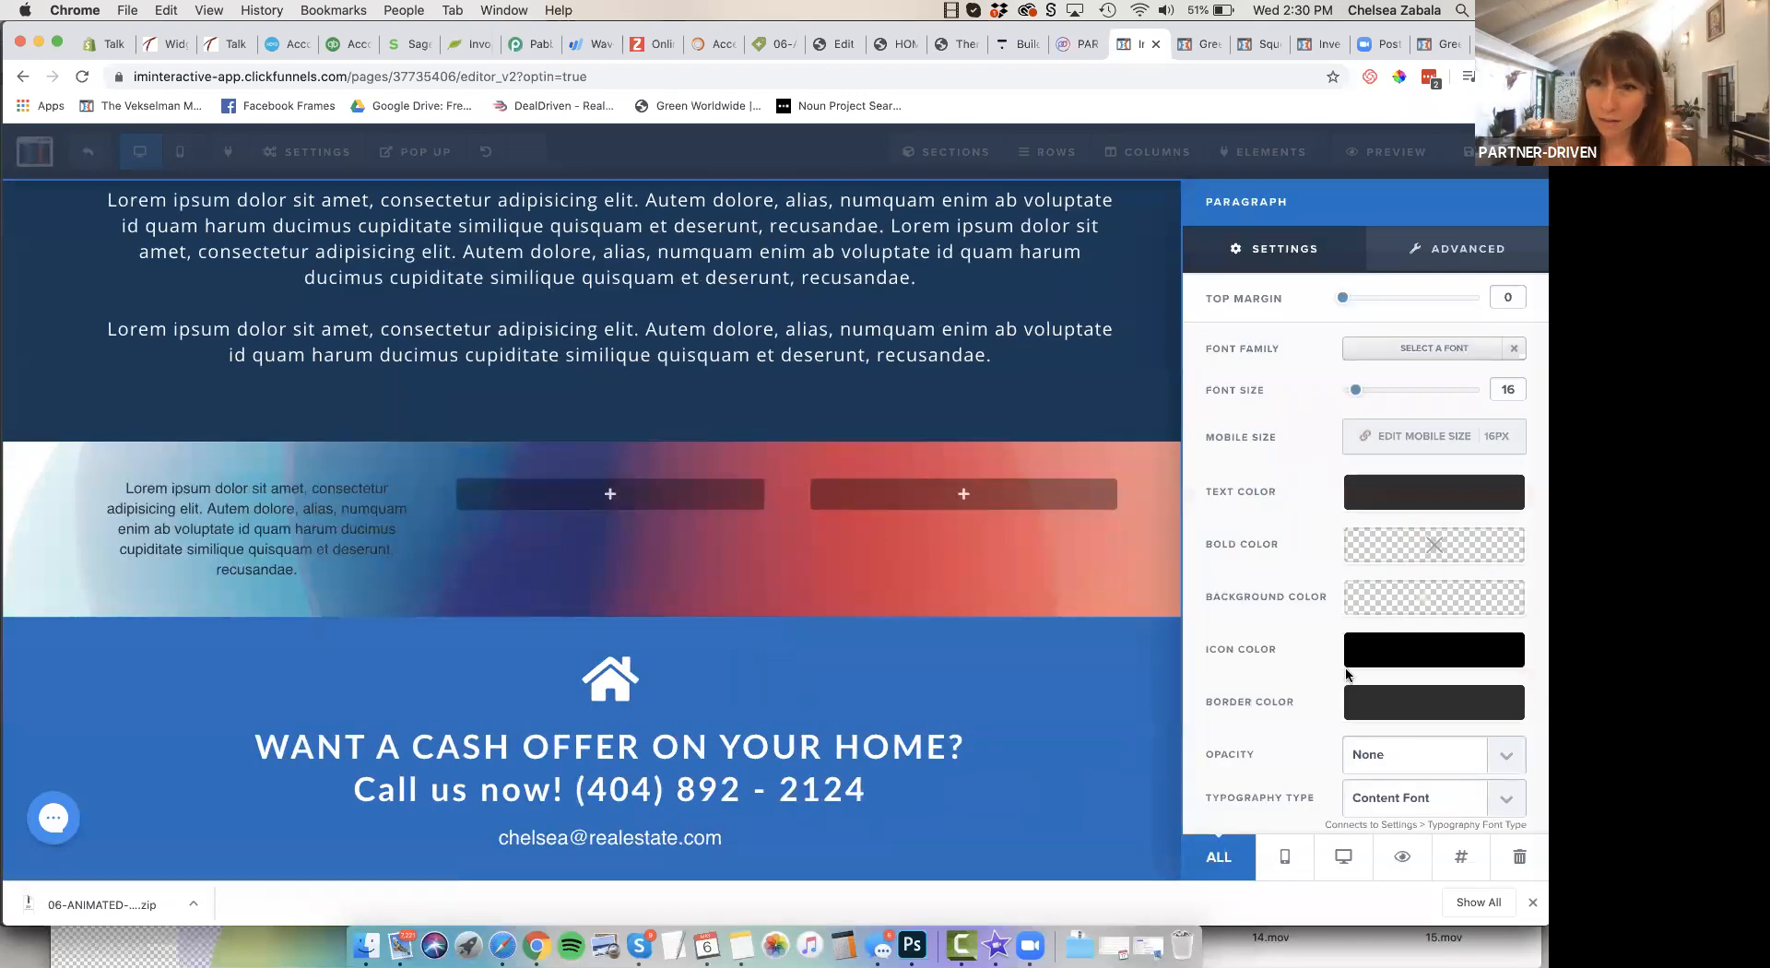
click(1398, 495)
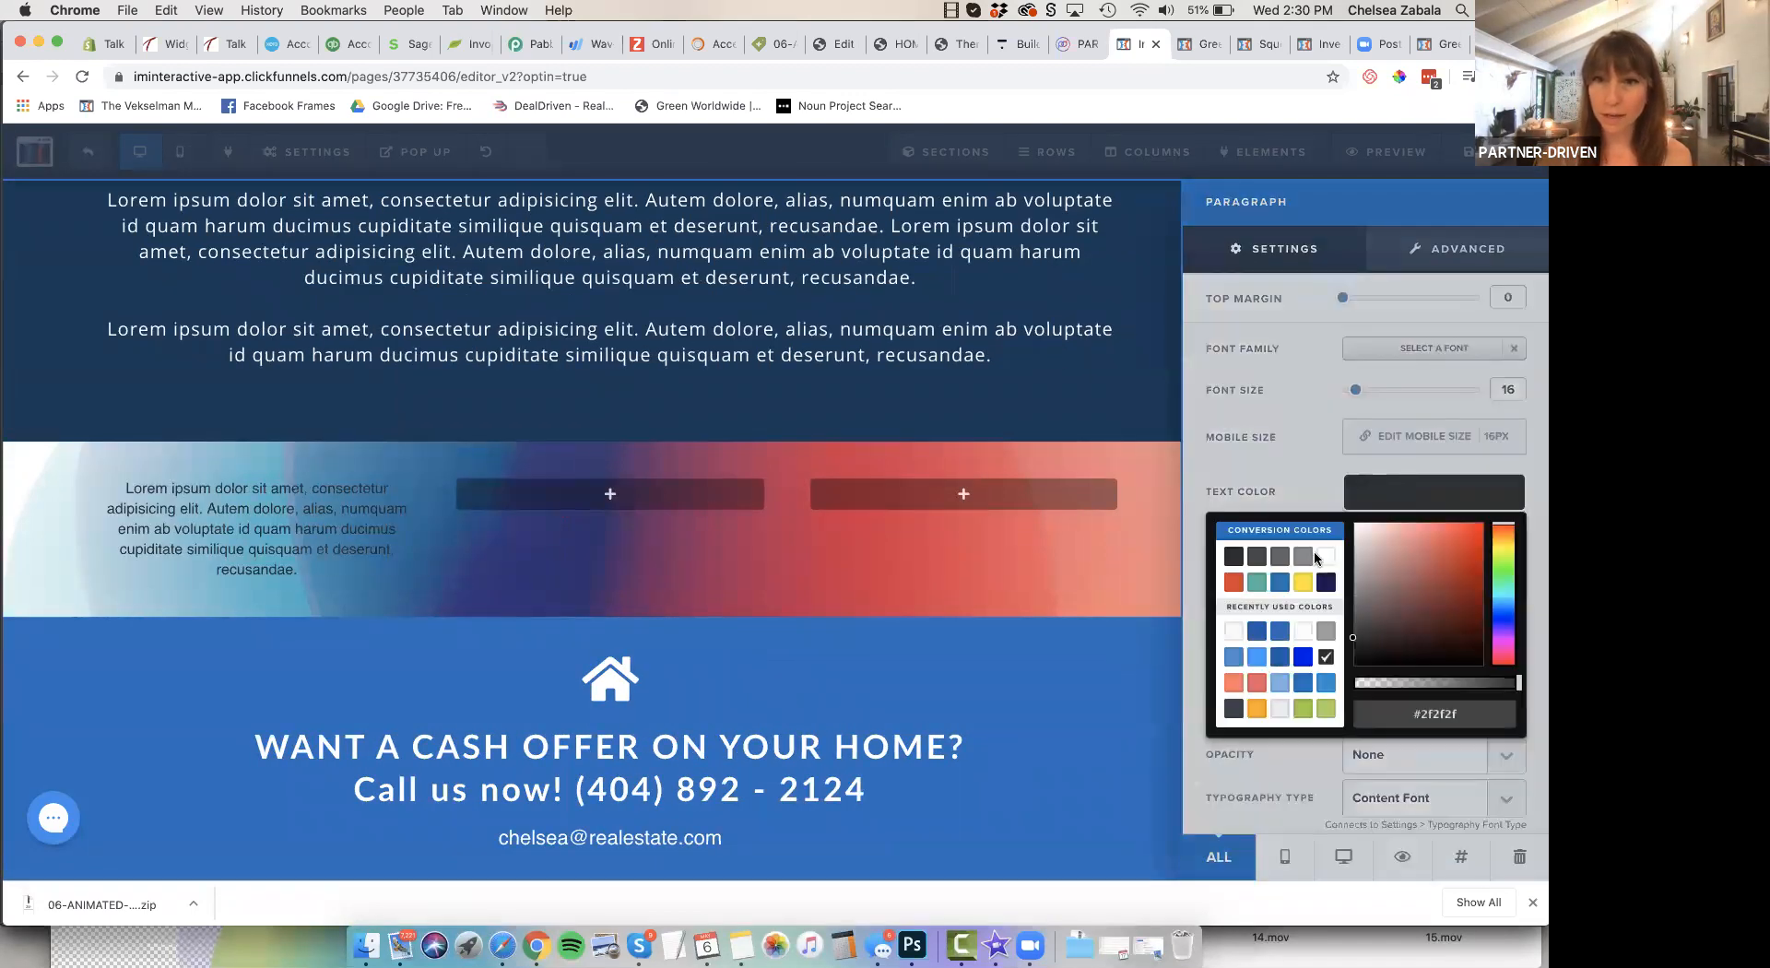
drag(1389, 592, 1337, 511)
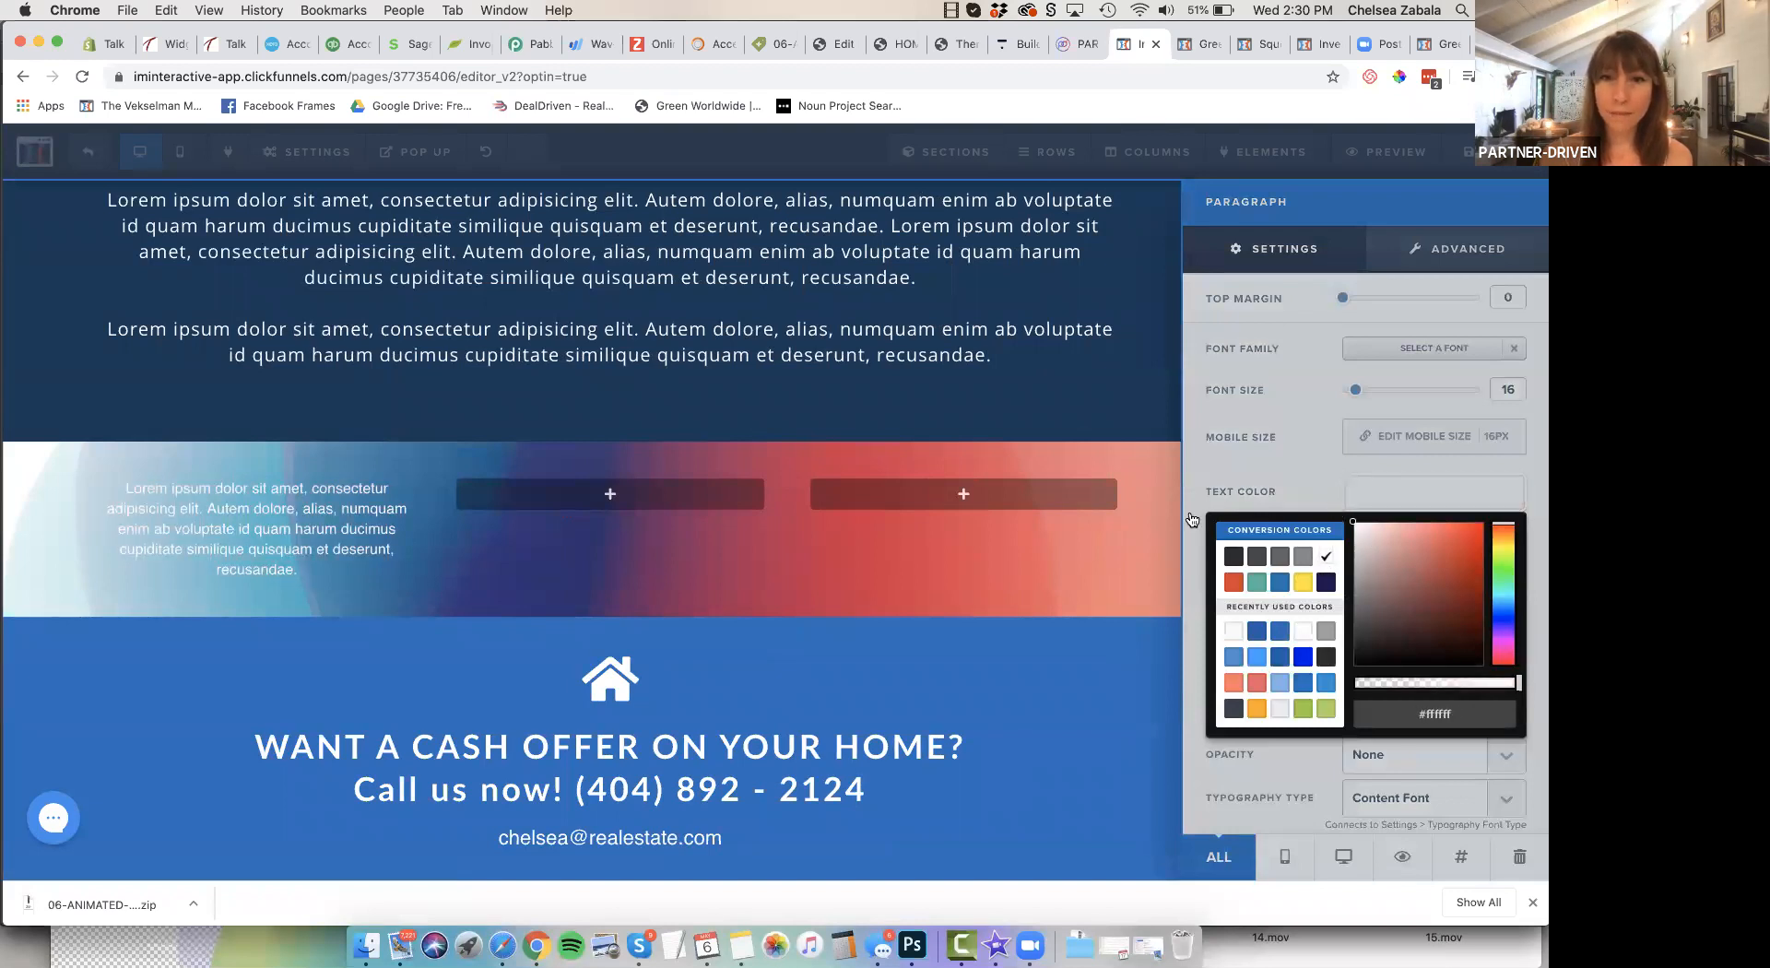
click(1054, 533)
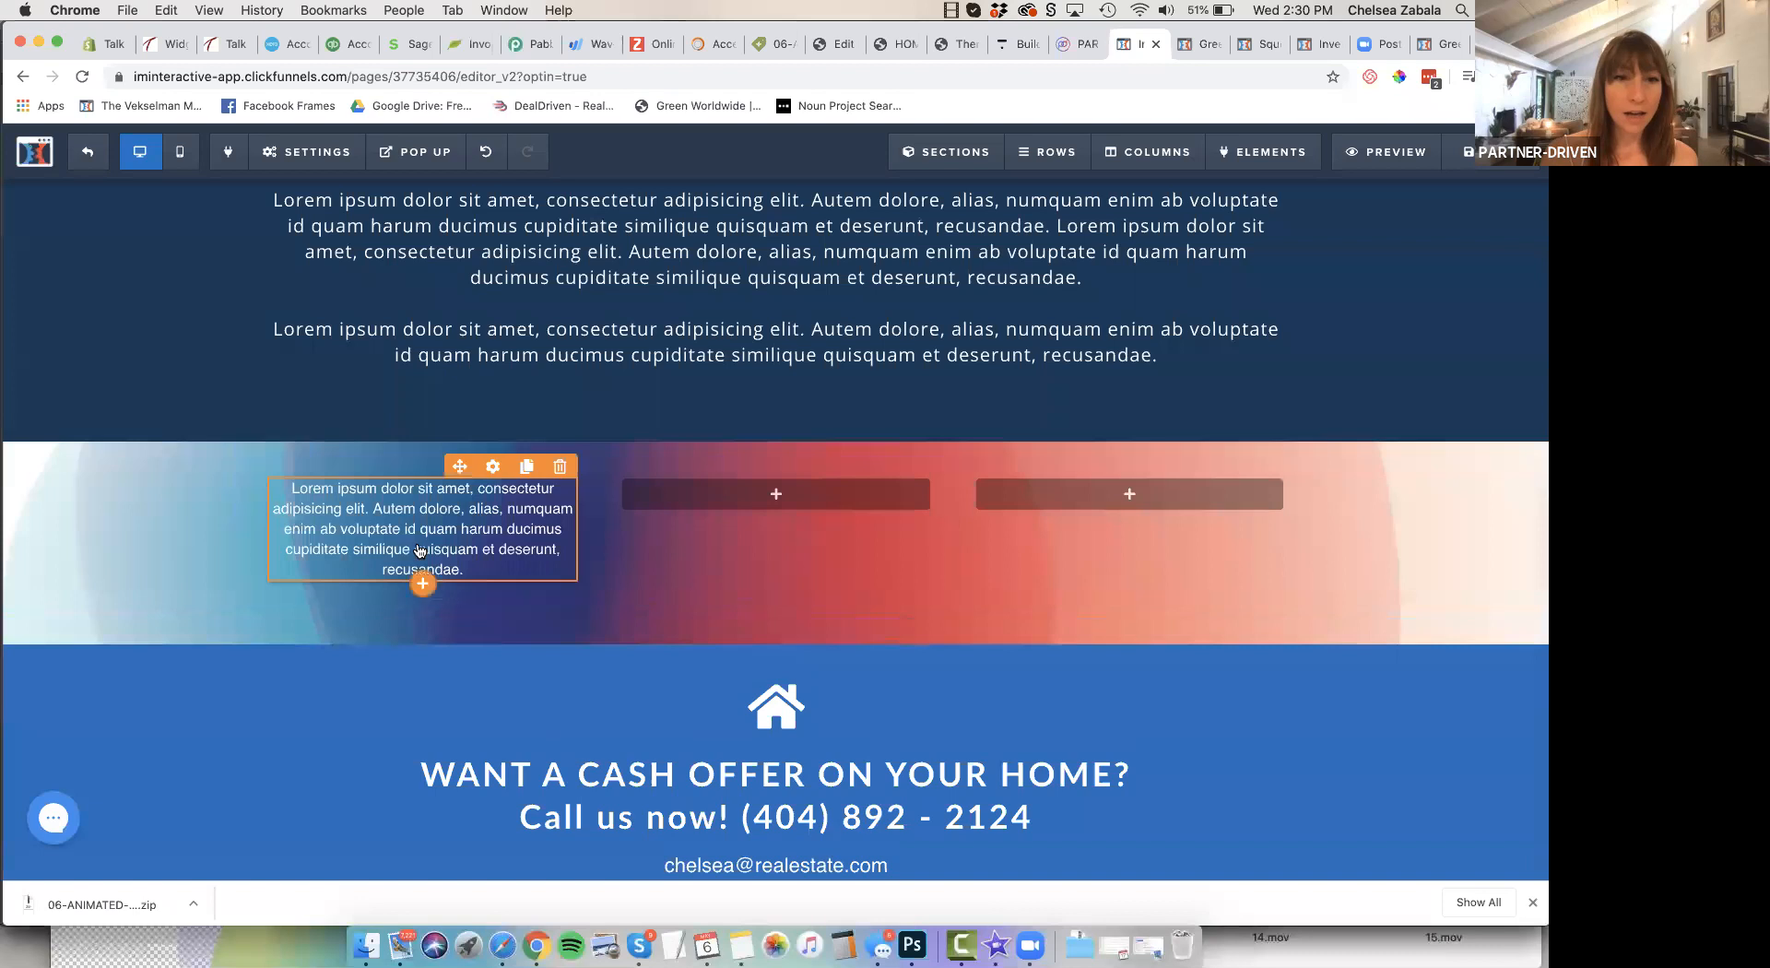
Add a button element below the paragraph in the first column
click(423, 585)
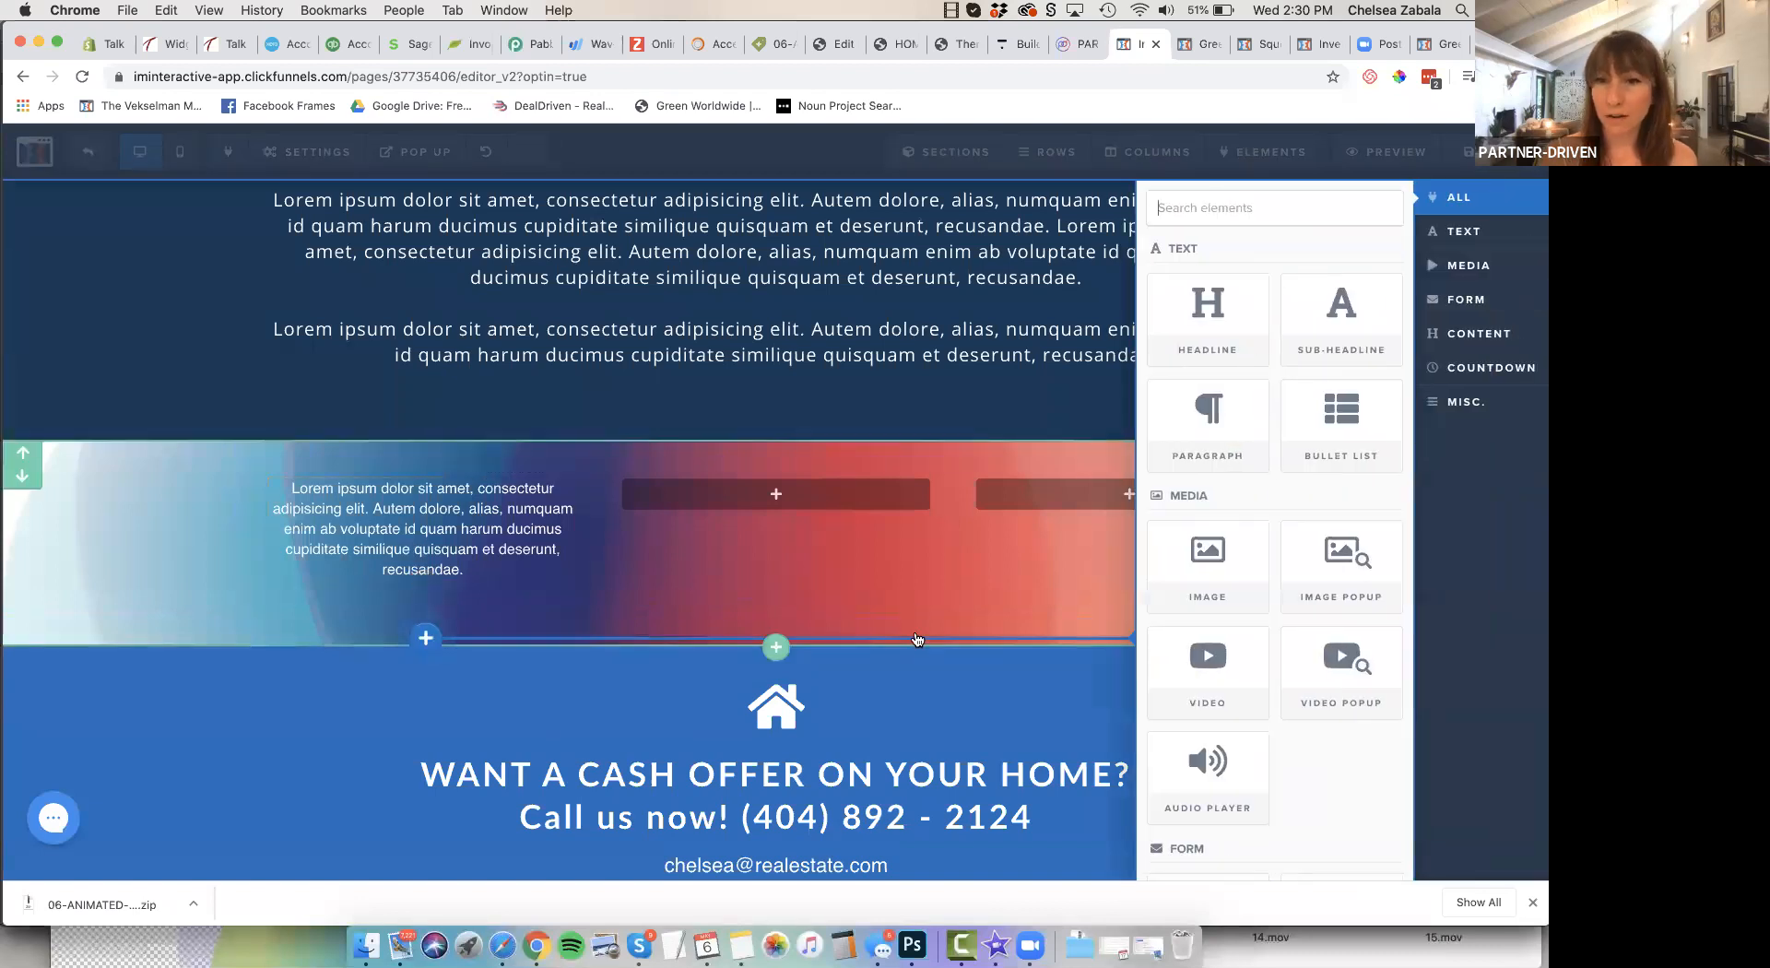
scroll(1325, 635, down, 3)
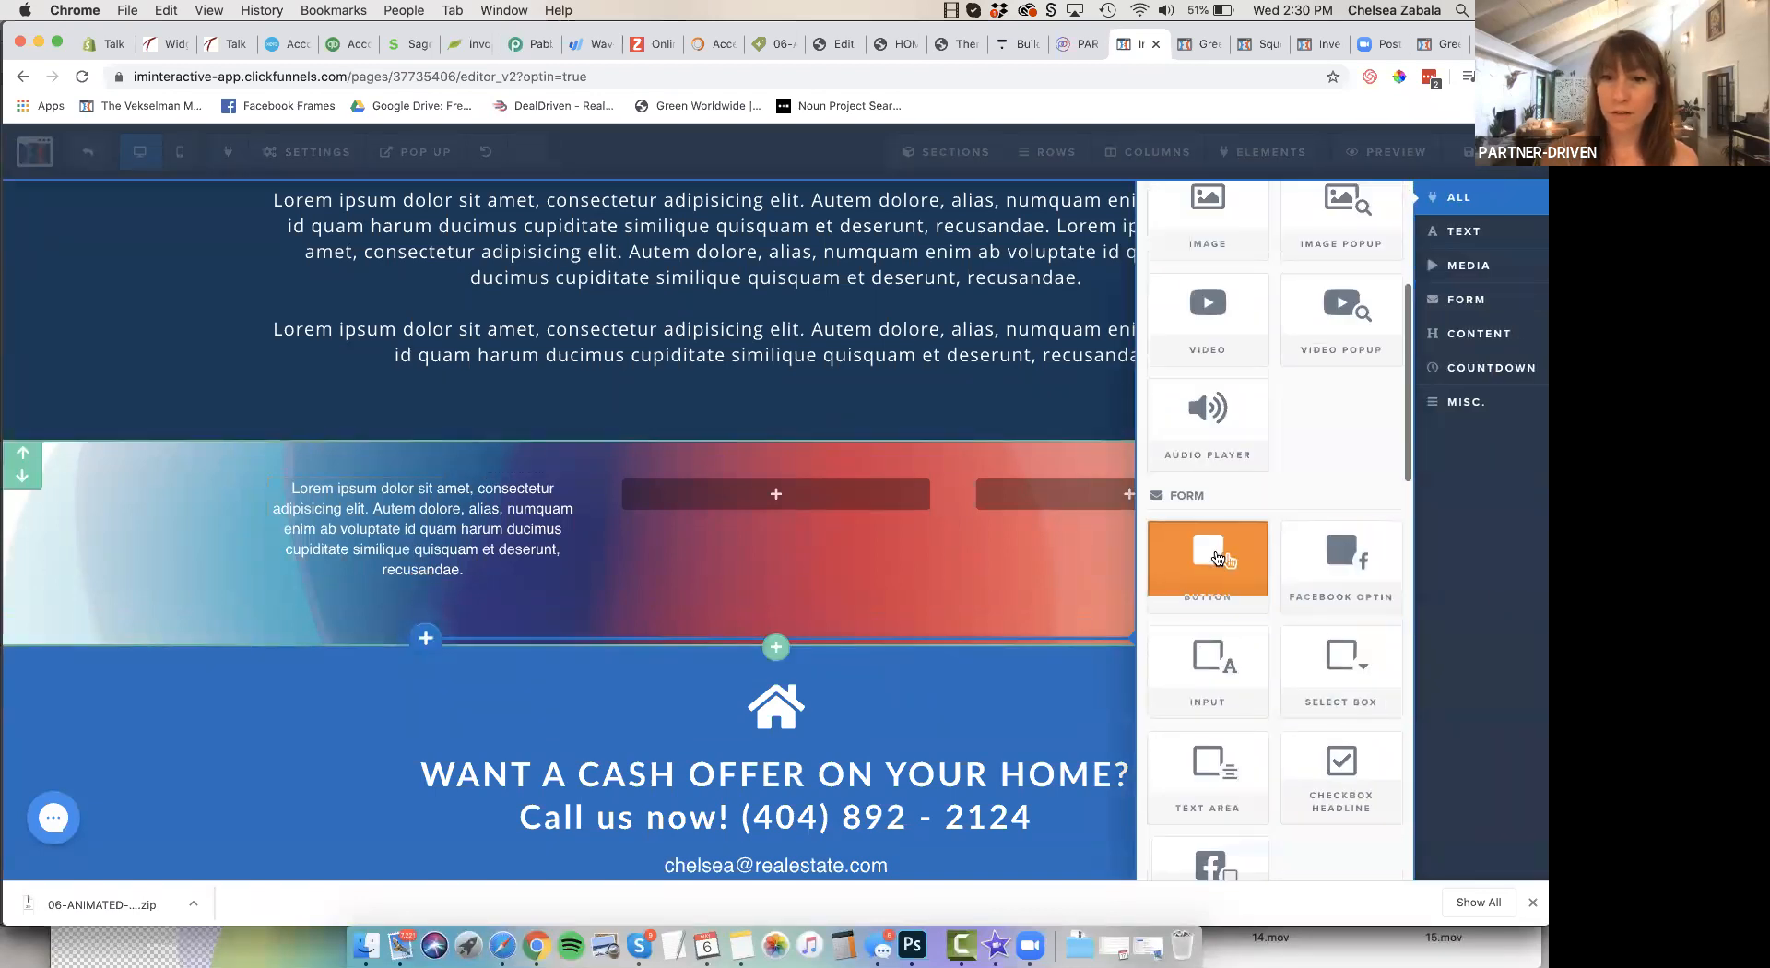
click(1215, 550)
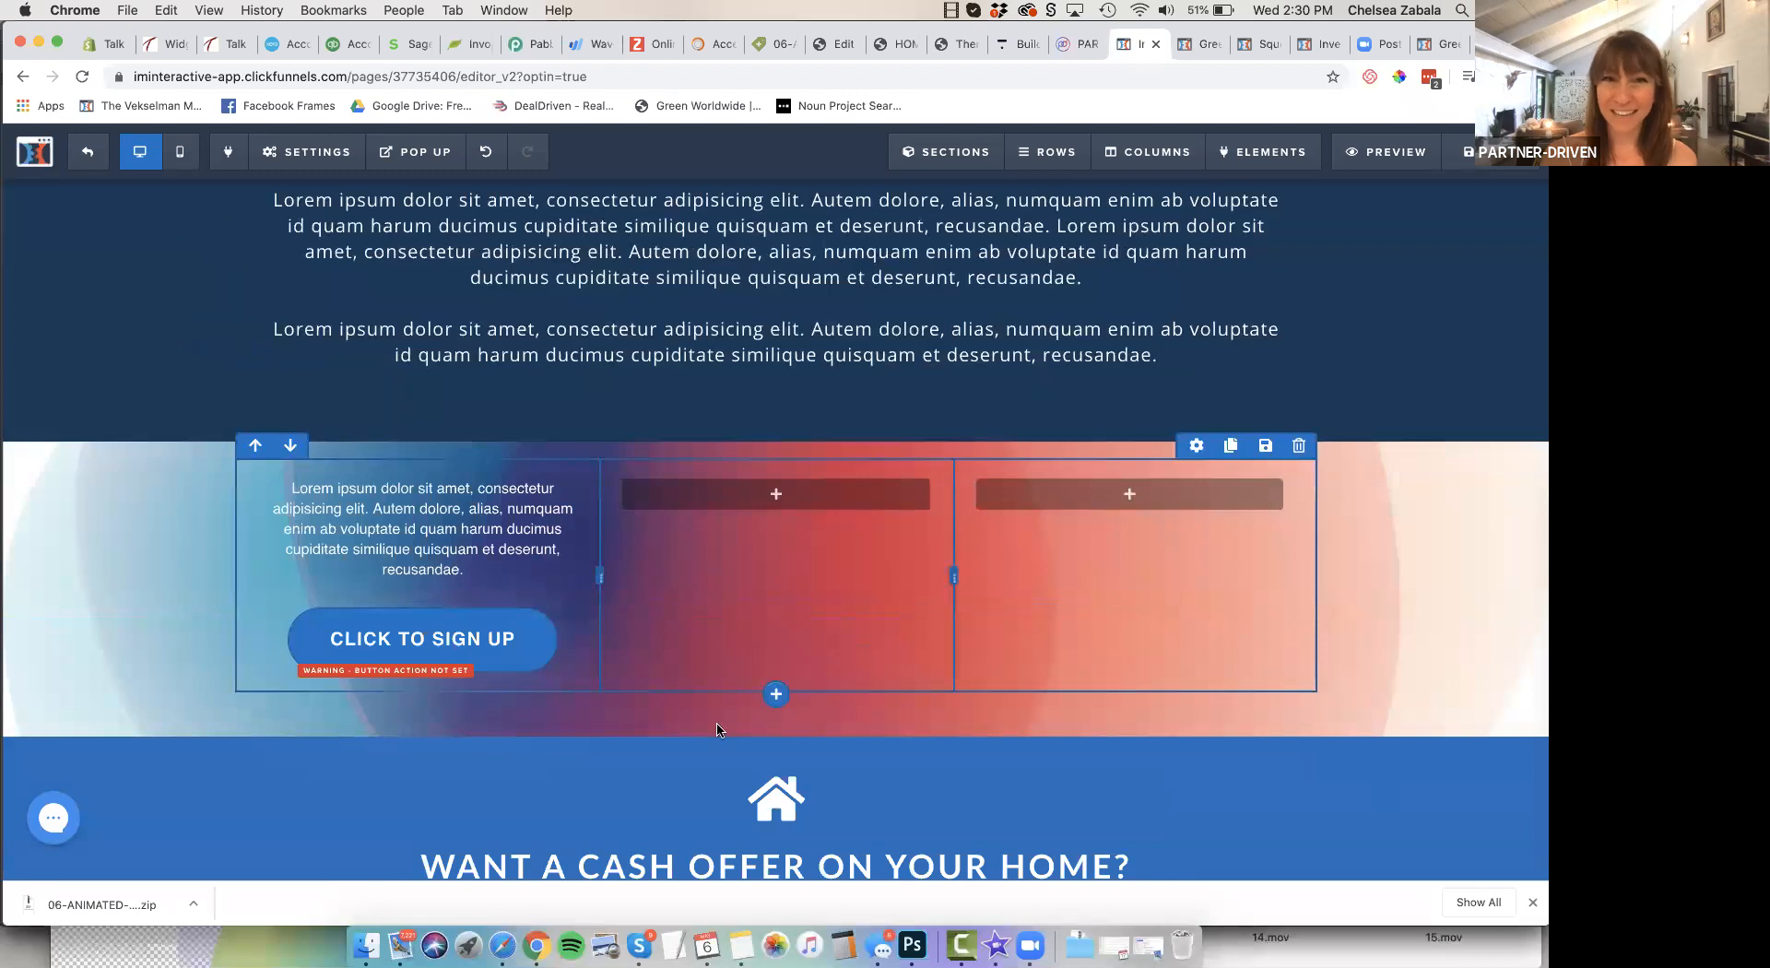
Try Fill Width as the "Click to Sign Up" button's width, and restore Fluid
click(419, 645)
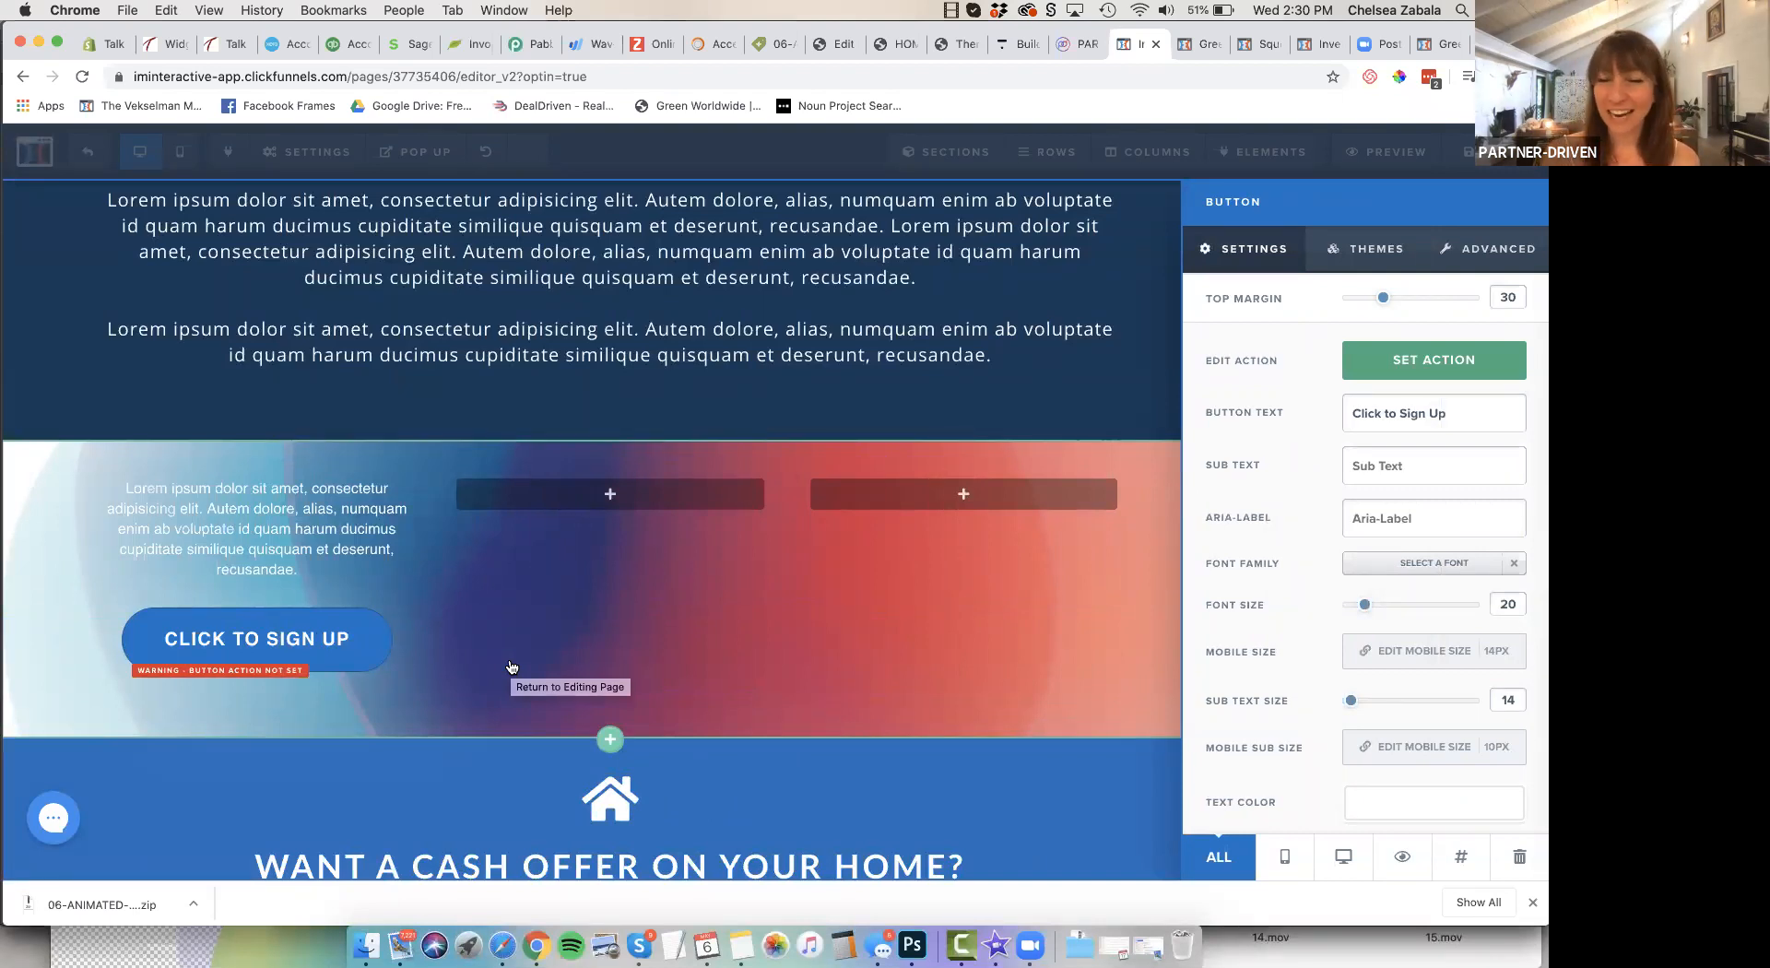
click(1507, 259)
scroll(1396, 585, down, 3)
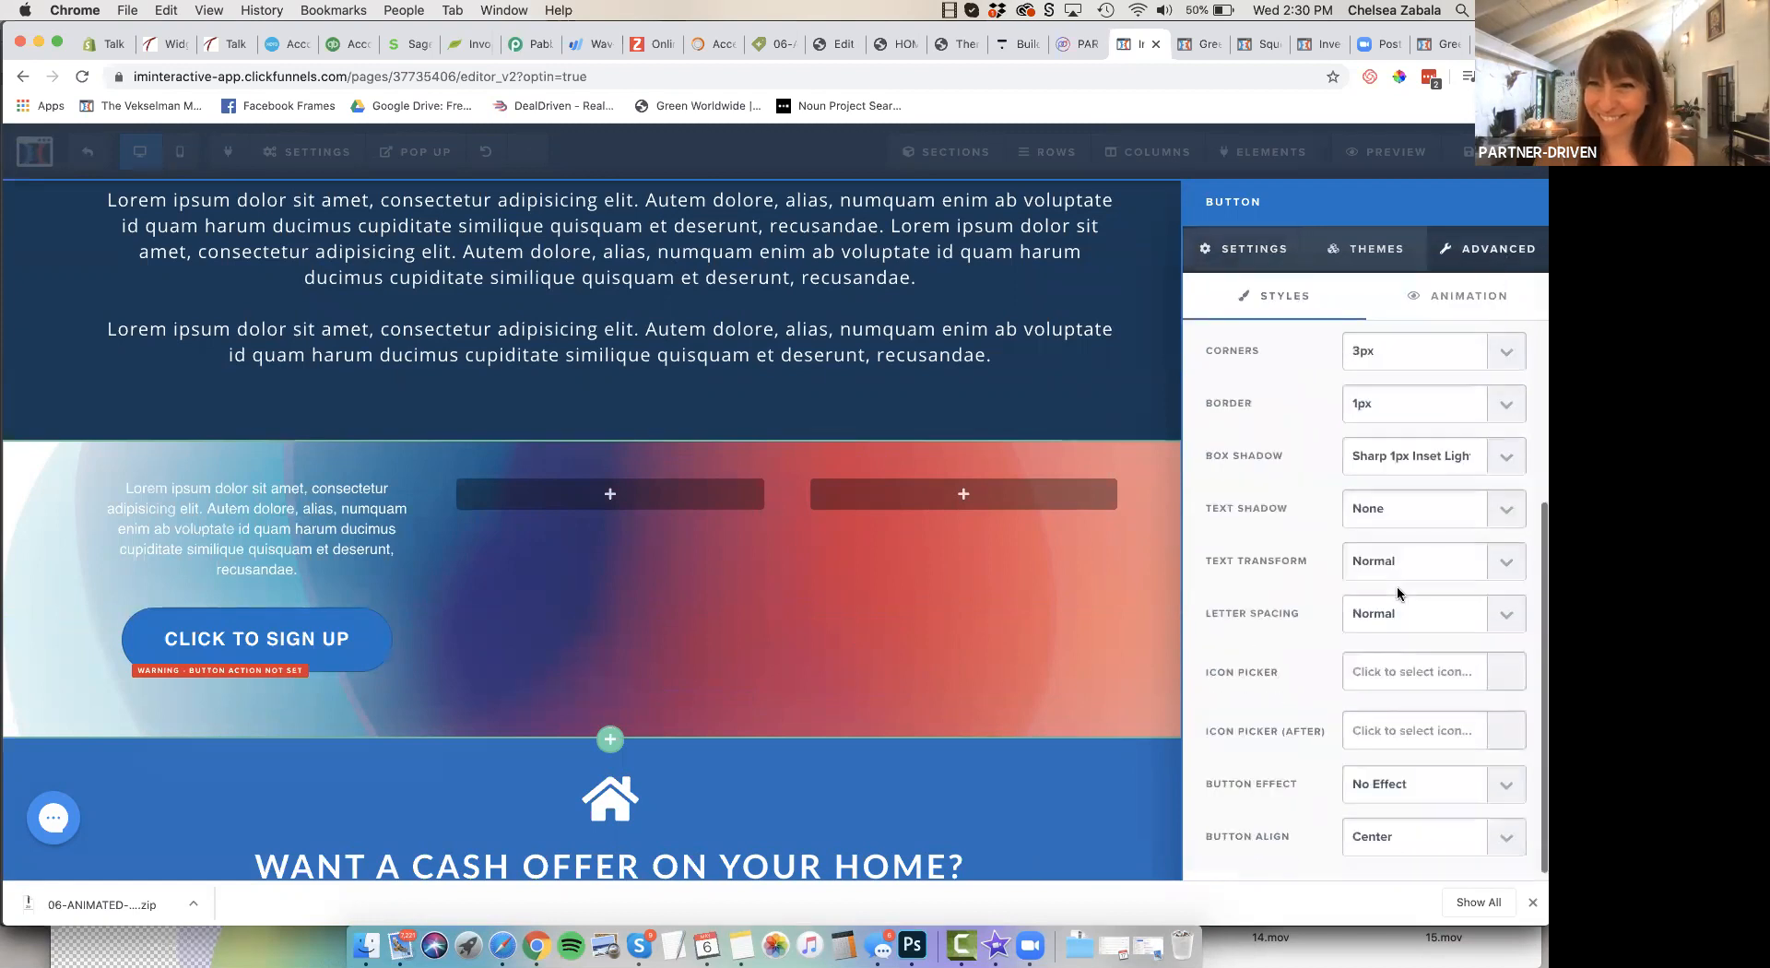
scroll(1397, 584, up, 3)
click(1383, 354)
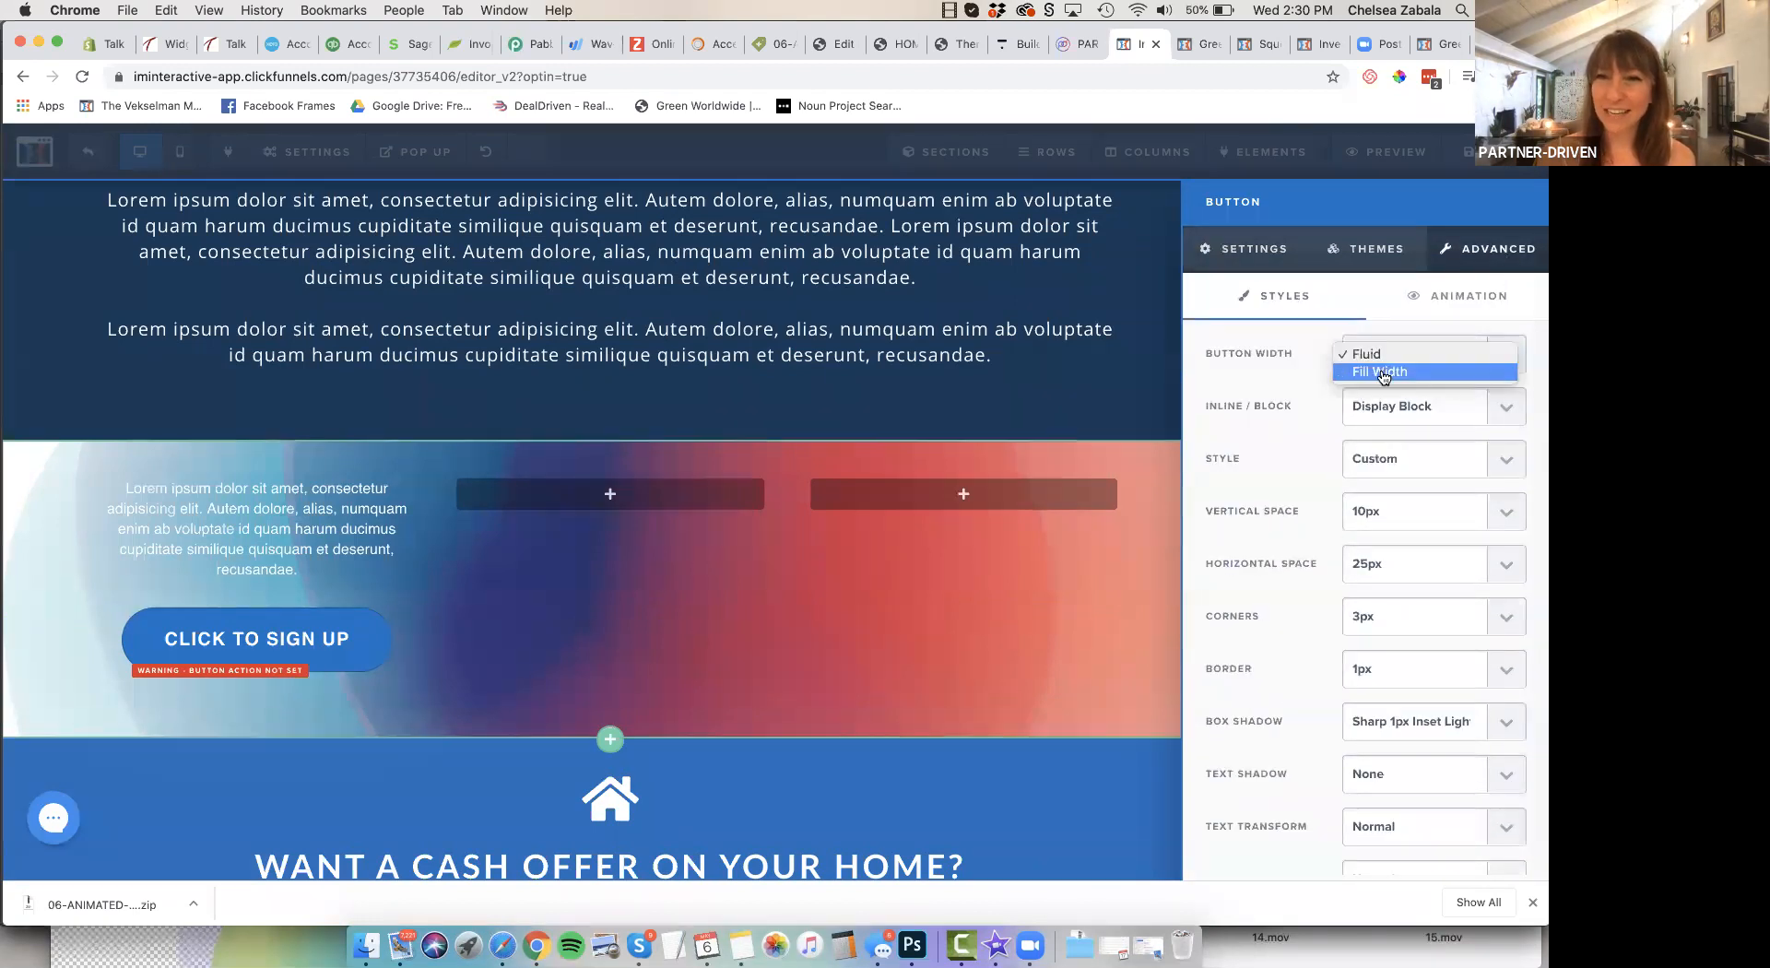
click(1382, 373)
click(1506, 355)
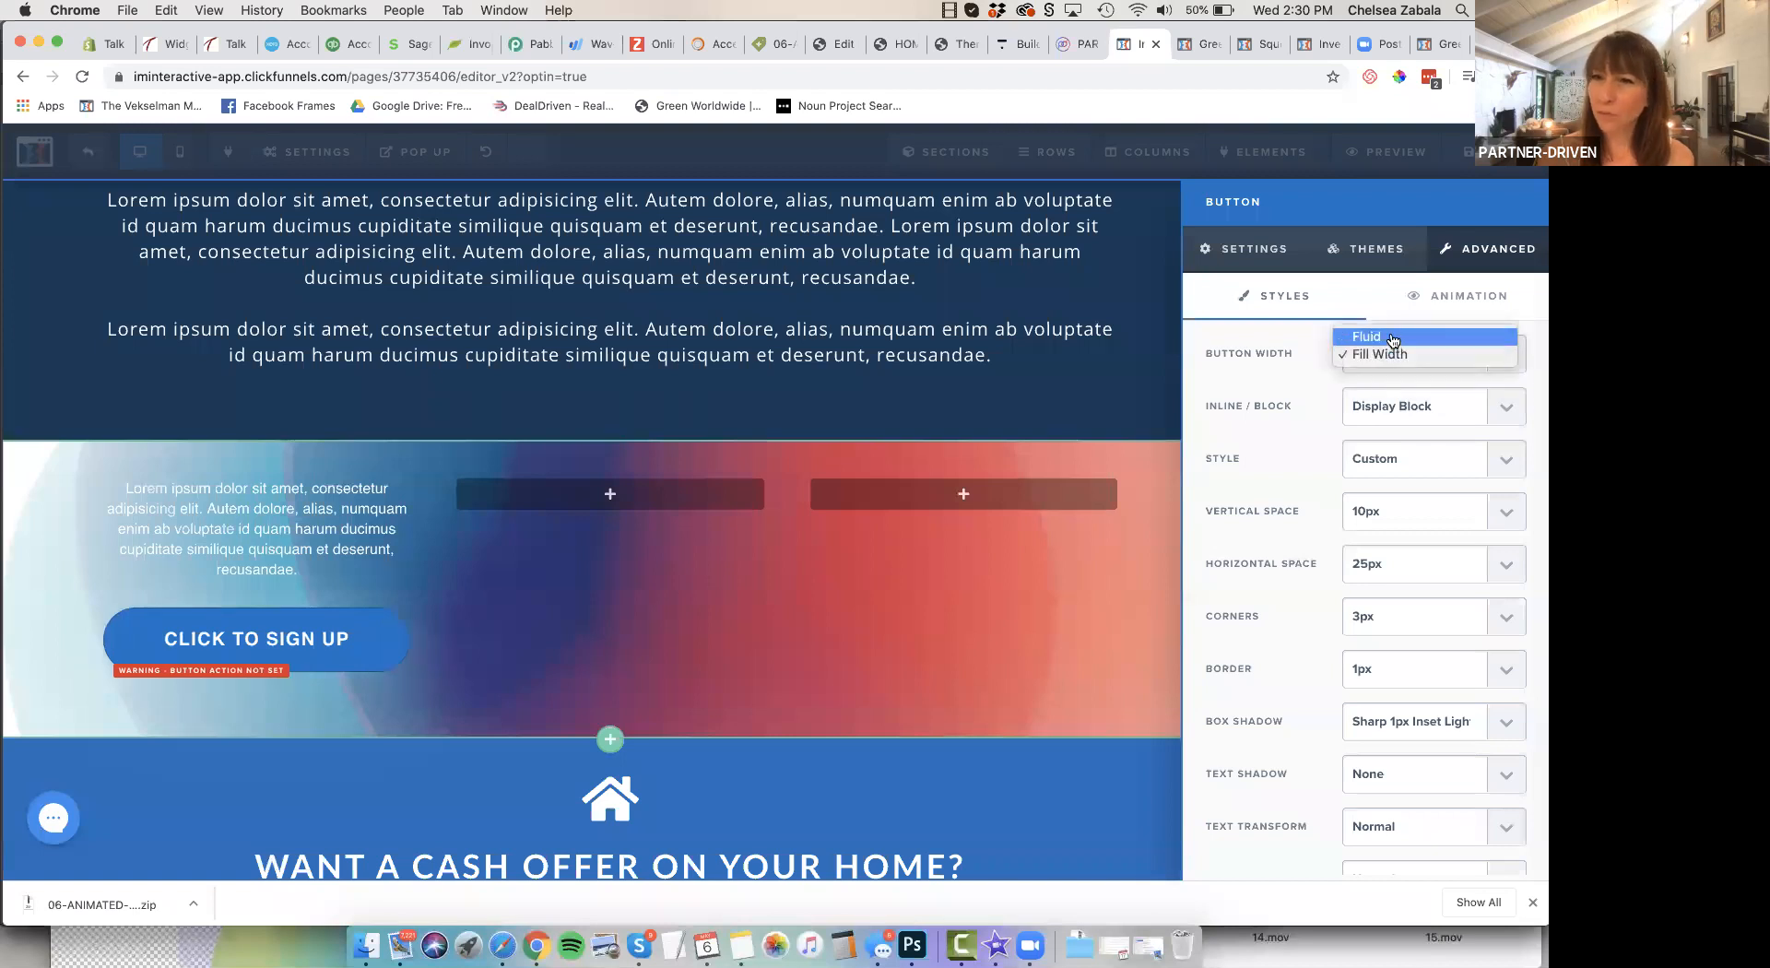
click(1252, 258)
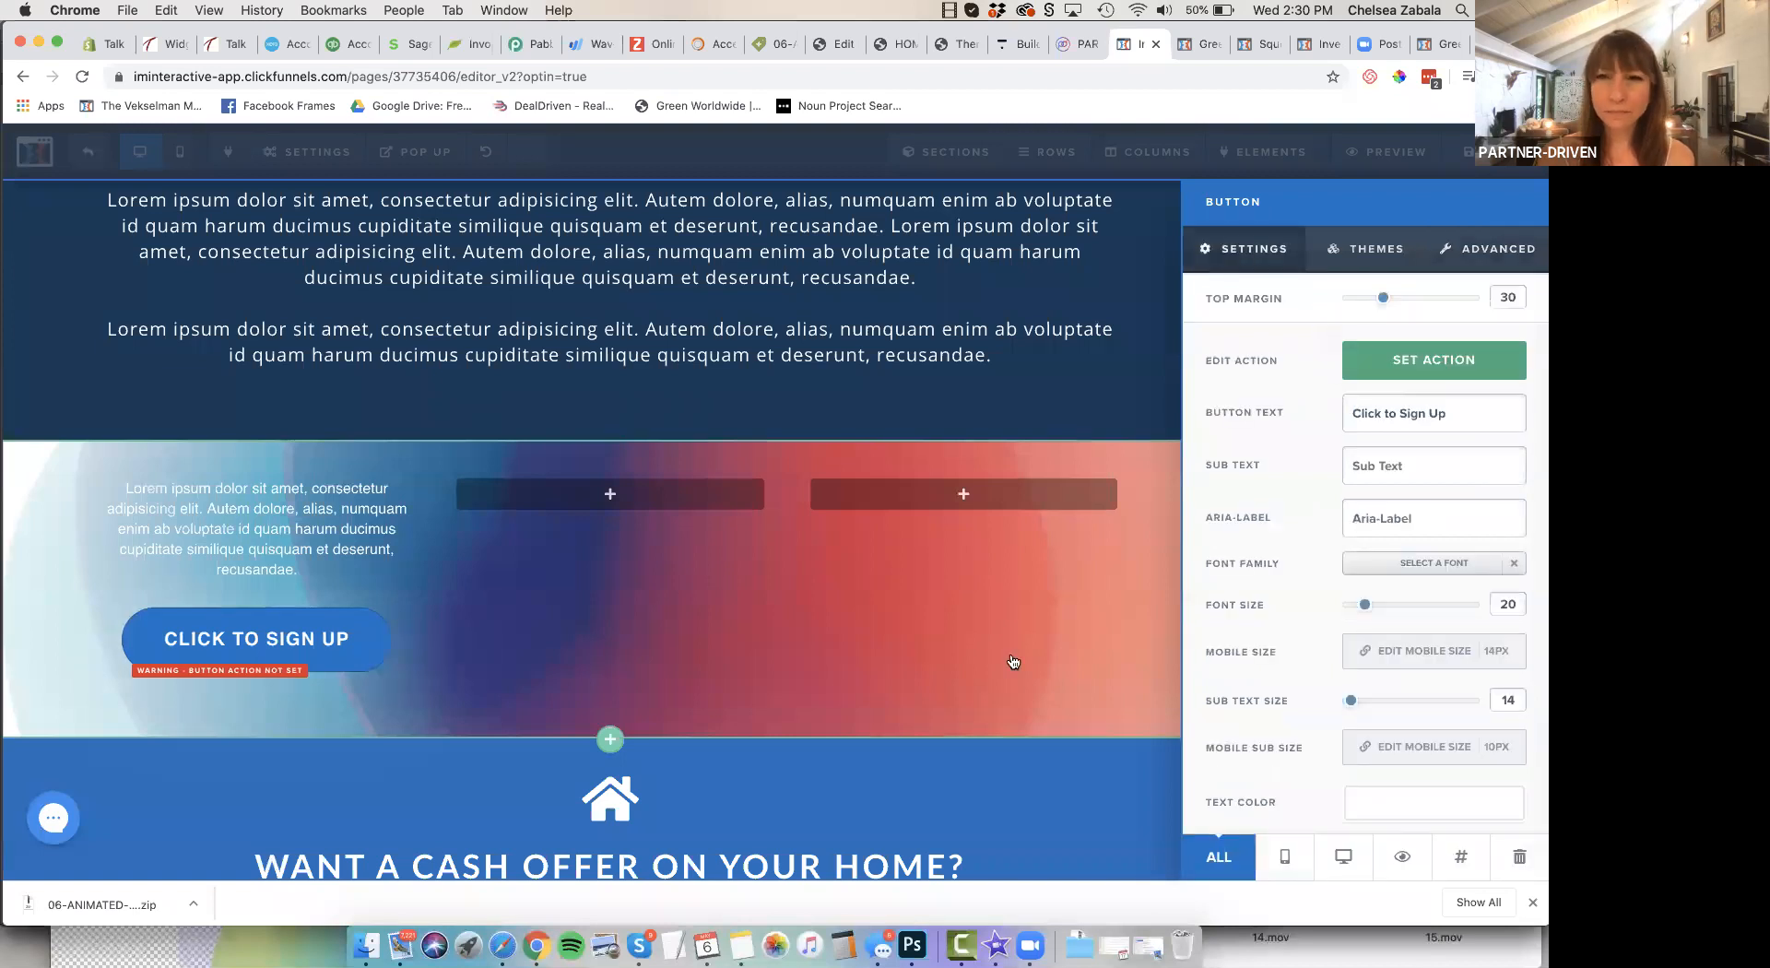
Open the sign-up button's action options and inspect the Go to Website URL address field
click(1444, 369)
click(1313, 449)
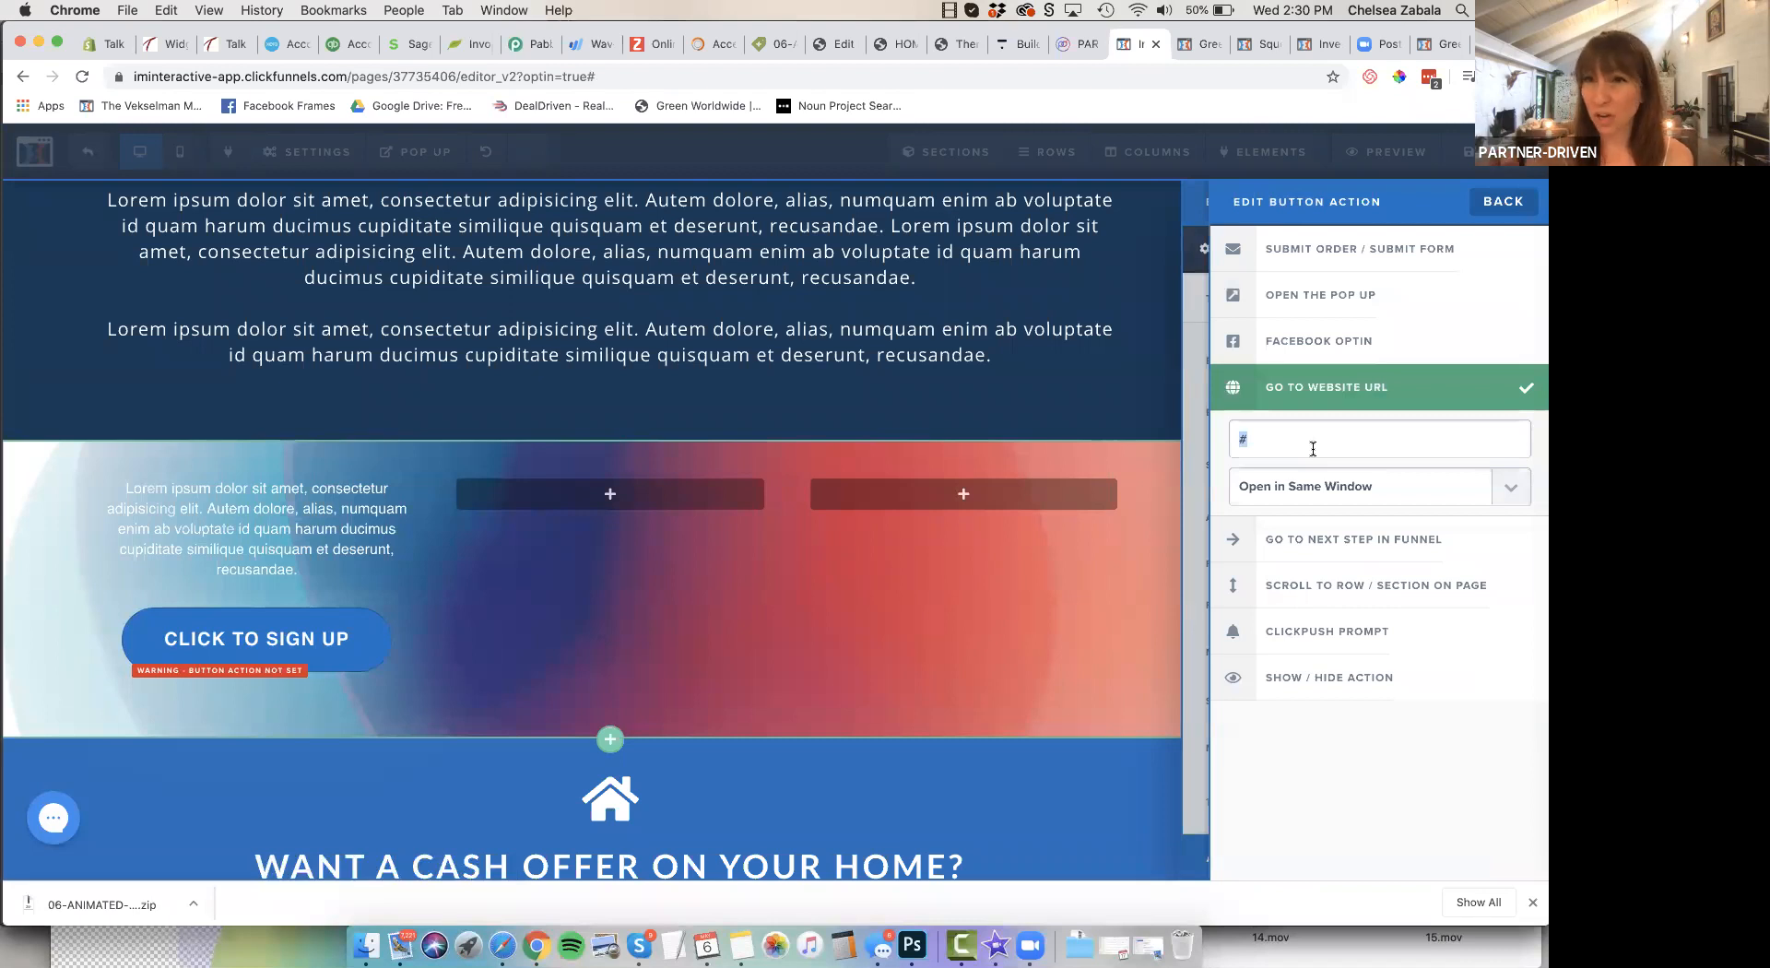
click(929, 598)
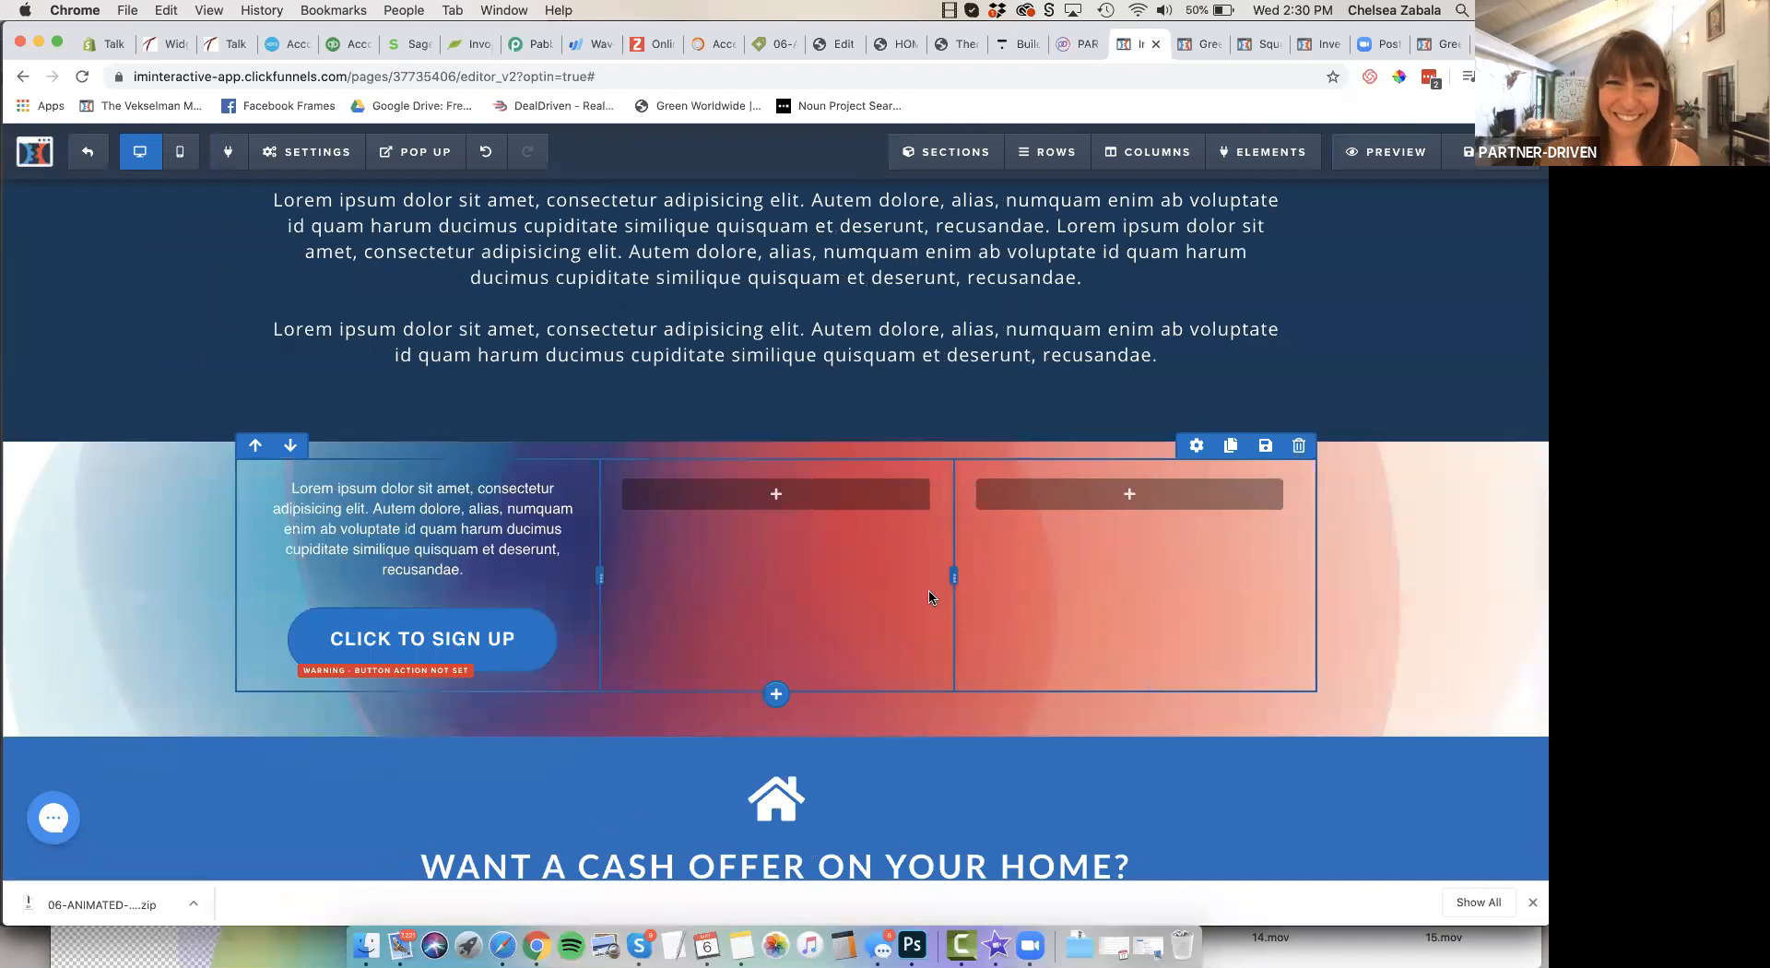
Preview the landing page and look it over from the logo header to the biography section
scroll(930, 594, down, 3)
scroll(931, 592, up, 6)
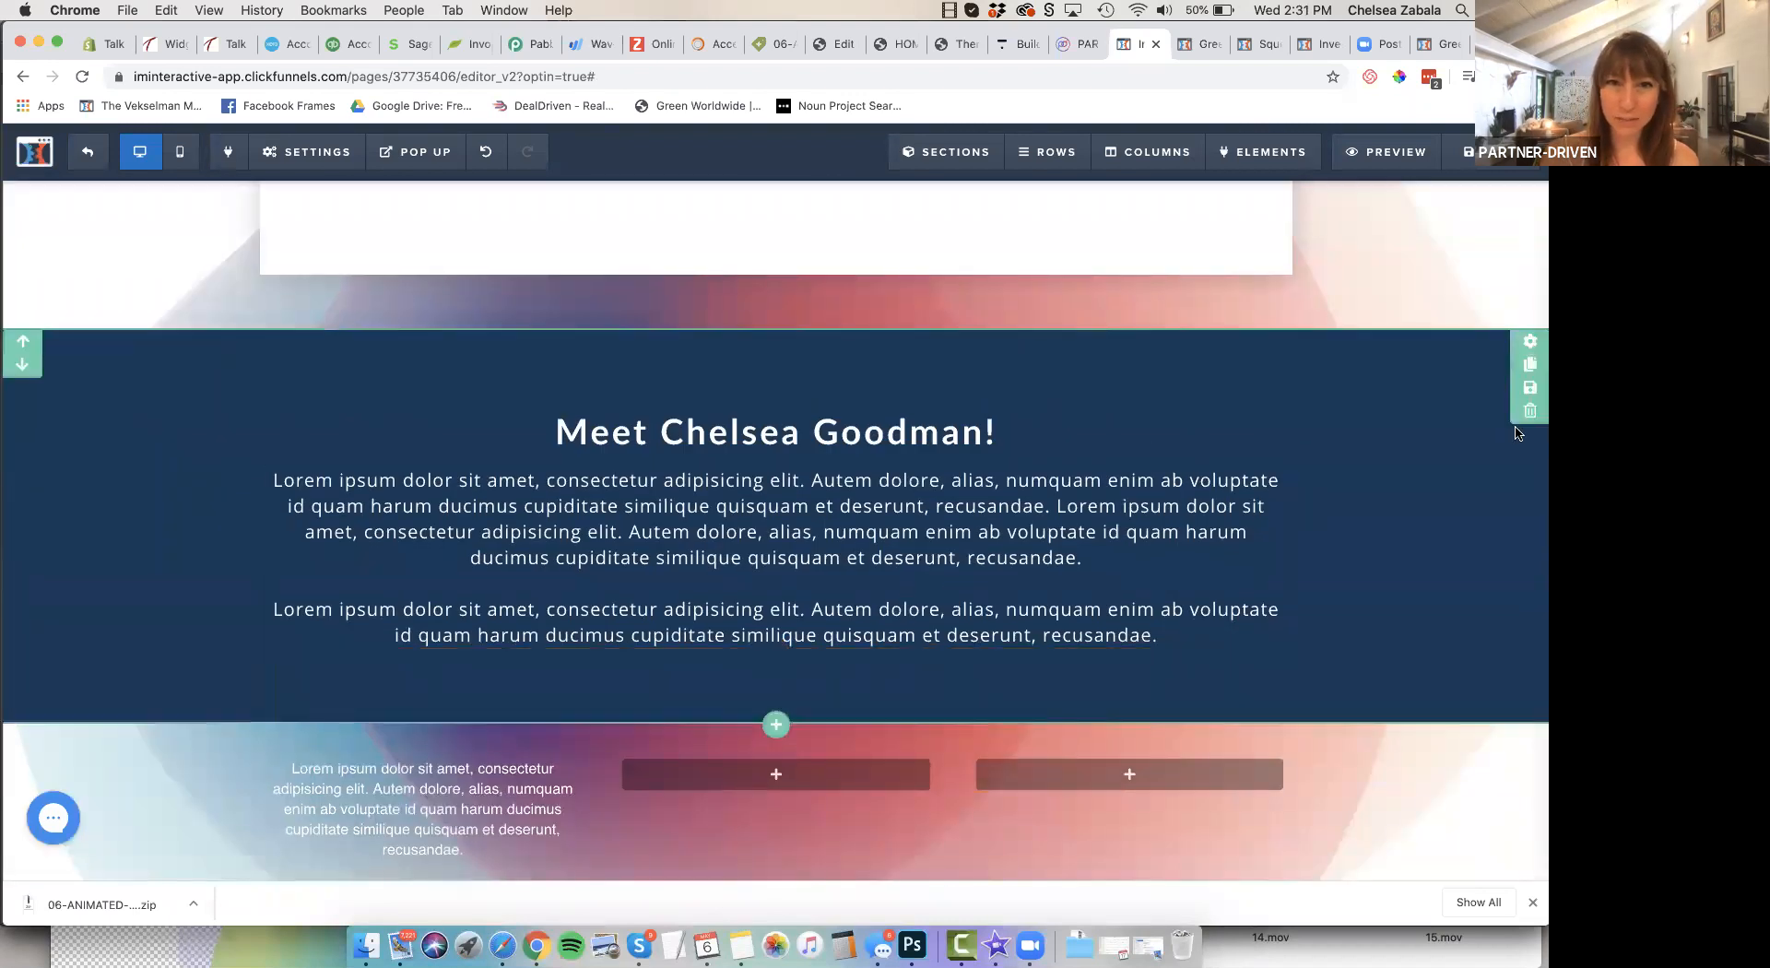
scroll(1516, 428, up, 5)
scroll(1516, 428, up, 10)
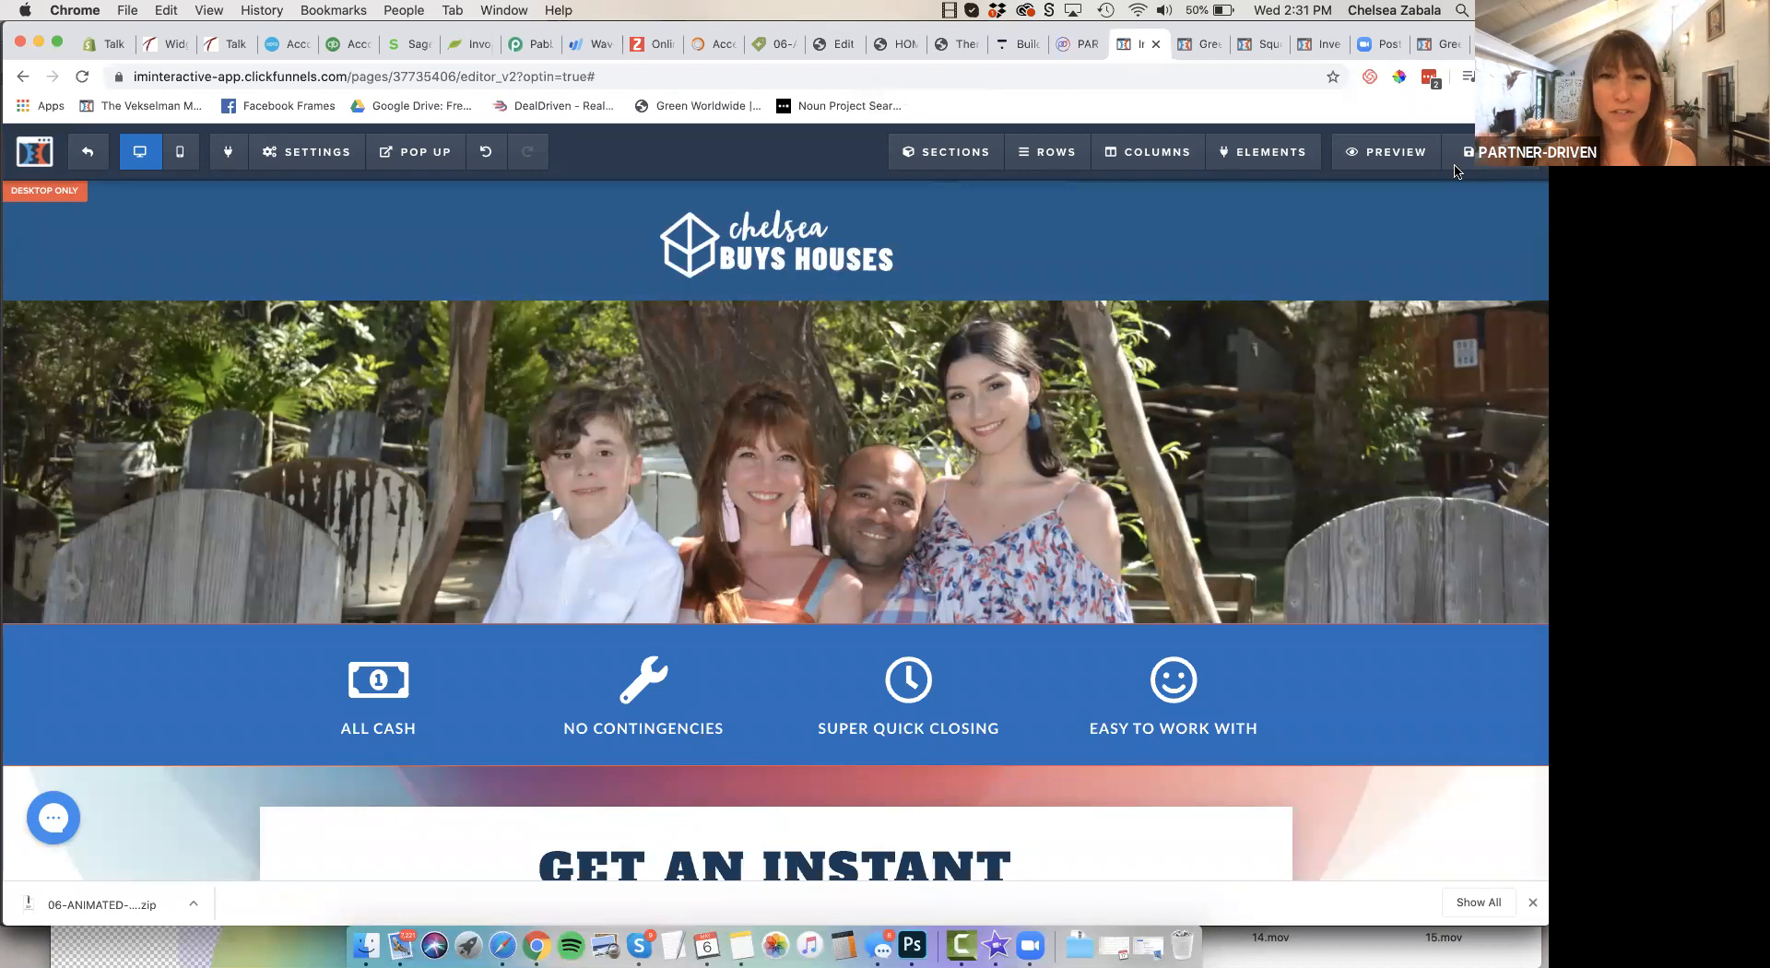
click(1383, 153)
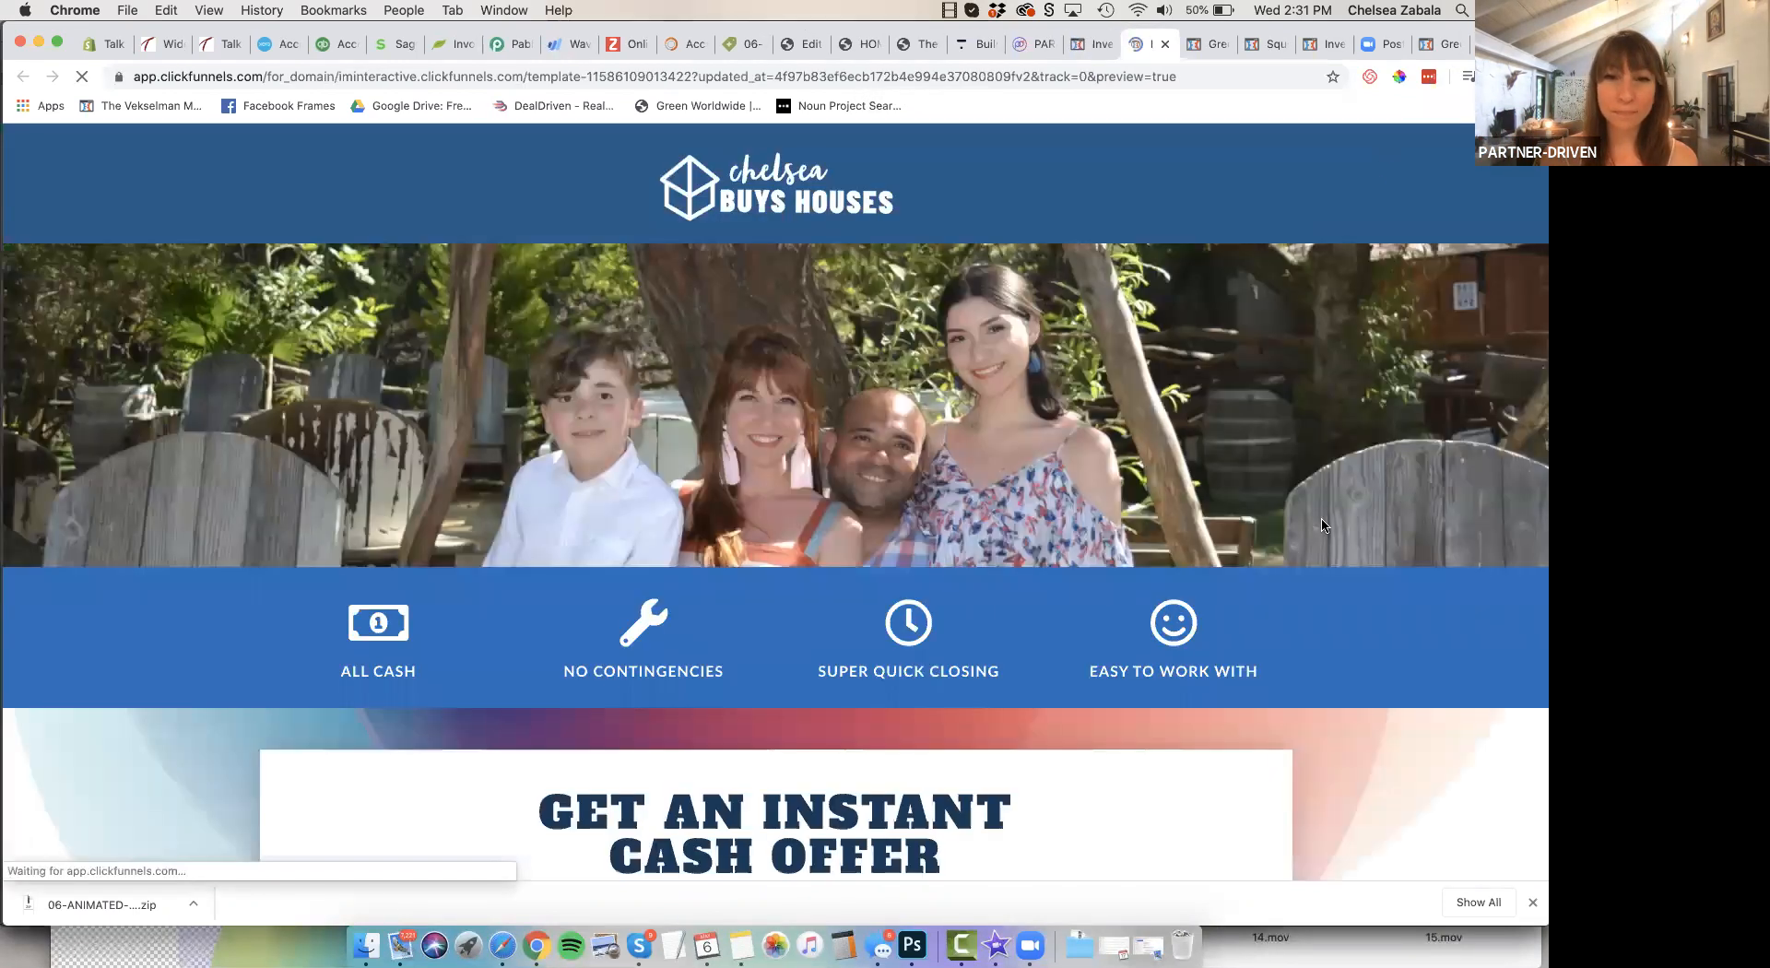
scroll(1322, 525, down, 2)
scroll(1321, 525, down, 15)
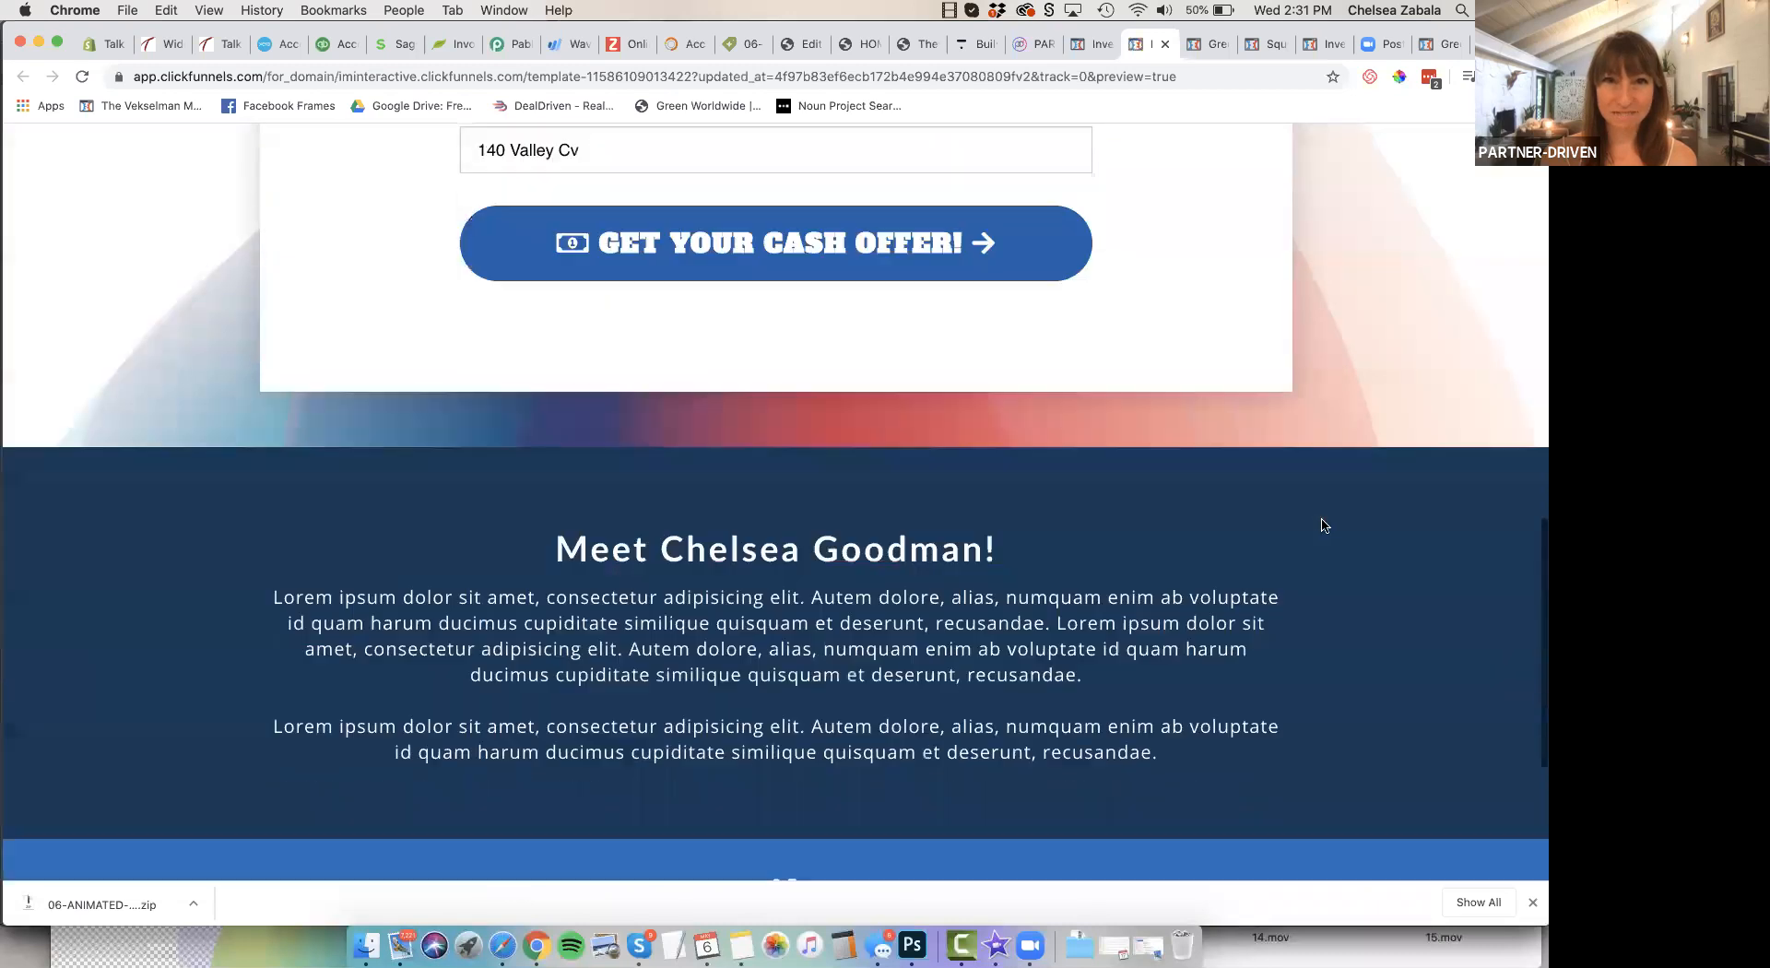
scroll(1324, 526, up, 20)
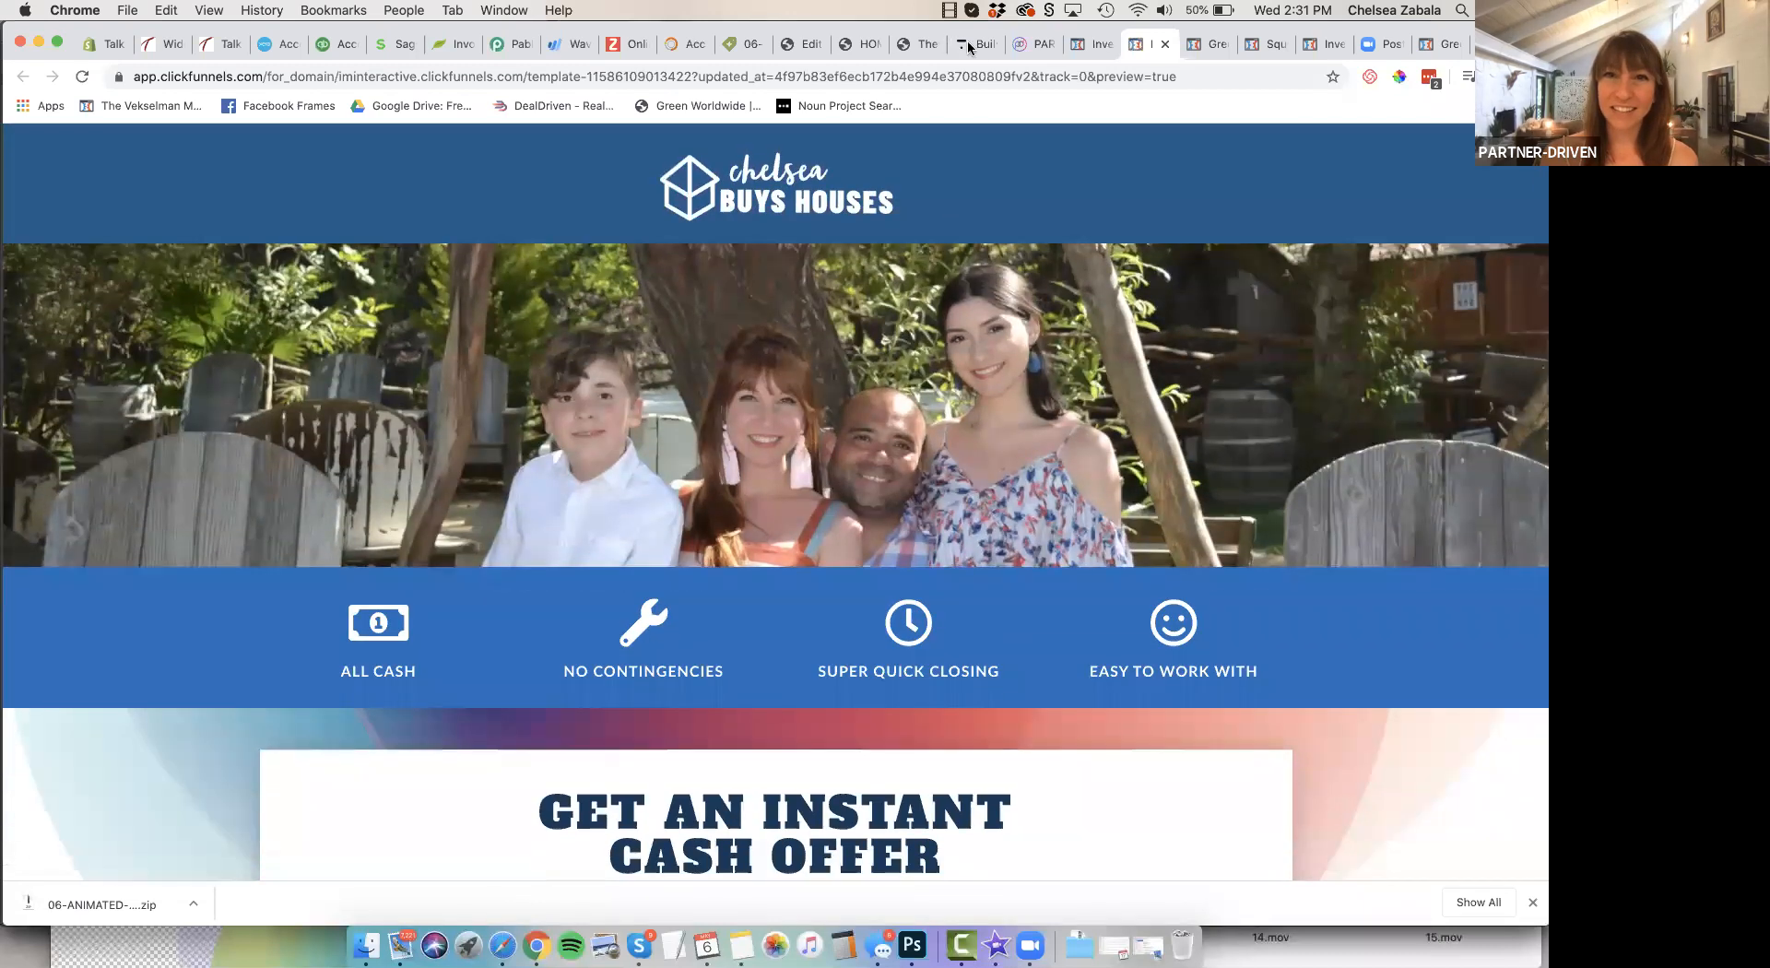
Switch to the Thinkific course and view the "How to Edit & Personalize Your Website" and "How to Get Leads in Your Inbox" lessons
click(966, 46)
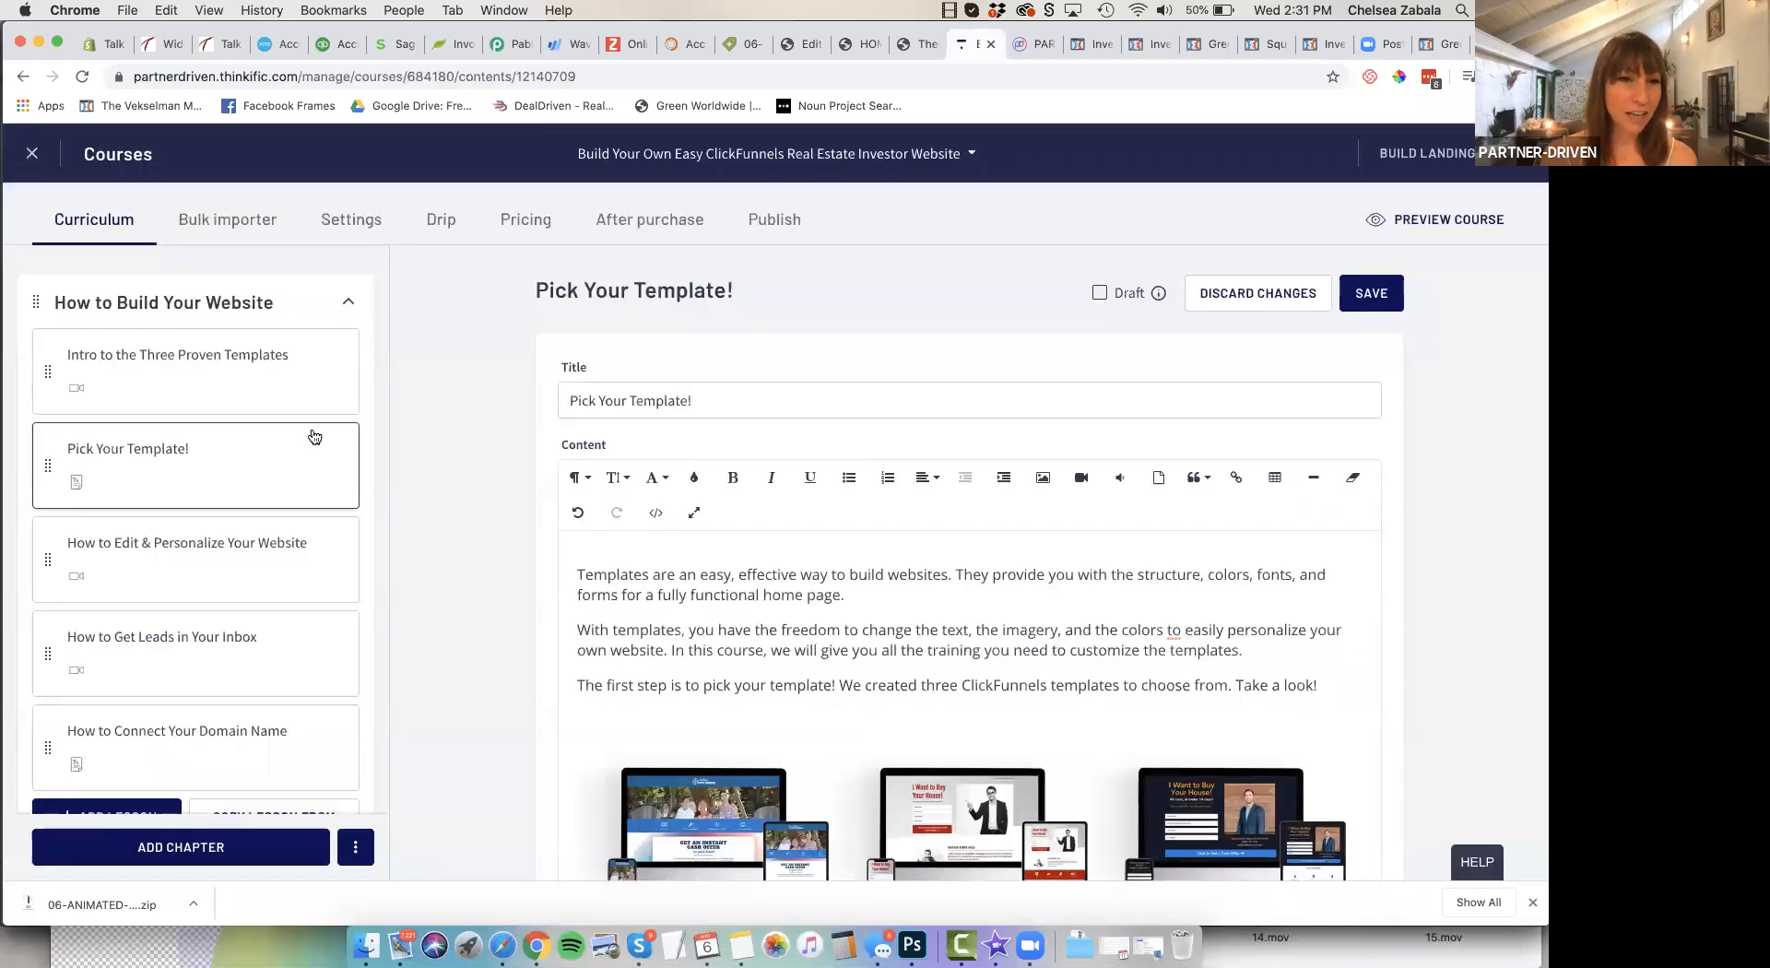
click(261, 552)
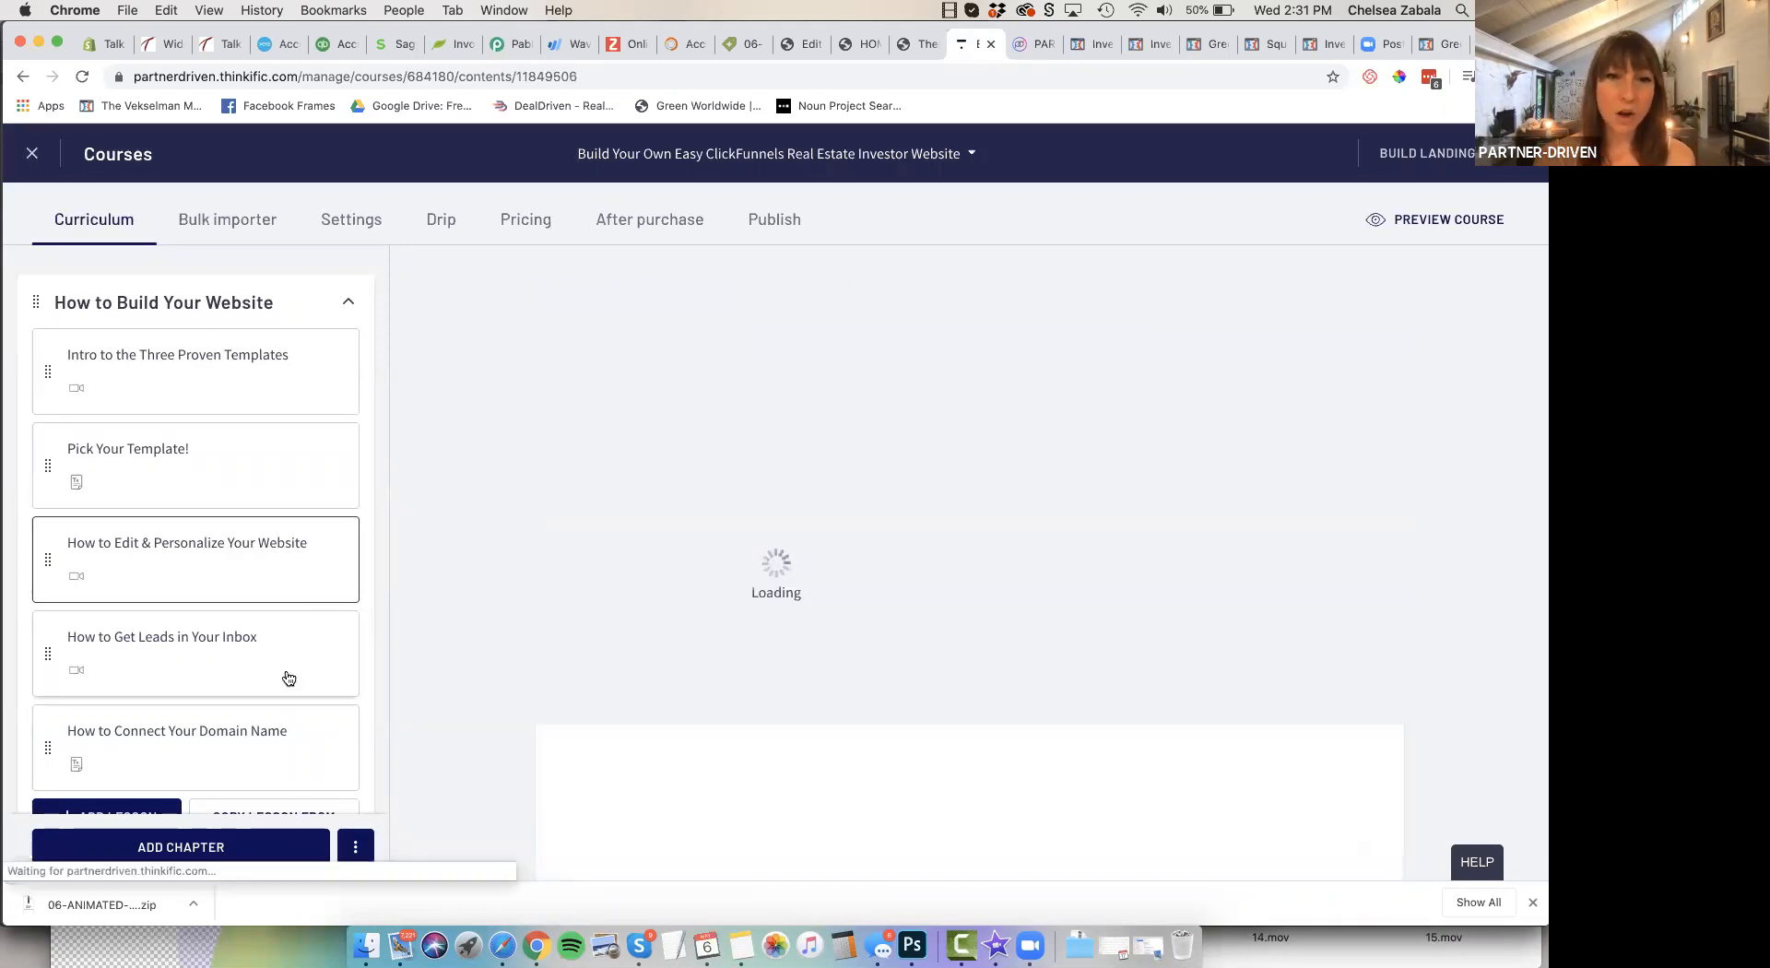
scroll(682, 706, down, 3)
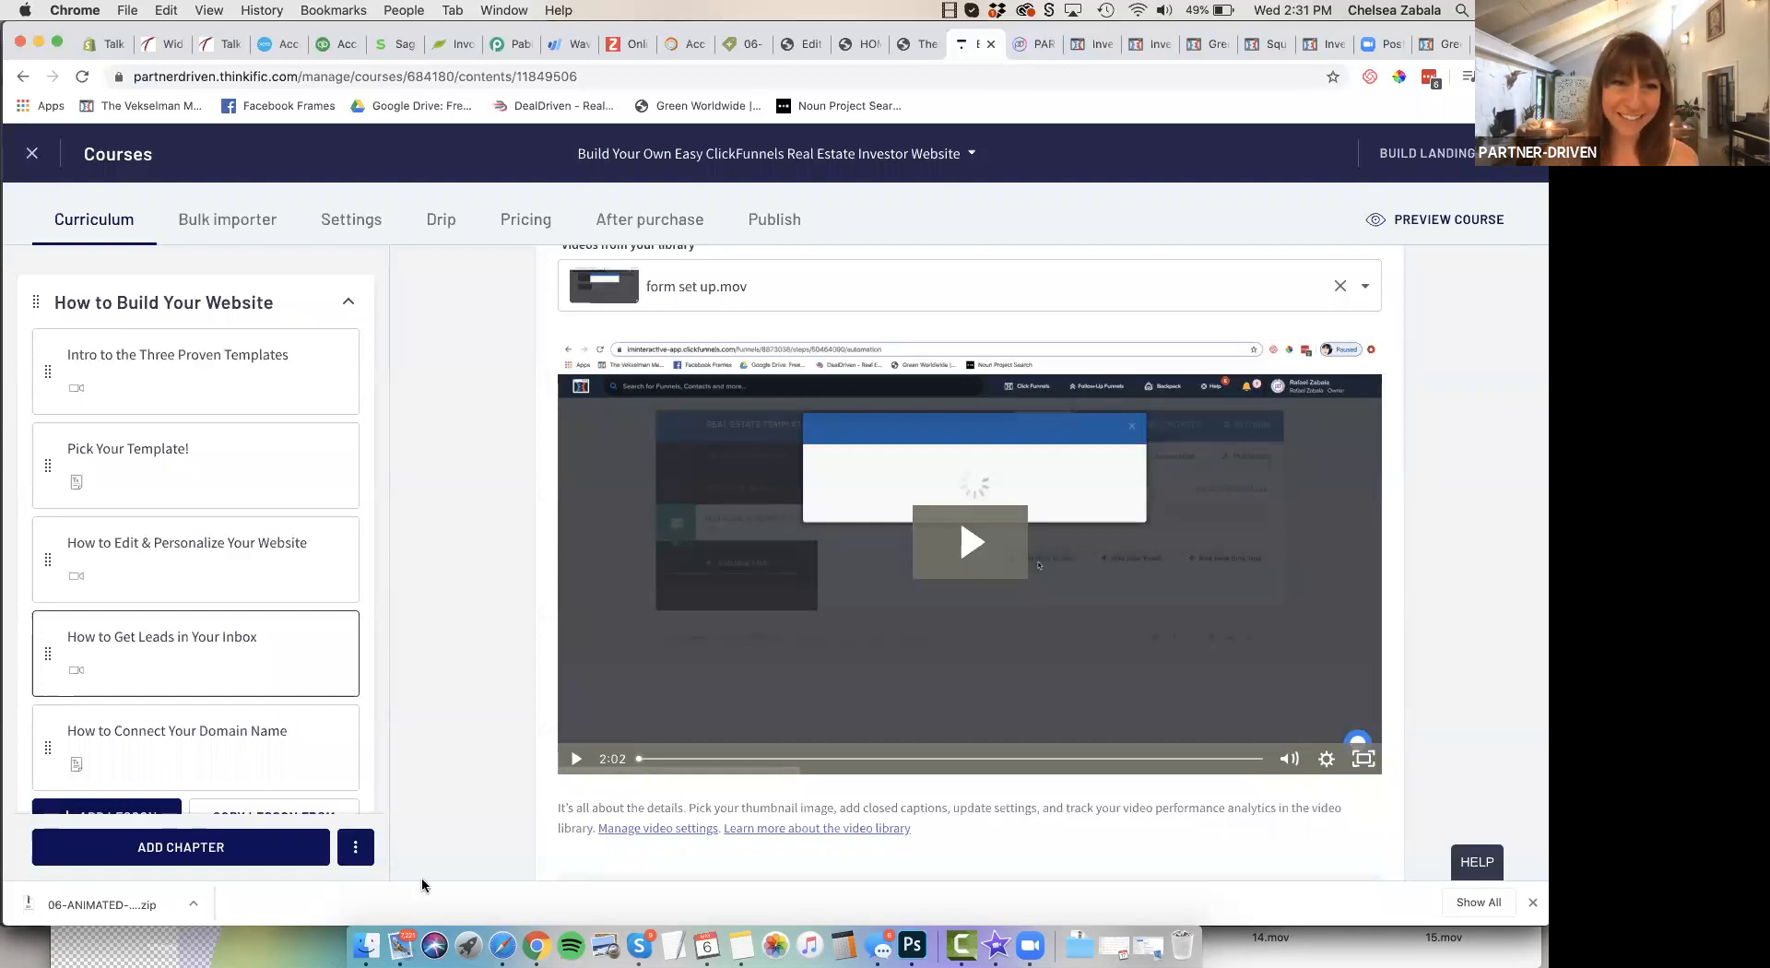
Open the "How to Connect Your Domain Name" lesson and read through its CNAME record and custom domain instructions
scroll(247, 503, down, 4)
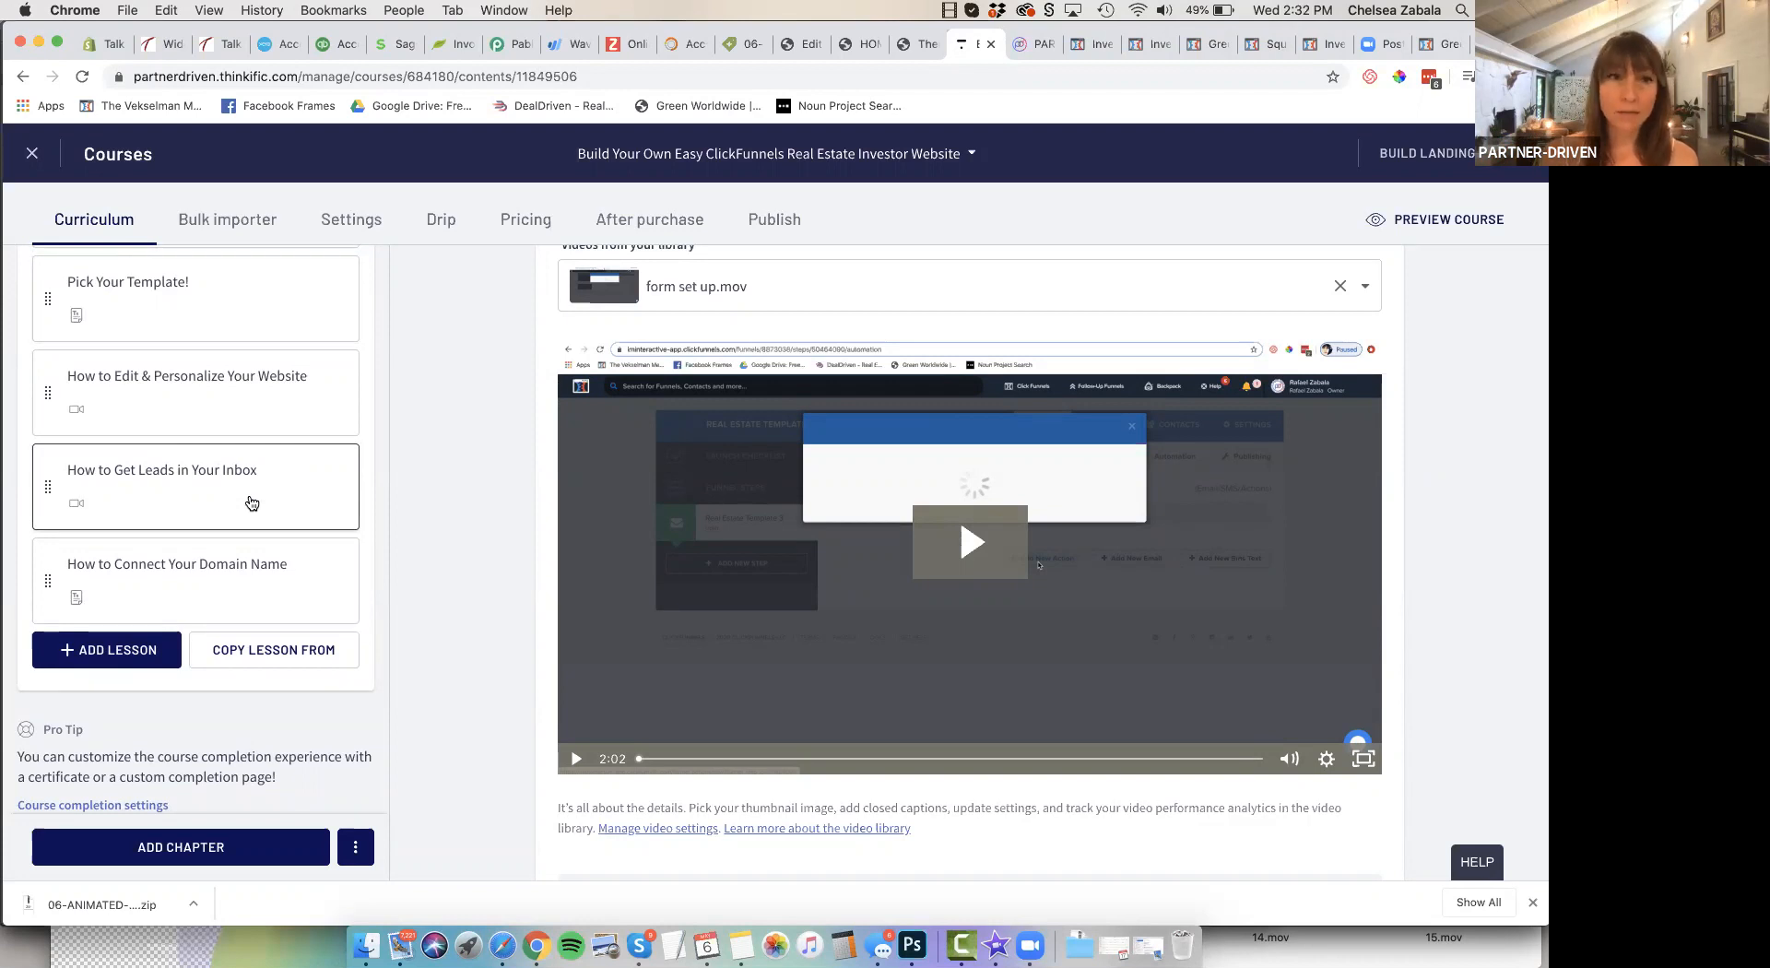
click(218, 565)
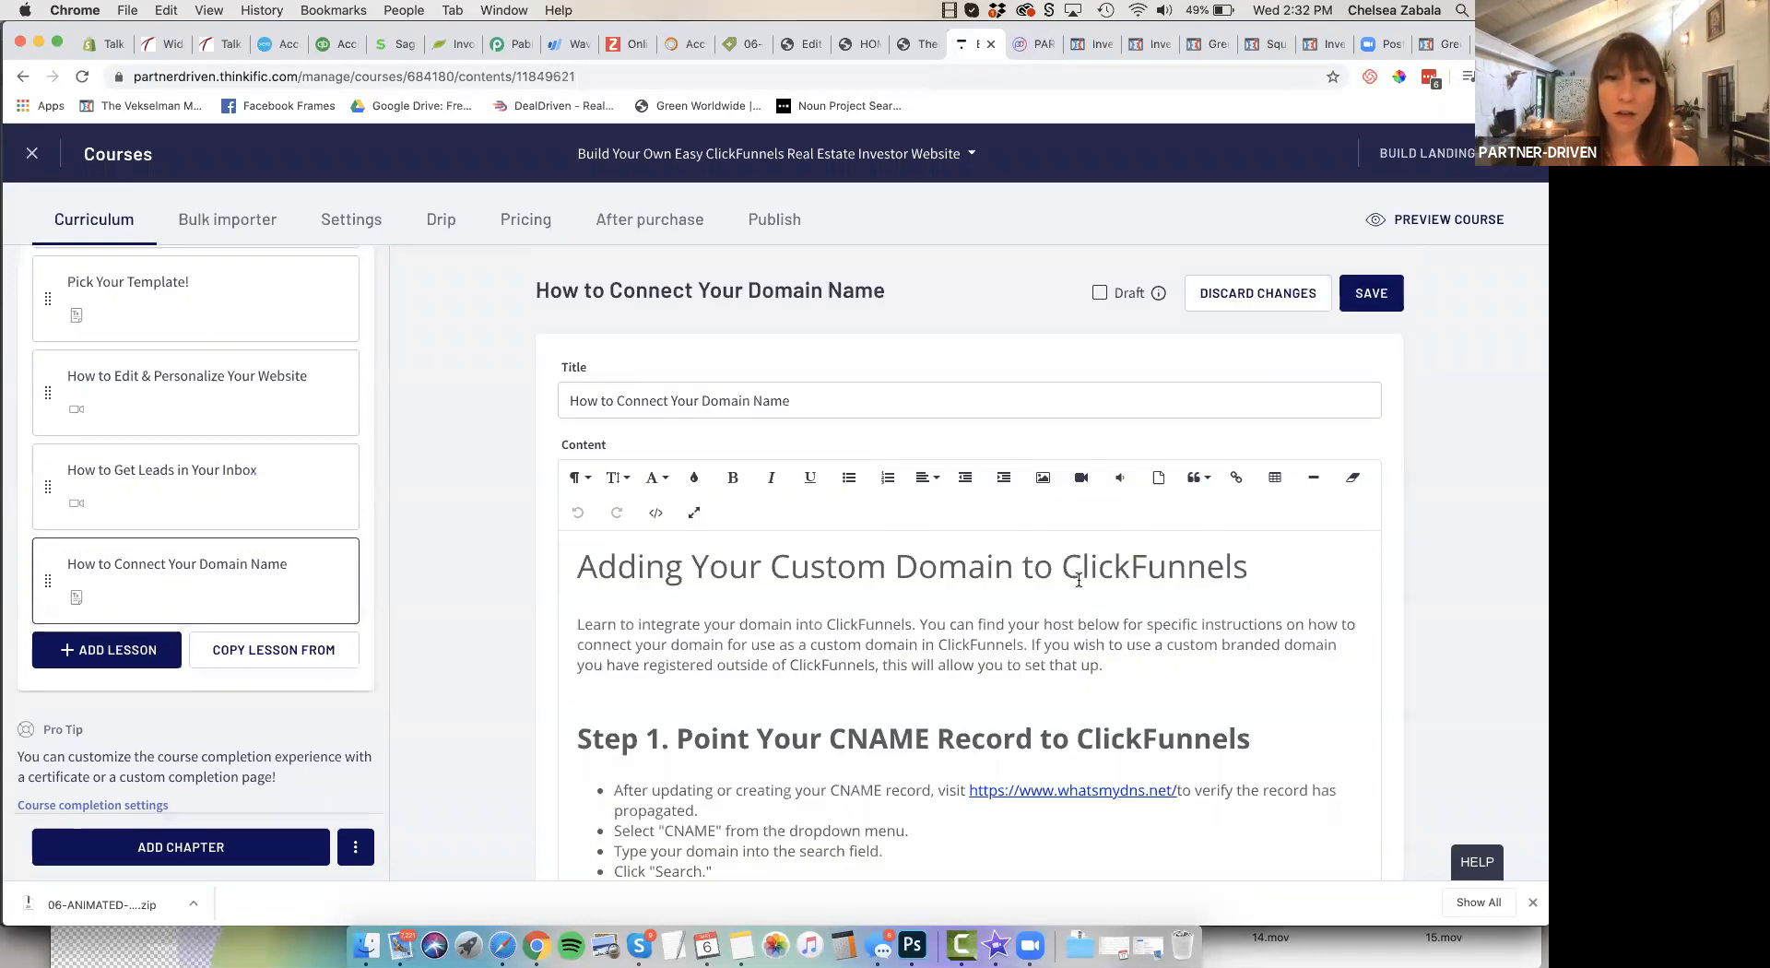
scroll(1078, 580, down, 5)
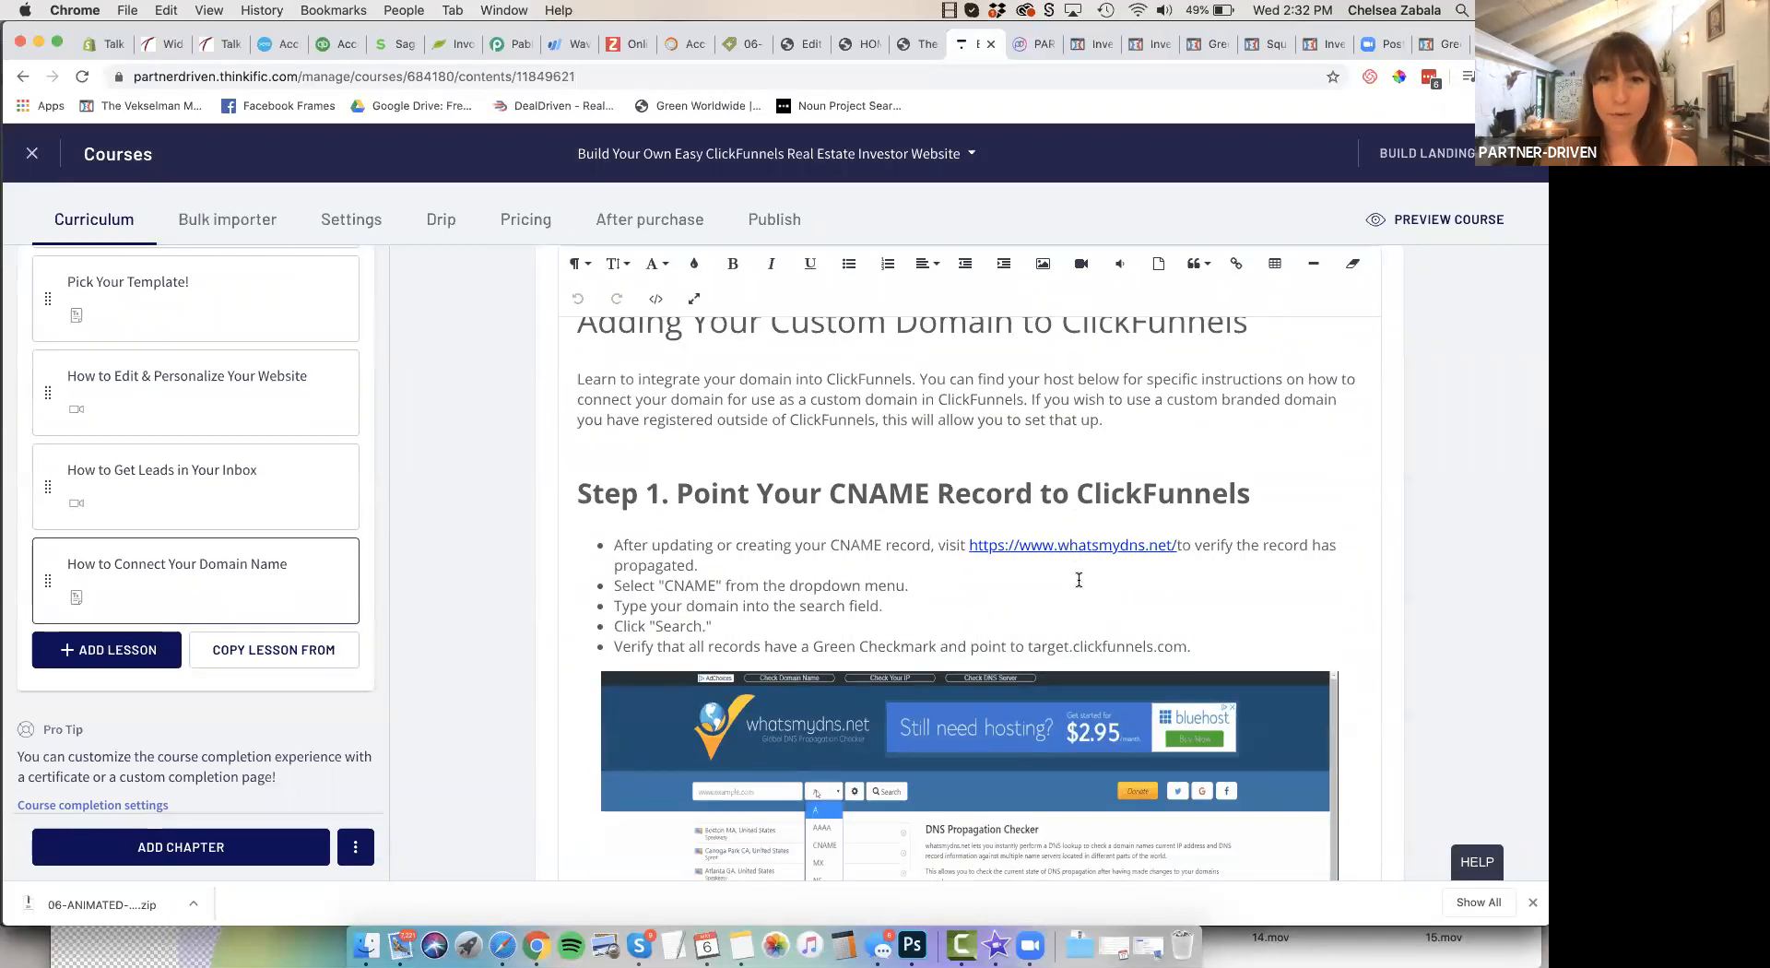
scroll(1085, 517, down, 1)
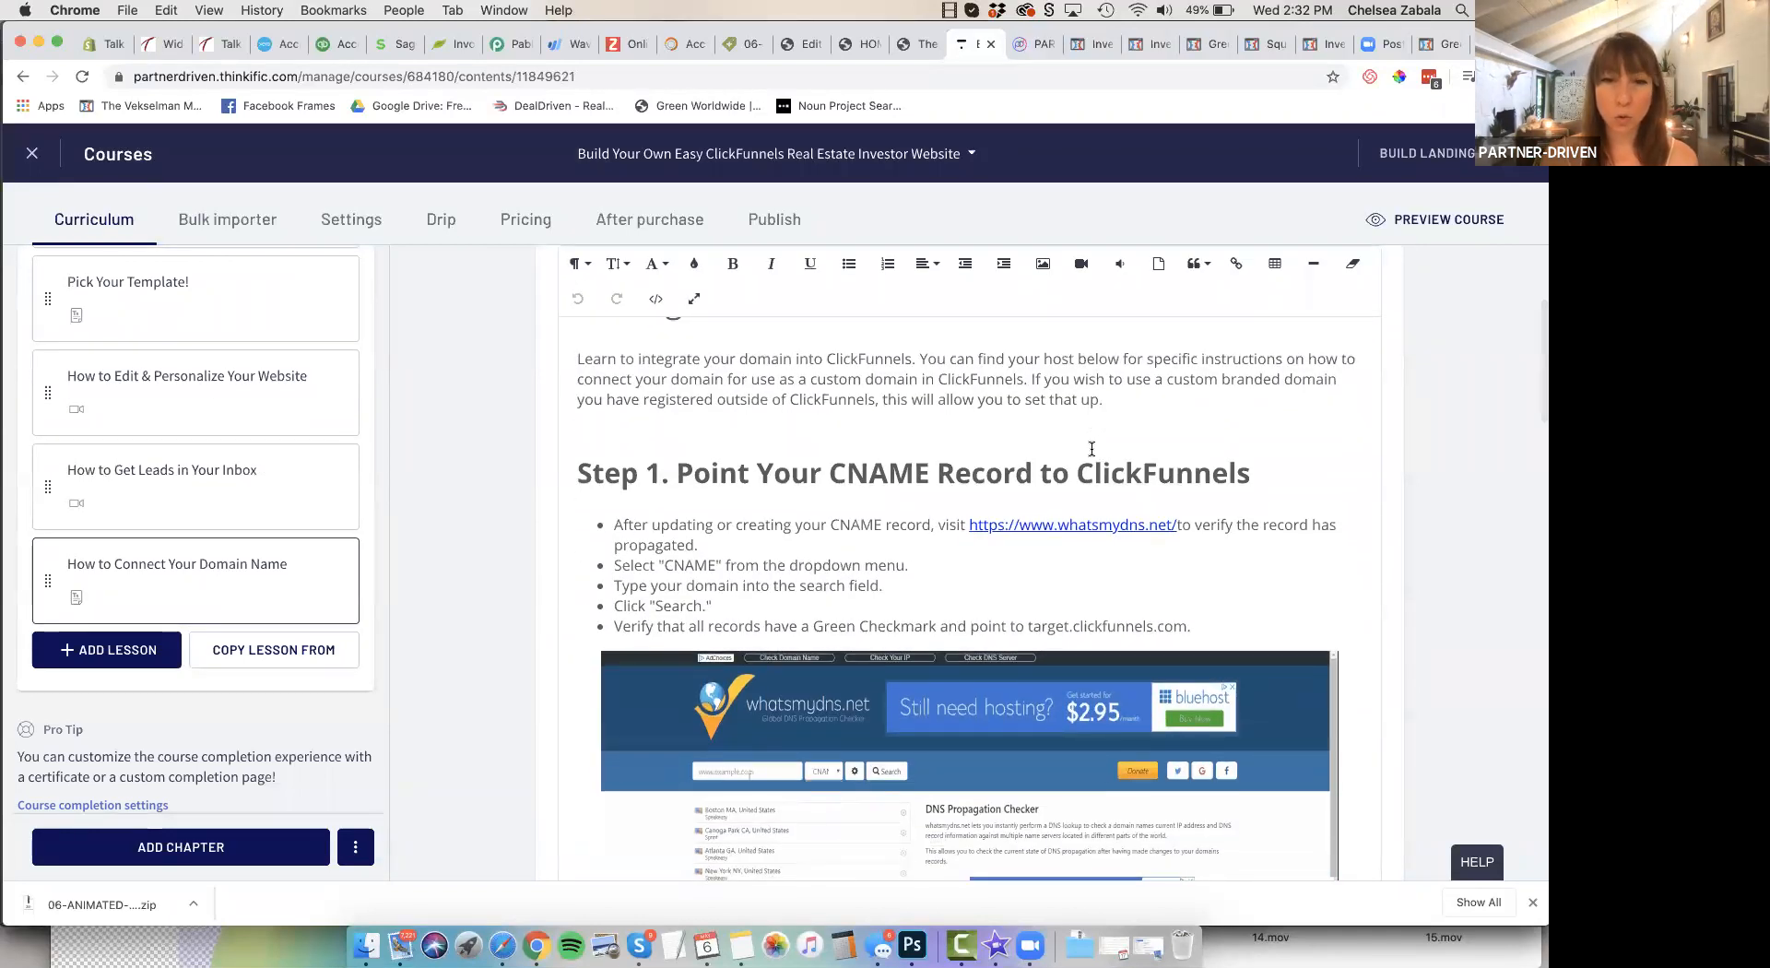
scroll(1092, 449, down, 3)
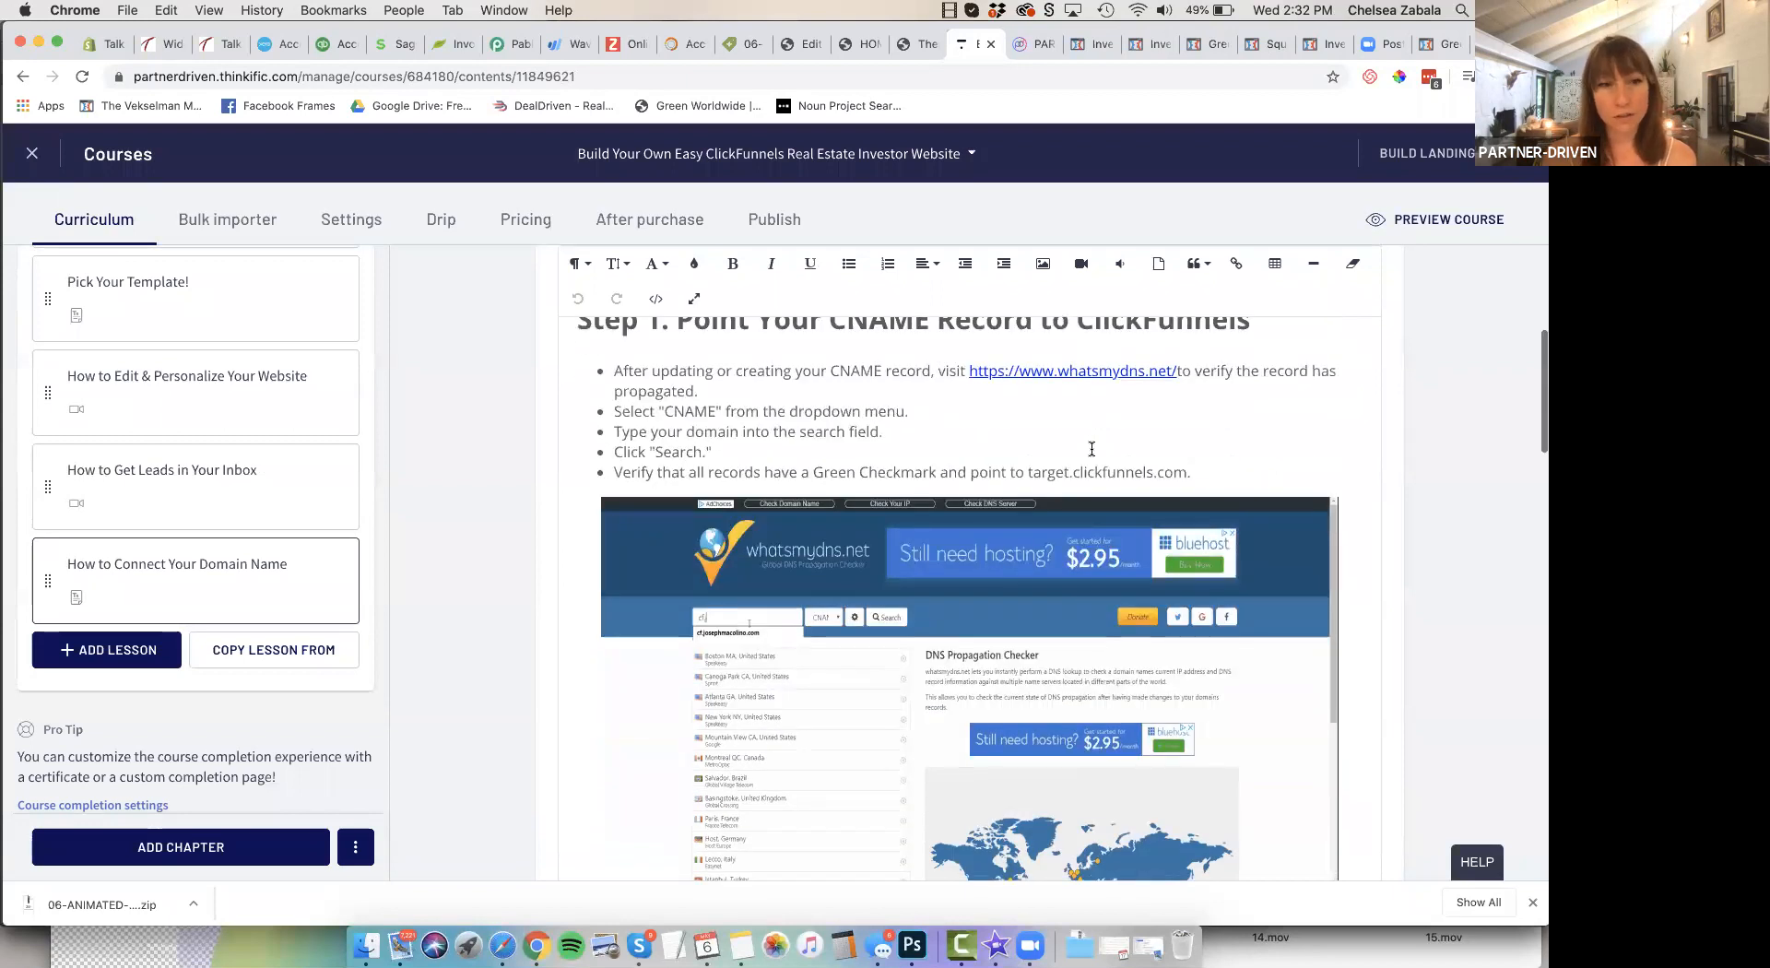
scroll(1092, 452, down, 9)
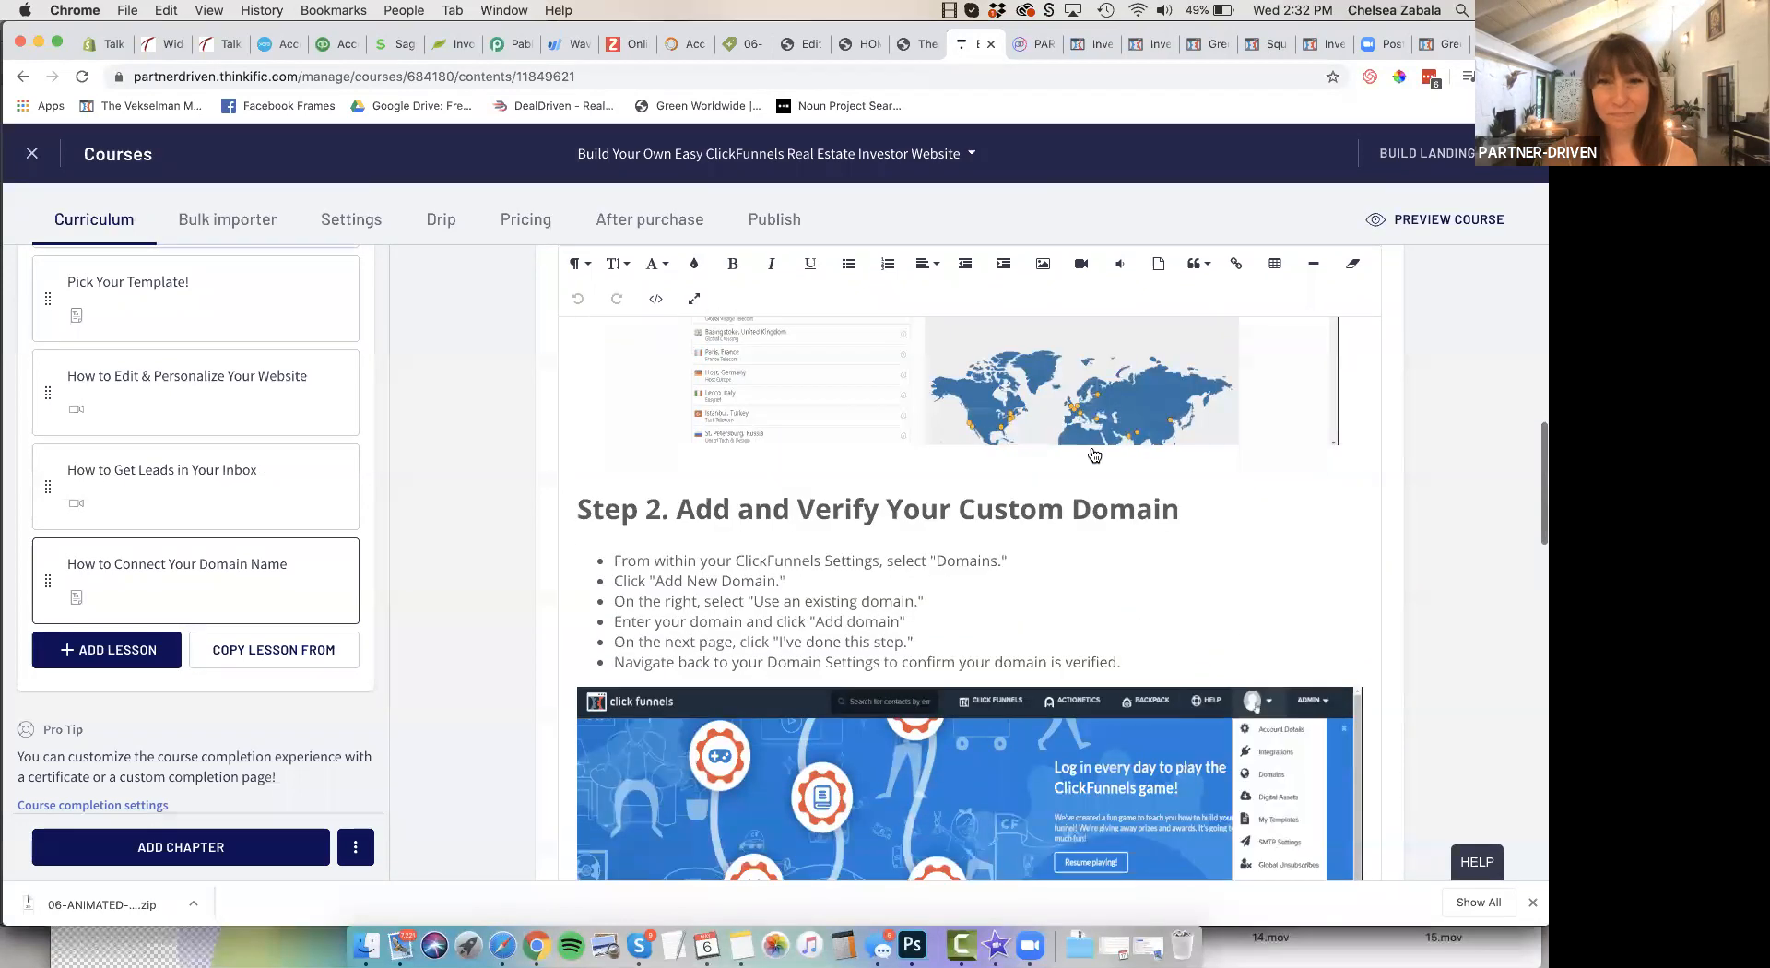
scroll(1094, 455, down, 8)
scroll(902, 485, up, 20)
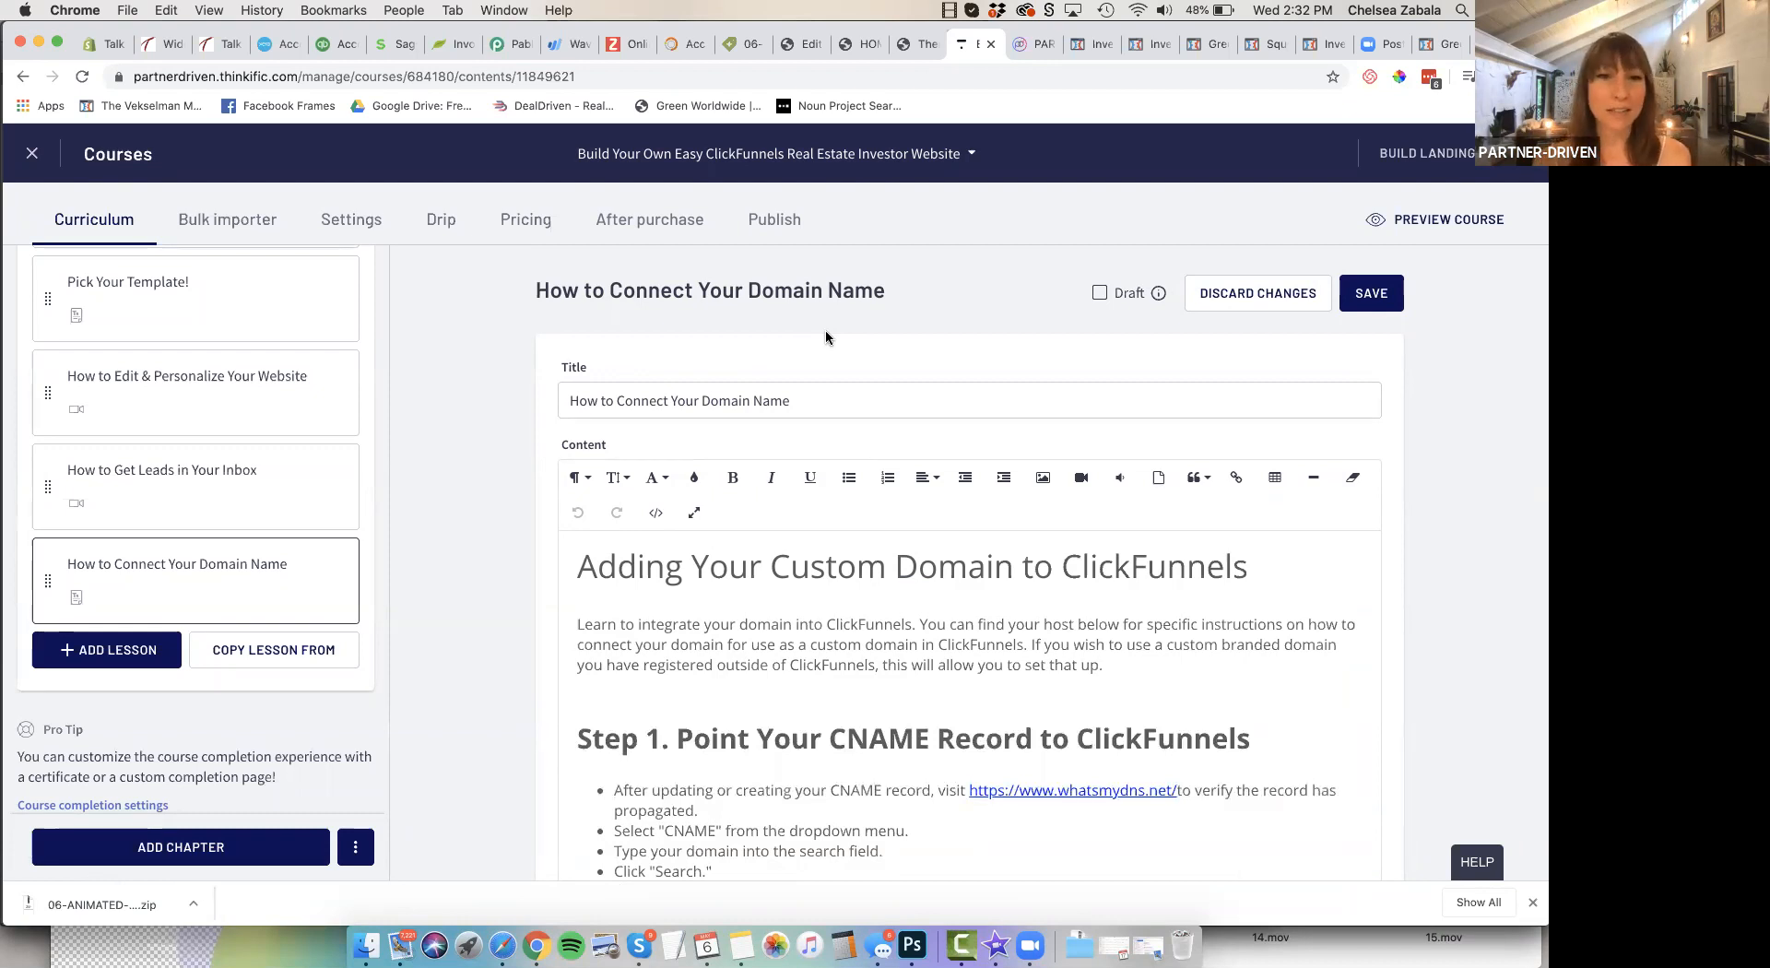
click(918, 259)
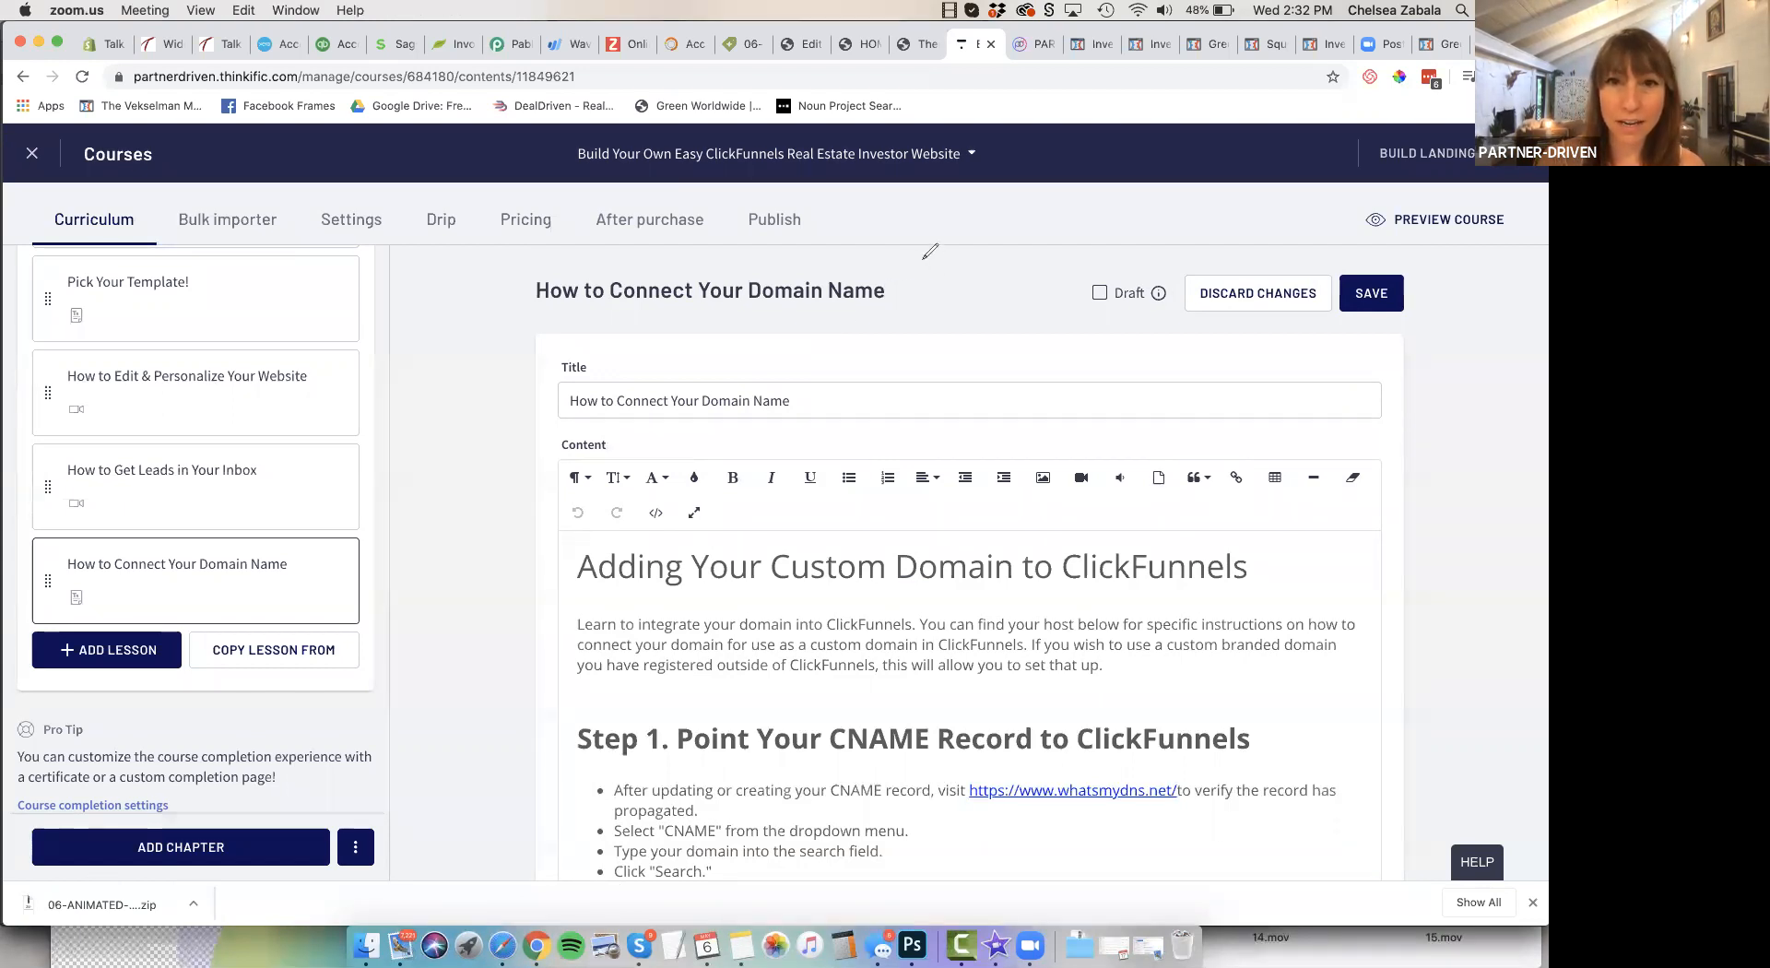